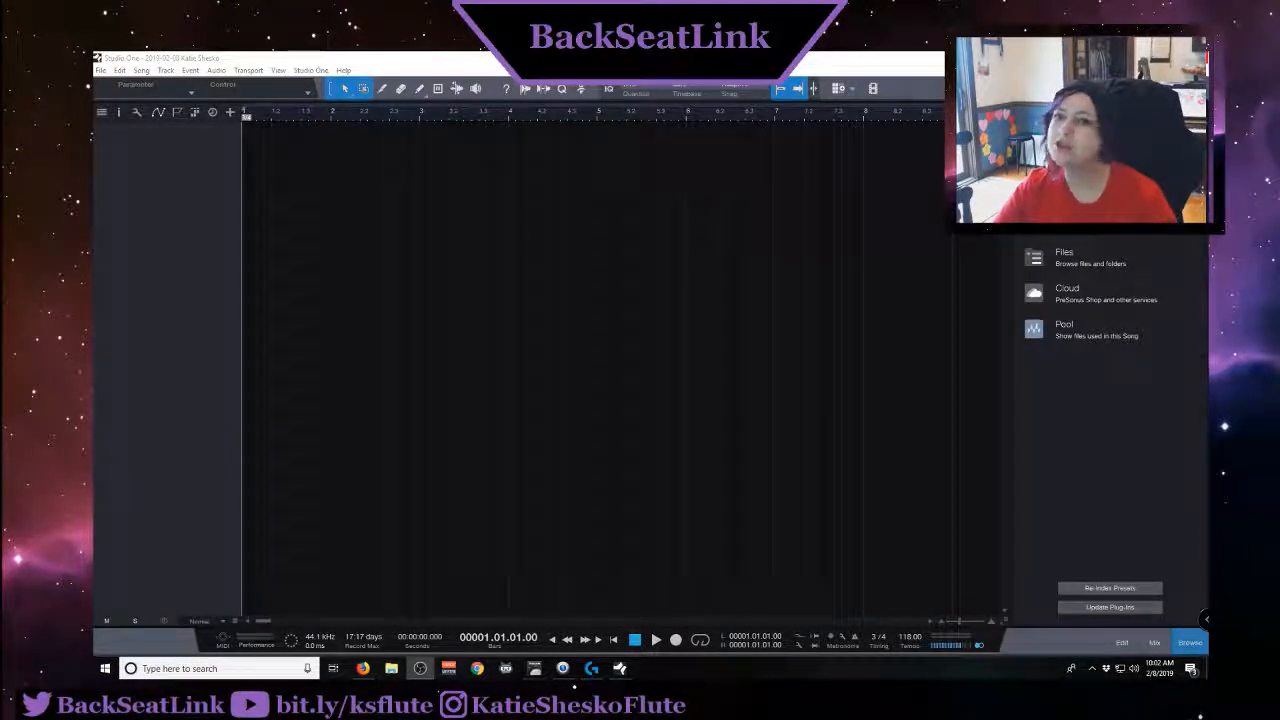
Launch MuseScore 3 and open the recent score Halo 2 flute
{"action": "left_click", "coordinate": [244, 672]}
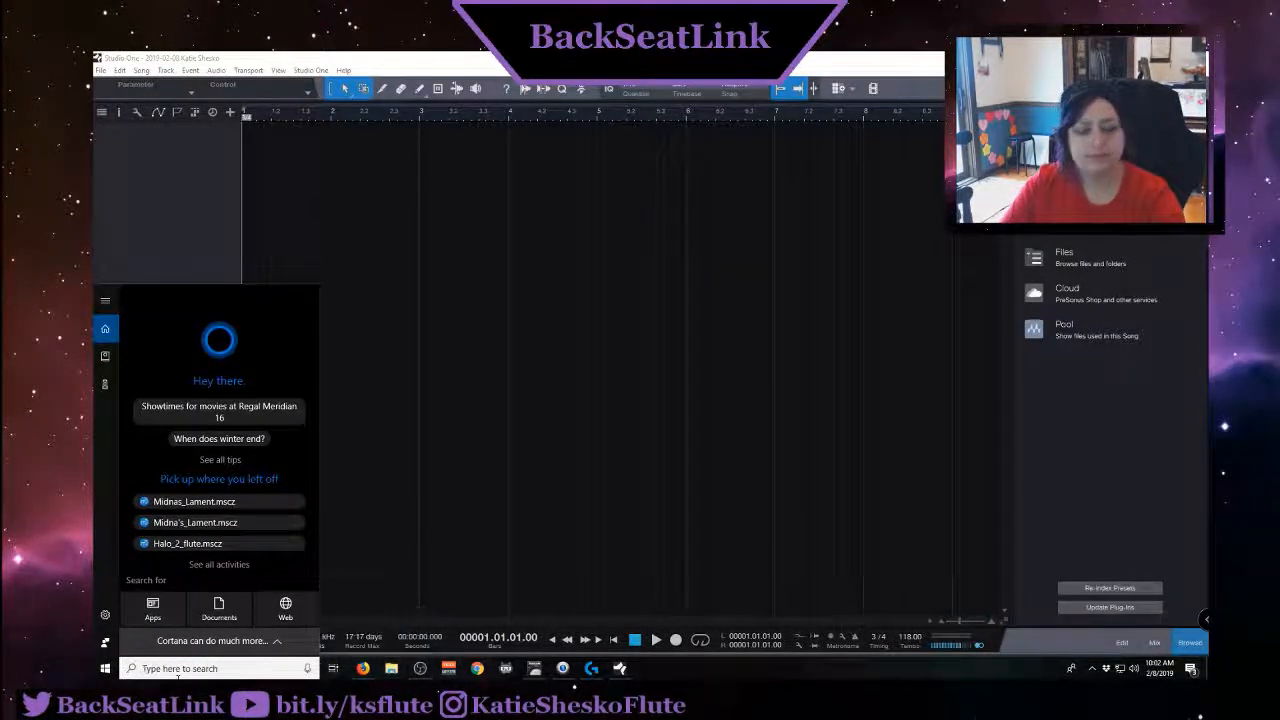
{"action": "type", "text": "muse"}
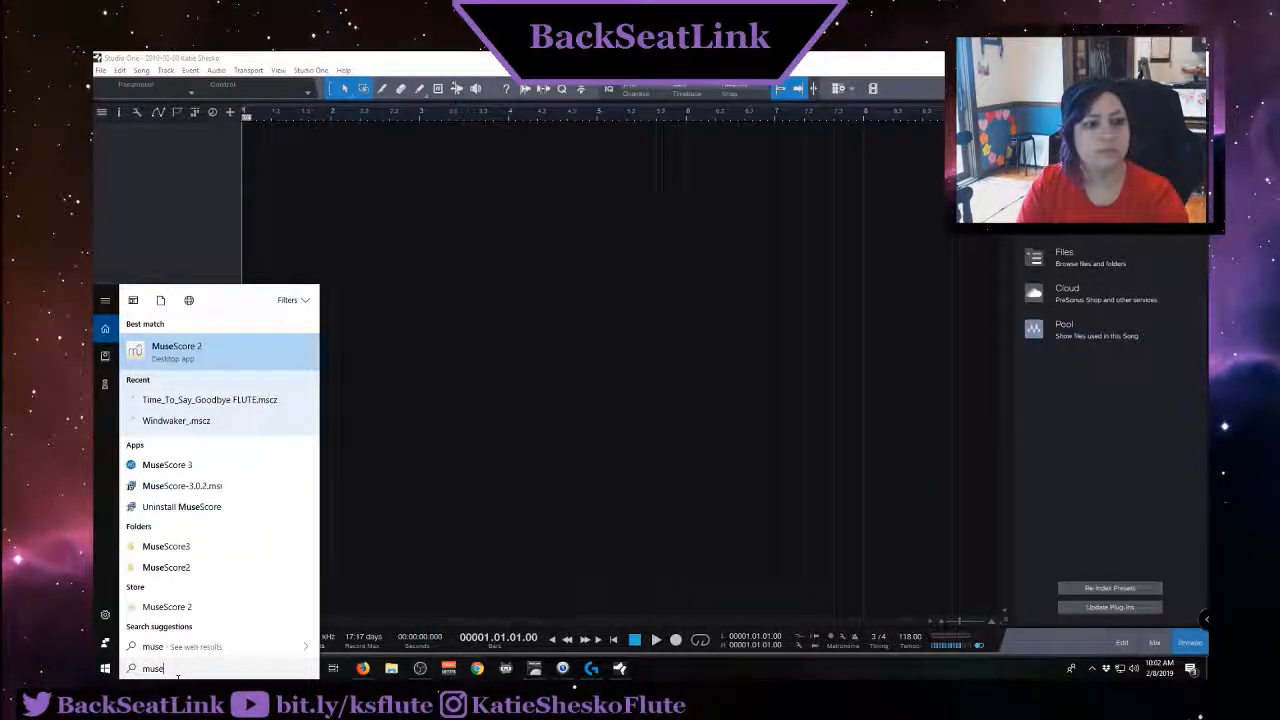
{"action": "left_click", "coordinate": [166, 466]}
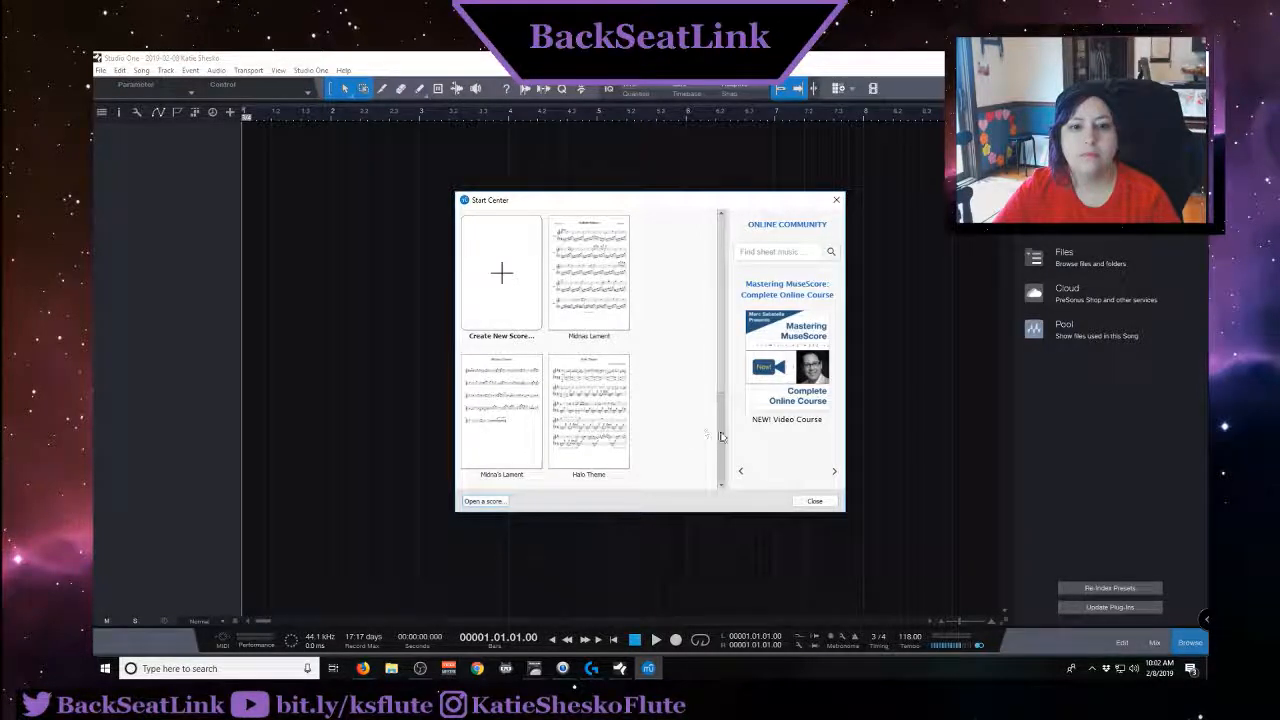
{"action": "scroll", "coordinate": [721, 437], "scroll_direction": "down", "scroll_amount": 2}
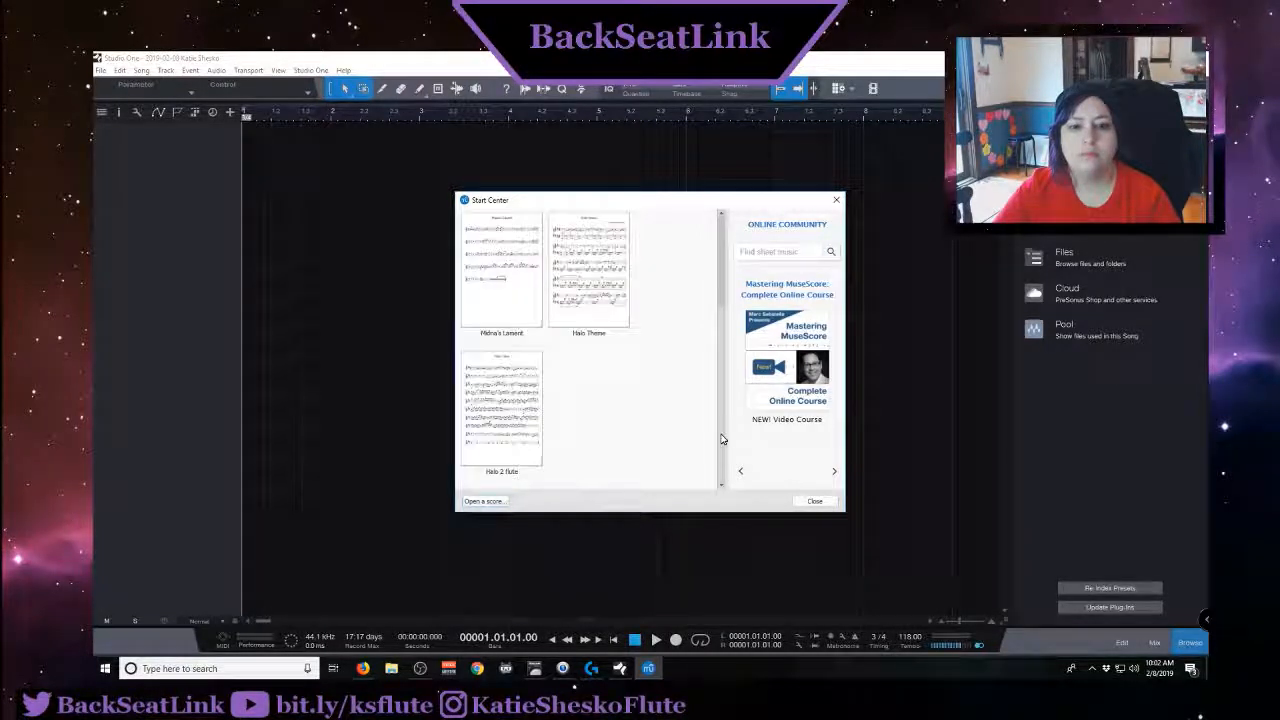
{"action": "double_click", "coordinate": [508, 432]}
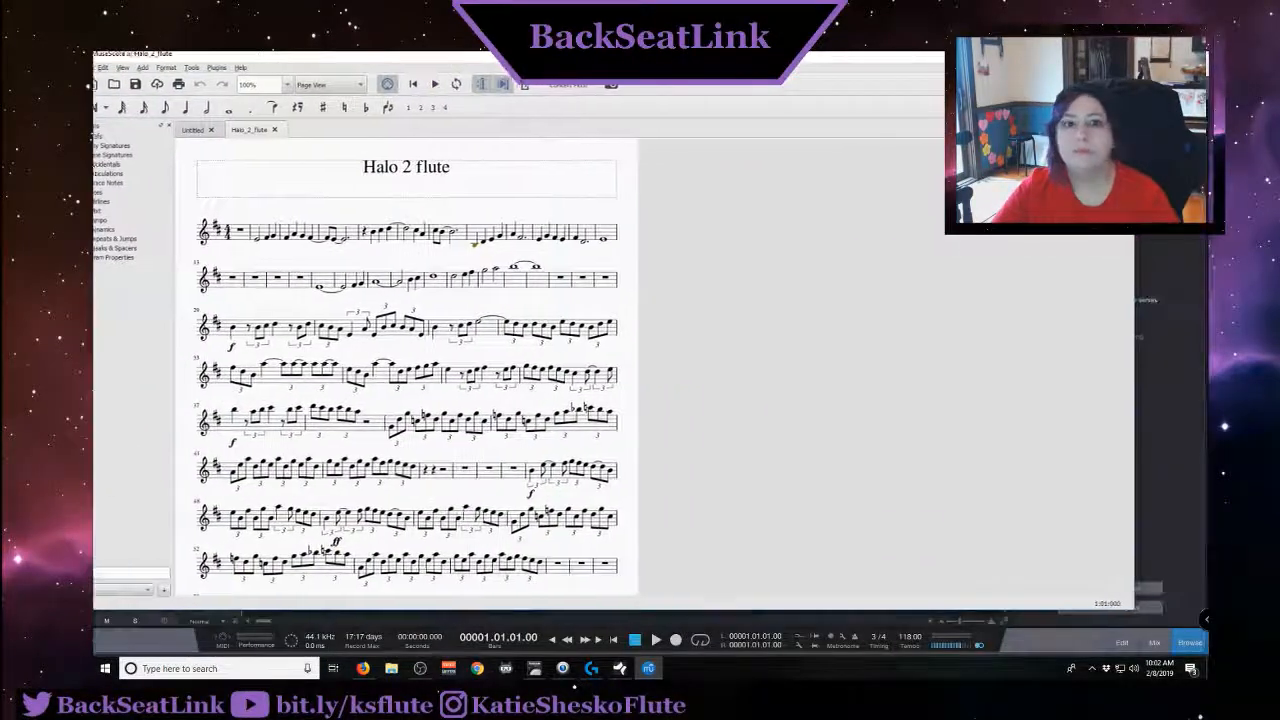
Look through the Halo 2 flute score from the title down to the final bar
{"action": "scroll", "coordinate": [634, 543], "scroll_direction": "down", "scroll_amount": 3}
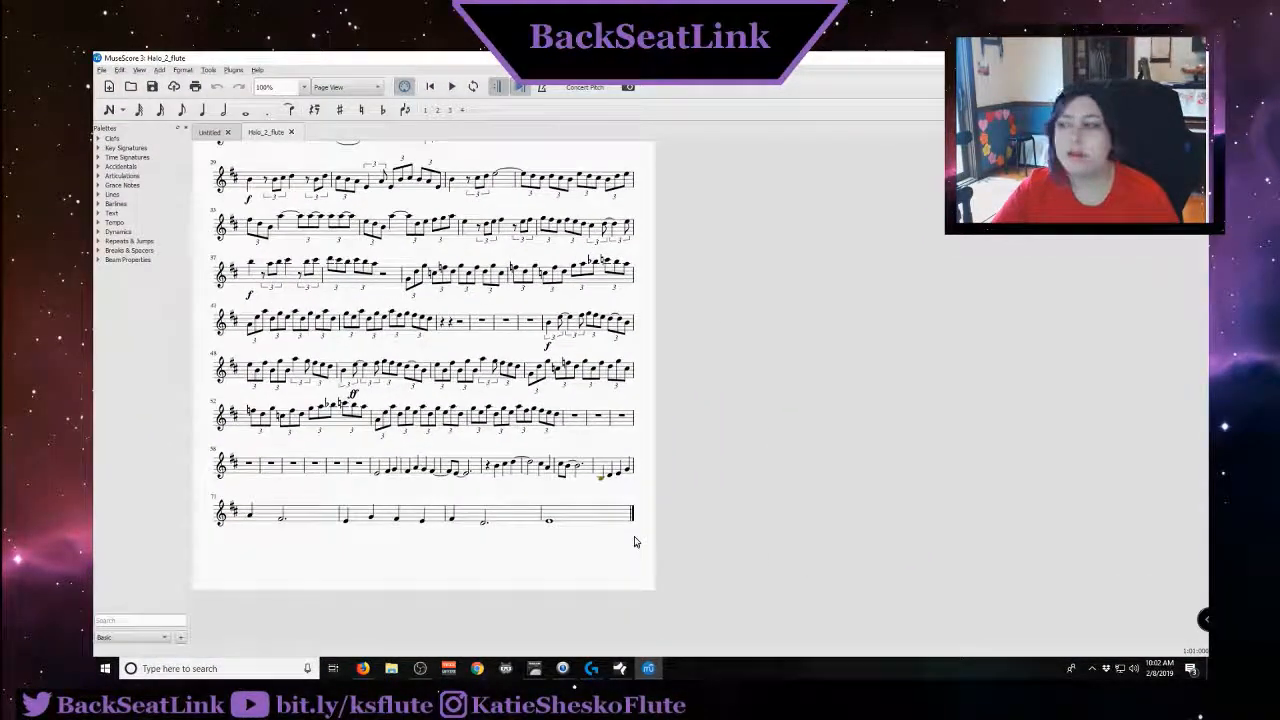
{"action": "scroll", "coordinate": [655, 512], "scroll_direction": "up", "scroll_amount": 3}
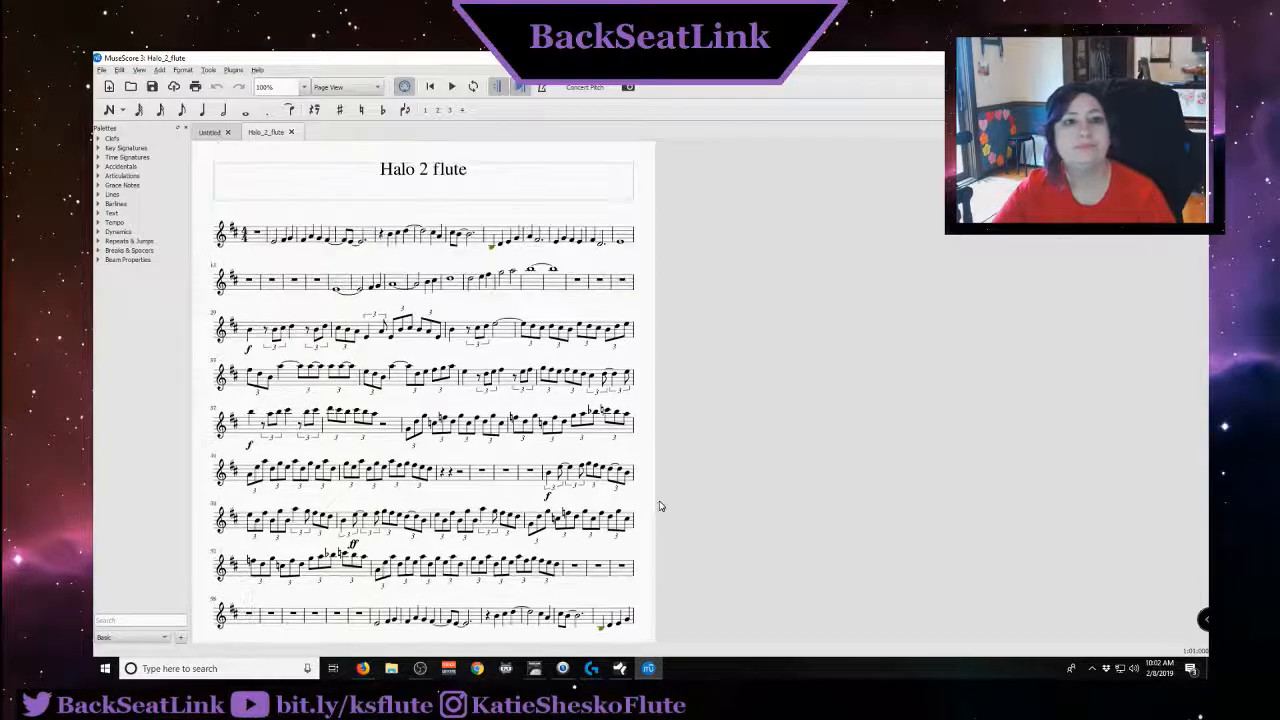
{"action": "scroll", "coordinate": [659, 506], "scroll_direction": "up", "scroll_amount": 3}
{"action": "scroll", "coordinate": [659, 506], "scroll_direction": "down", "scroll_amount": 2}
{"action": "scroll", "coordinate": [659, 506], "scroll_direction": "down", "scroll_amount": 1}
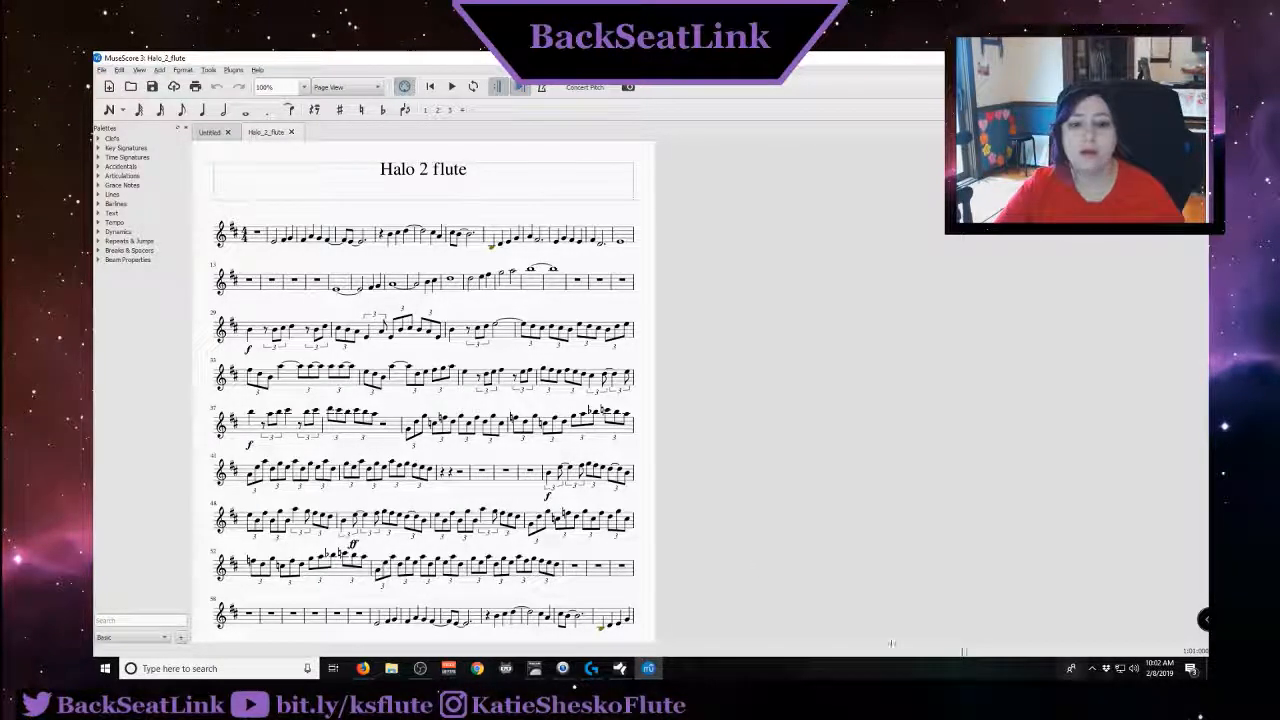
{"action": "scroll", "coordinate": [680, 537], "scroll_direction": "down", "scroll_amount": 3}
{"action": "scroll", "coordinate": [731, 525], "scroll_direction": "up", "scroll_amount": 3}
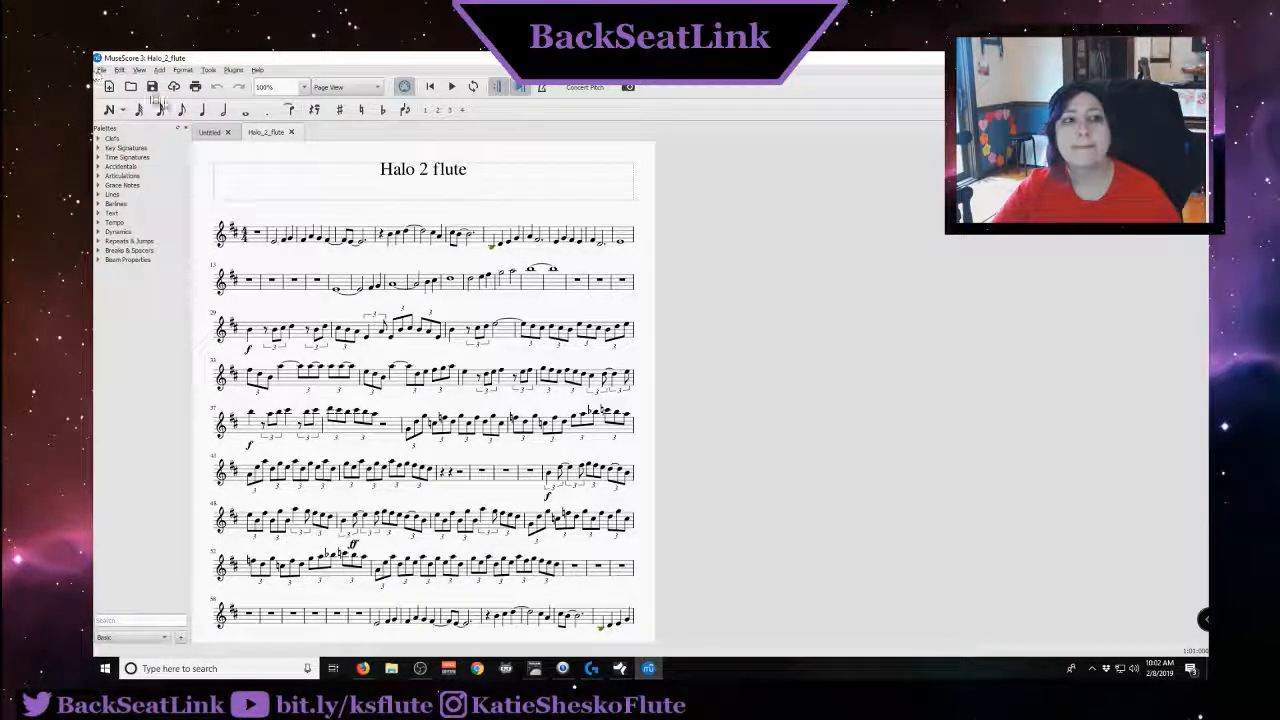
Close the empty Untitled score and discard its changes, keeping only Halo_2_flute open
{"action": "left_click", "coordinate": [227, 132]}
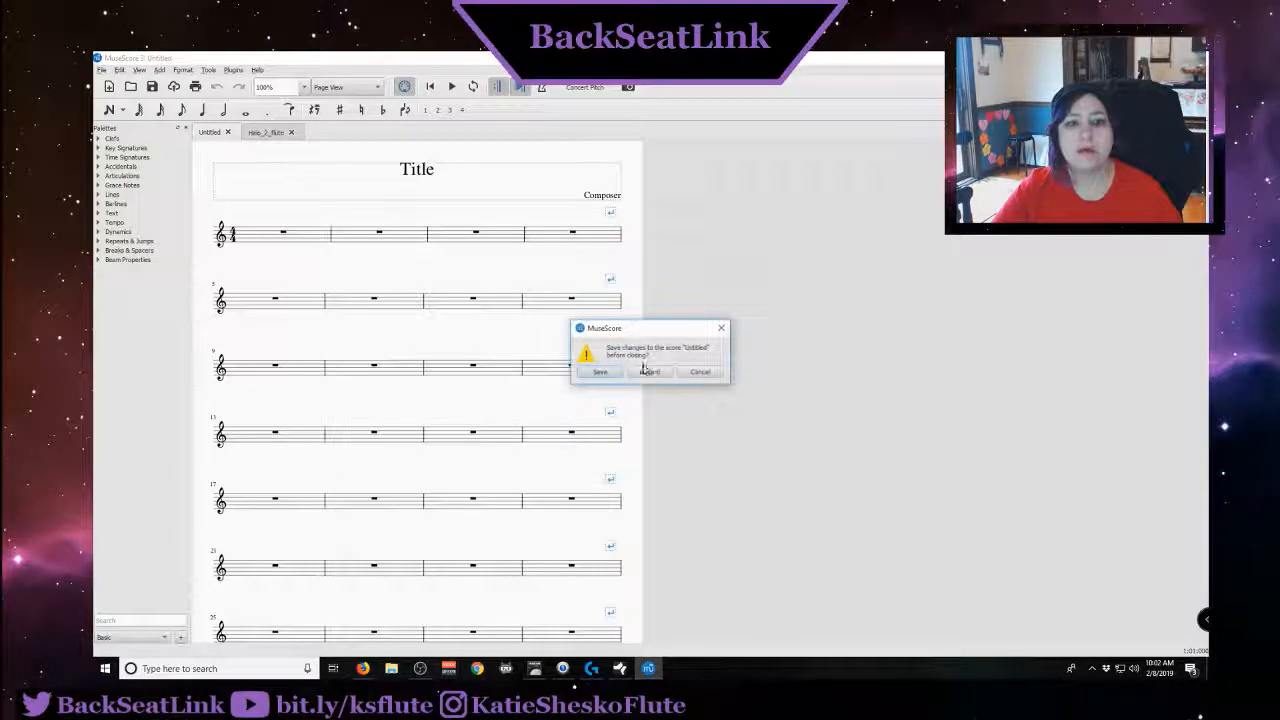
{"action": "left_click", "coordinate": [648, 370]}
{"action": "scroll", "coordinate": [765, 357], "scroll_direction": "down", "scroll_amount": 2}
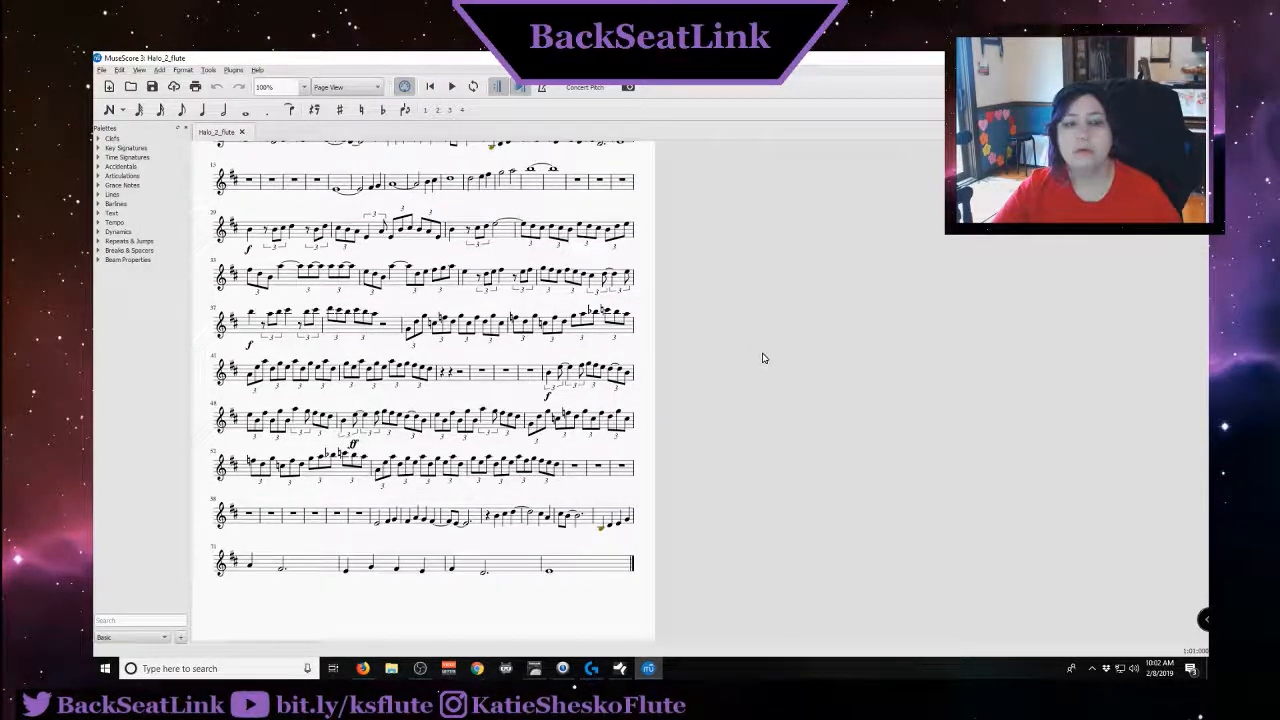
{"action": "scroll", "coordinate": [763, 357], "scroll_direction": "up", "scroll_amount": 2}
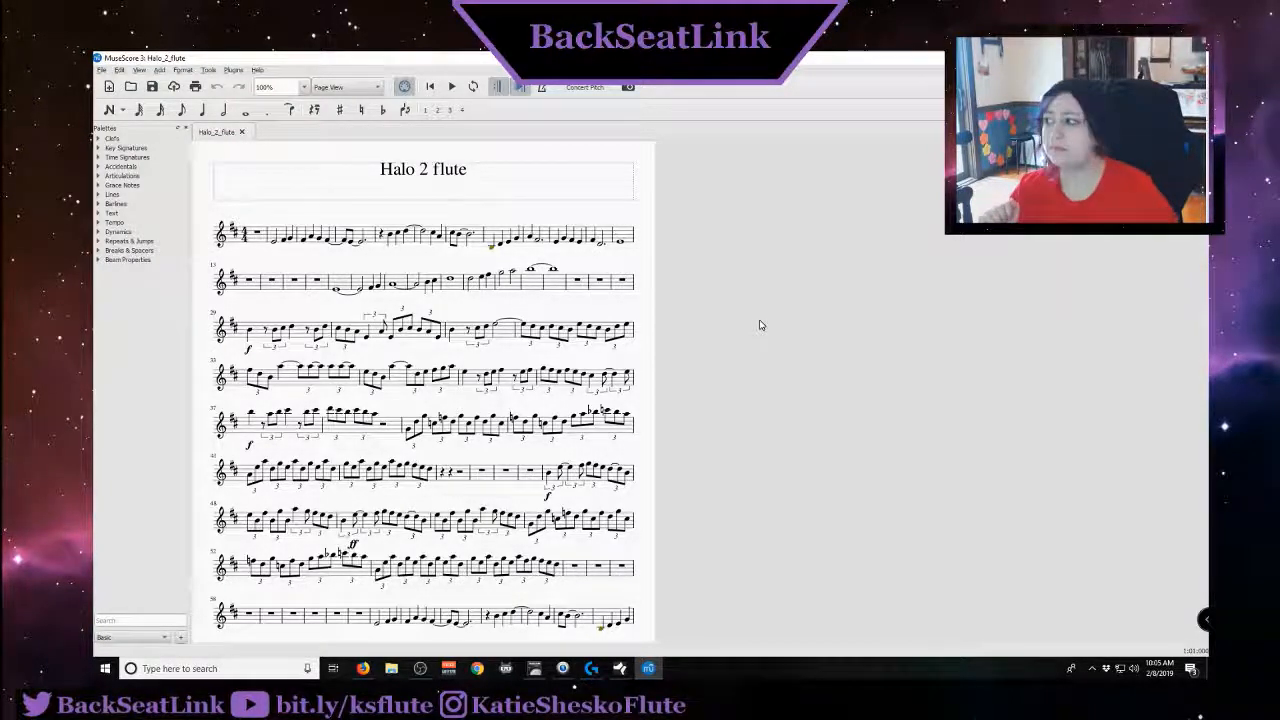
{"action": "scroll", "coordinate": [760, 323], "scroll_direction": "down", "scroll_amount": 5}
{"action": "scroll", "coordinate": [771, 362], "scroll_direction": "up", "scroll_amount": 6}
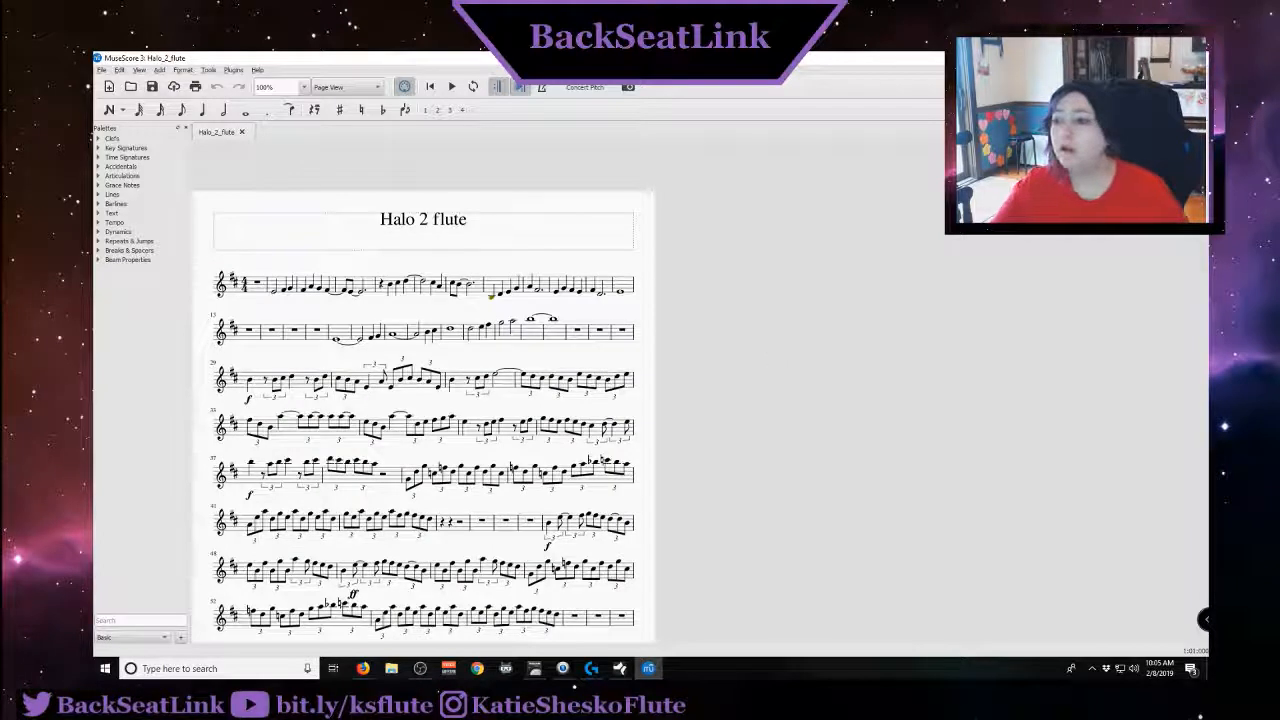
{"action": "key", "text": "alt+Tab"}
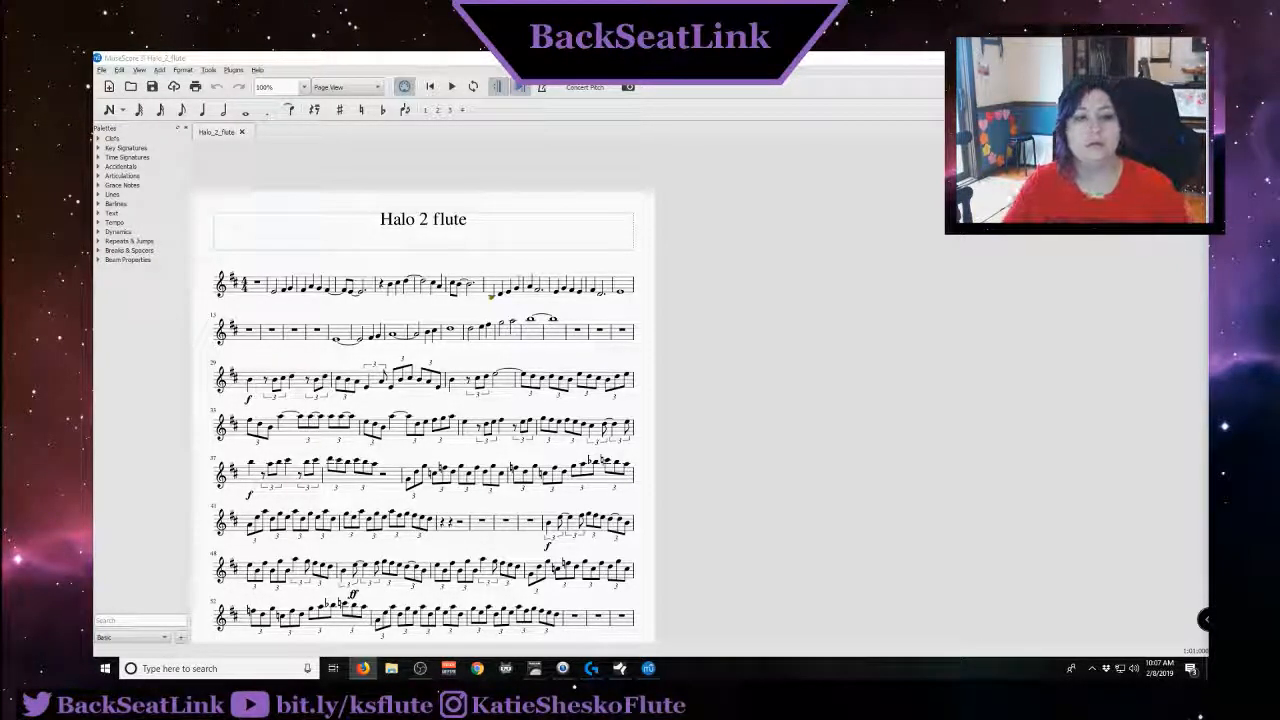
{"action": "scroll", "coordinate": [817, 494], "scroll_direction": "down", "scroll_amount": 1}
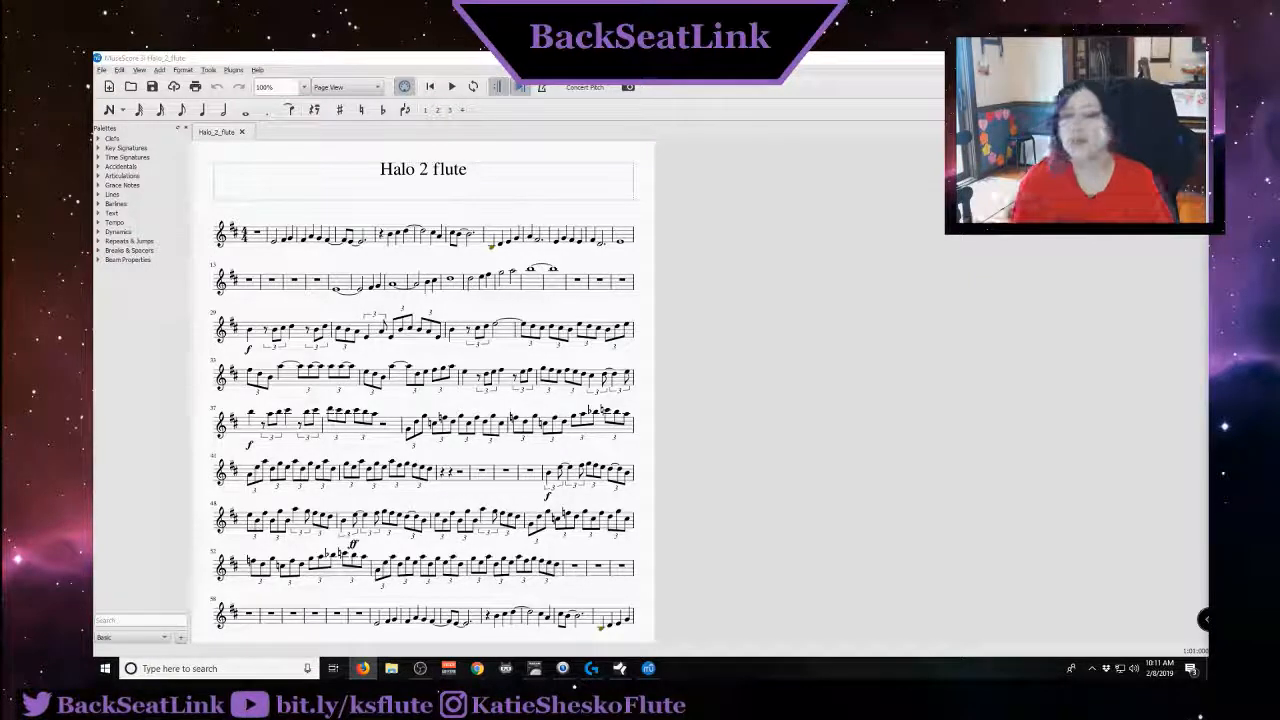
{"action": "left_click", "coordinate": [101, 70]}
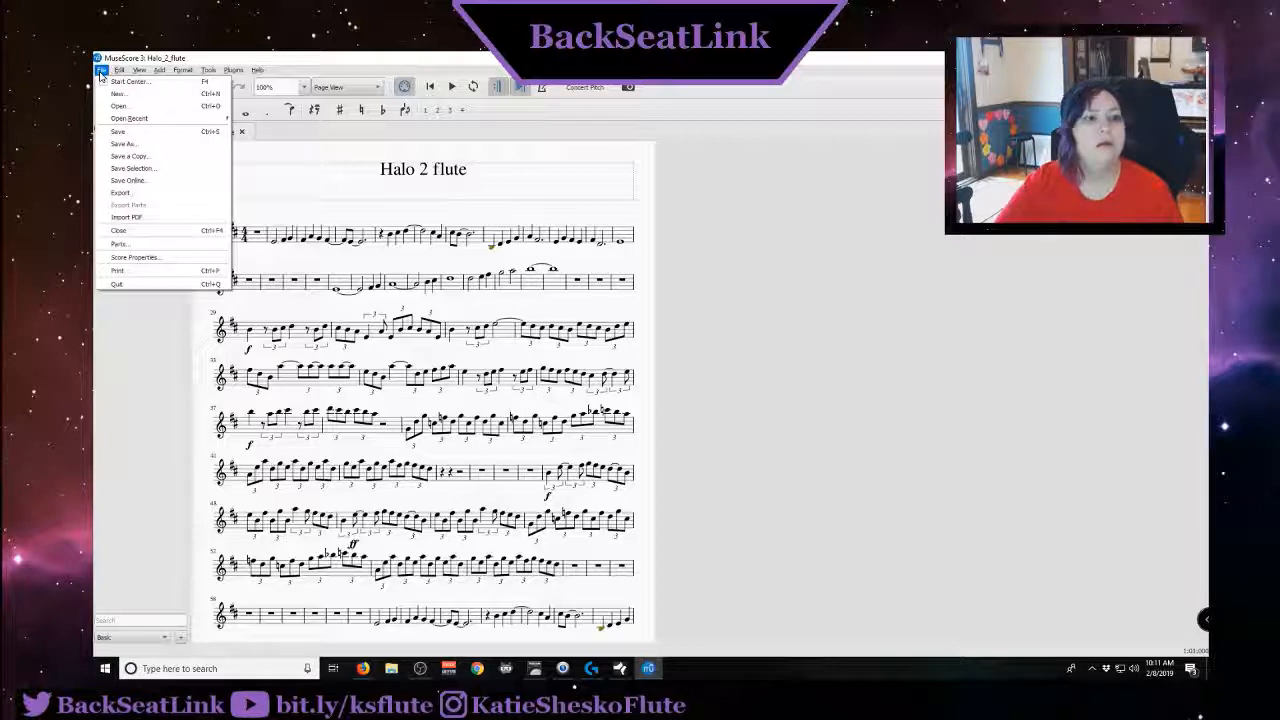
{"action": "mouse_move", "coordinate": [122, 74]}
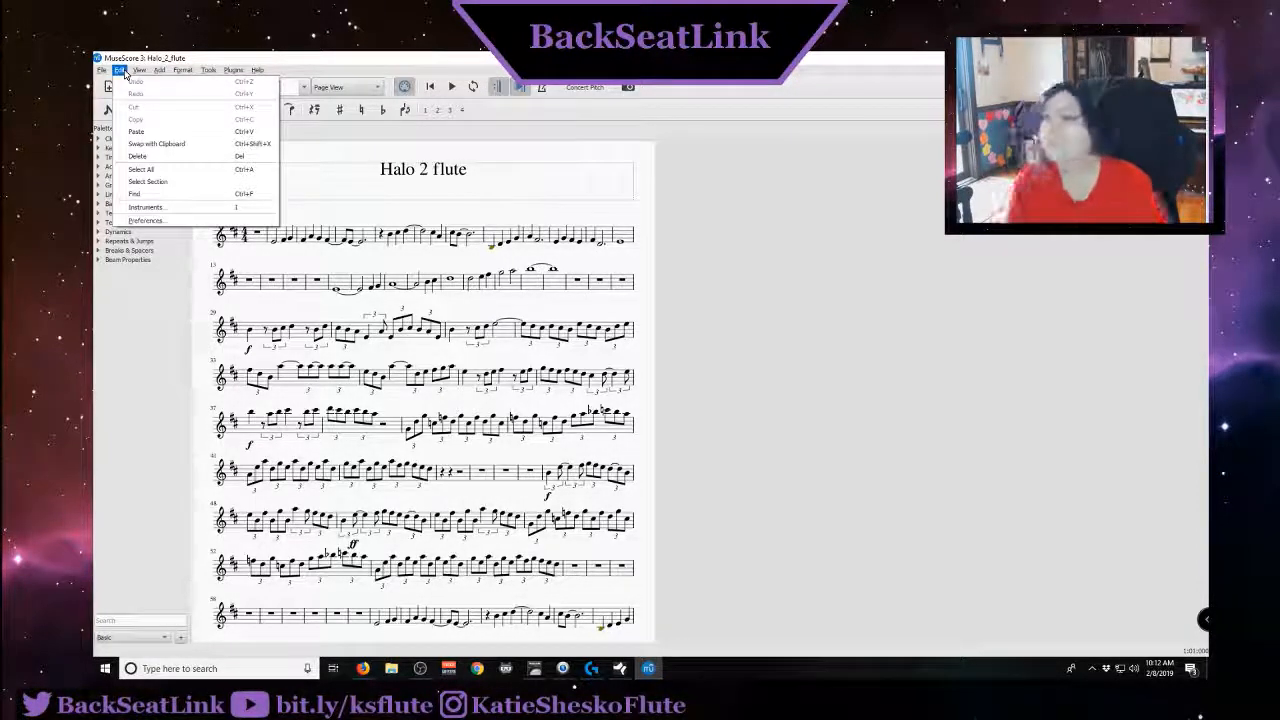
{"action": "left_click", "coordinate": [268, 58]}
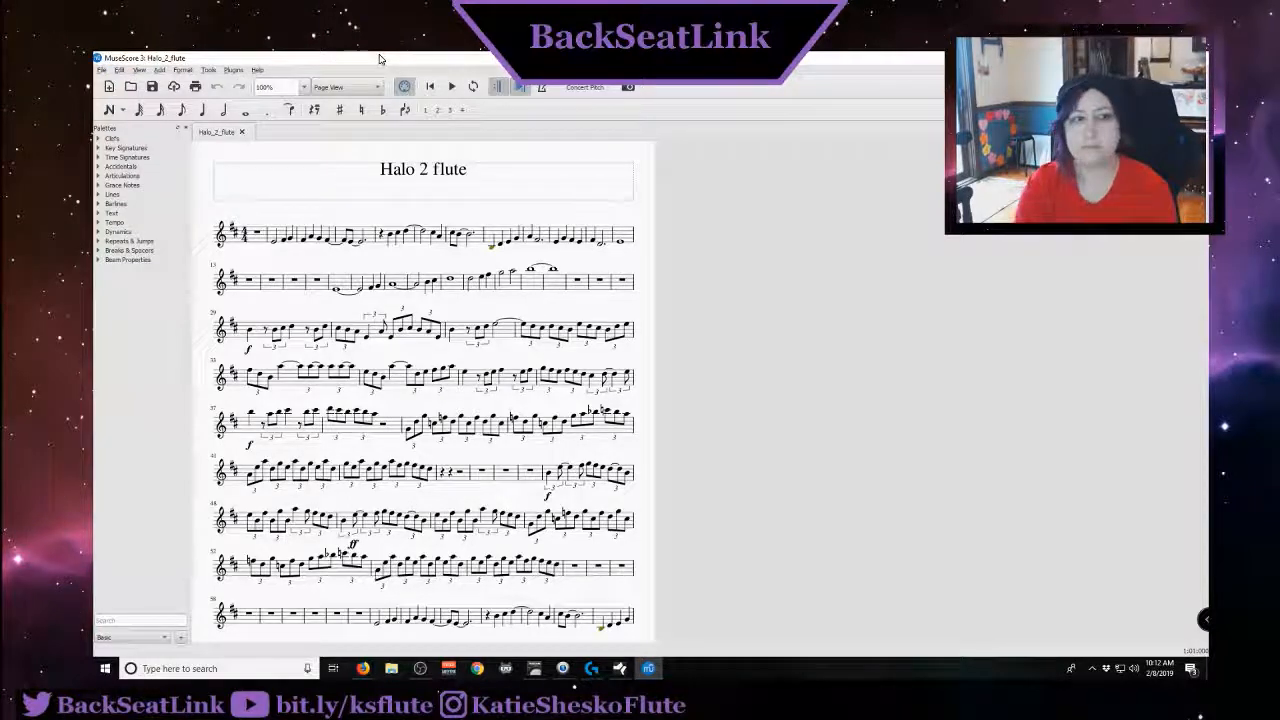
{"action": "key", "text": "ctrl+p"}
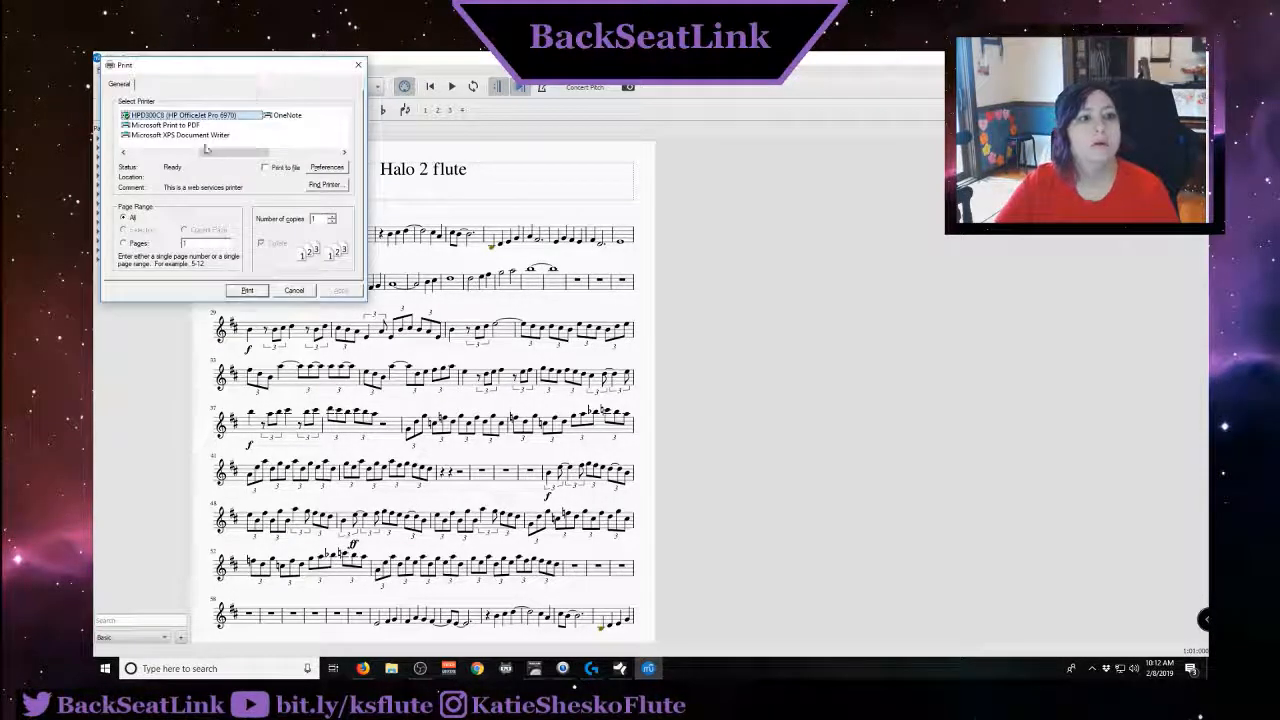
{"action": "left_click", "coordinate": [293, 291]}
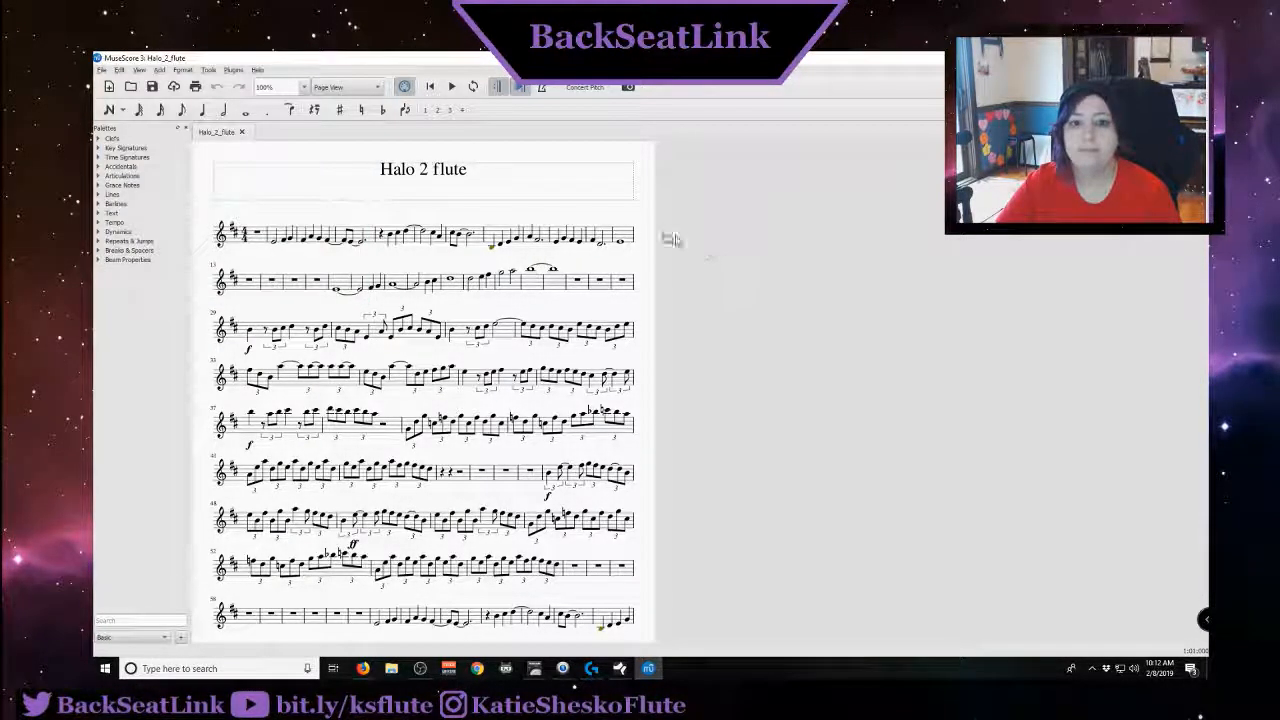
{"action": "right_click", "coordinate": [634, 264]}
{"action": "left_click", "coordinate": [611, 266]}
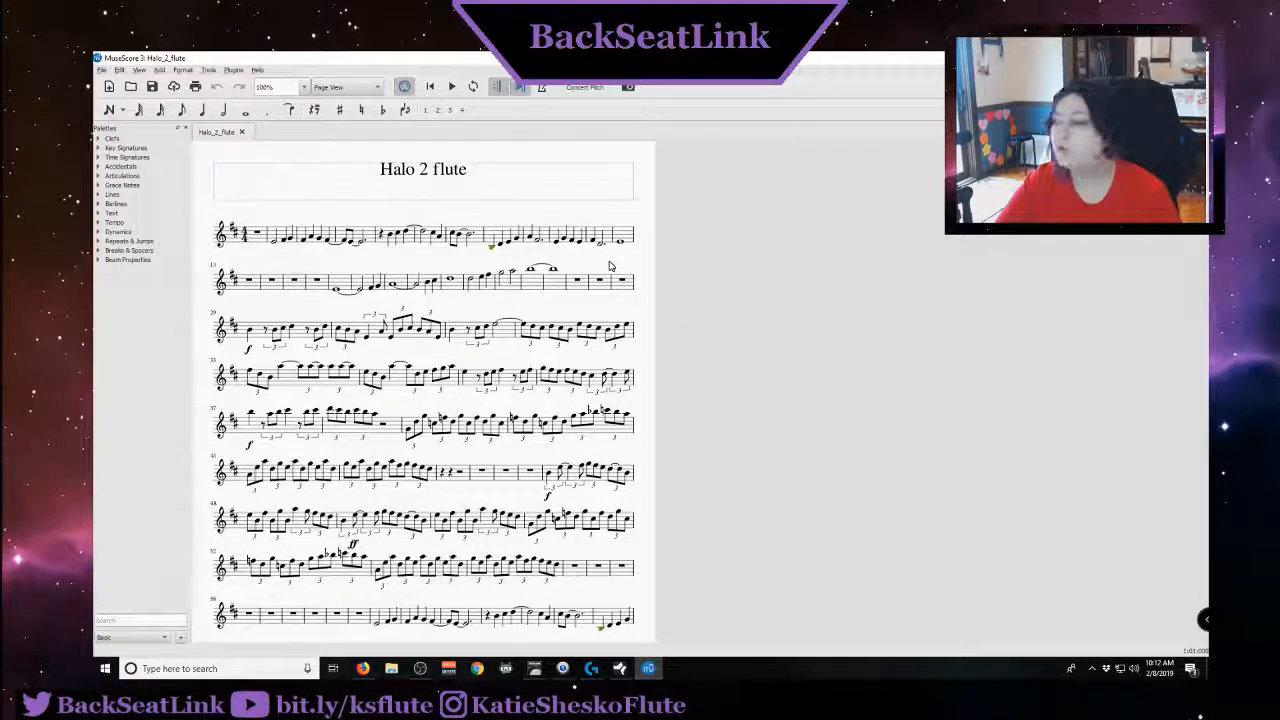
Create a new part for the score and add the Flute instrument to it
{"action": "left_click", "coordinate": [101, 70]}
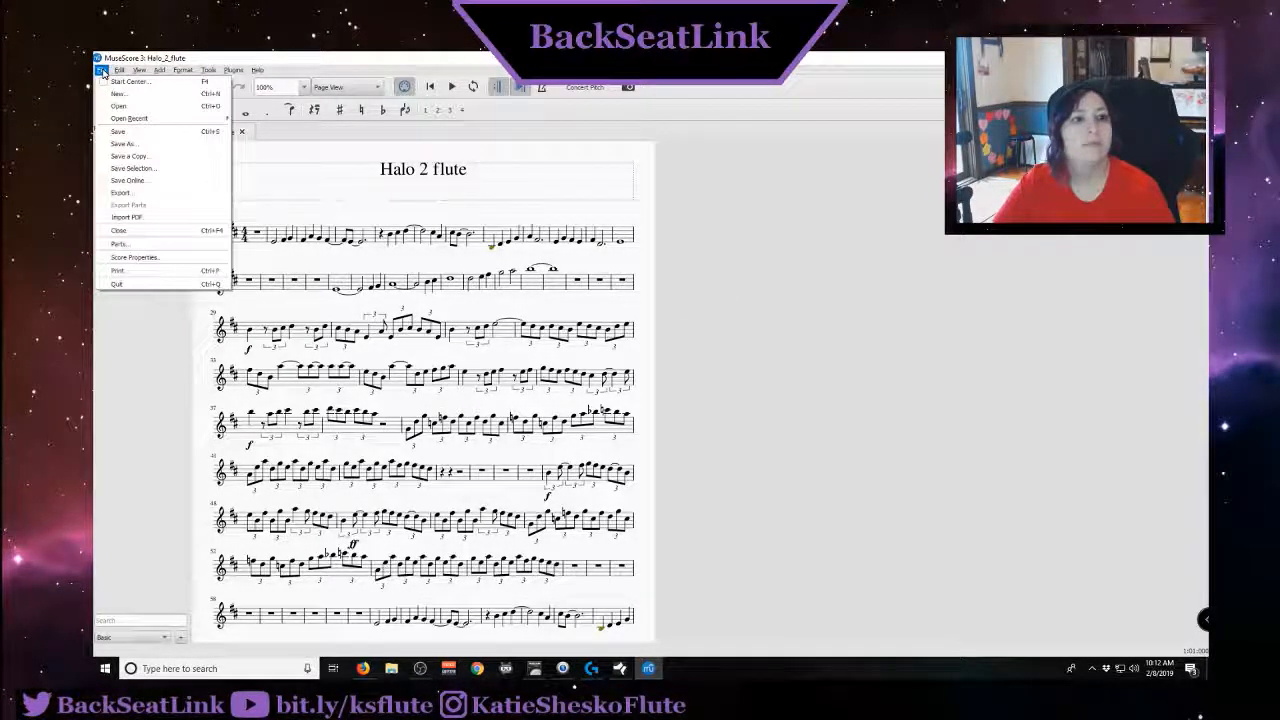
{"action": "left_click", "coordinate": [125, 244]}
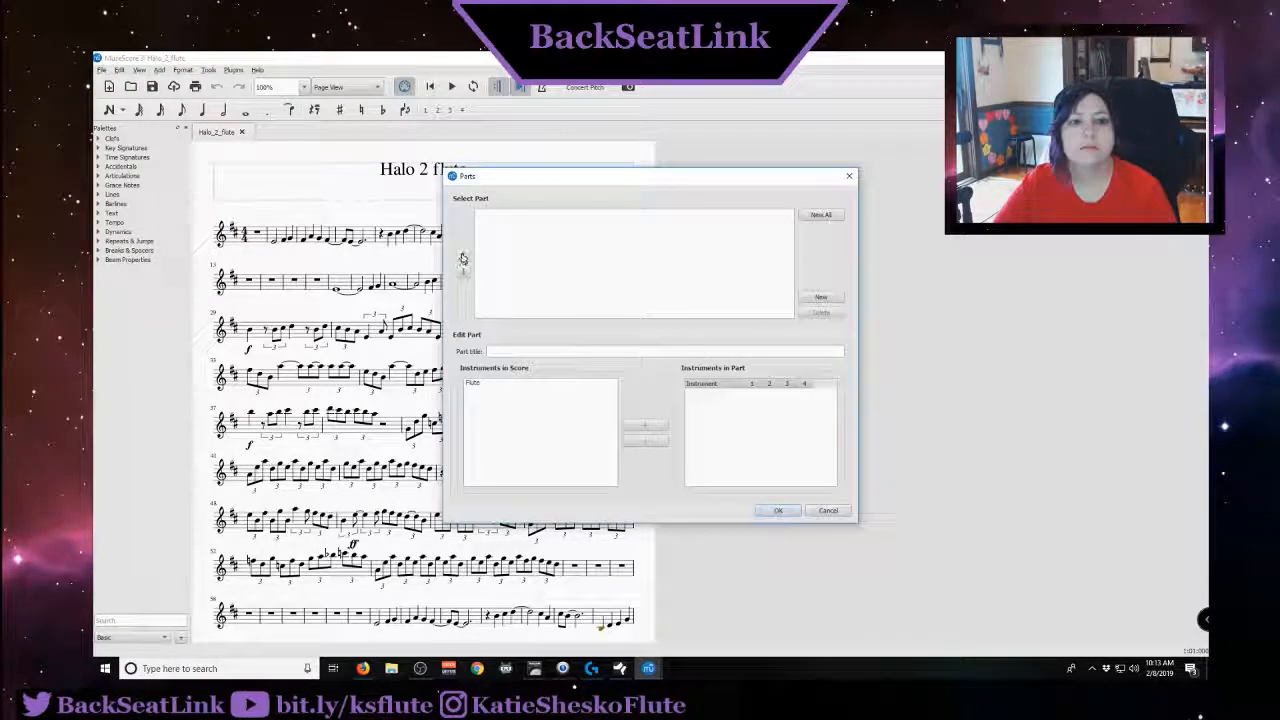
{"action": "left_click", "coordinate": [640, 428]}
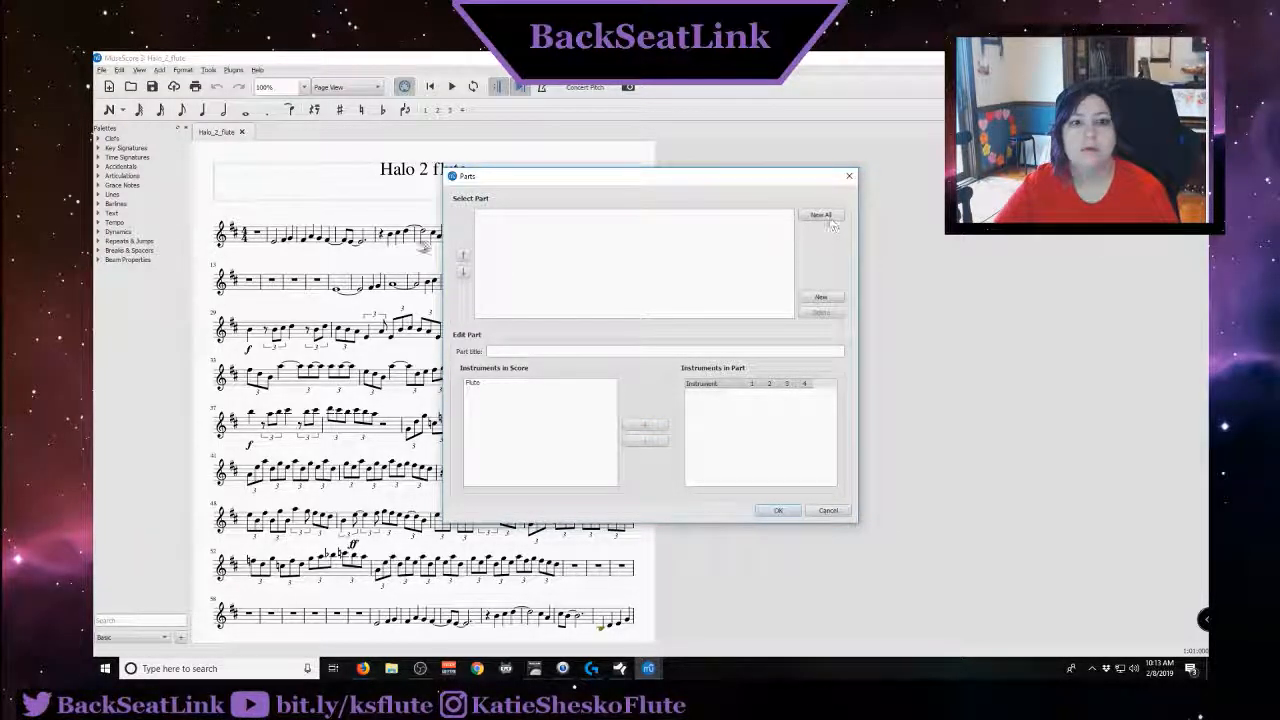
{"action": "left_click", "coordinate": [826, 299]}
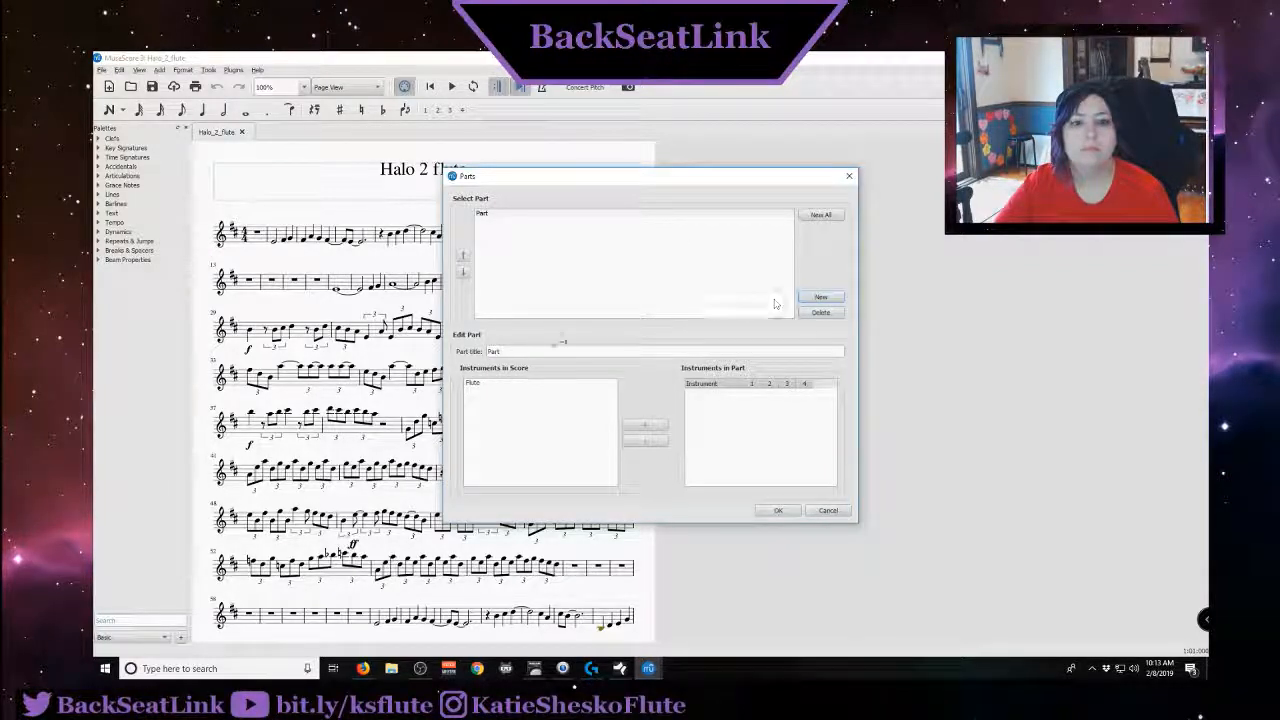
{"action": "left_click", "coordinate": [480, 386]}
{"action": "left_click", "coordinate": [645, 425]}
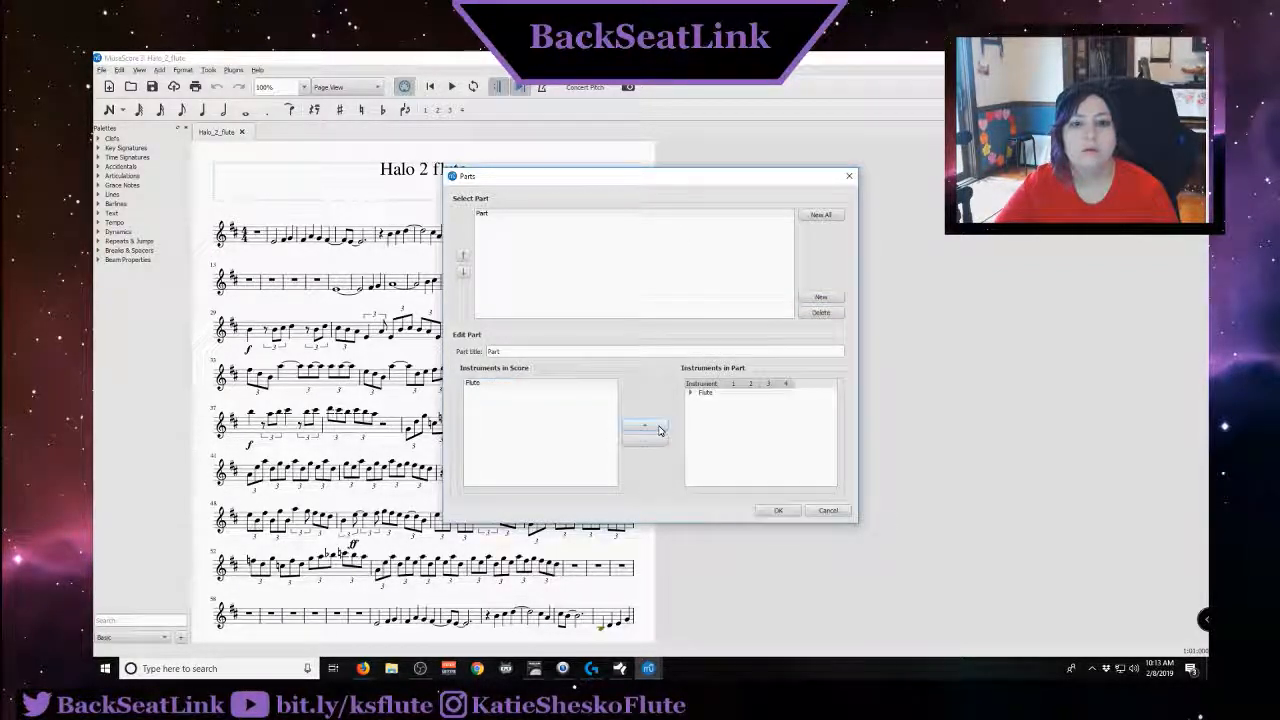
Add a second part titled Bongos and apply the part definitions
{"action": "left_click", "coordinate": [817, 298]}
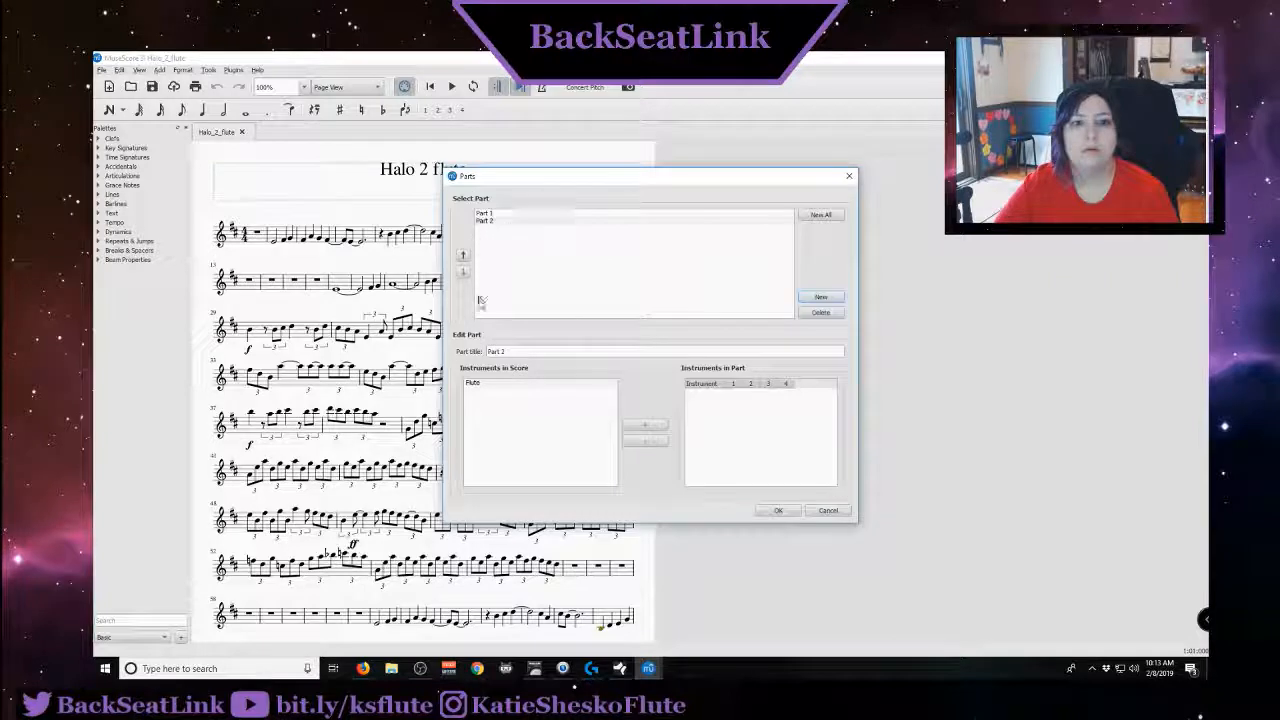
{"action": "left_click_drag", "start_coordinate": [515, 351], "coordinate": [450, 348]}
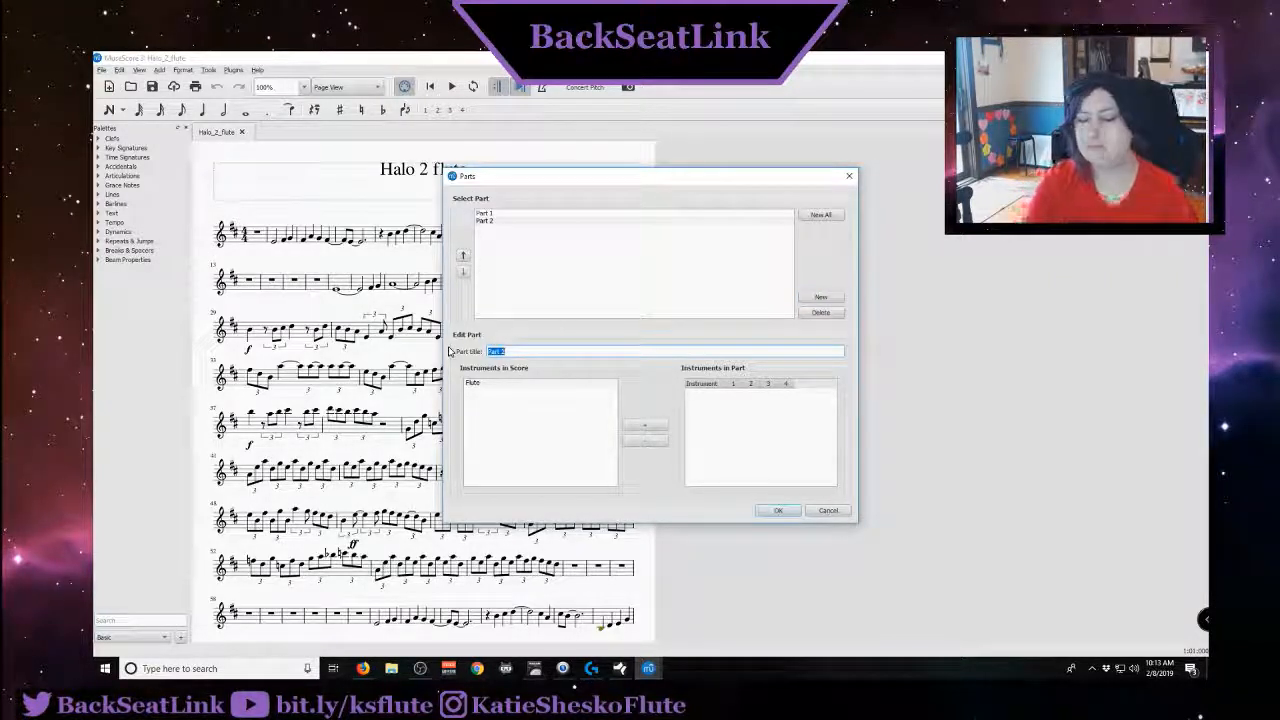
{"action": "type", "text": "Bo"}
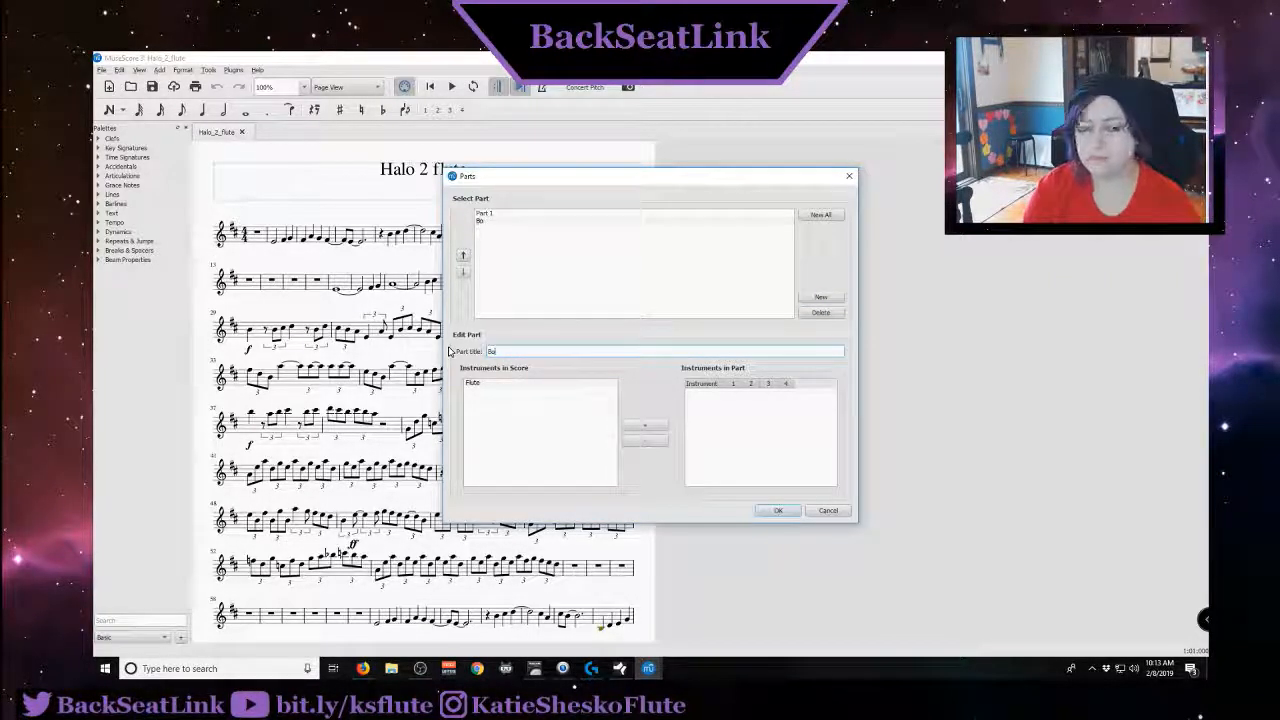
{"action": "type", "text": "ngos"}
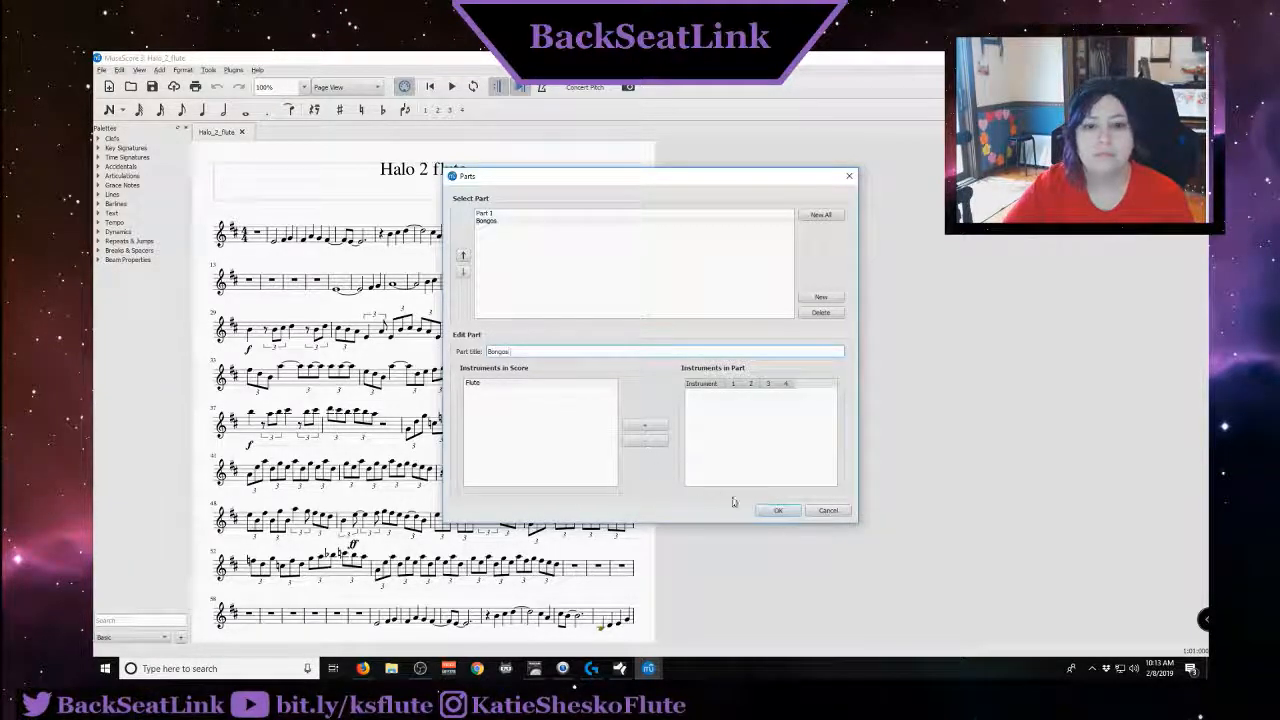
{"action": "left_click", "coordinate": [778, 510]}
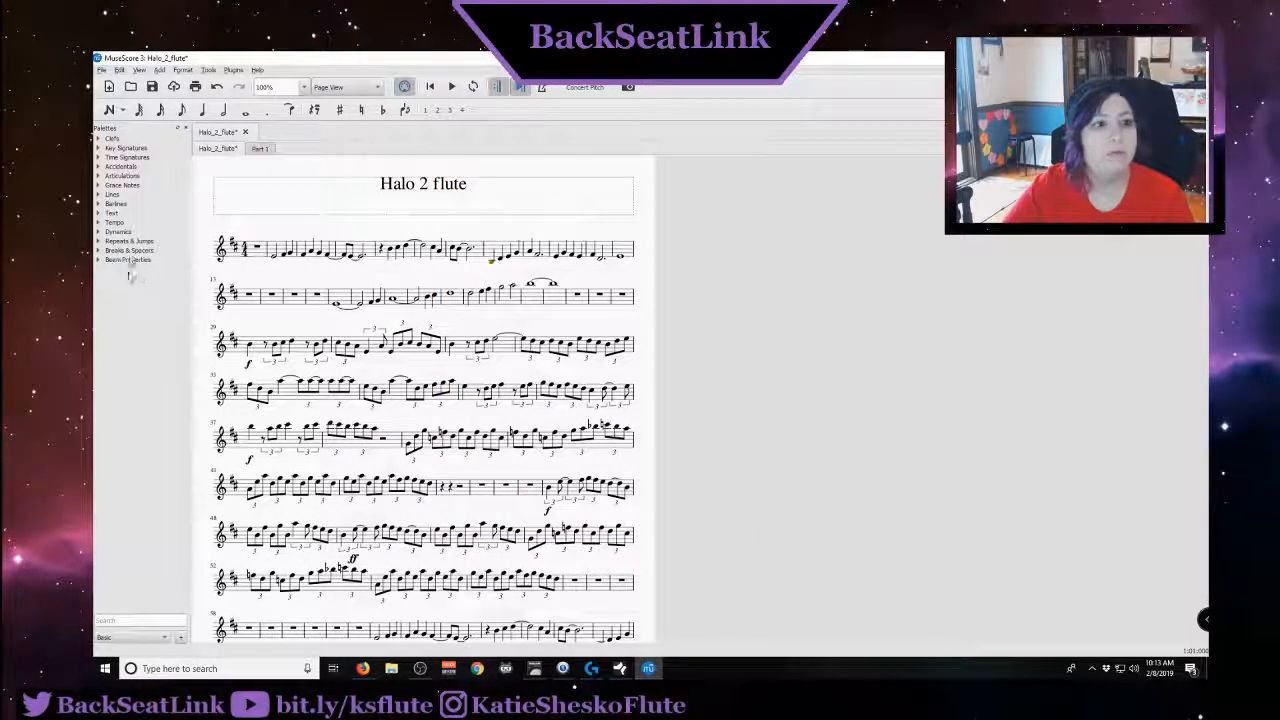
Compare Part 1 with the main score and undo the creation of the parts
{"action": "left_click", "coordinate": [256, 150]}
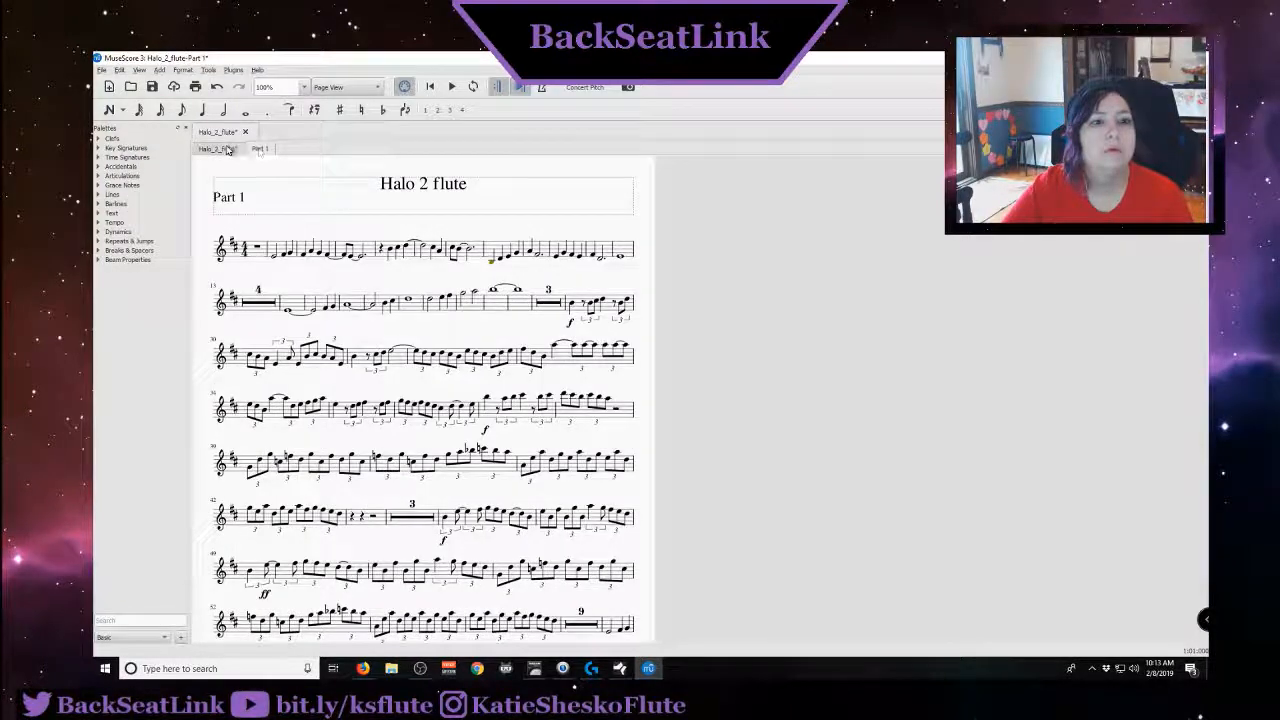
{"action": "left_click", "coordinate": [226, 149]}
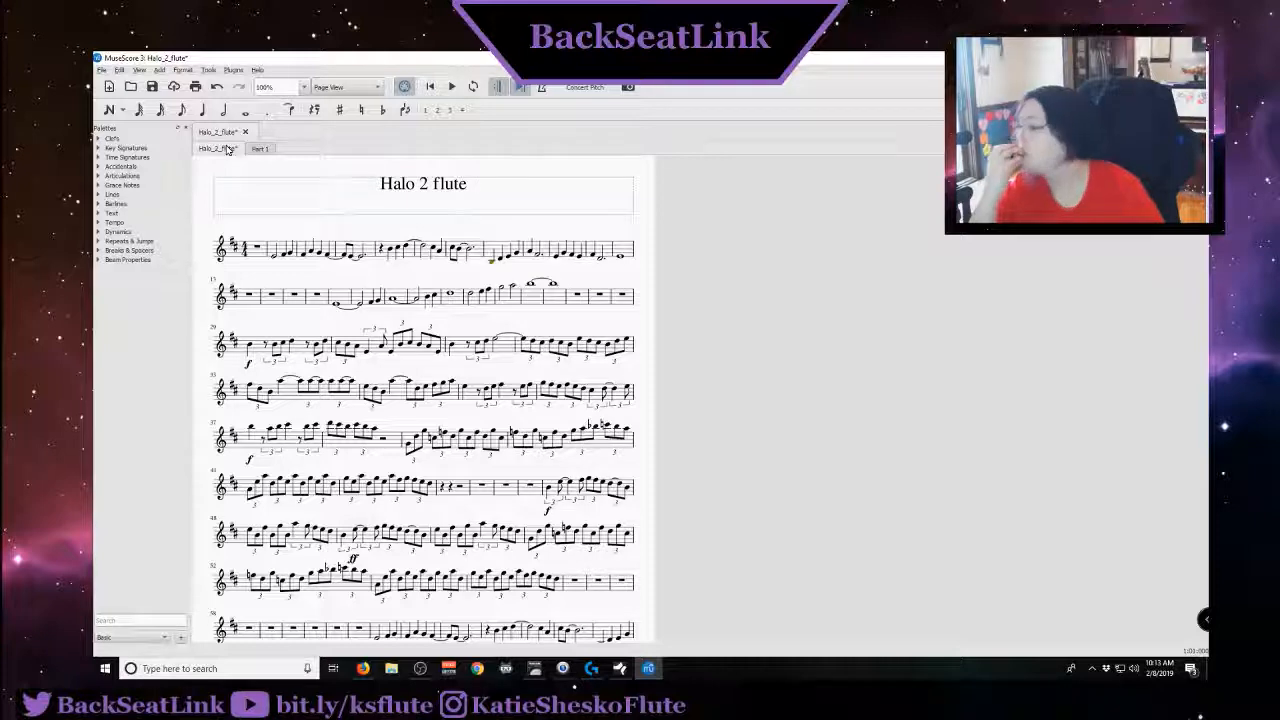
{"action": "left_click", "coordinate": [258, 150]}
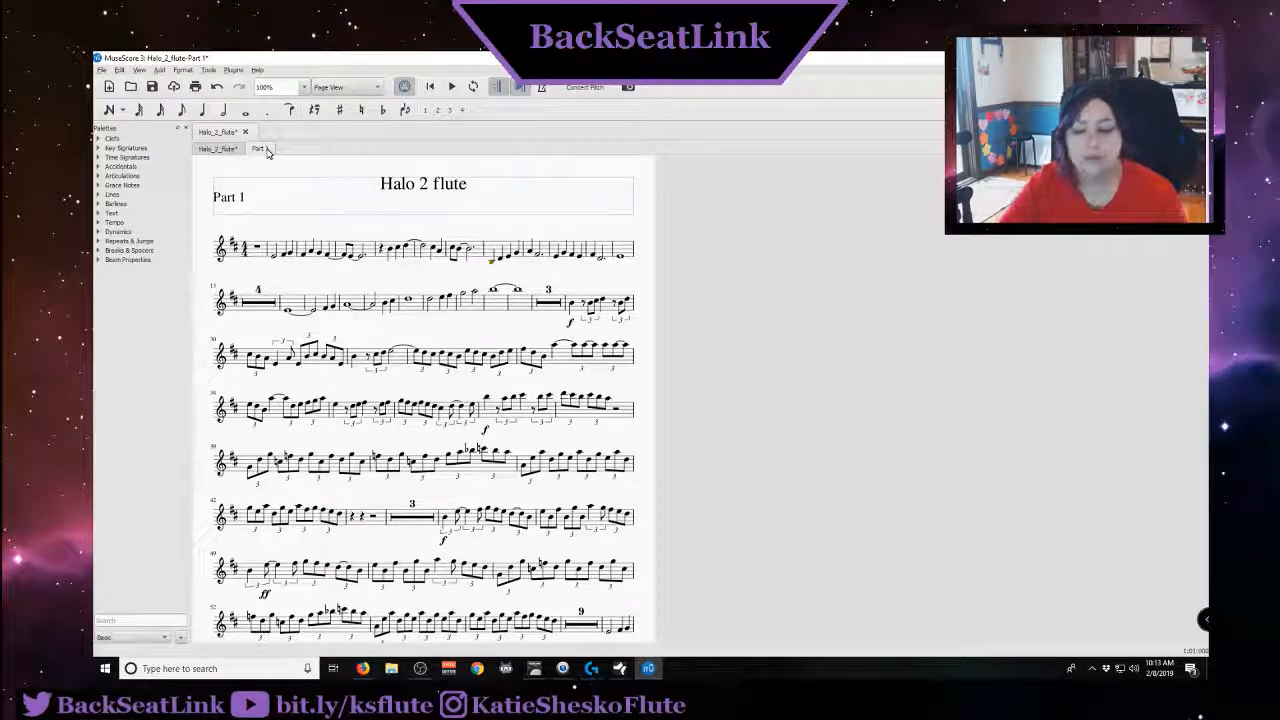
{"action": "left_click", "coordinate": [268, 151]}
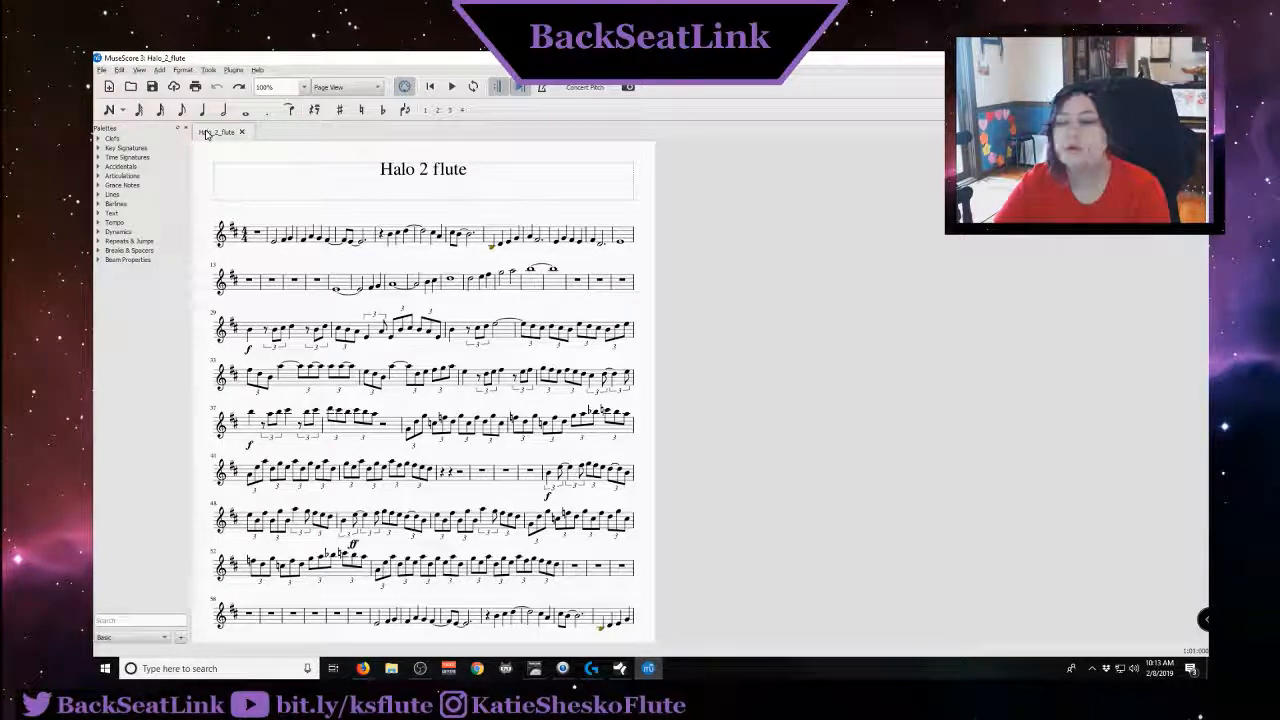
{"action": "left_click", "coordinate": [104, 70]}
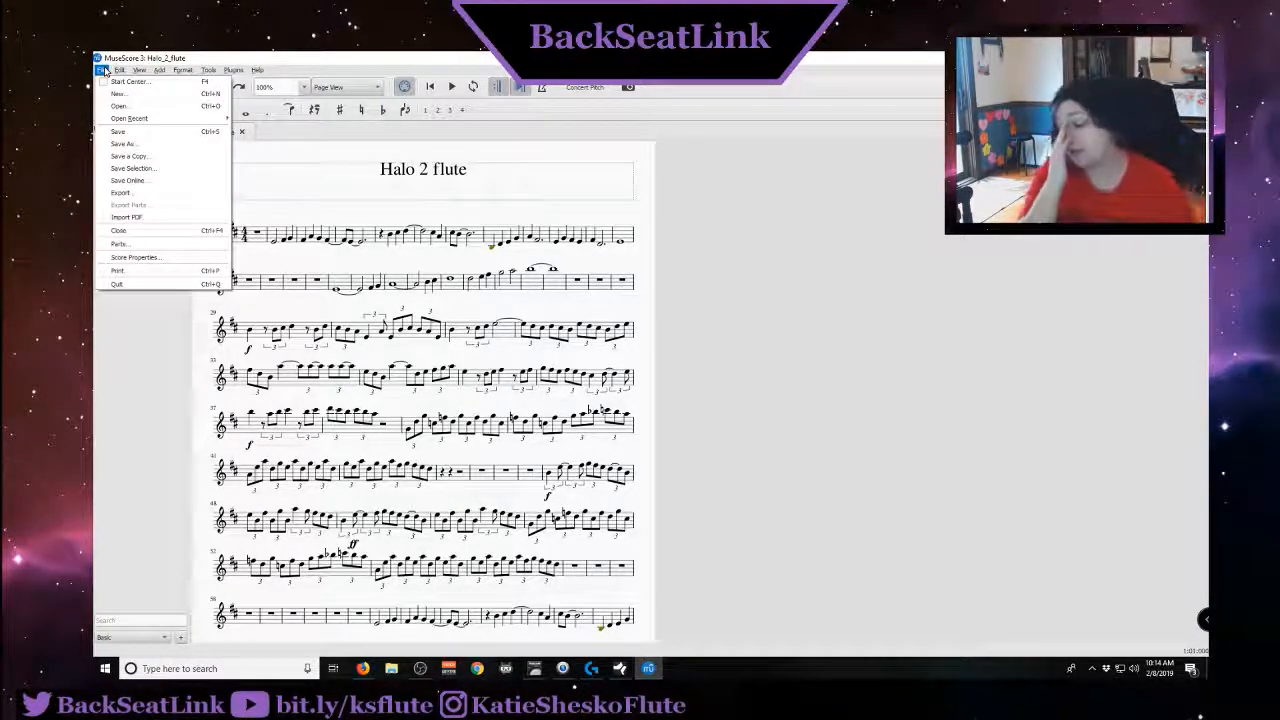
{"action": "mouse_move", "coordinate": [118, 70]}
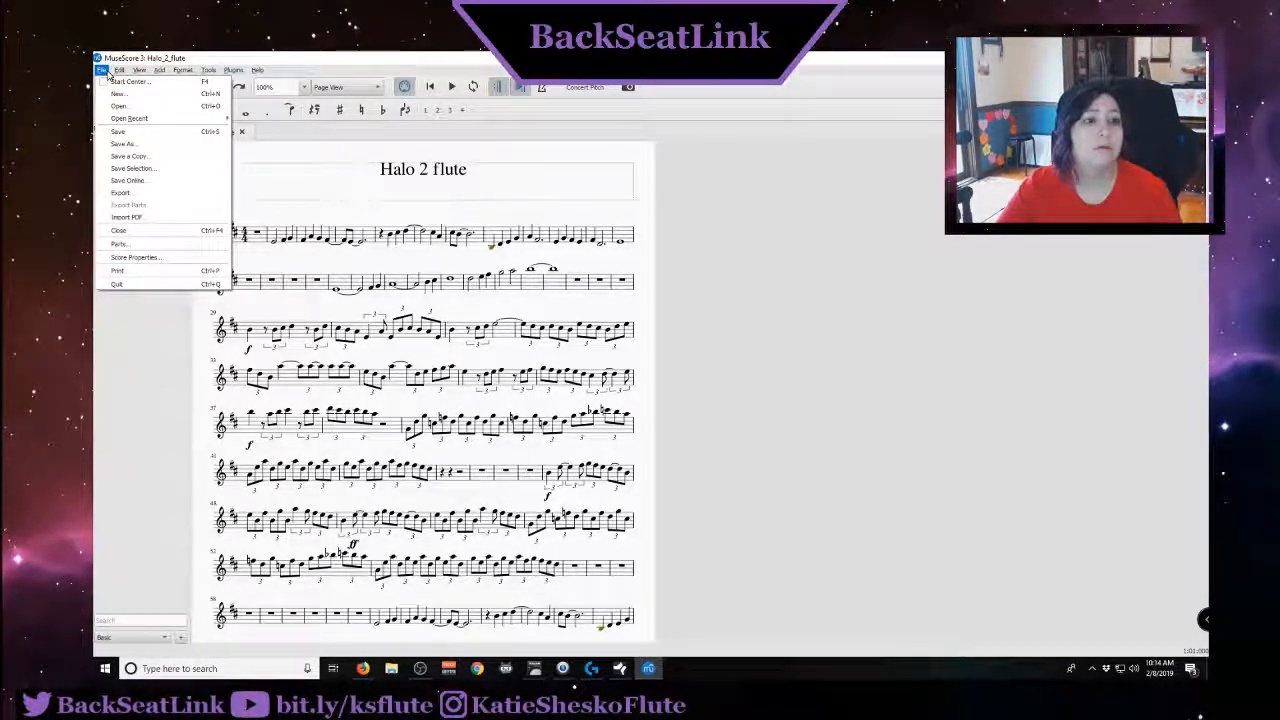
{"action": "left_click", "coordinate": [121, 257]}
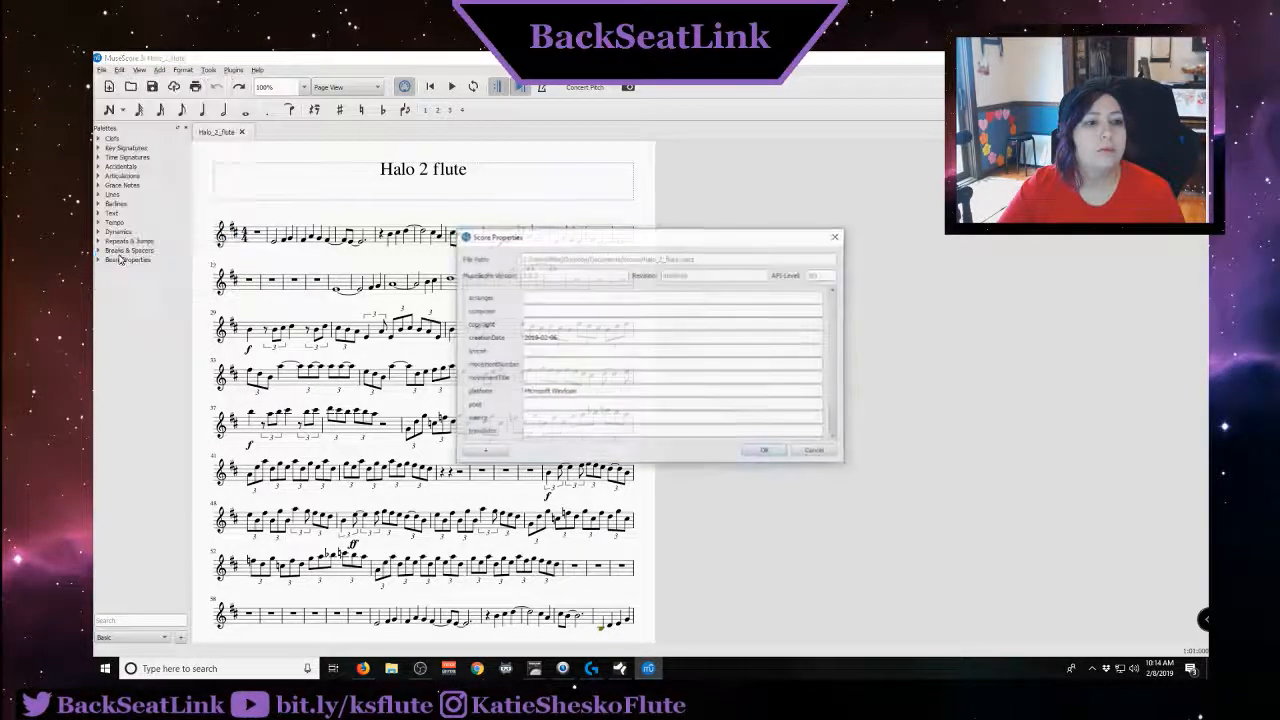
{"action": "left_click", "coordinate": [800, 453]}
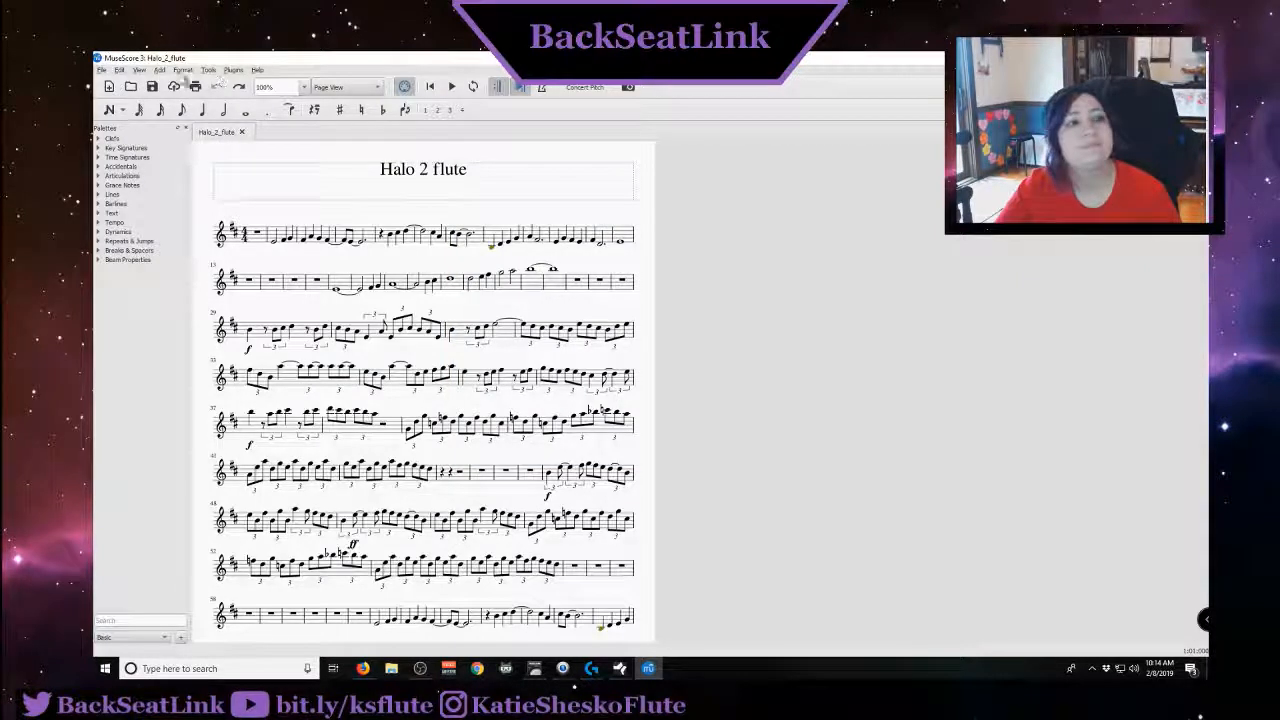
{"action": "left_click", "coordinate": [102, 70]}
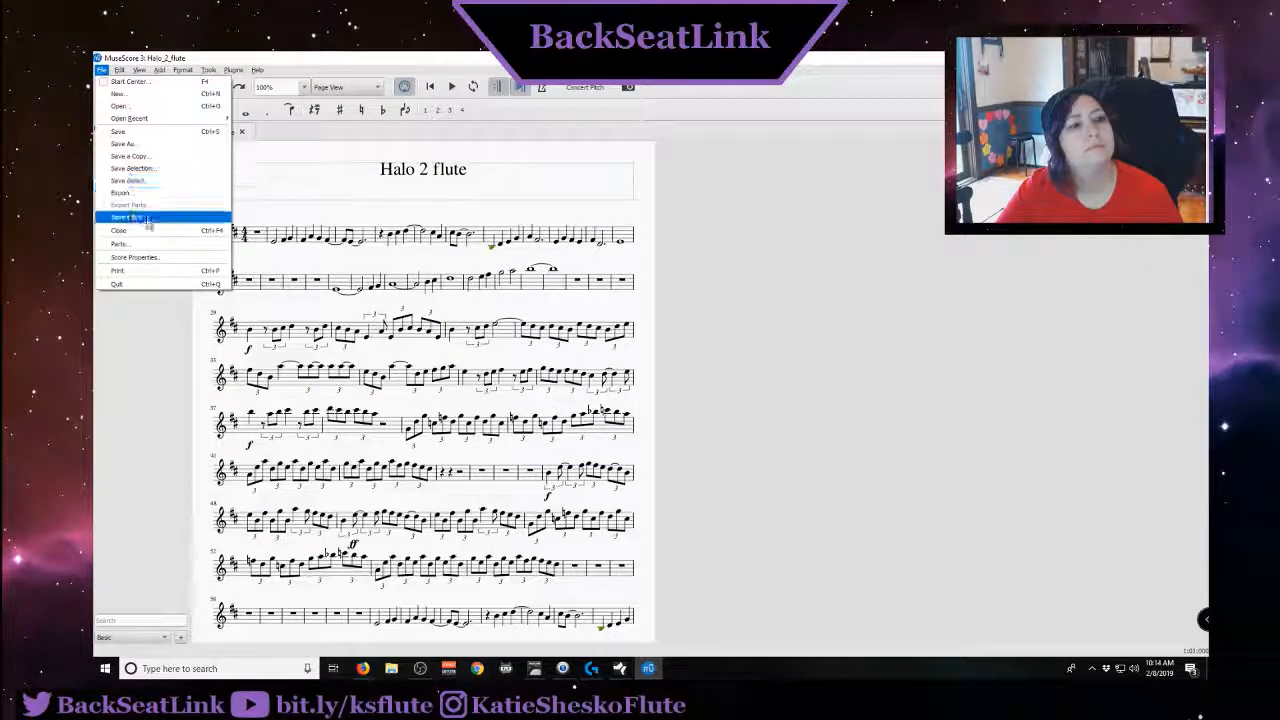
{"action": "left_click", "coordinate": [137, 246]}
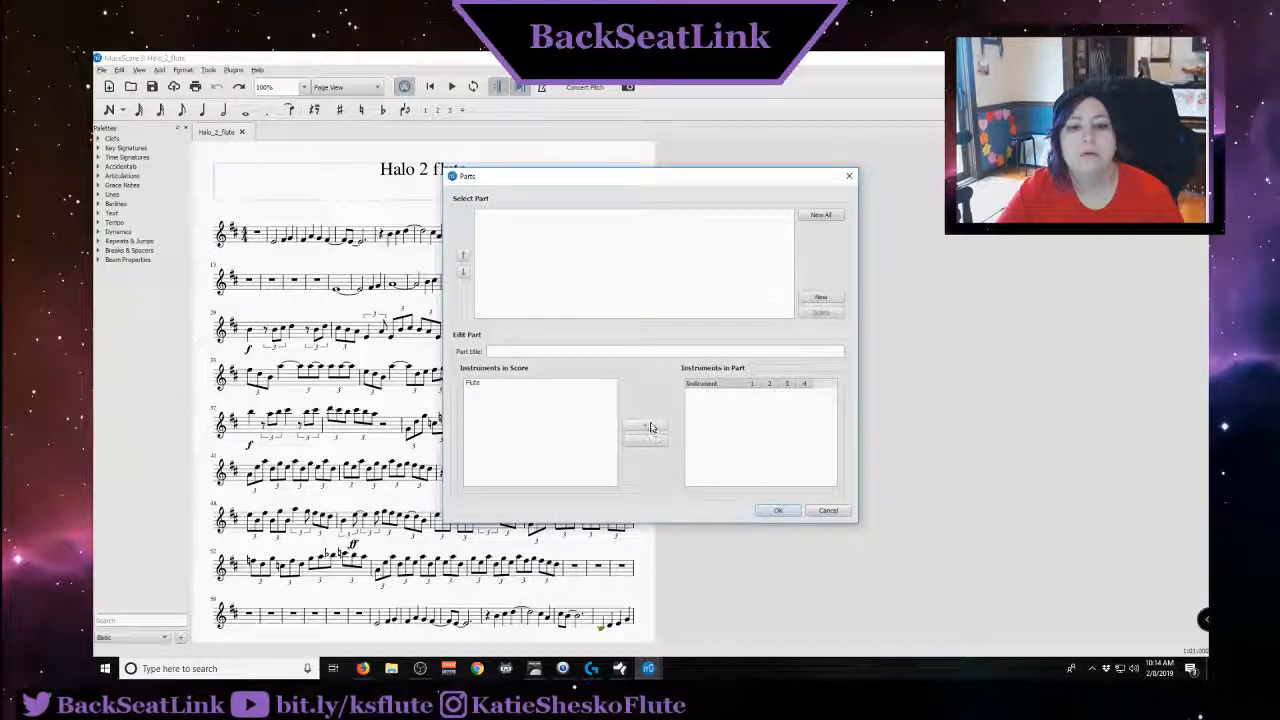
{"action": "left_click", "coordinate": [475, 384]}
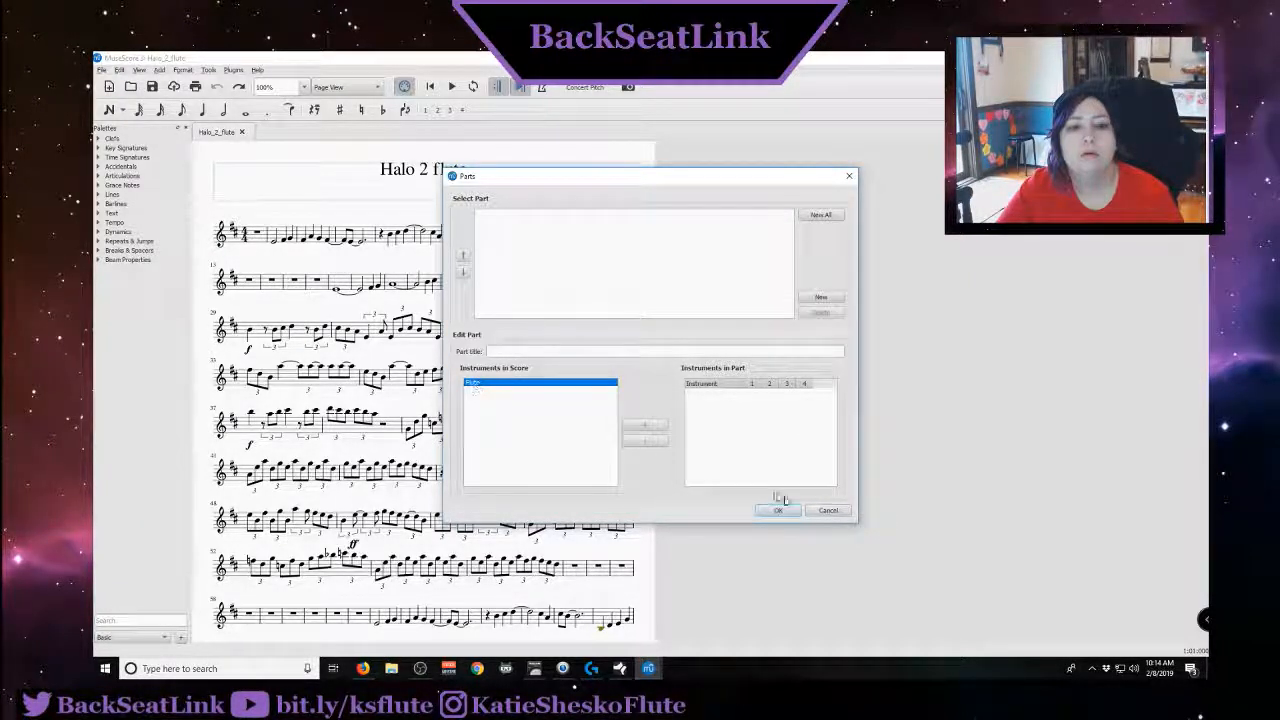
{"action": "left_click", "coordinate": [829, 512]}
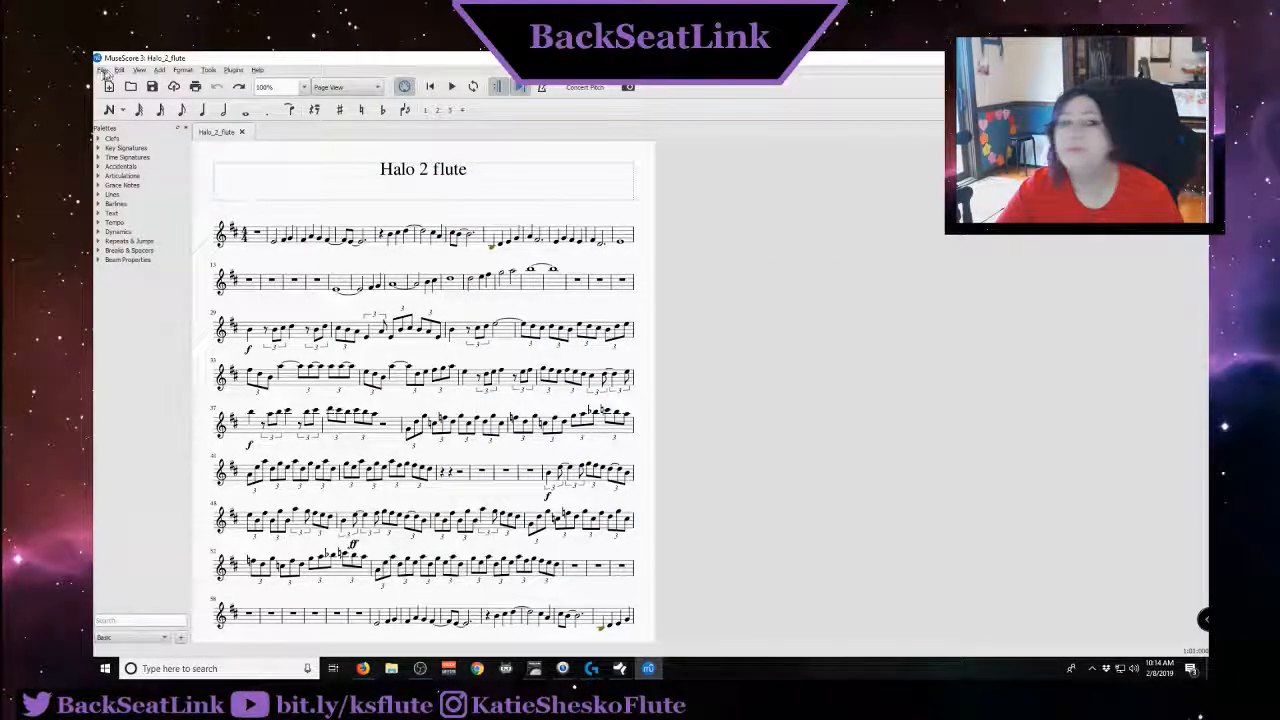
Open the score's instrument setup and expand the pitched, unpitched and body percussion groups
{"action": "left_click", "coordinate": [139, 71]}
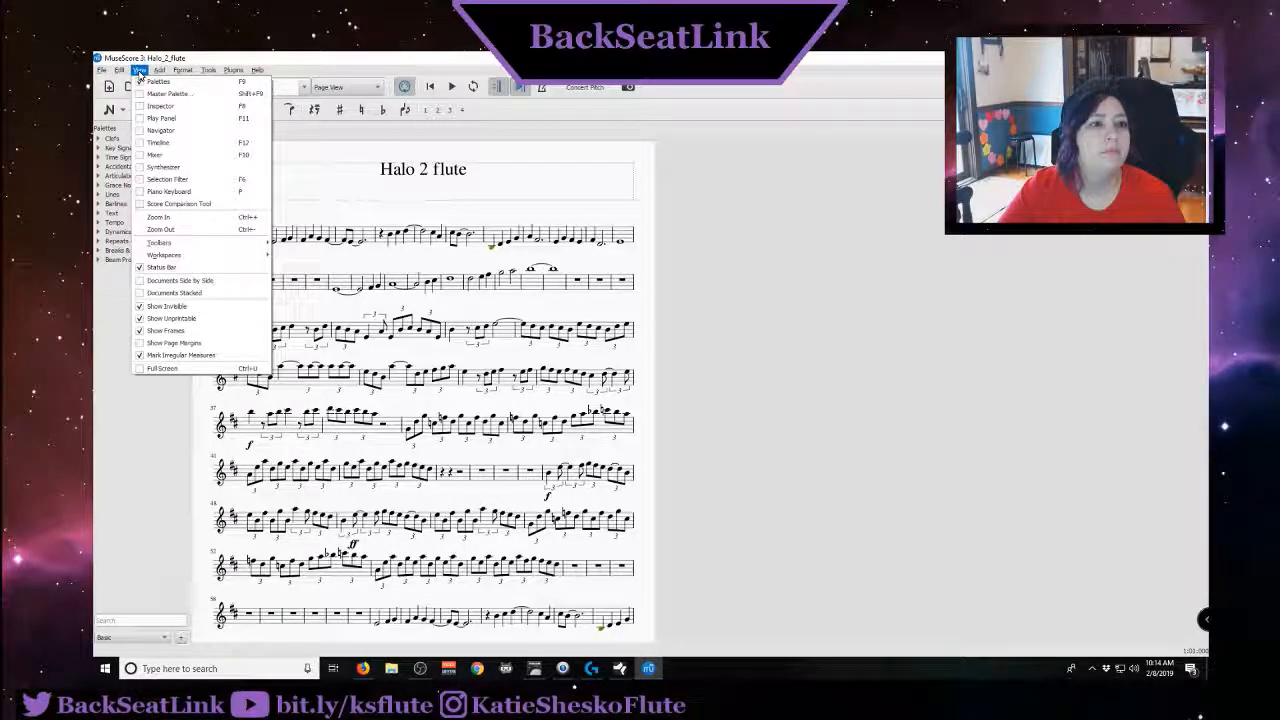
{"action": "mouse_move", "coordinate": [117, 73]}
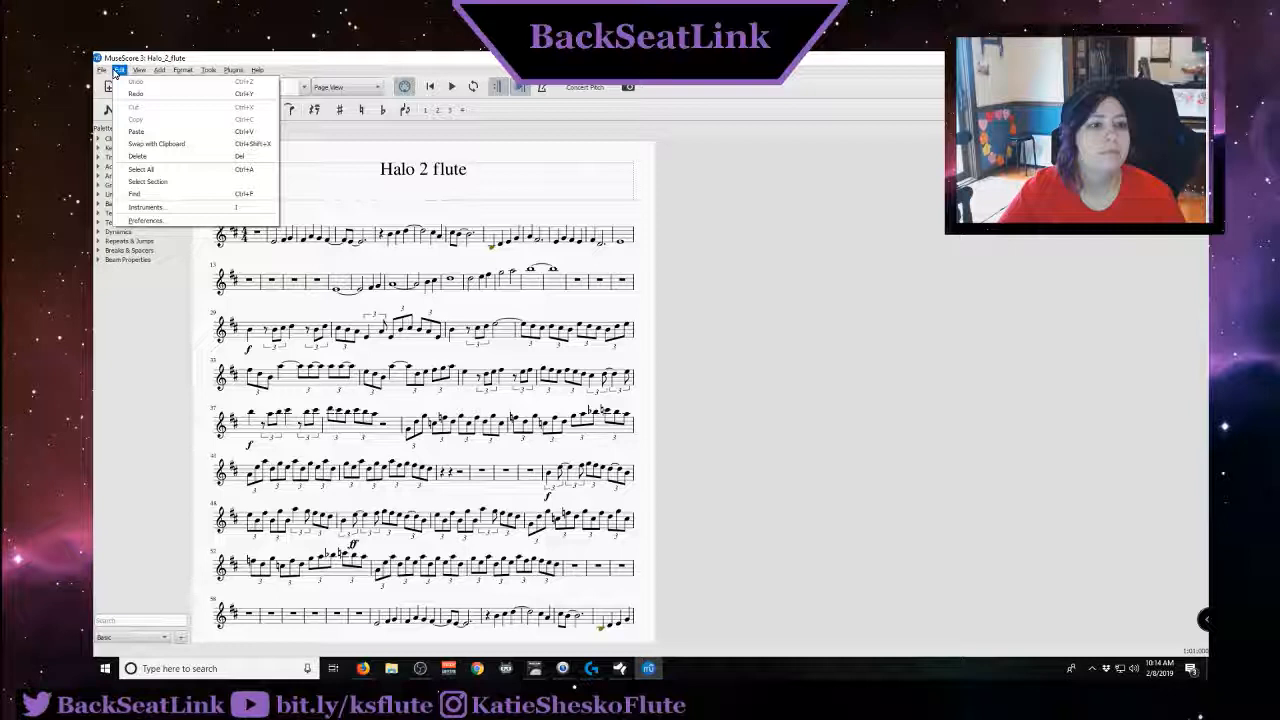
{"action": "left_click", "coordinate": [150, 207]}
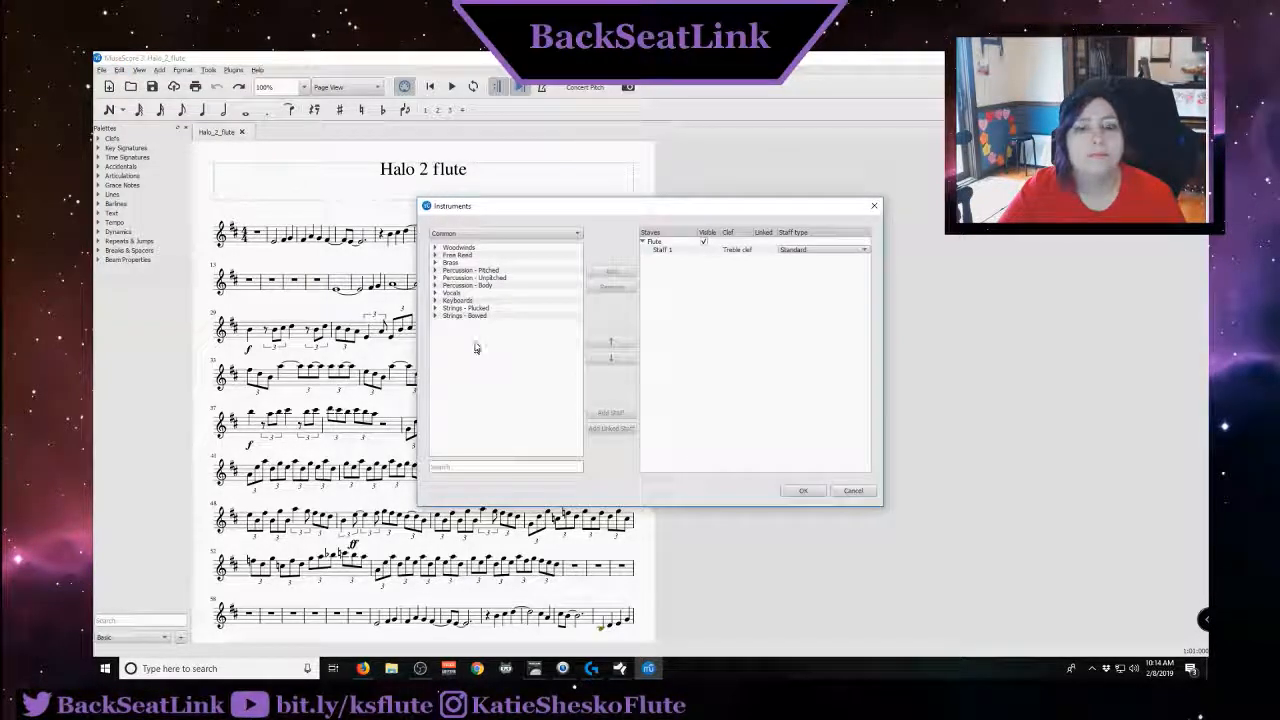
{"action": "left_click", "coordinate": [435, 286]}
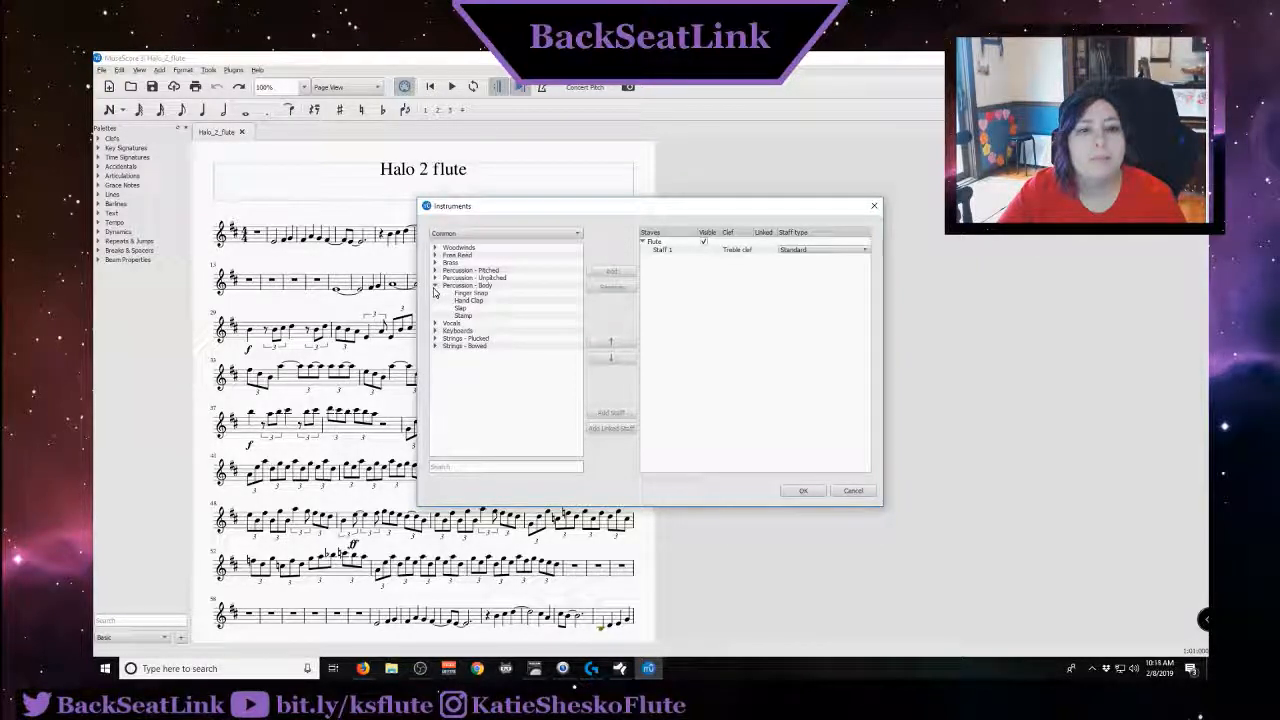
{"action": "left_click", "coordinate": [435, 286]}
{"action": "left_click", "coordinate": [435, 278]}
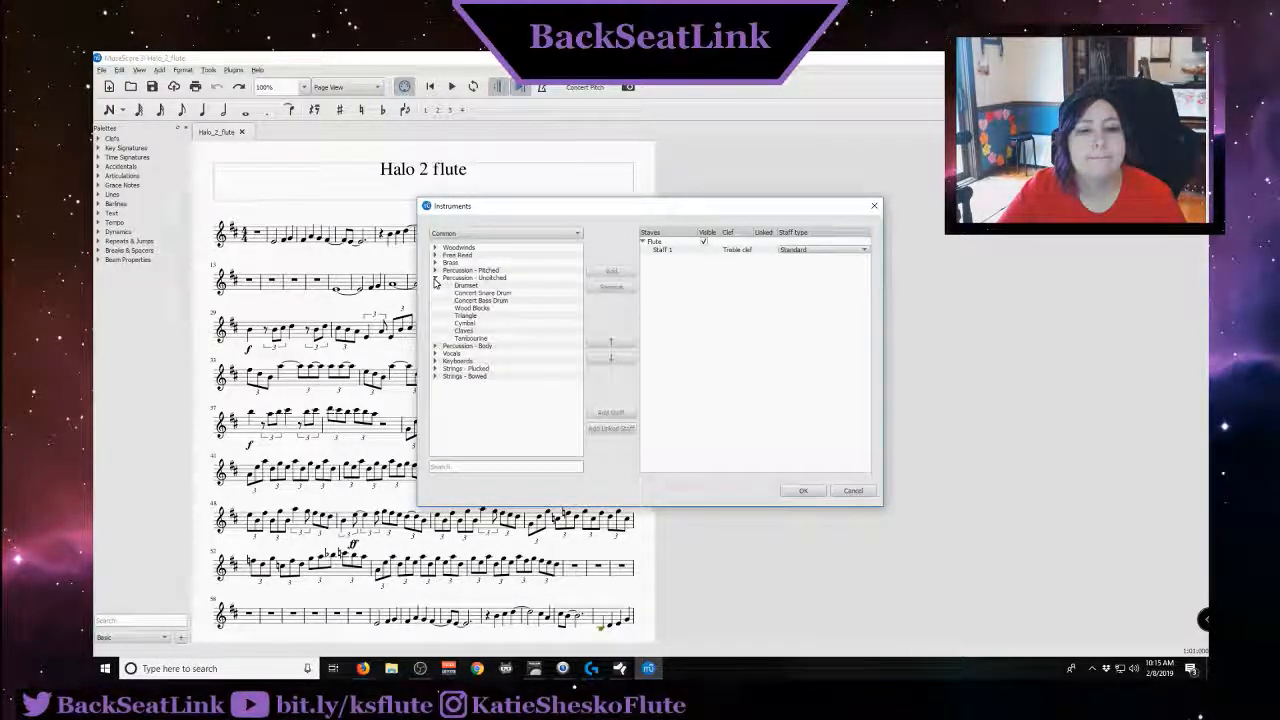
{"action": "left_click", "coordinate": [435, 271]}
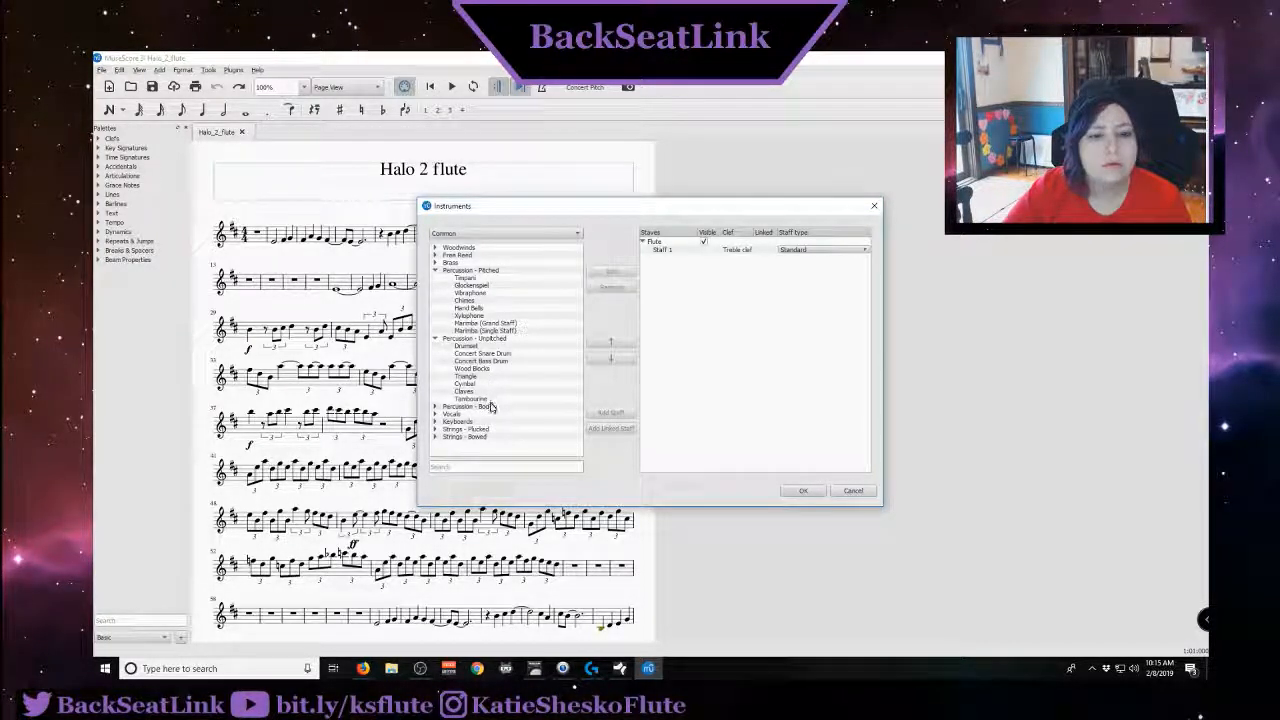
{"action": "left_click", "coordinate": [435, 407]}
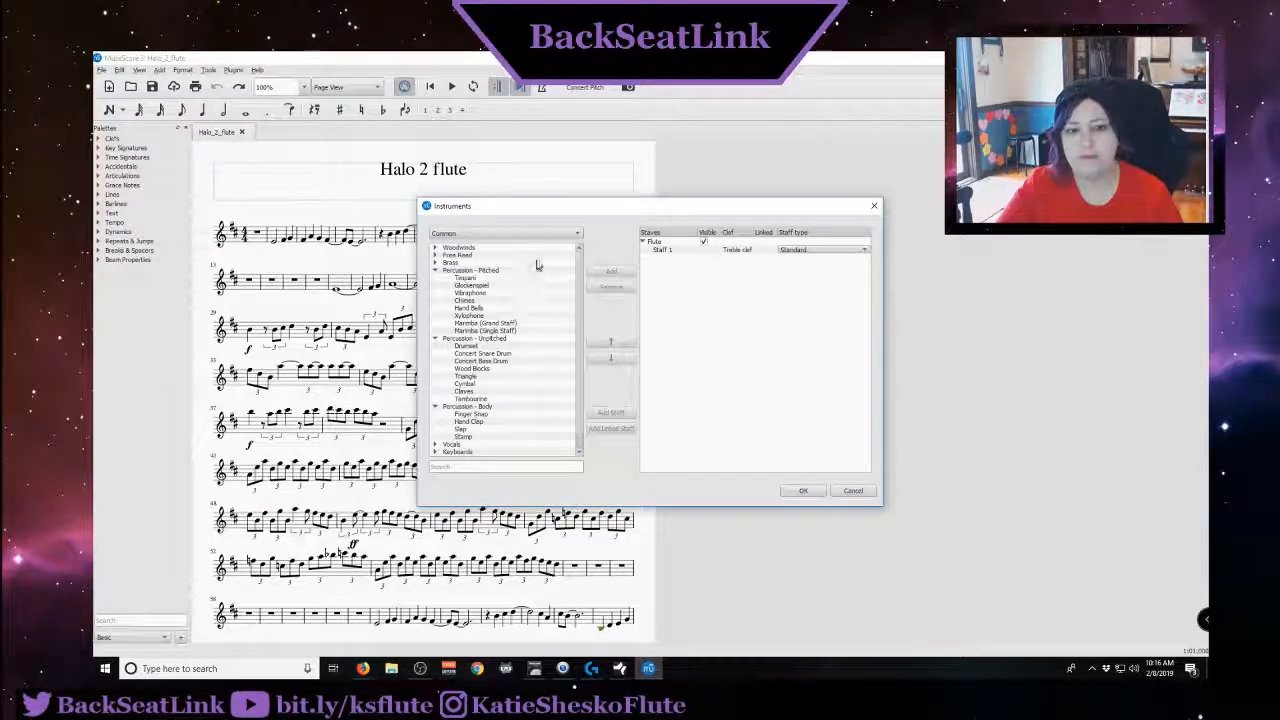
Add a Concert Bass Drum staff below the Flute, browse the remaining instrument groups, and apply the instrument changes
{"action": "left_click", "coordinate": [503, 362]}
{"action": "left_click", "coordinate": [602, 273]}
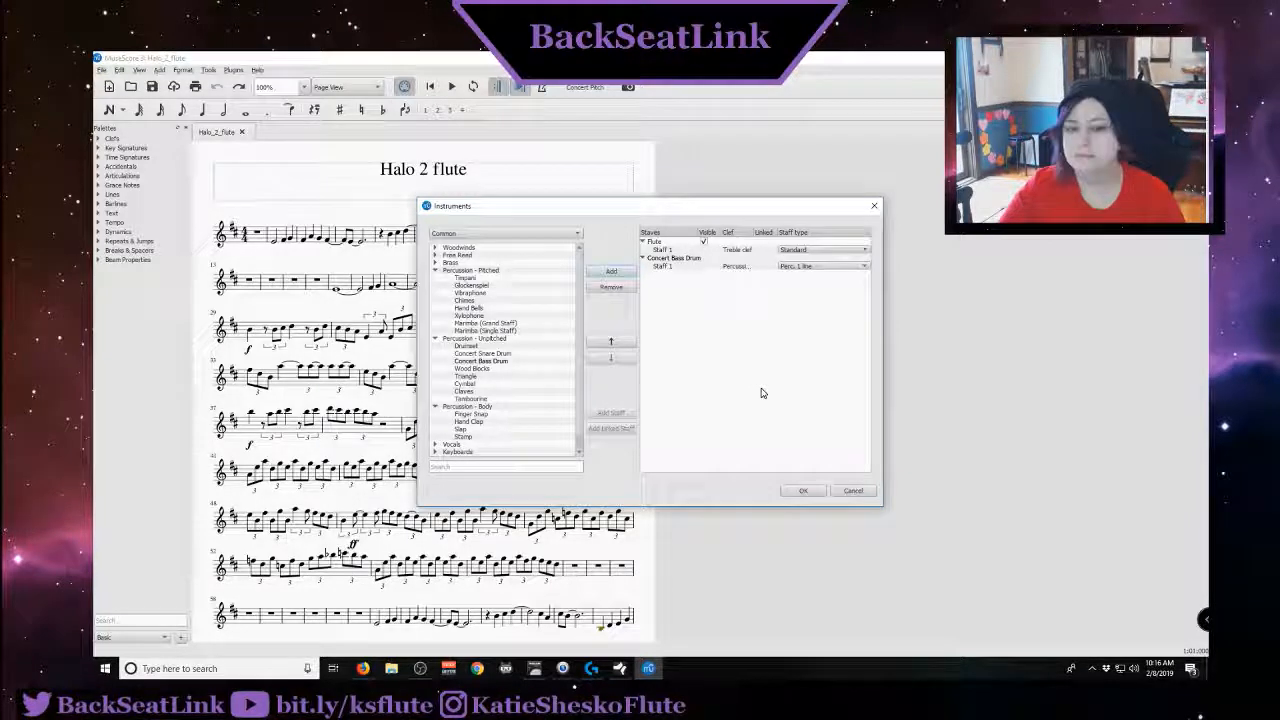
{"action": "left_click", "coordinate": [579, 452]}
{"action": "left_click", "coordinate": [579, 452]}
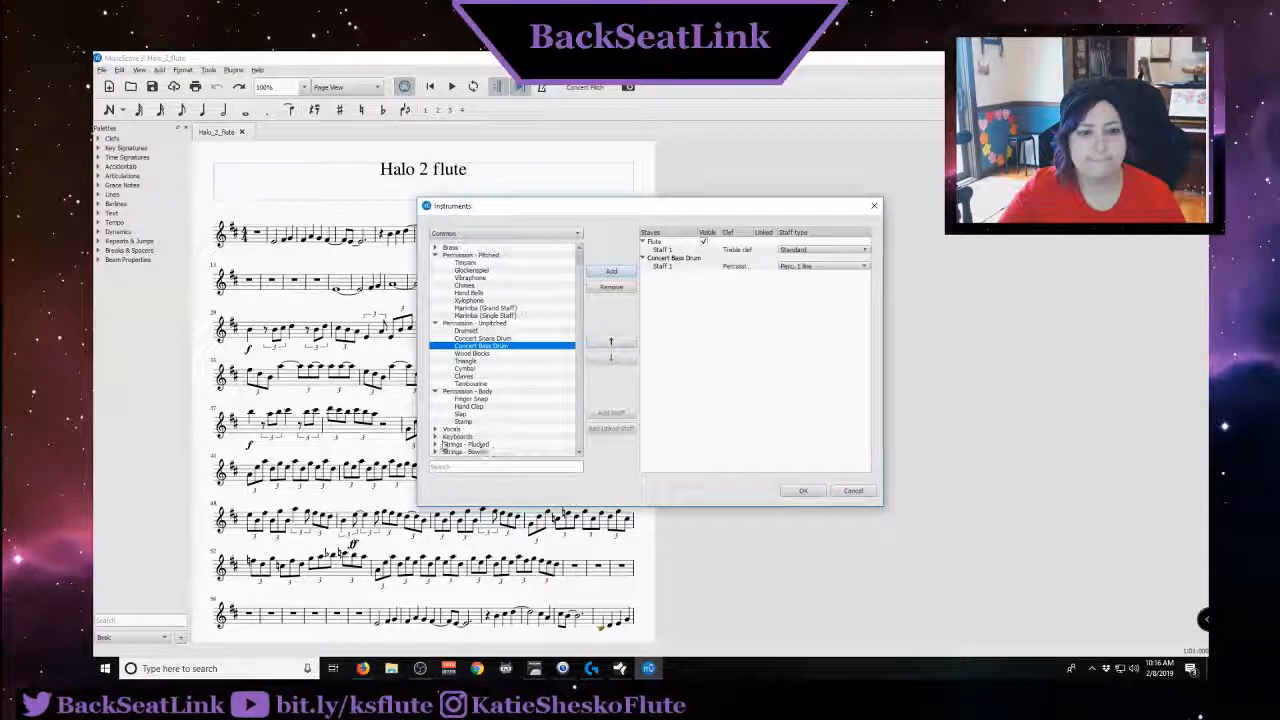
{"action": "left_click", "coordinate": [436, 437]}
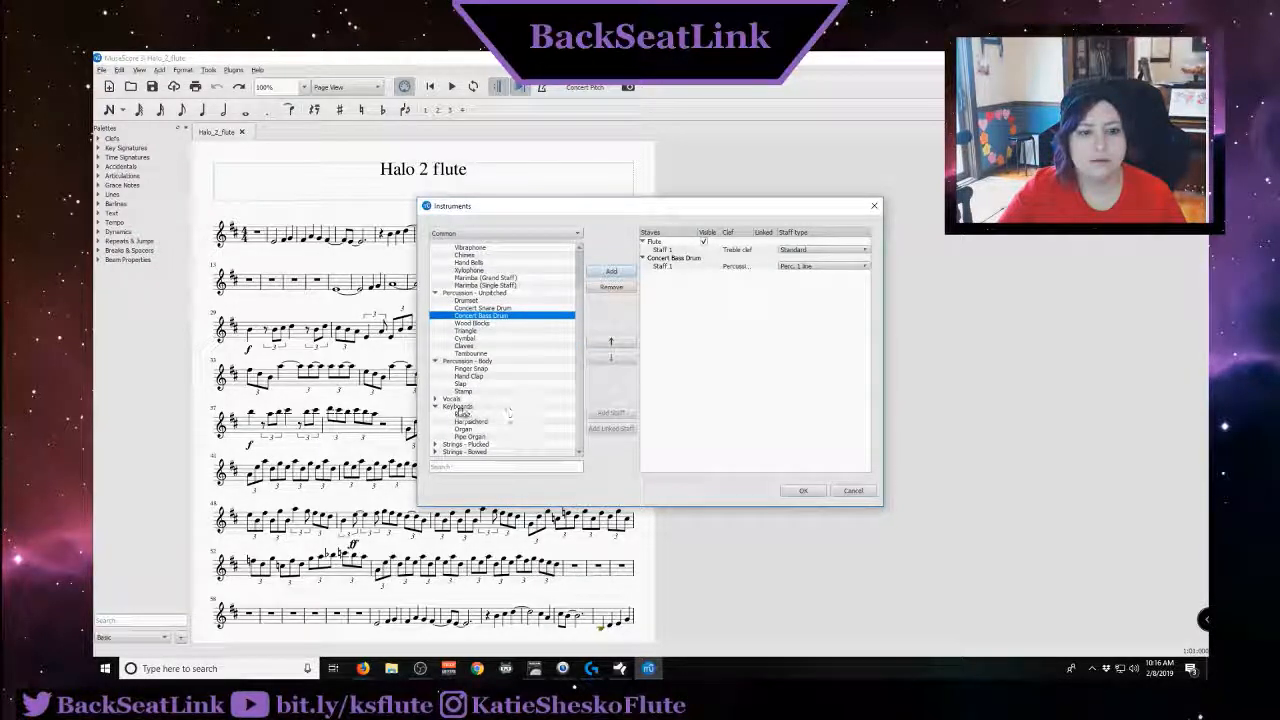
{"action": "left_click", "coordinate": [435, 407]}
{"action": "scroll", "coordinate": [463, 428], "scroll_direction": "up", "scroll_amount": 1}
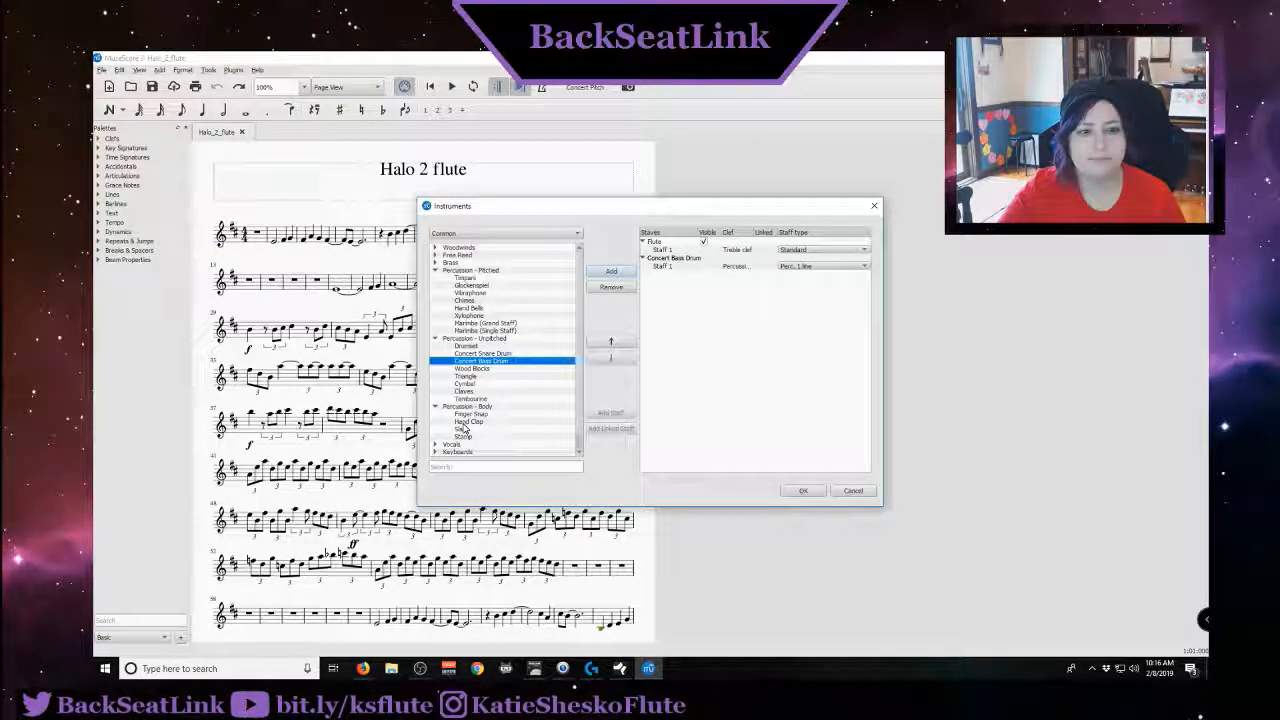
{"action": "left_click", "coordinate": [794, 491]}
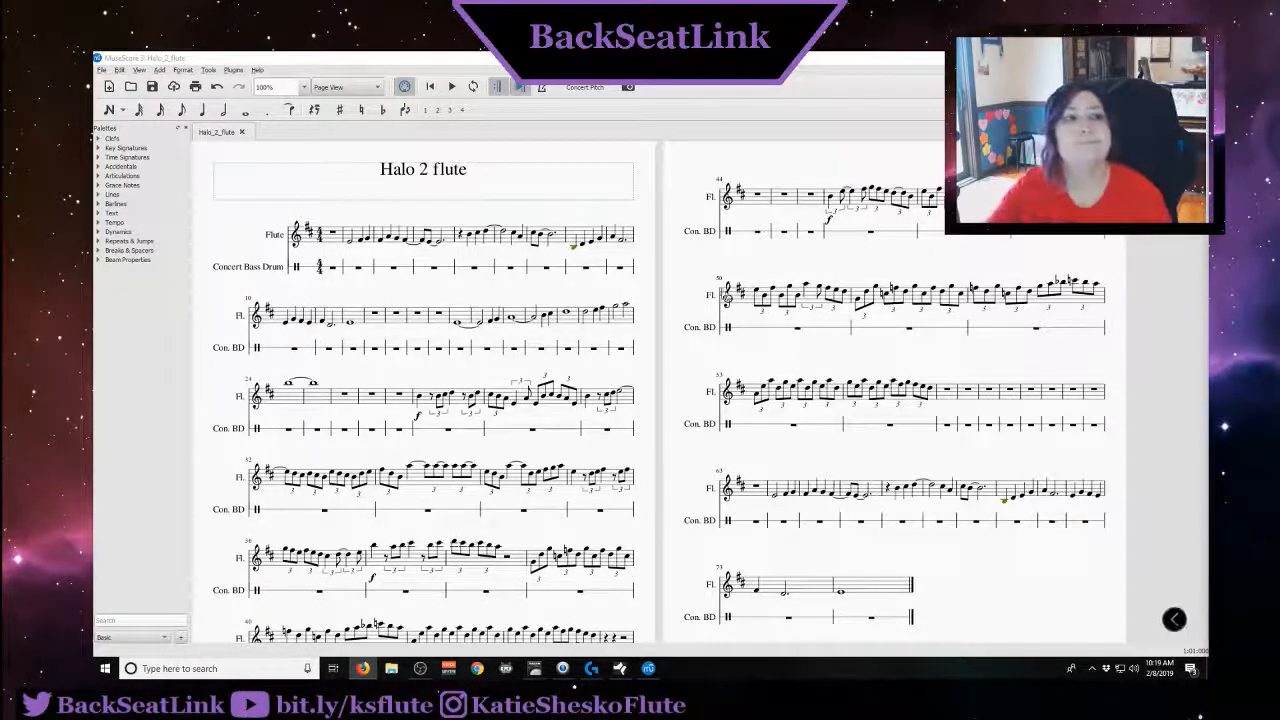
Review the score's page size, scaling and margin settings, and accept them
{"action": "left_click", "coordinate": [182, 70]}
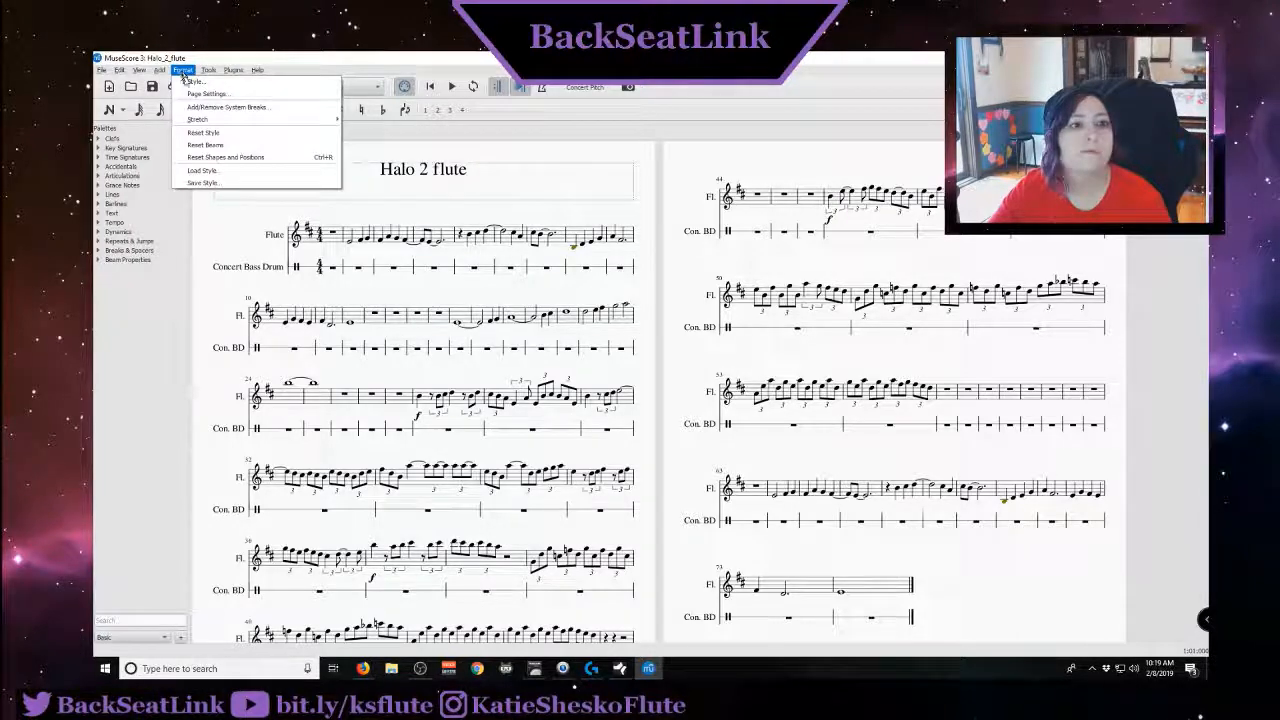
{"action": "left_click", "coordinate": [205, 93]}
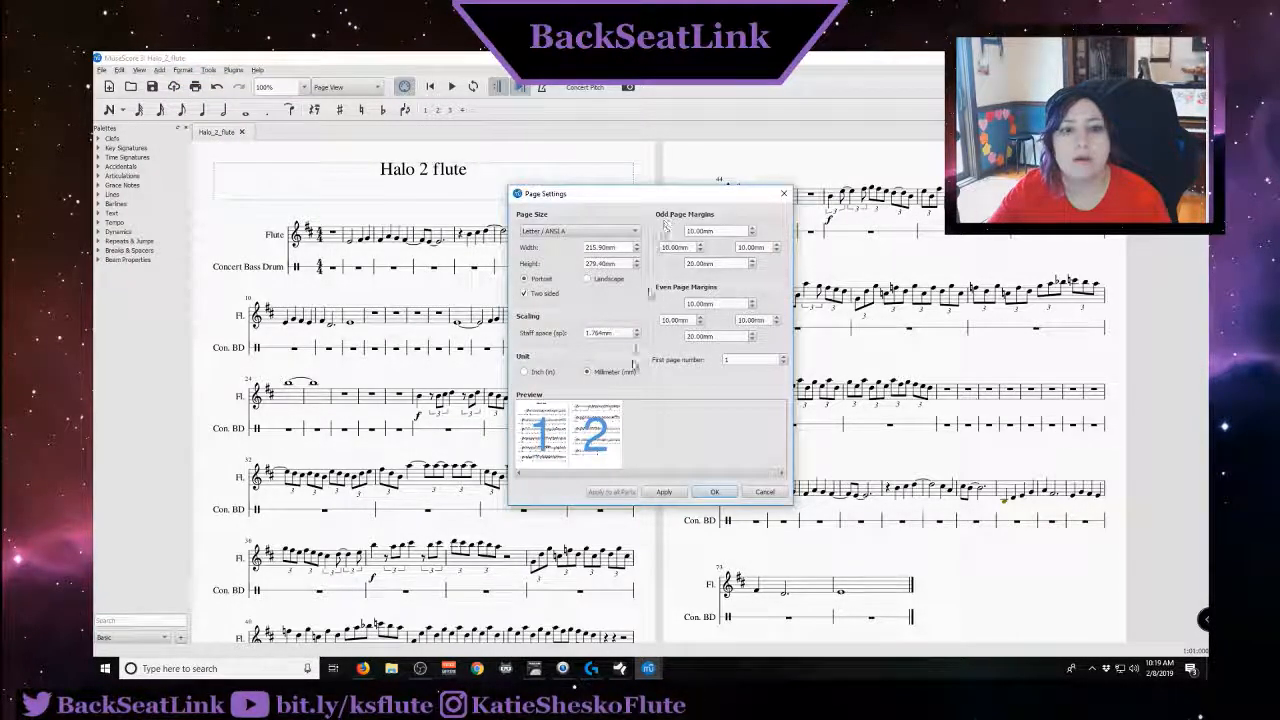
{"action": "left_click", "coordinate": [712, 492]}
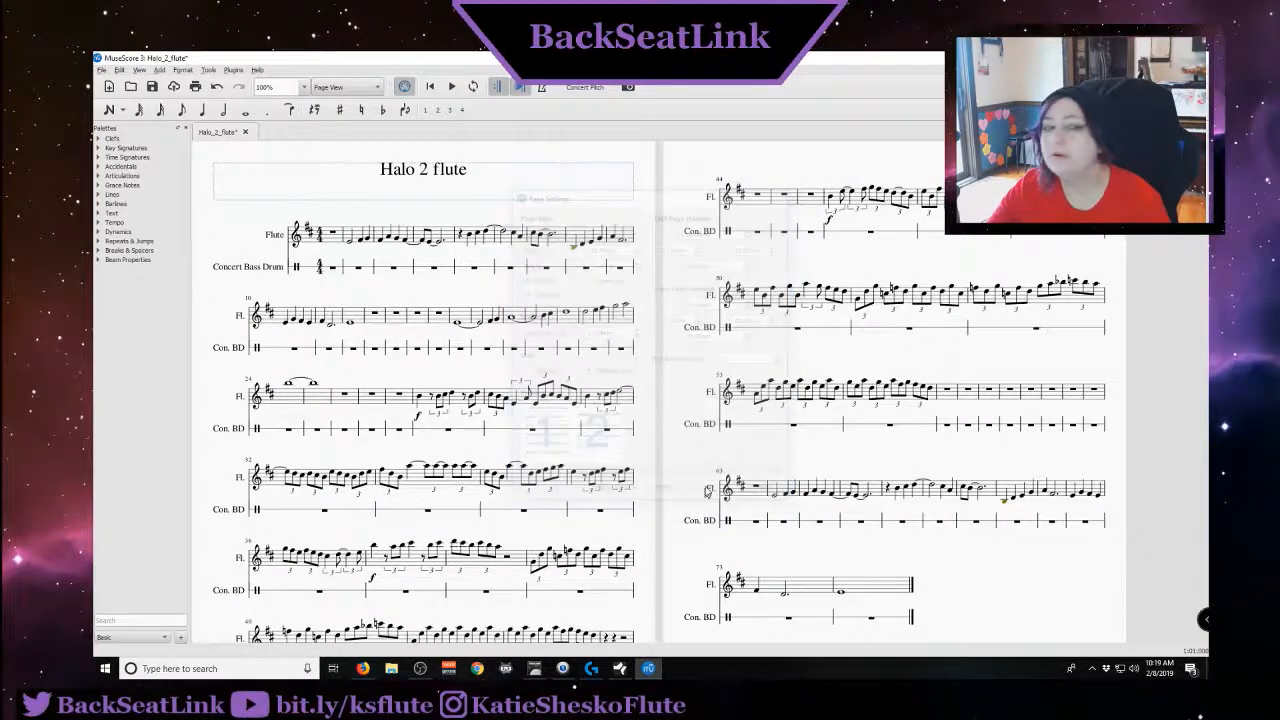
{"action": "left_click", "coordinate": [161, 71]}
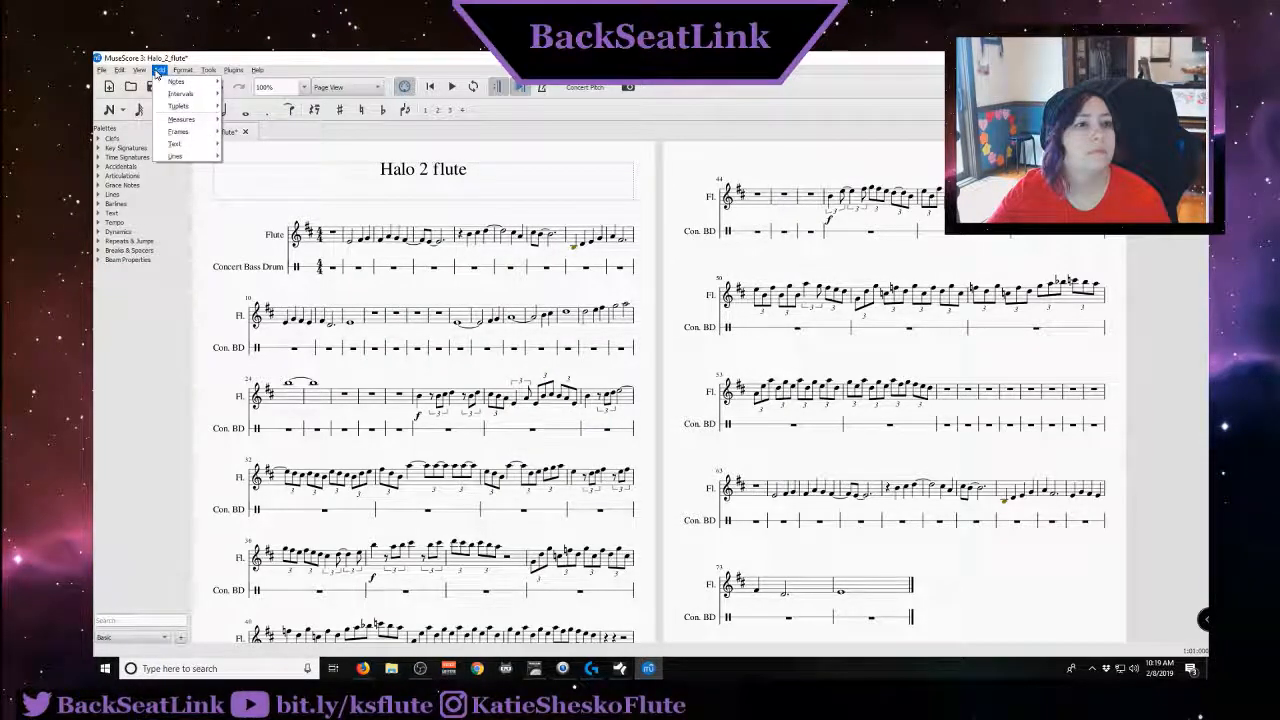
{"action": "mouse_move", "coordinate": [185, 120]}
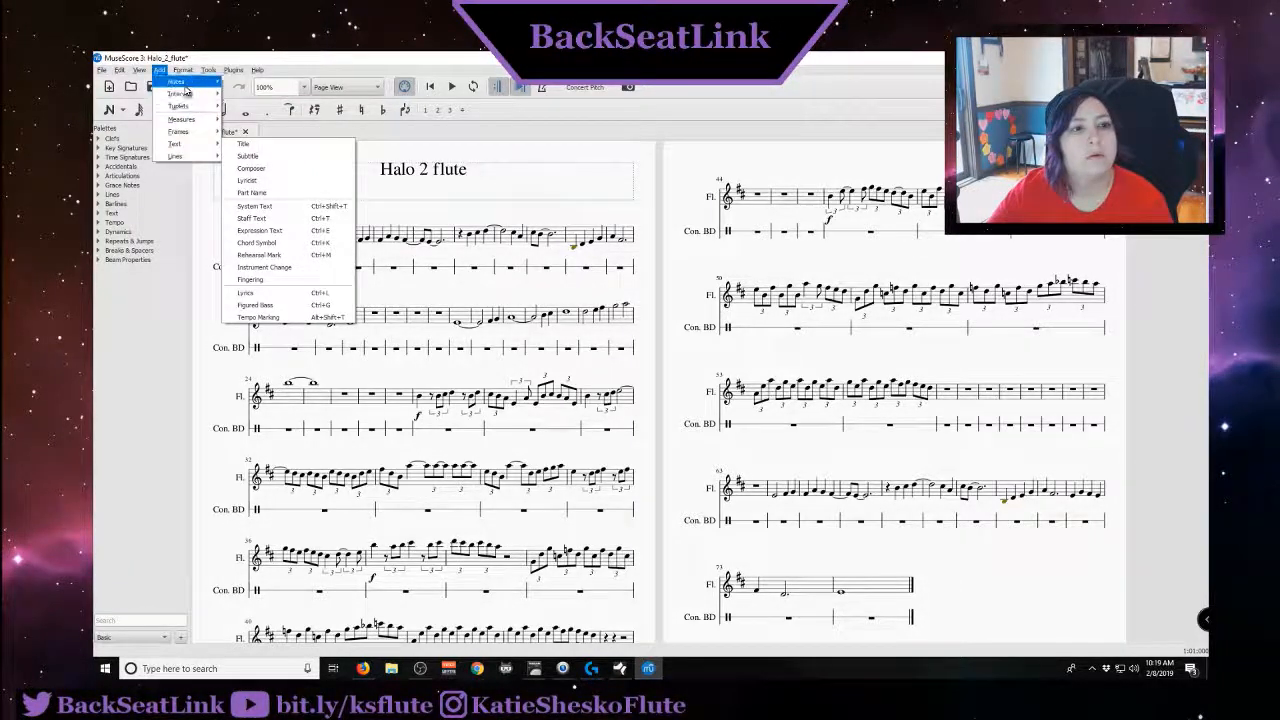
{"action": "mouse_move", "coordinate": [185, 90]}
{"action": "mouse_move", "coordinate": [142, 70]}
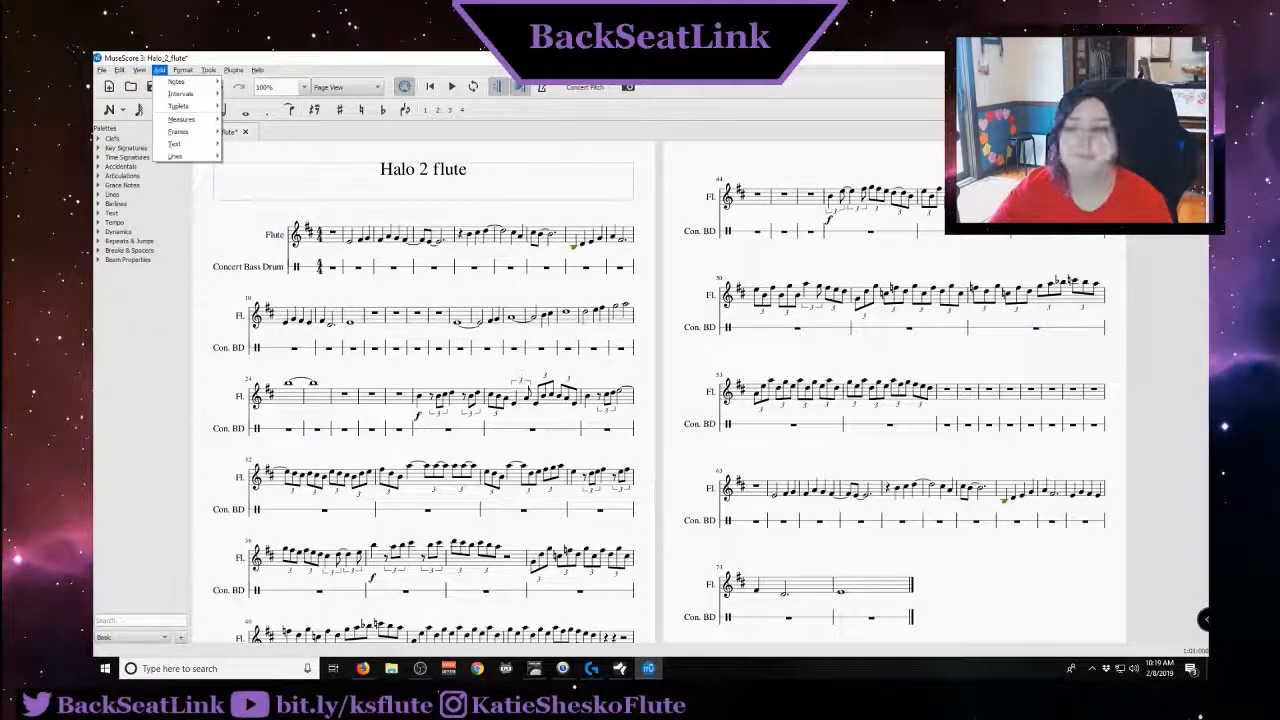
{"action": "key", "text": "alt+Tab"}
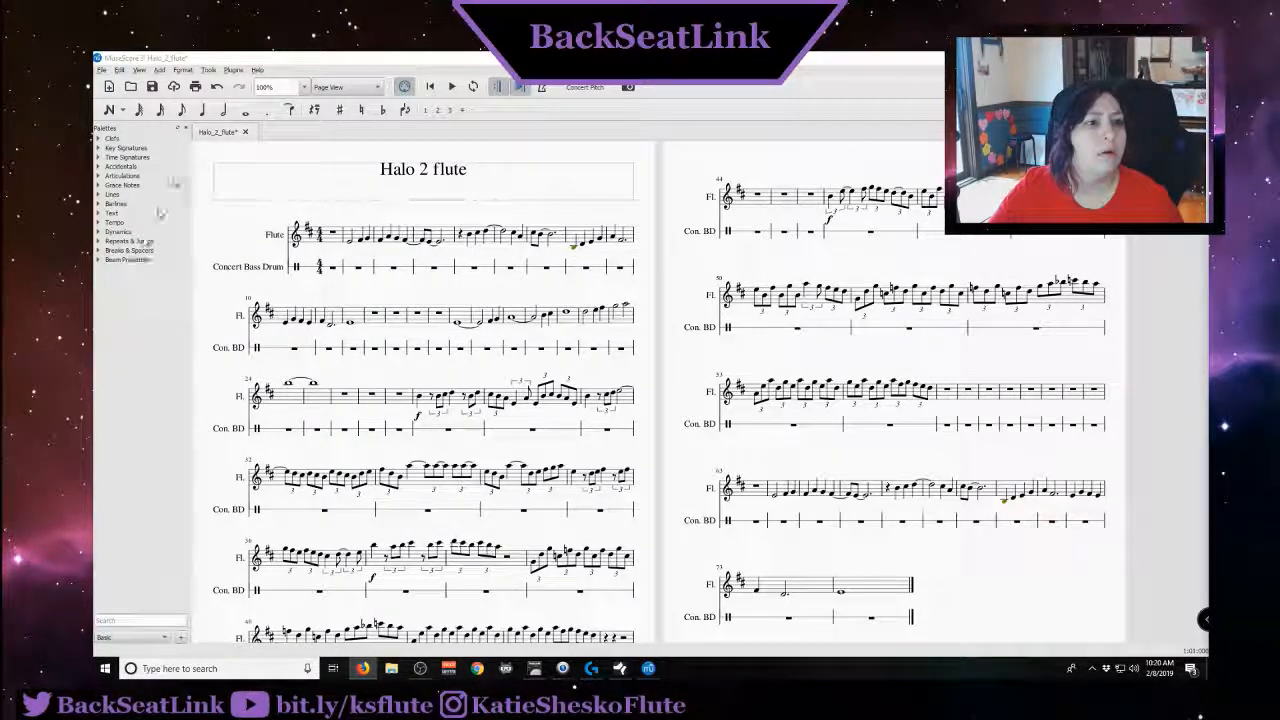
In the score style, make measure numbers appear at an interval of 3 measures instead of on every system
{"action": "left_click", "coordinate": [101, 70]}
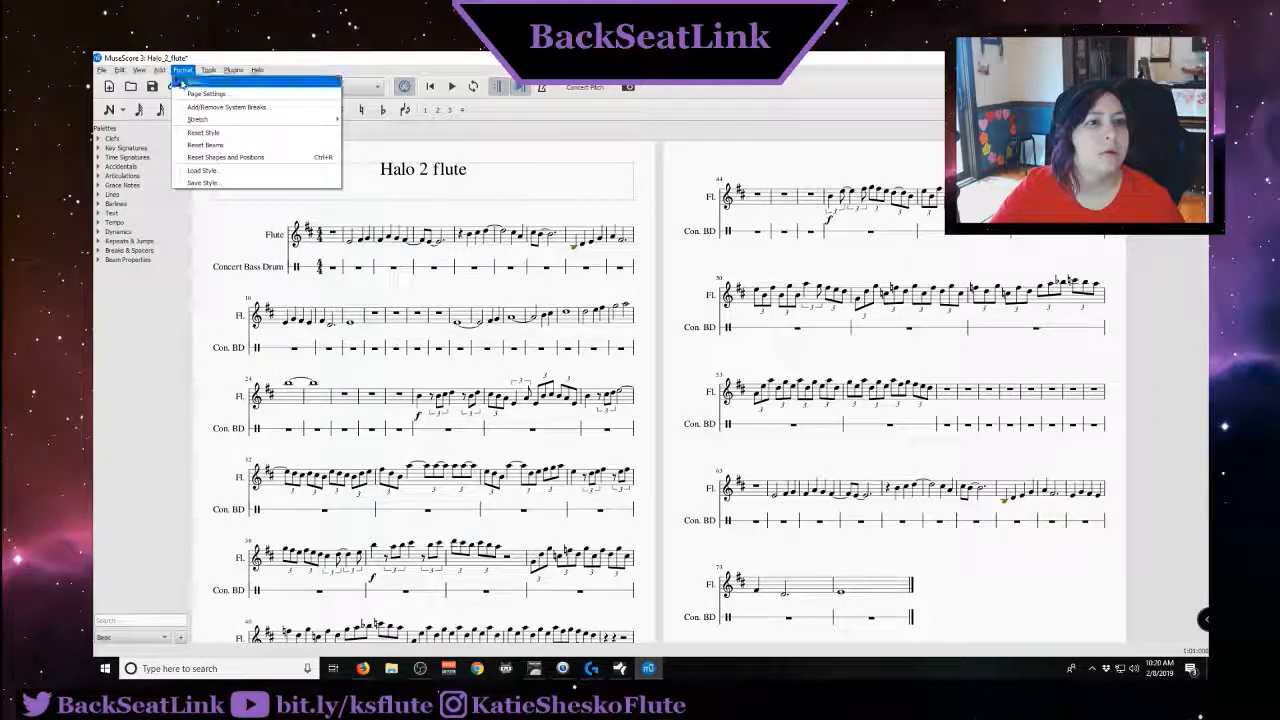
{"action": "left_click", "coordinate": [192, 81]}
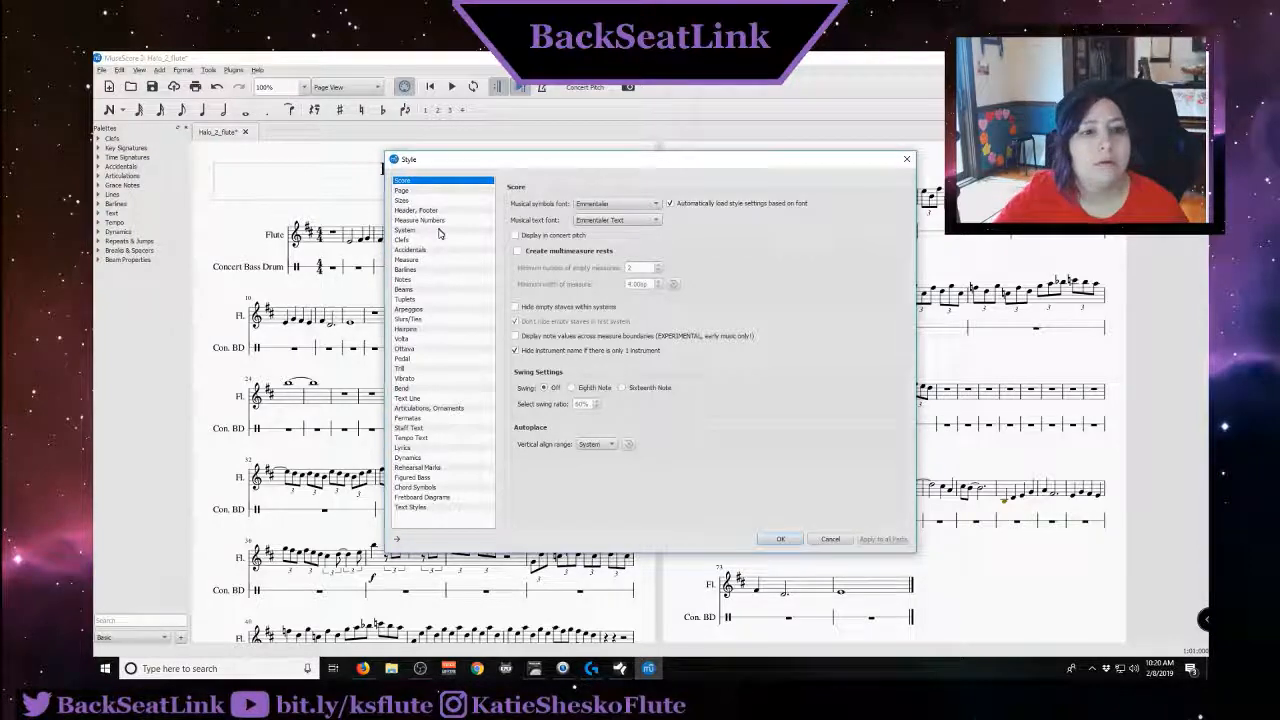
{"action": "left_click", "coordinate": [431, 261]}
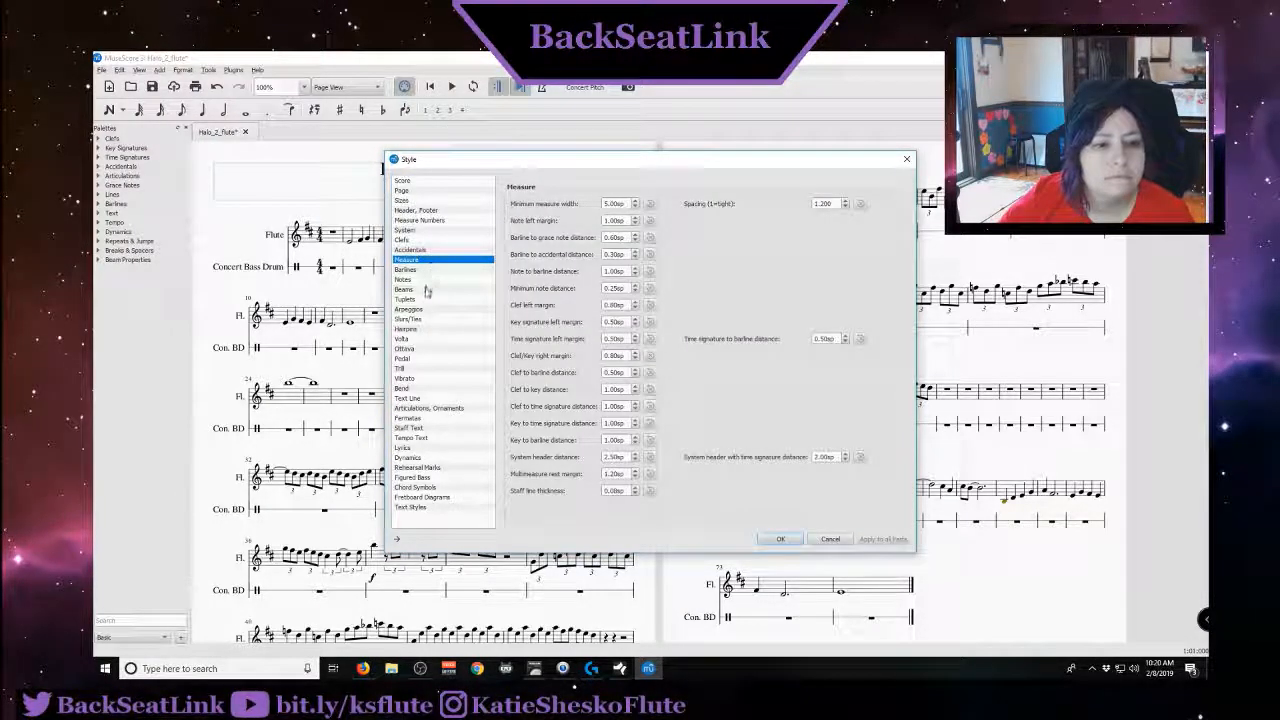
{"action": "left_click", "coordinate": [418, 191]}
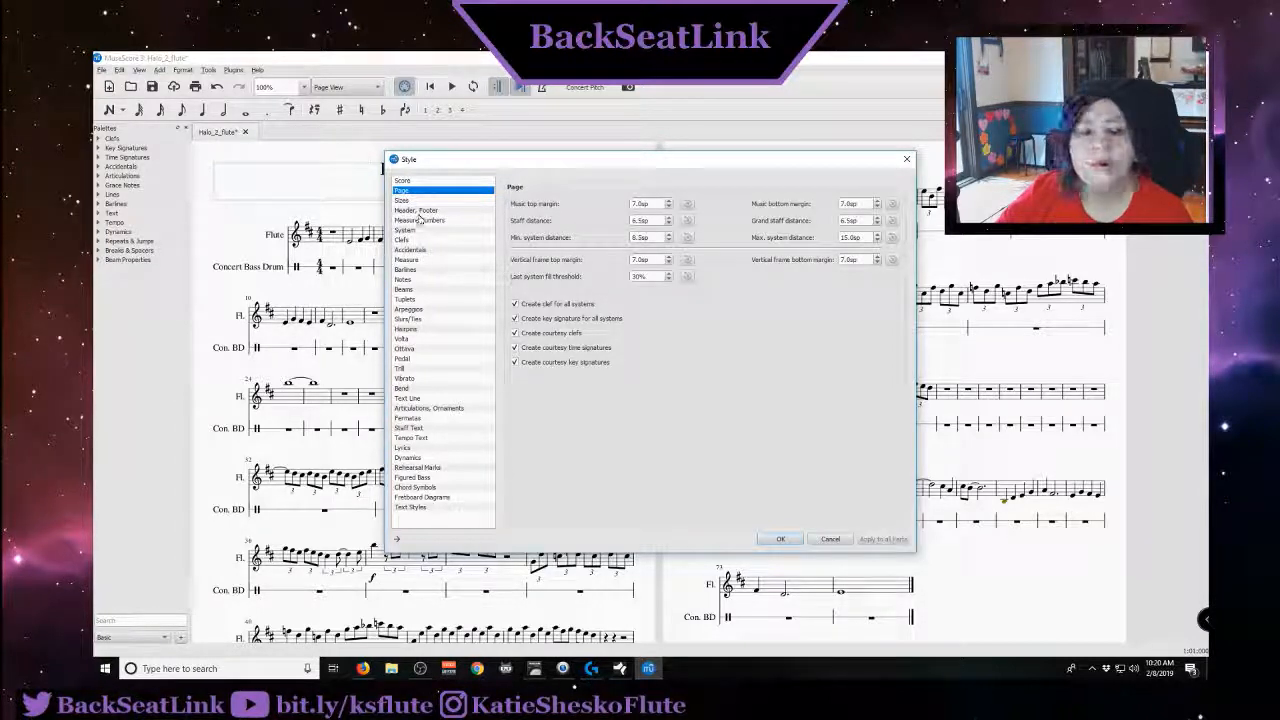
{"action": "left_click", "coordinate": [440, 220]}
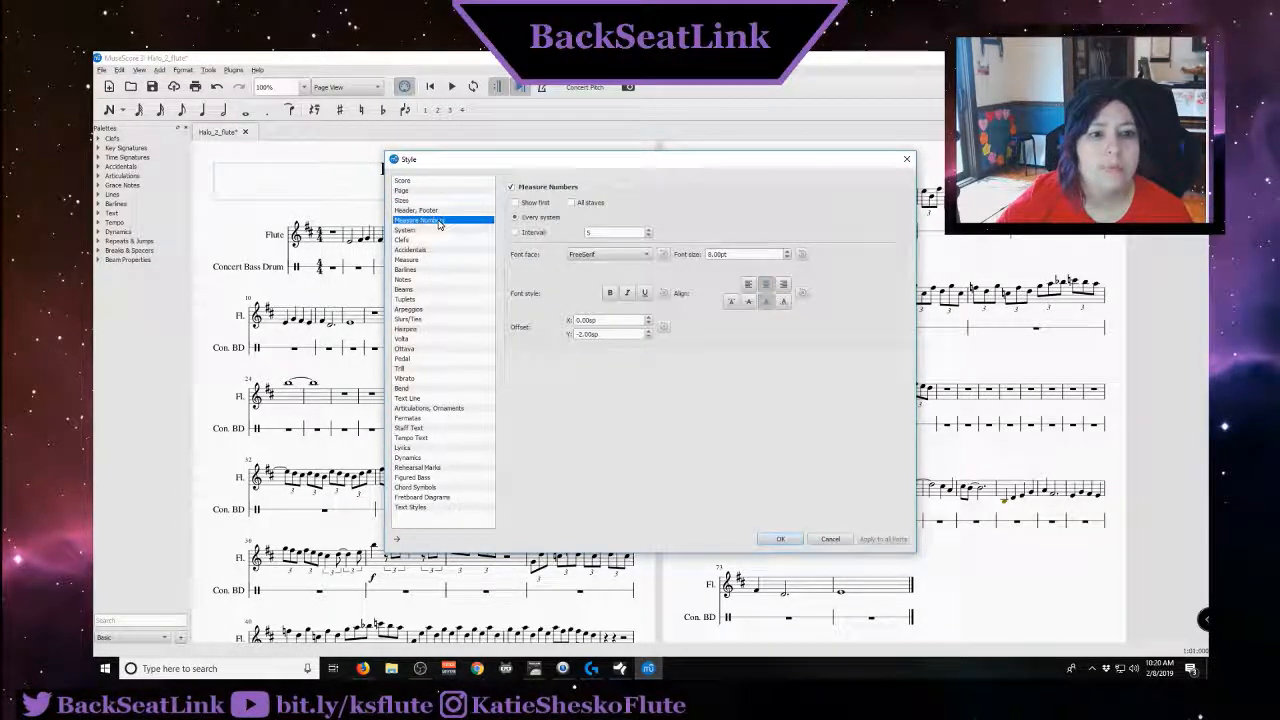
{"action": "left_click", "coordinate": [535, 236]}
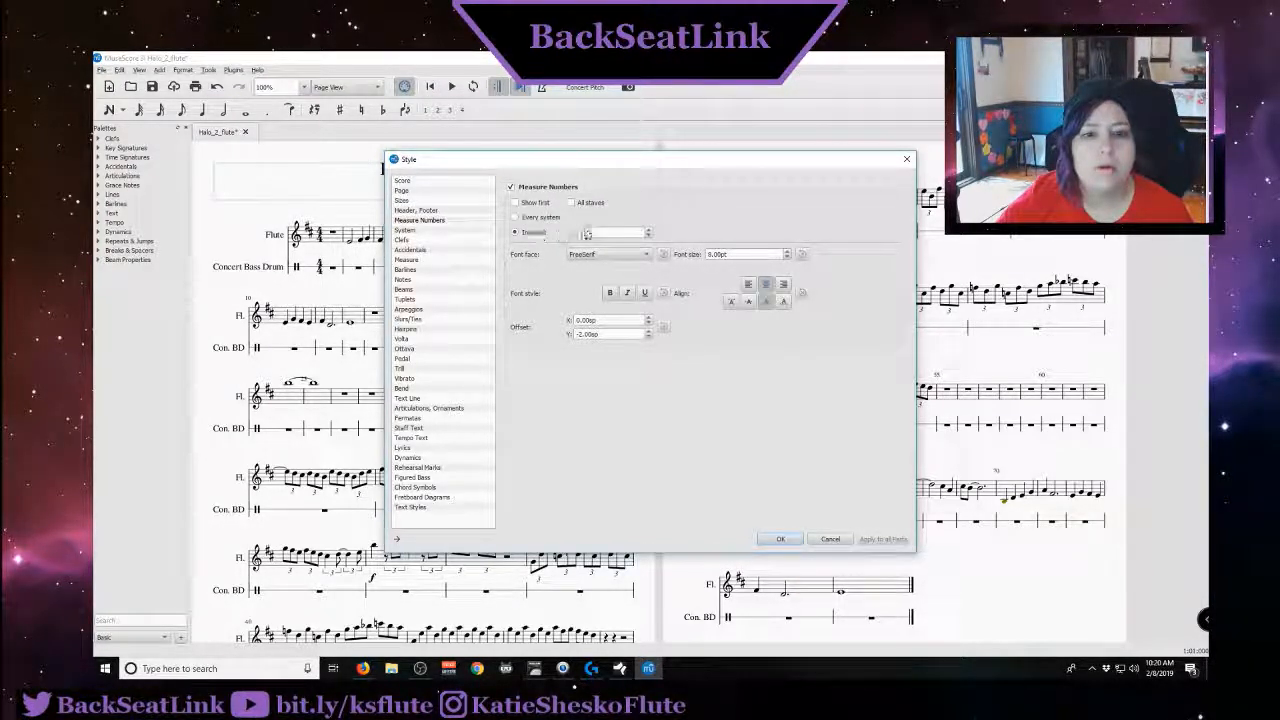
{"action": "left_click", "coordinate": [648, 236]}
{"action": "left_click", "coordinate": [648, 236]}
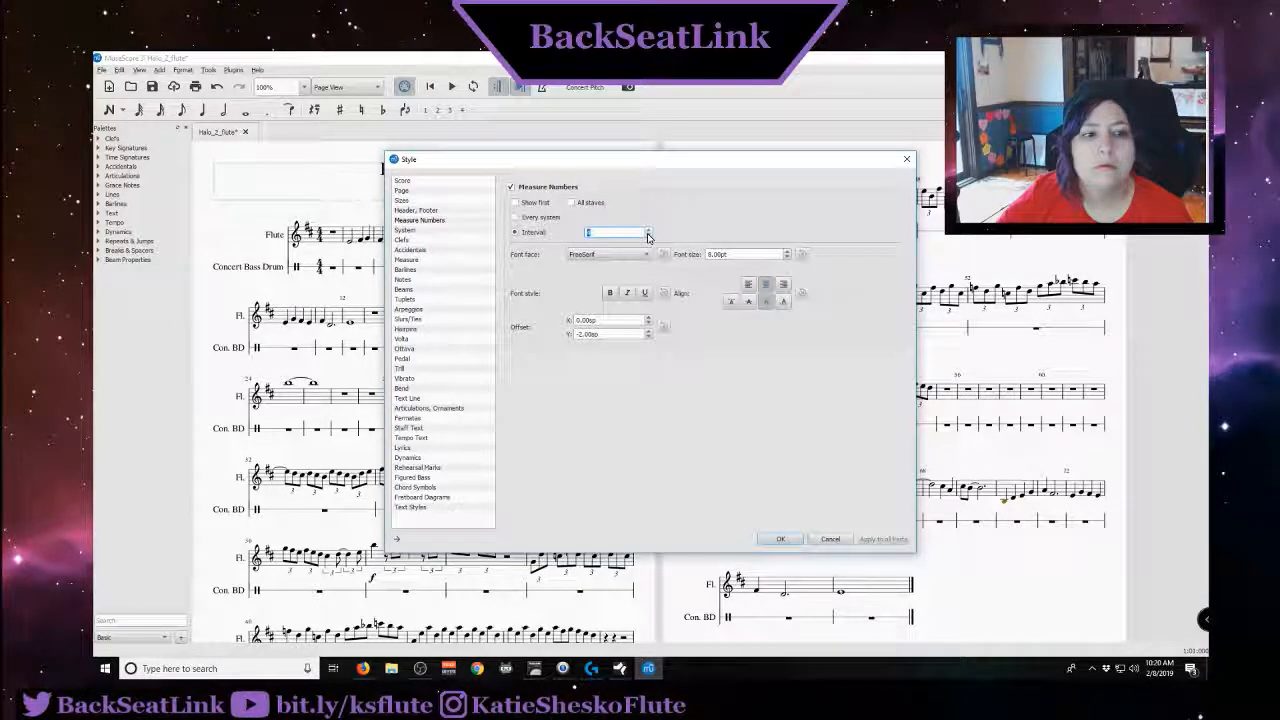
{"action": "left_click", "coordinate": [789, 541]}
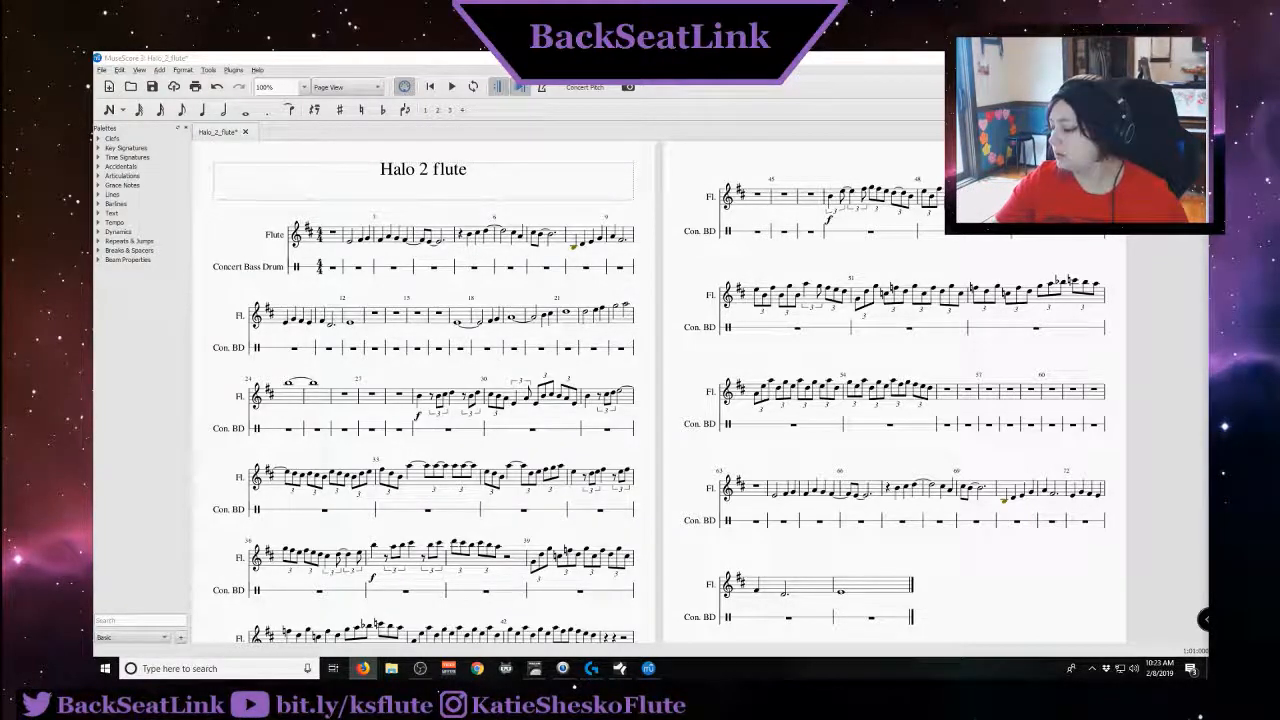
Try to start an eighth-note triplet in measure 12 of the Concert Bass Drum staff
{"action": "left_click", "coordinate": [353, 349]}
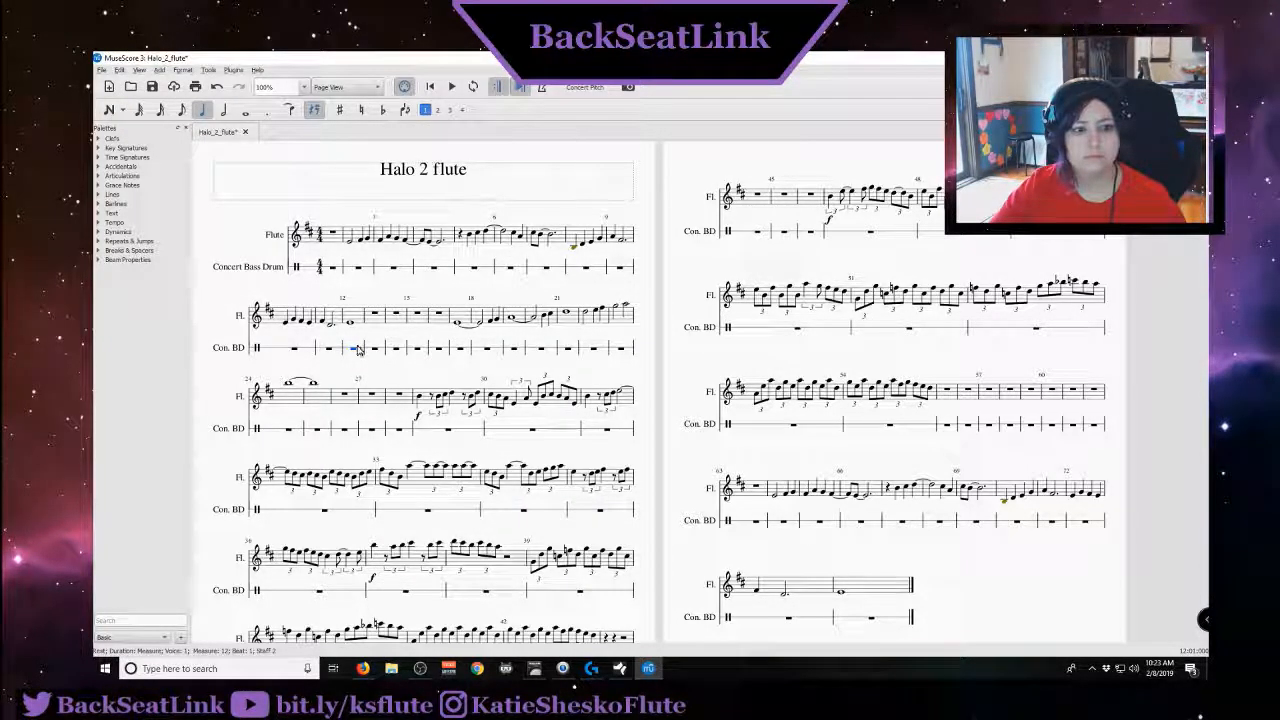
{"action": "left_click", "coordinate": [108, 111]}
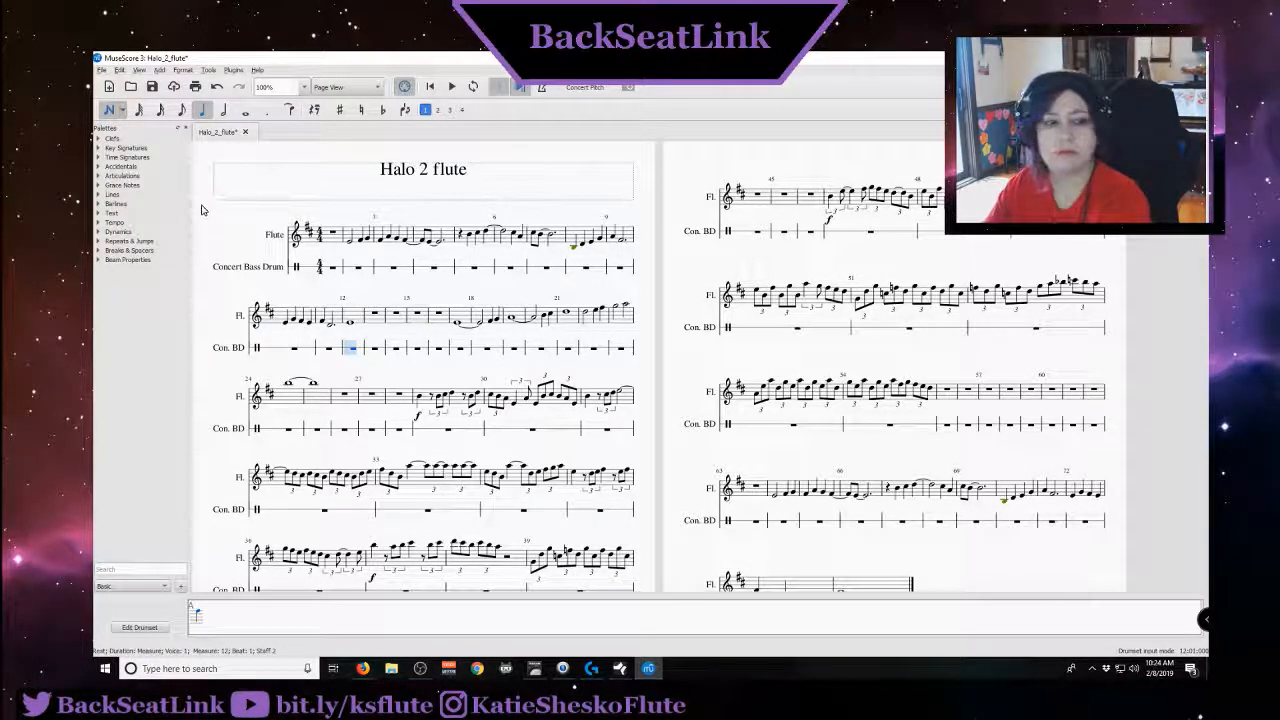
{"action": "key", "text": "ctrl+3"}
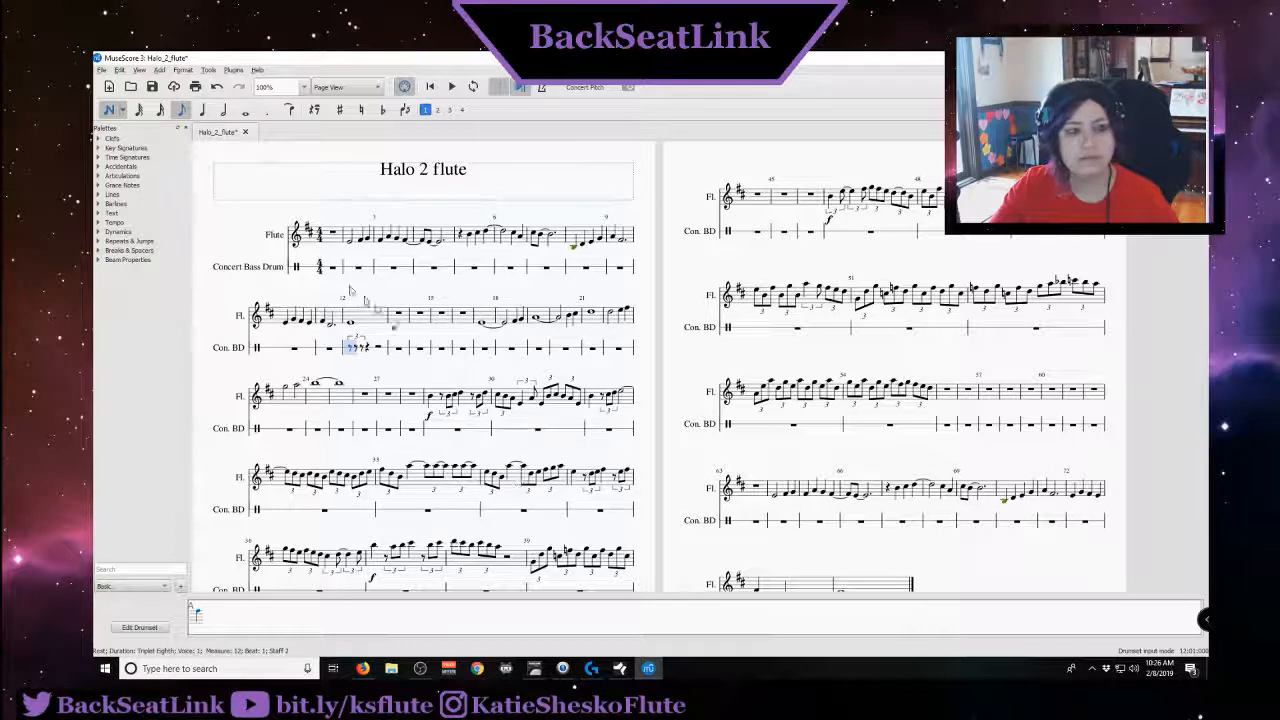
{"action": "left_click", "coordinate": [110, 110]}
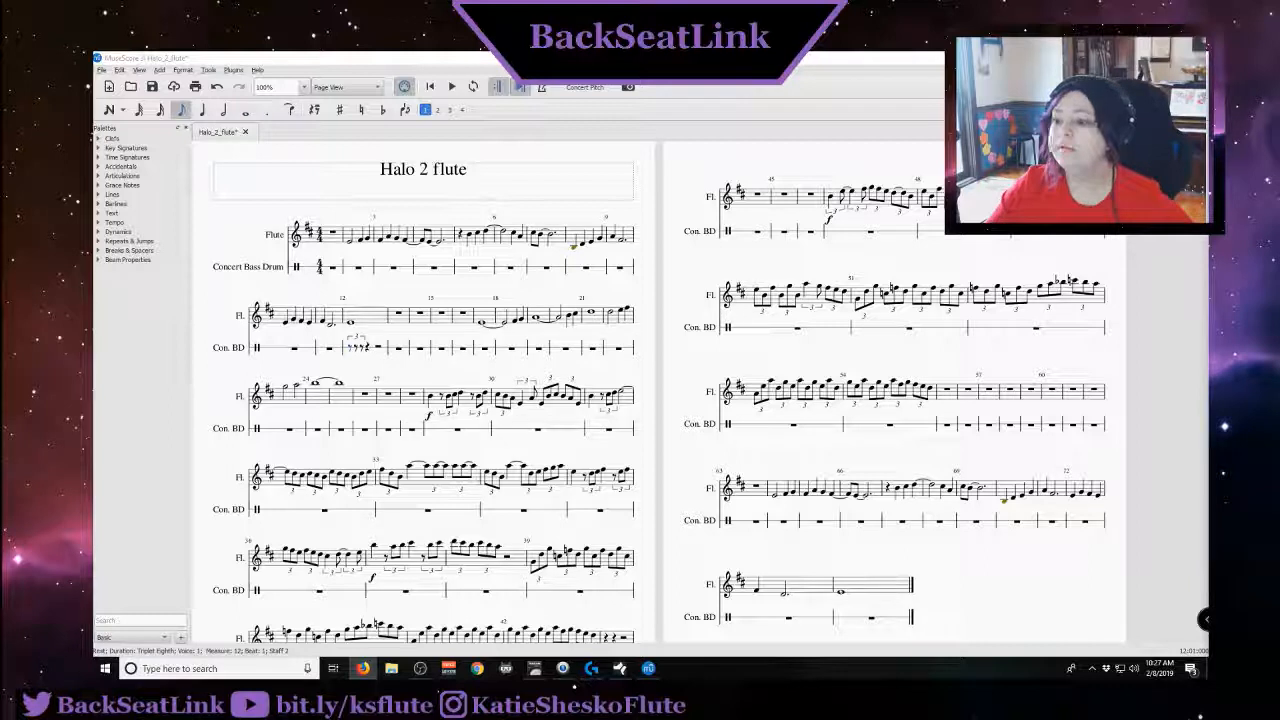
{"action": "left_click", "coordinate": [140, 70]}
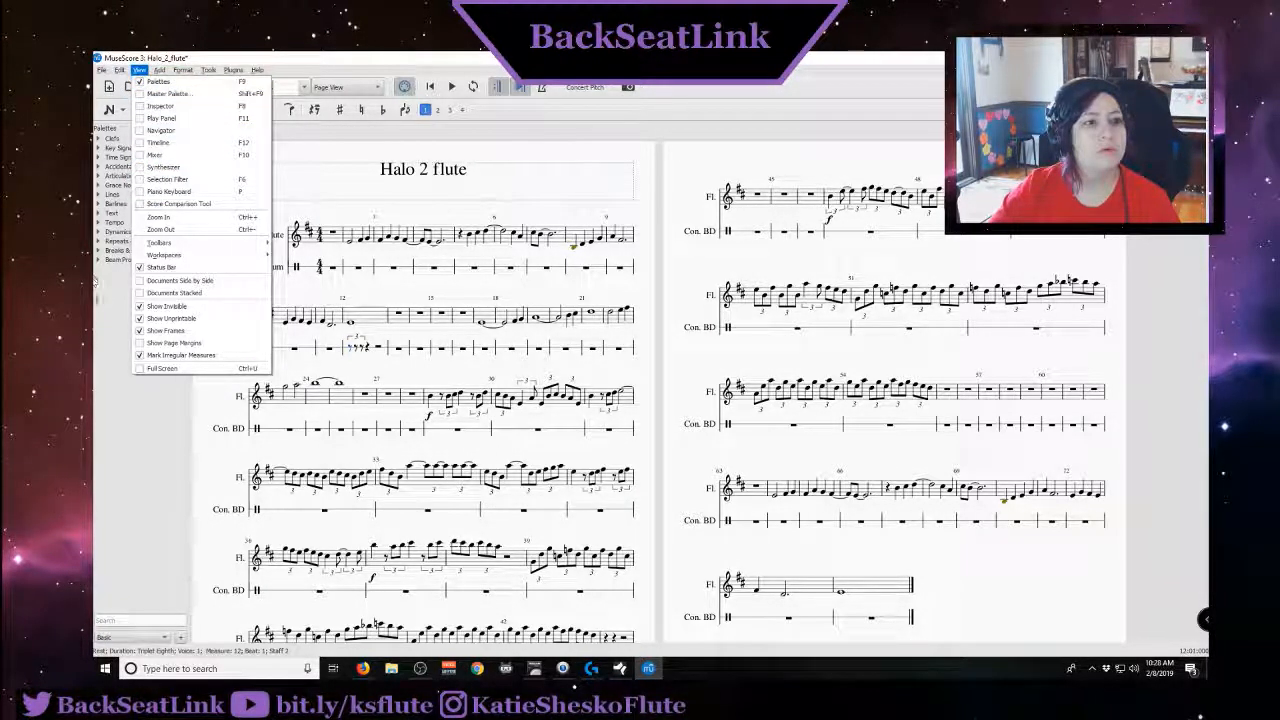
{"action": "left_click", "coordinate": [108, 288]}
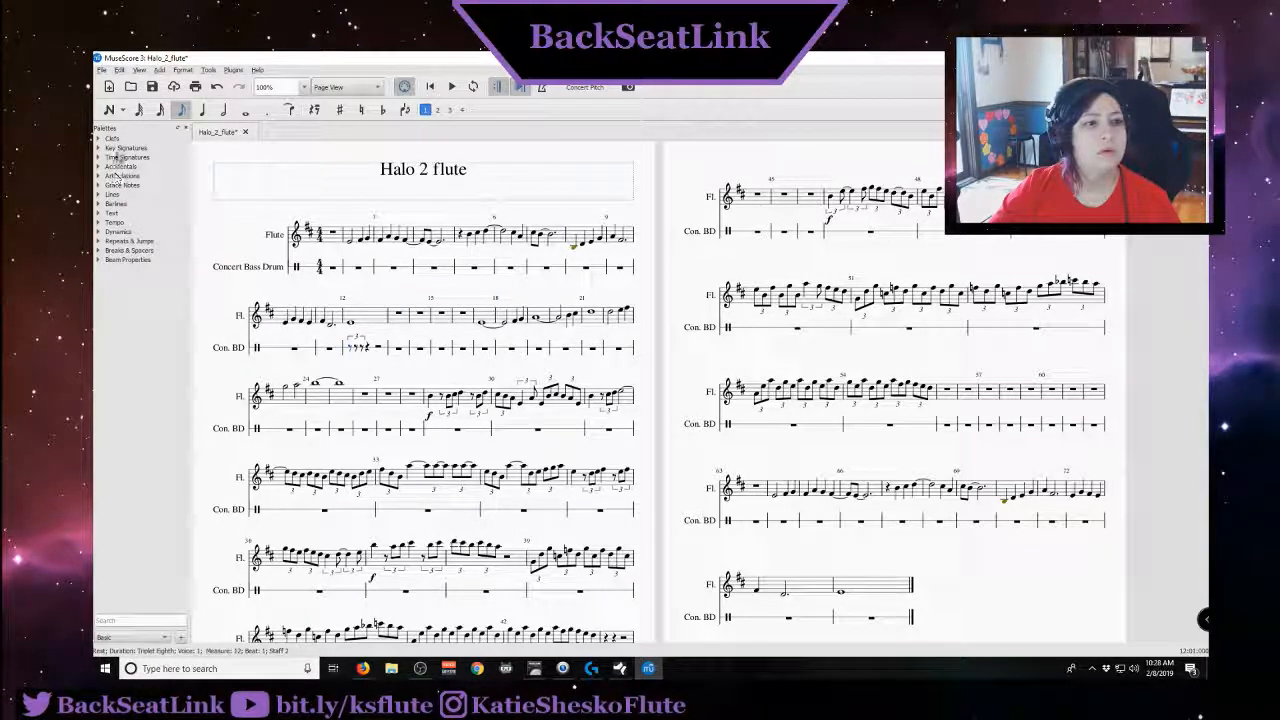
{"action": "left_click", "coordinate": [113, 139]}
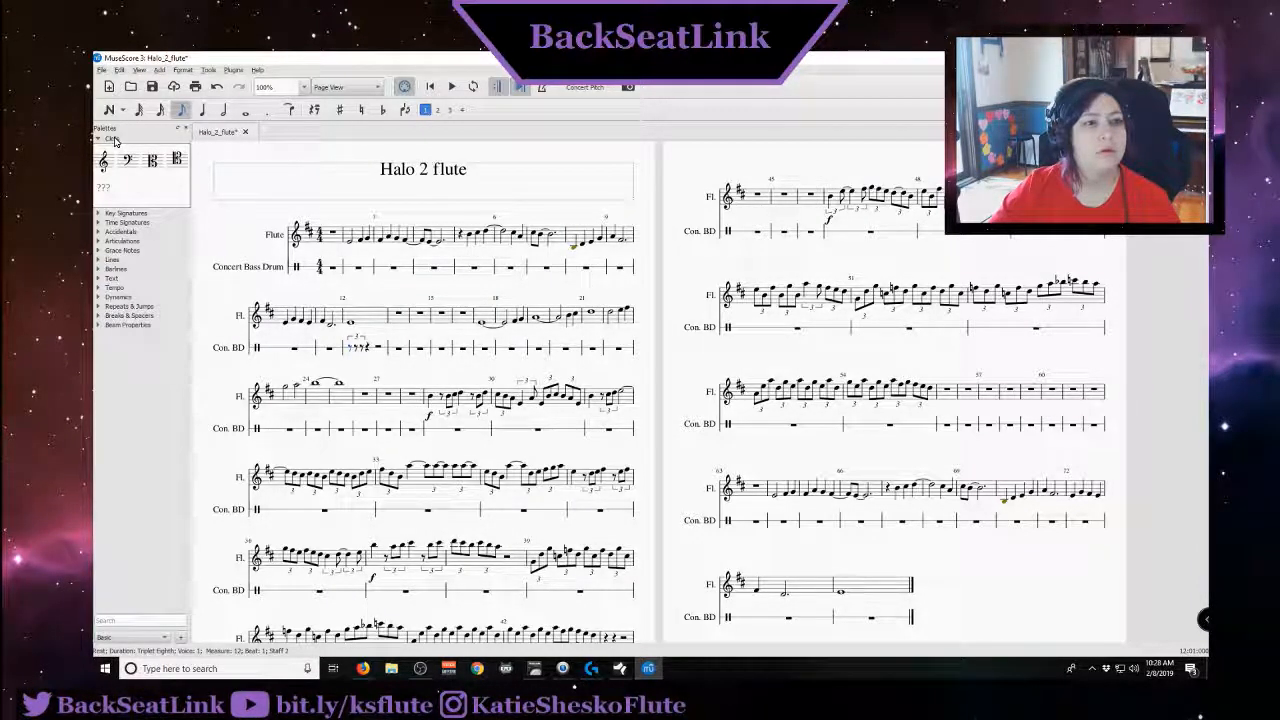
{"action": "left_click", "coordinate": [113, 139]}
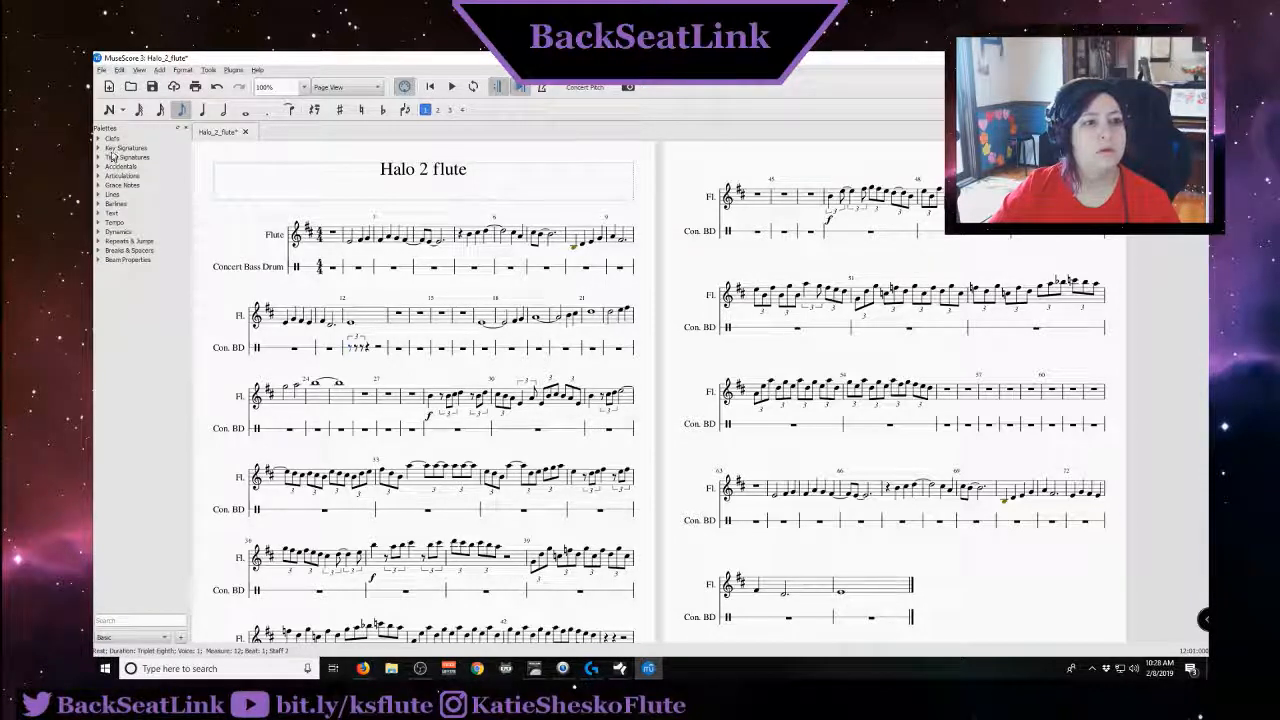
{"action": "left_click", "coordinate": [113, 157]}
{"action": "left_click", "coordinate": [114, 159]}
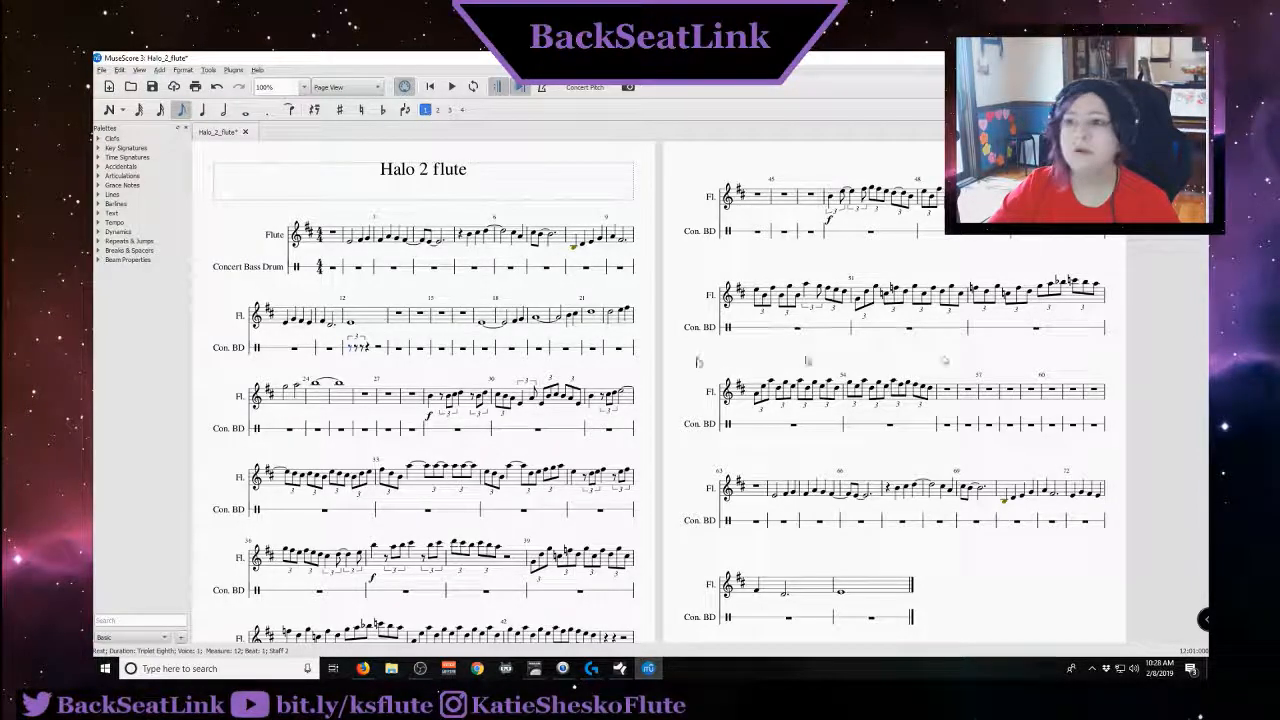
{"action": "mouse_move", "coordinate": [158, 135]}
{"action": "left_mouse_down"}
{"action": "mouse_move", "coordinate": [176, 134]}
{"action": "mouse_move", "coordinate": [172, 118]}
{"action": "left_mouse_up"}
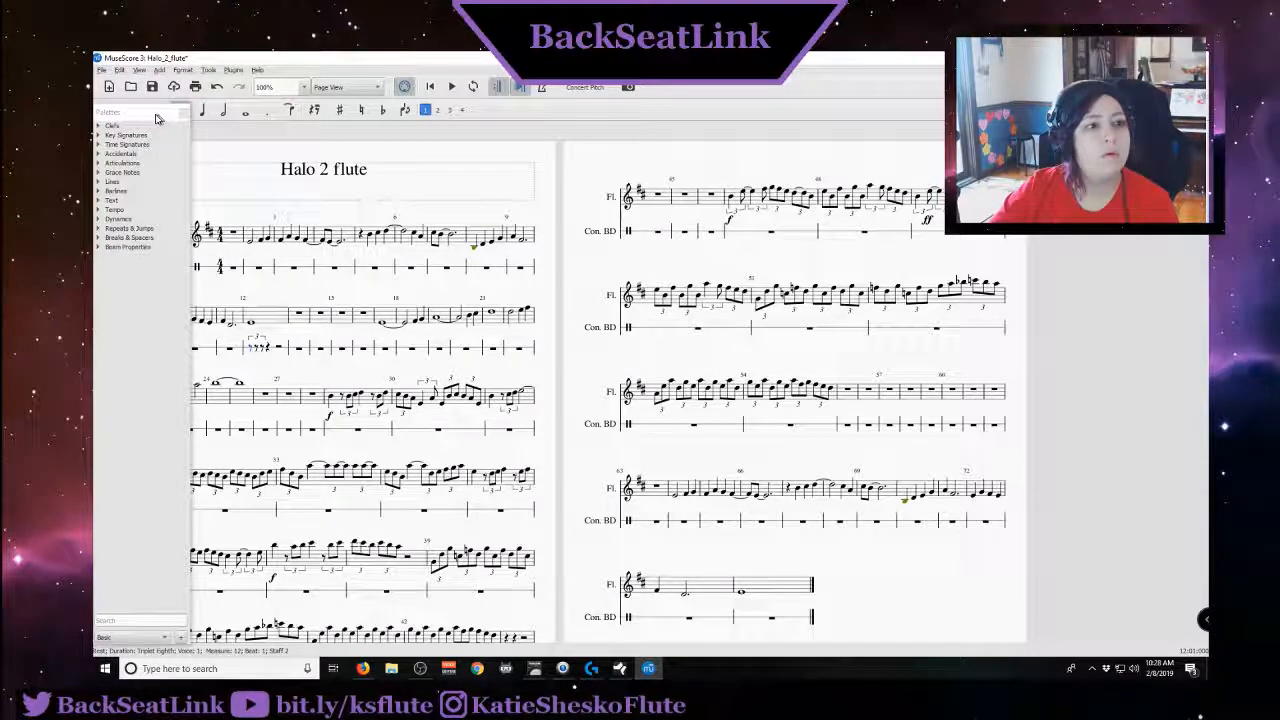
{"action": "key", "text": "n"}
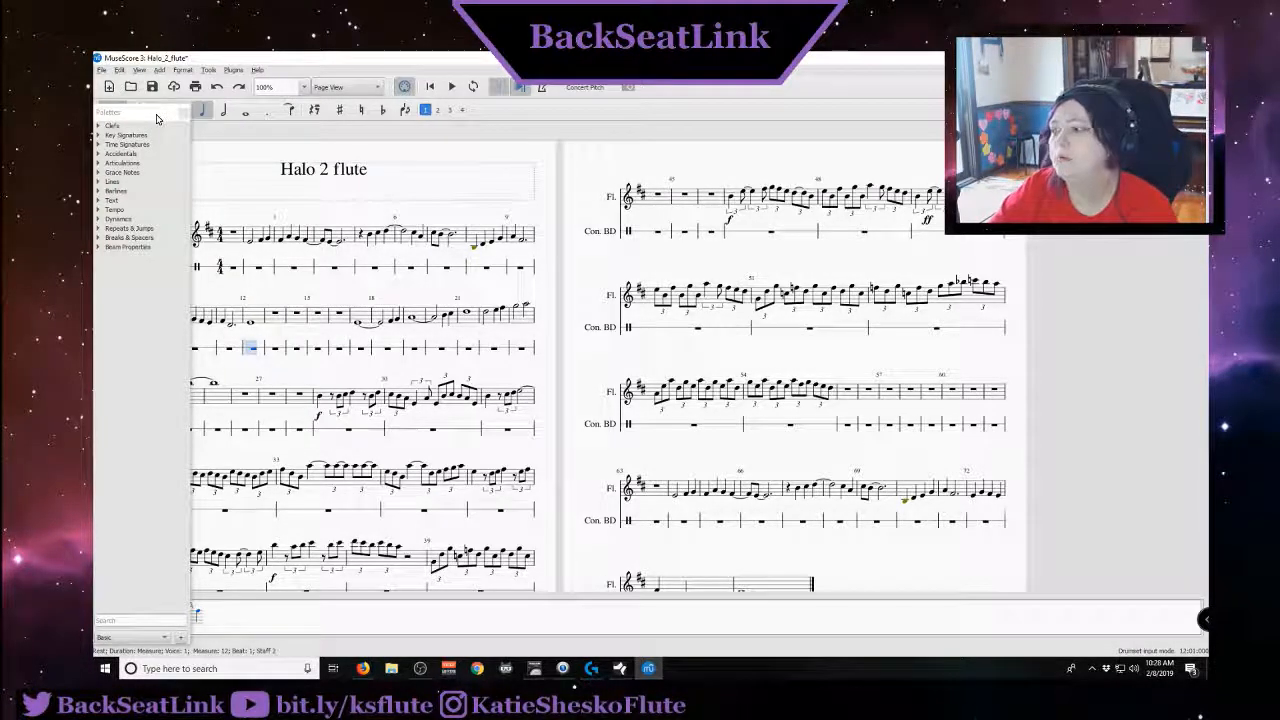
{"action": "mouse_move", "coordinate": [156, 118]}
{"action": "left_mouse_down"}
{"action": "mouse_move", "coordinate": [162, 149]}
{"action": "mouse_move", "coordinate": [135, 143]}
{"action": "mouse_move", "coordinate": [150, 125]}
{"action": "left_mouse_up"}
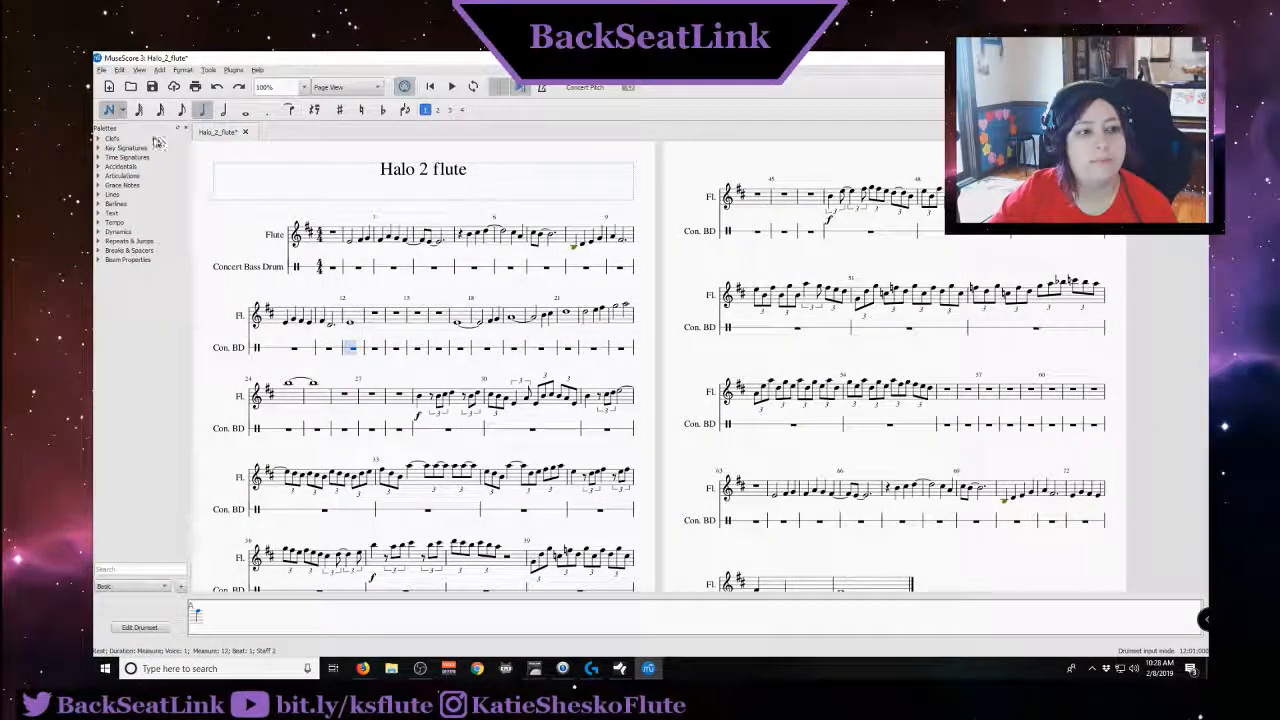
Switch the palette workspace to Advanced and expand the Noteheads palette
{"action": "left_click", "coordinate": [163, 586]}
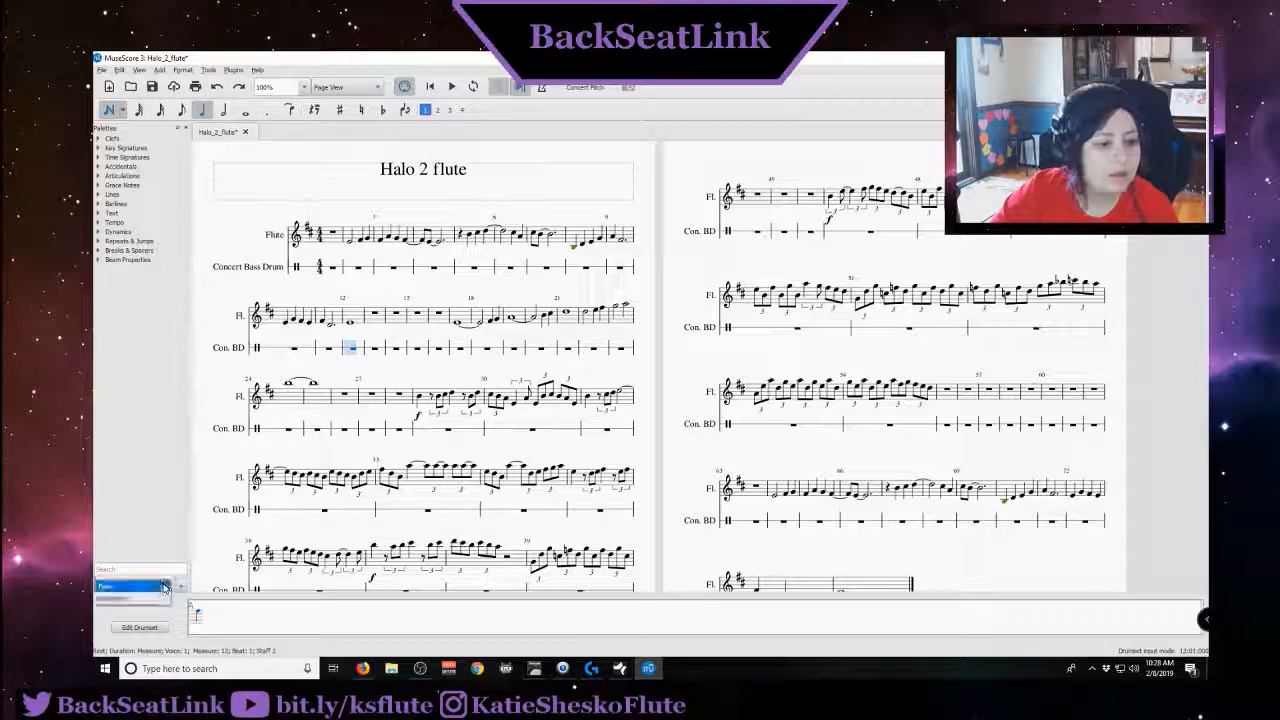
{"action": "left_click", "coordinate": [159, 598]}
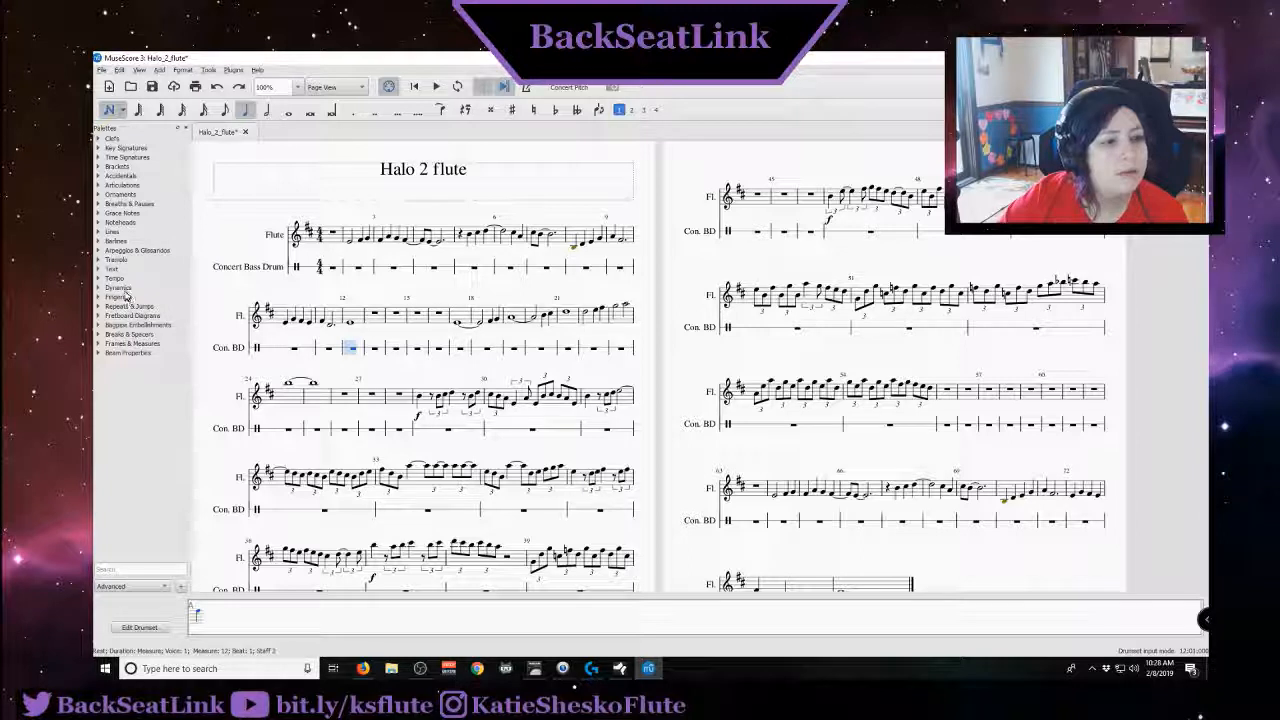
{"action": "left_click", "coordinate": [115, 222]}
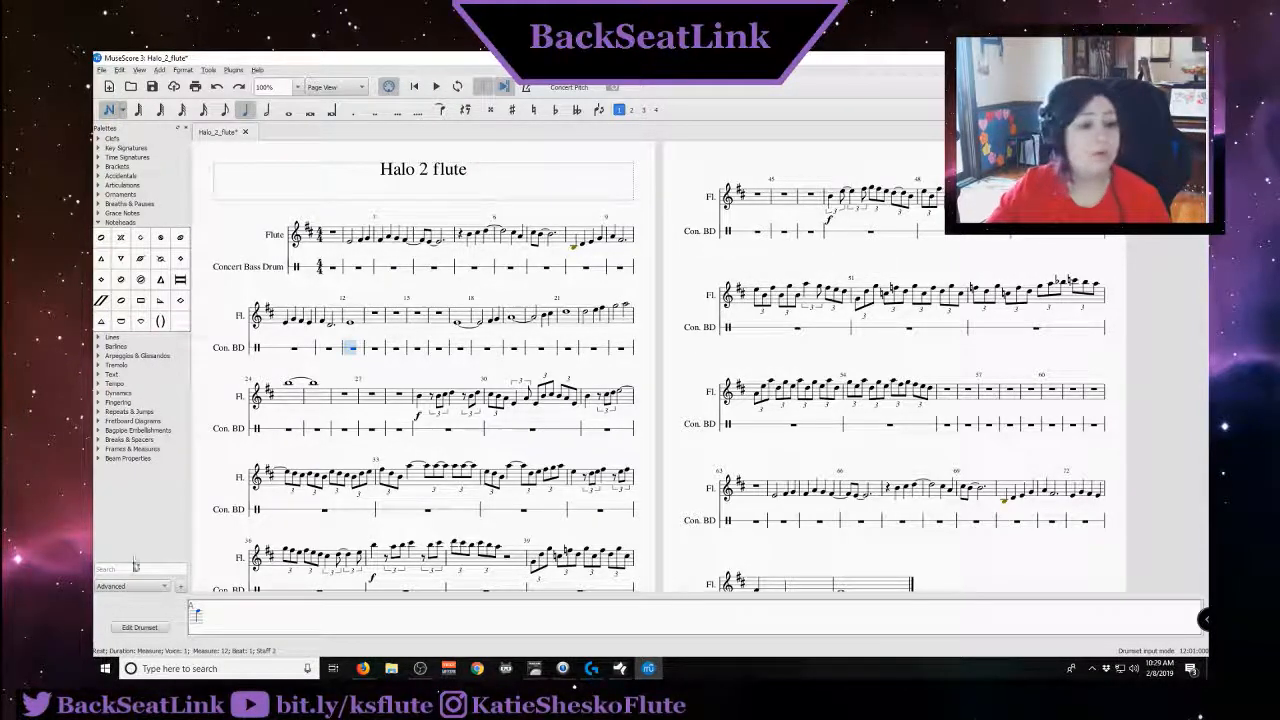
Review the Acoustic Bass Drum entry in the drumset editor and accept its settings
{"action": "left_click", "coordinate": [158, 628]}
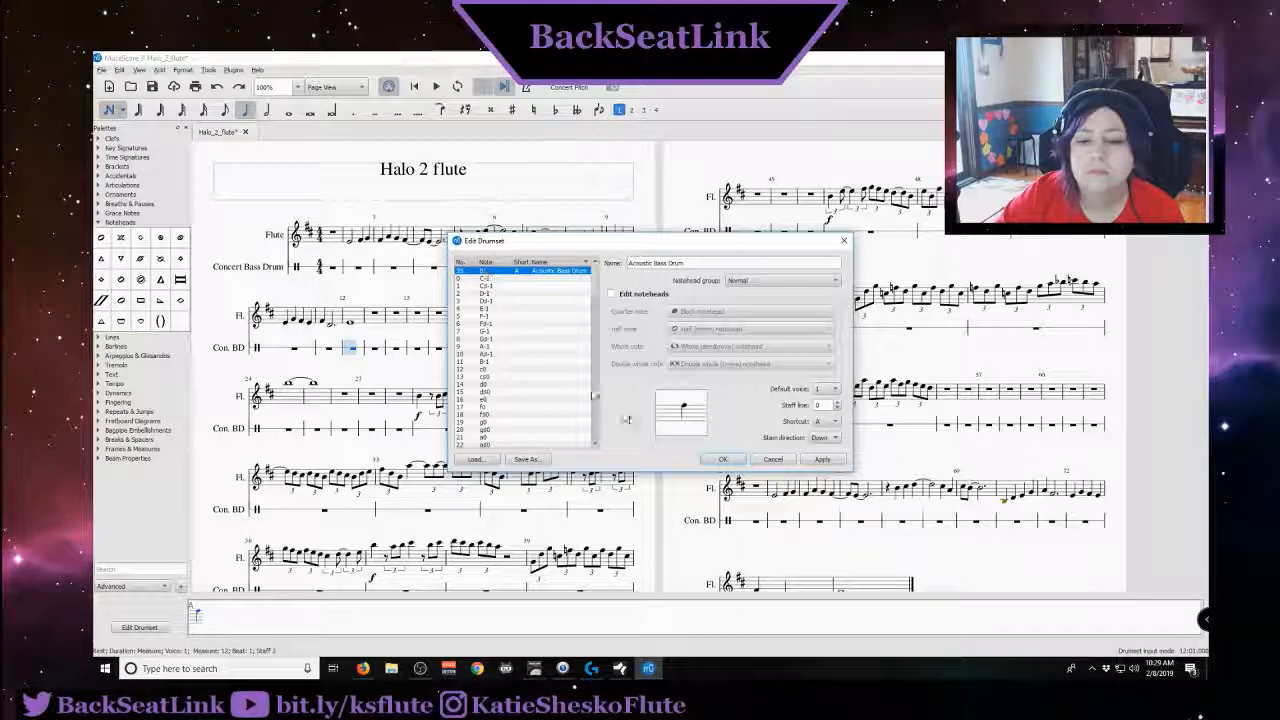
{"action": "left_click", "coordinate": [716, 460]}
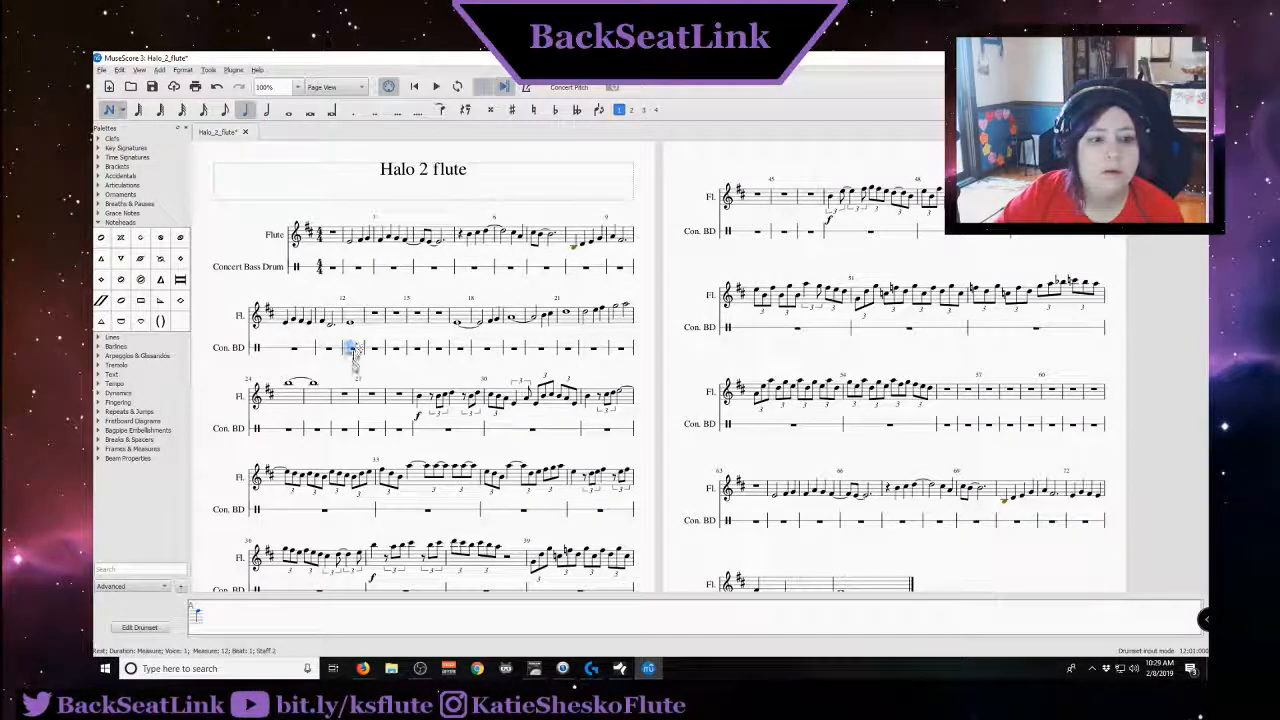
{"action": "left_click", "coordinate": [120, 70]}
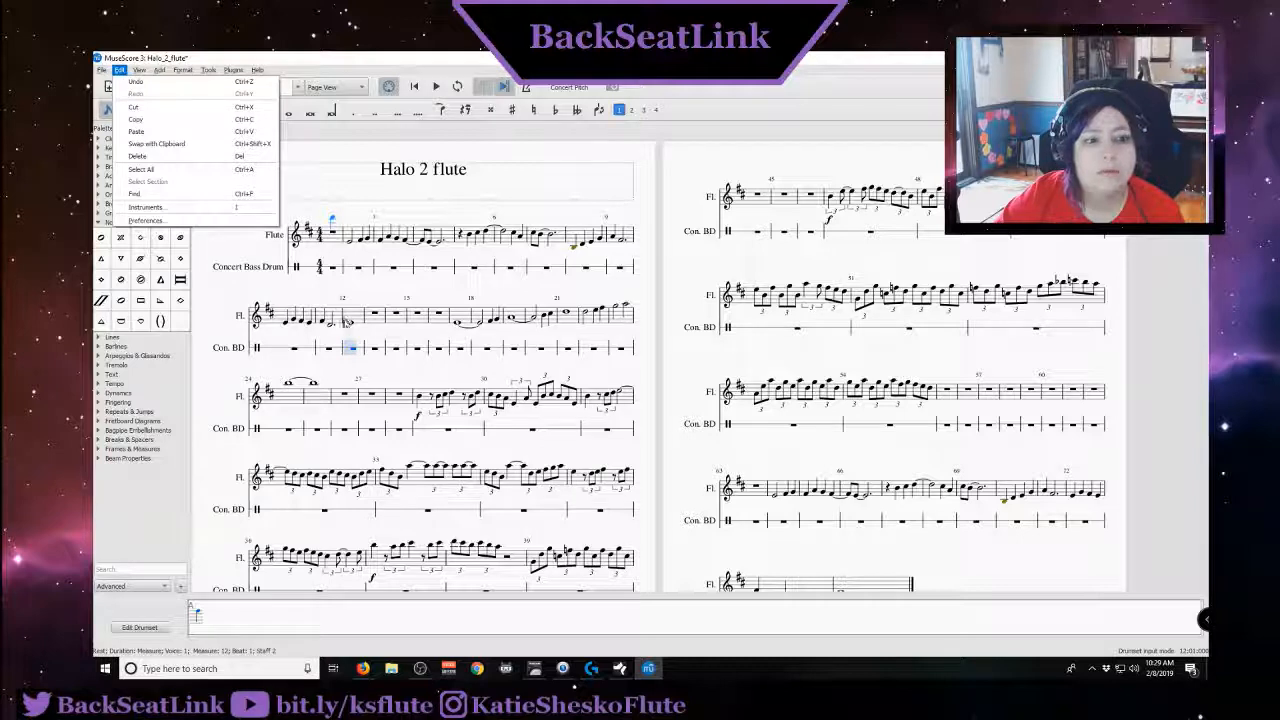
{"action": "left_click", "coordinate": [430, 142]}
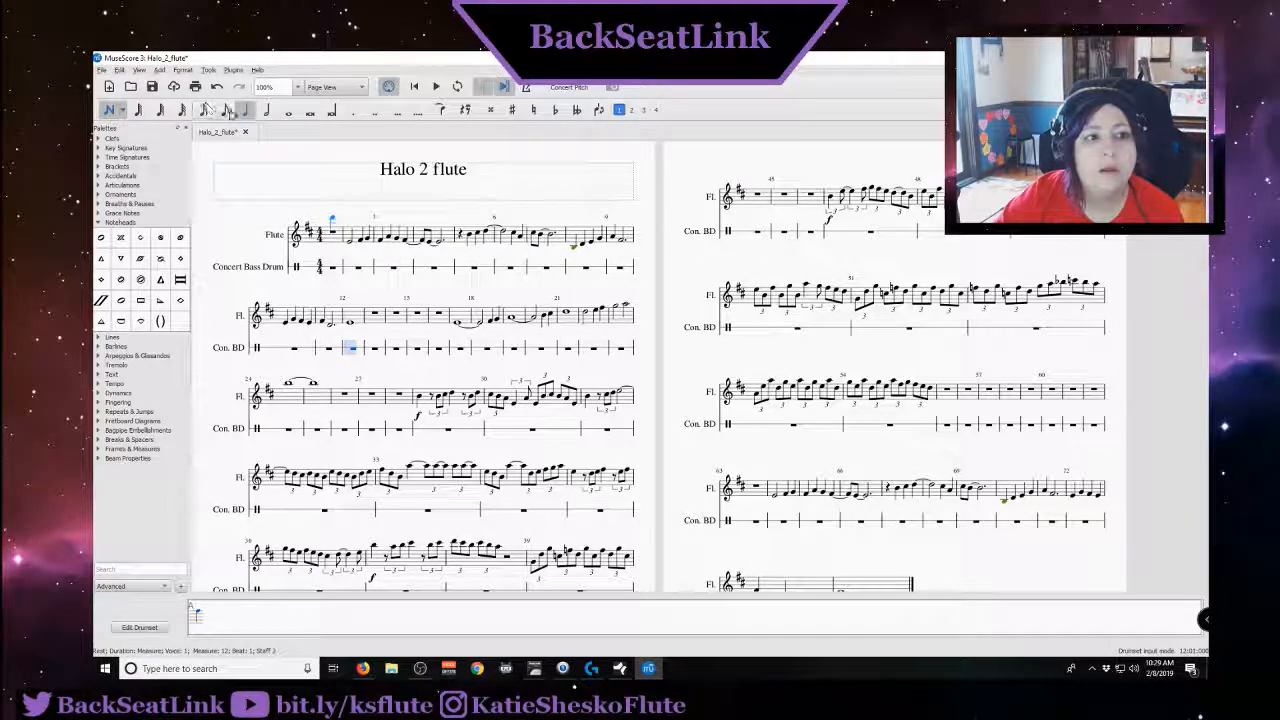
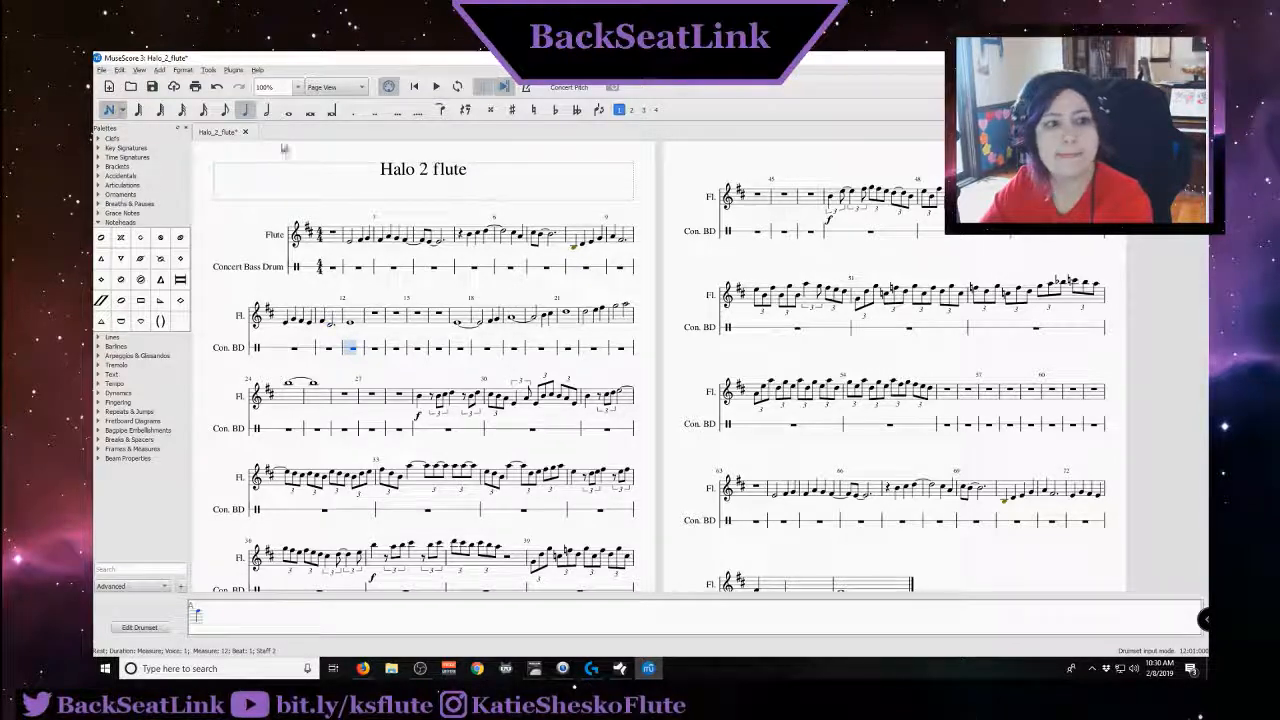
Create an eighth-note triplet on beat 1 of measure 12 in the Concert Bass Drum staff, with note input starting at its first rest
{"action": "key", "text": "ctrl+3"}
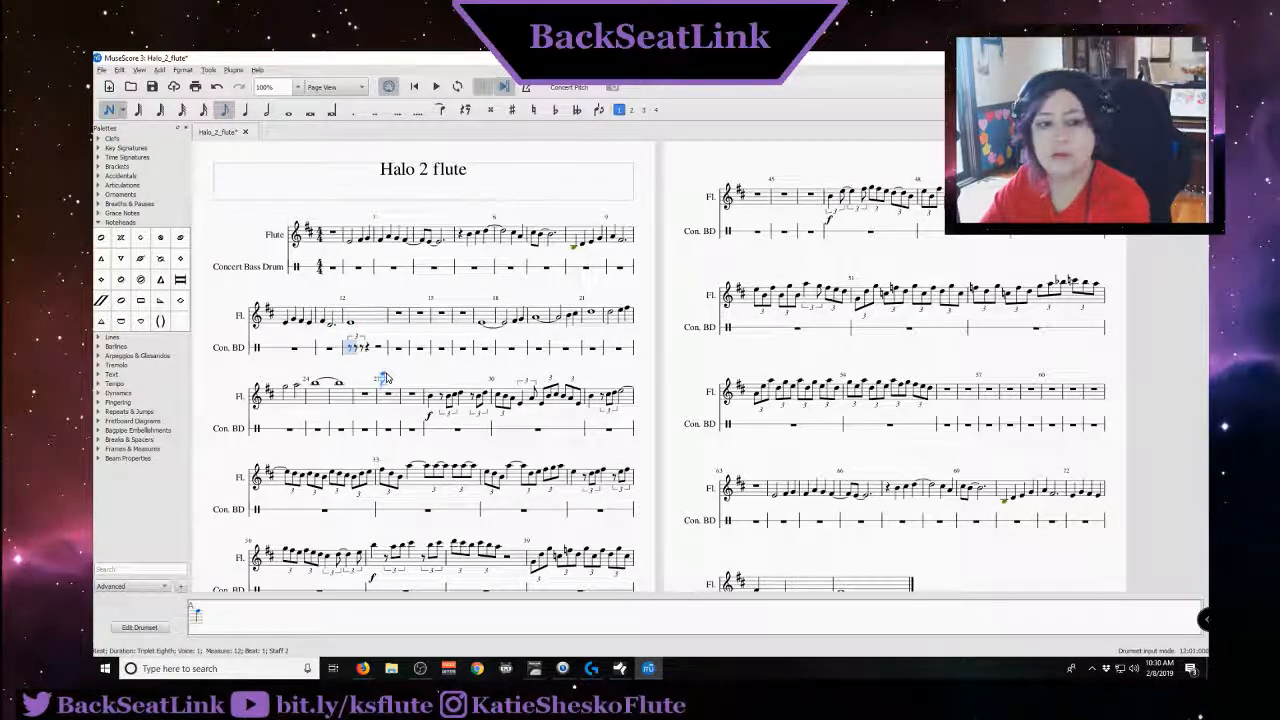
{"action": "key", "text": "Right"}
{"action": "key", "text": "Right"}
{"action": "key", "text": "Right"}
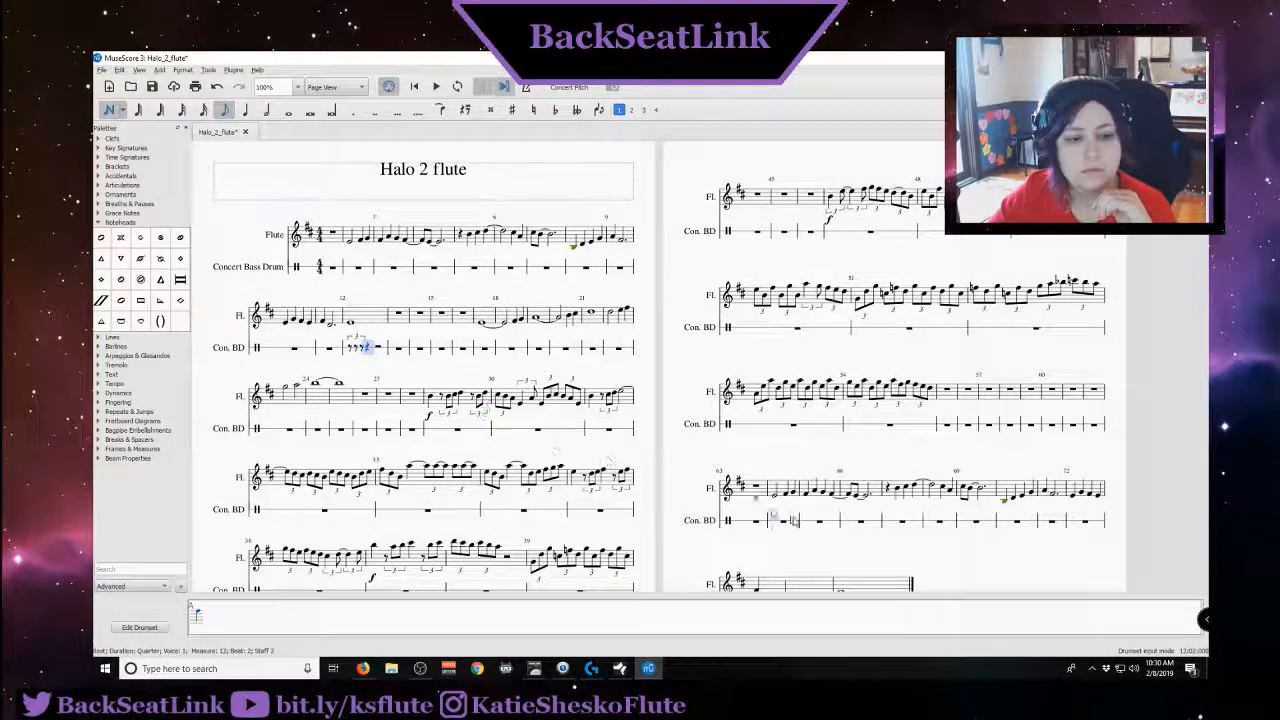
{"action": "key", "text": "Left"}
{"action": "key", "text": "Left"}
{"action": "key", "text": "Left"}
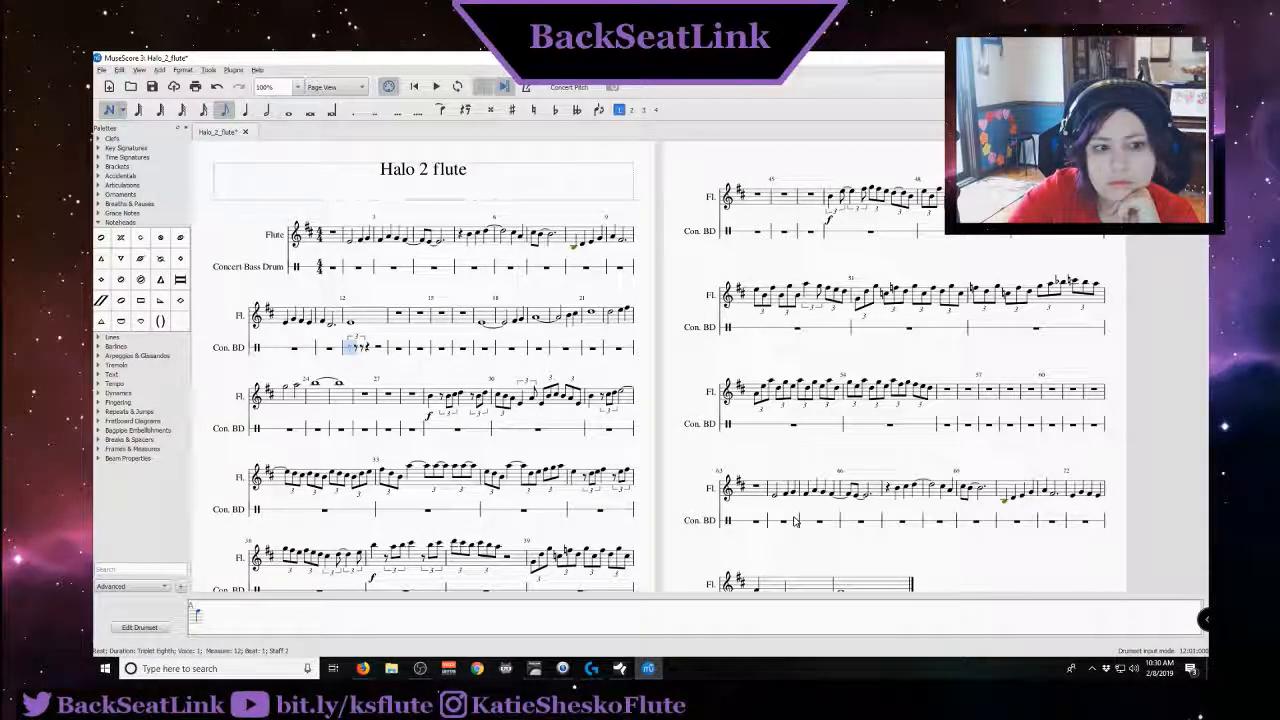
{"action": "key", "text": "Escape"}
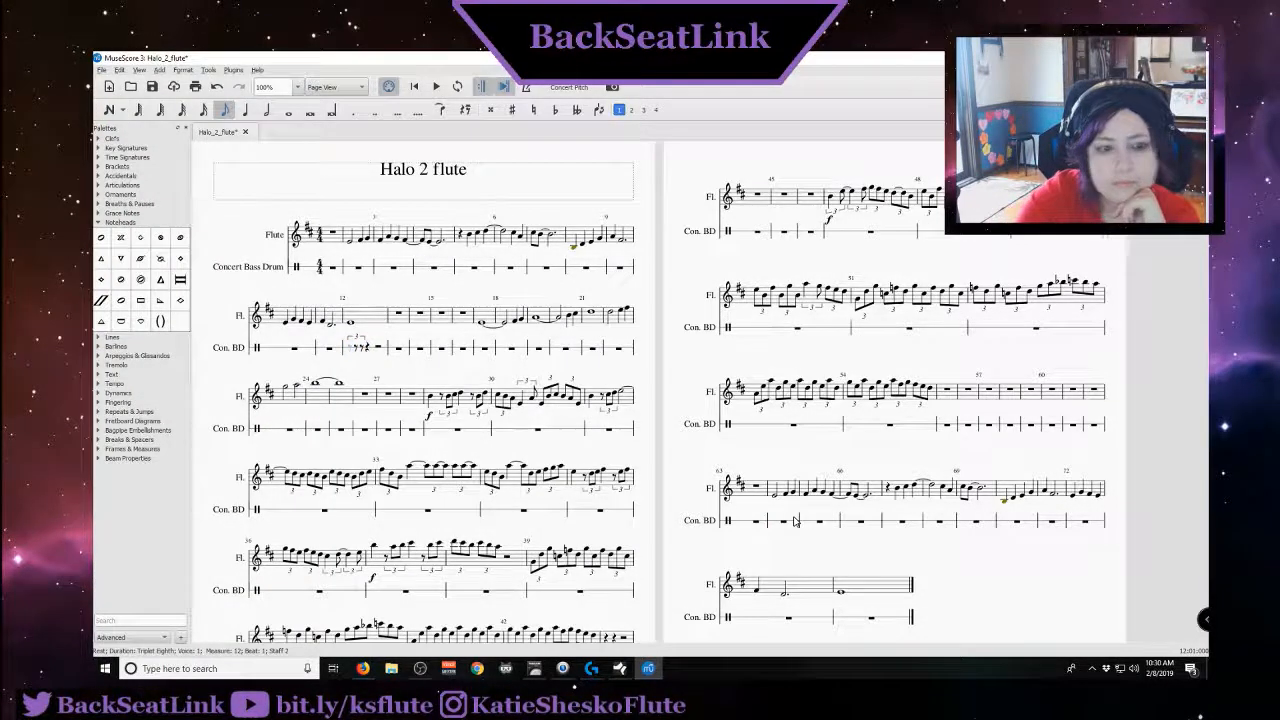
{"action": "key", "text": "n"}
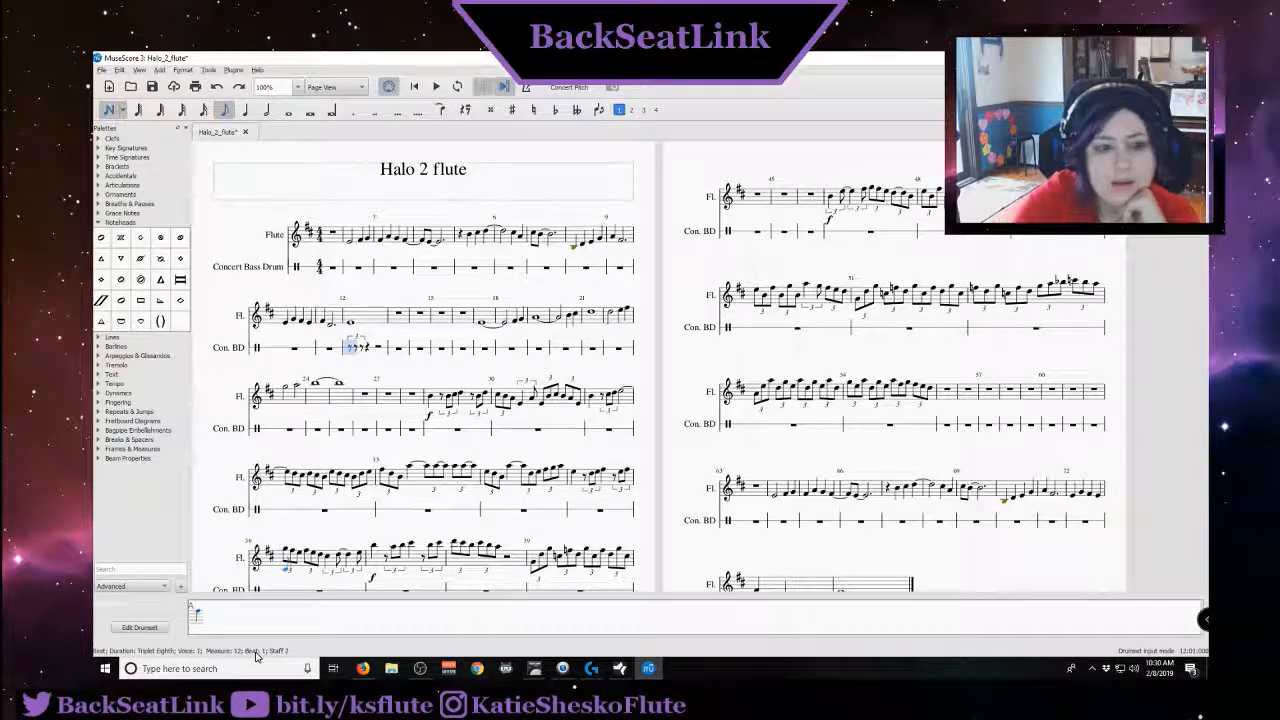
Enter three triplet eighths on beat 1 and two regular eighths on beat 2 as Acoustic Bass Drum notes in measure 12, and save the score
{"action": "key", "text": "a"}
{"action": "key", "text": "a"}
{"action": "key", "text": "a"}
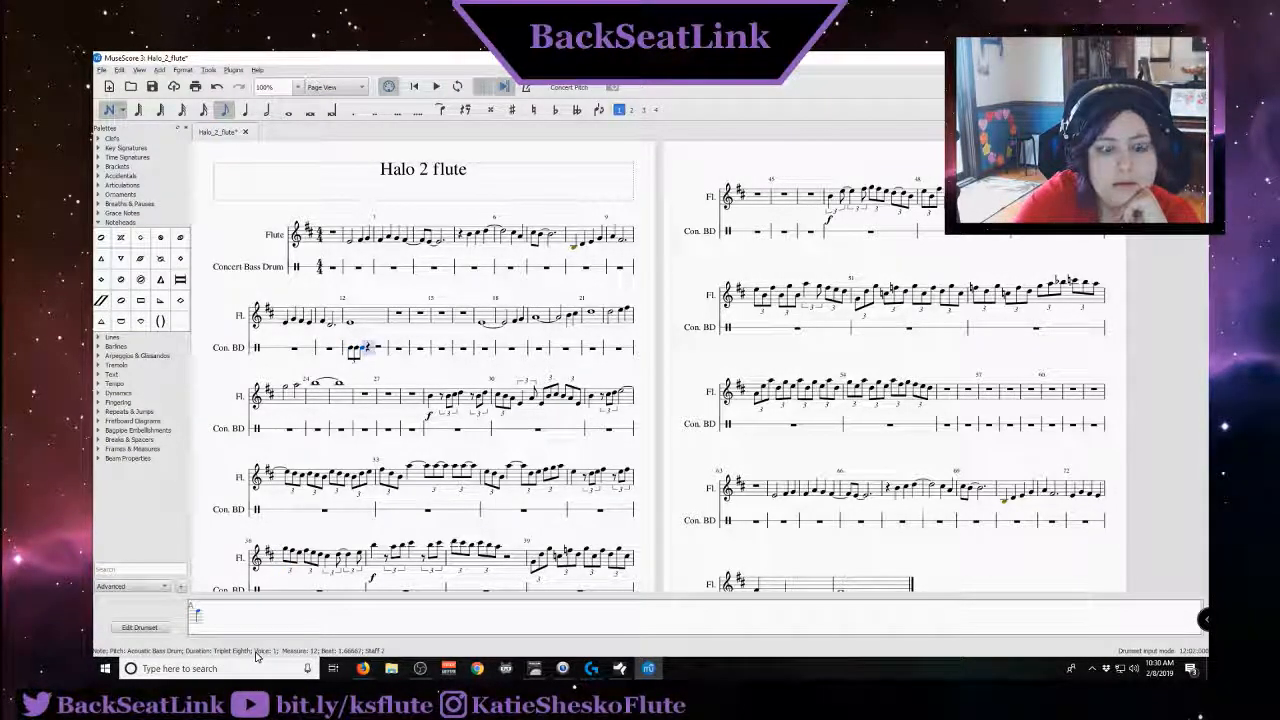
{"action": "key", "text": "4"}
{"action": "key", "text": "a"}
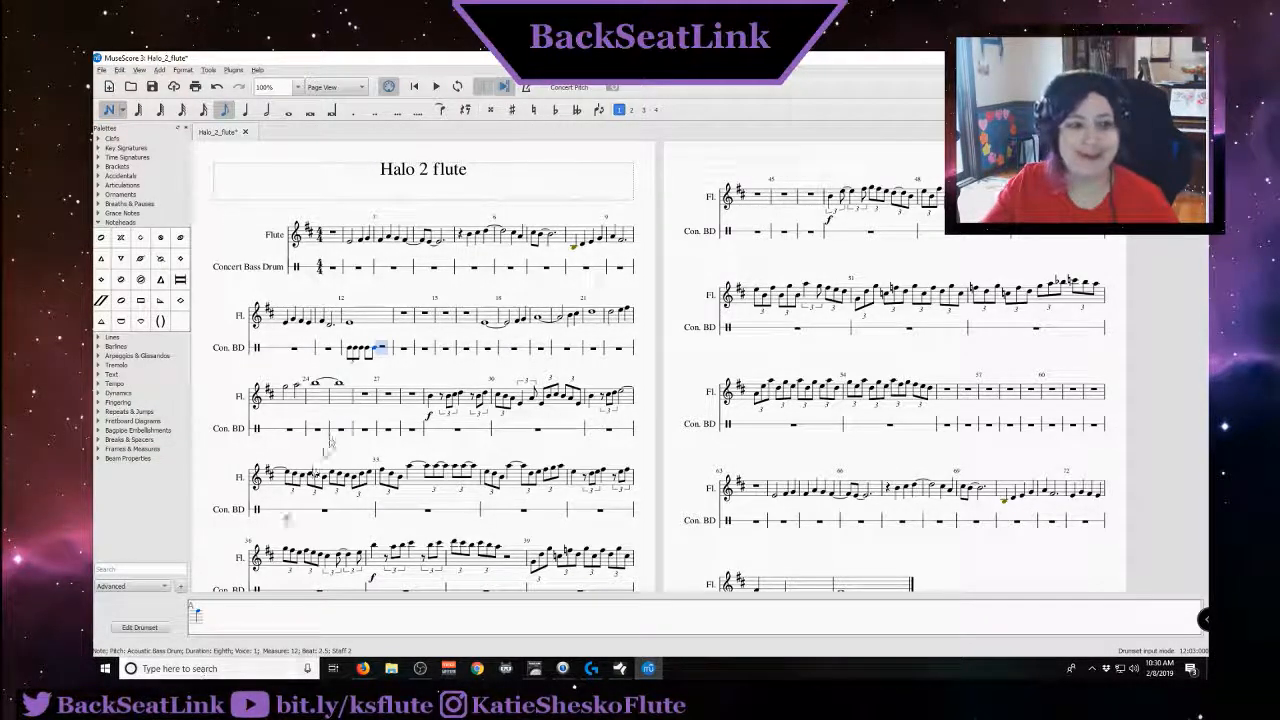
{"action": "key", "text": "ctrl+s"}
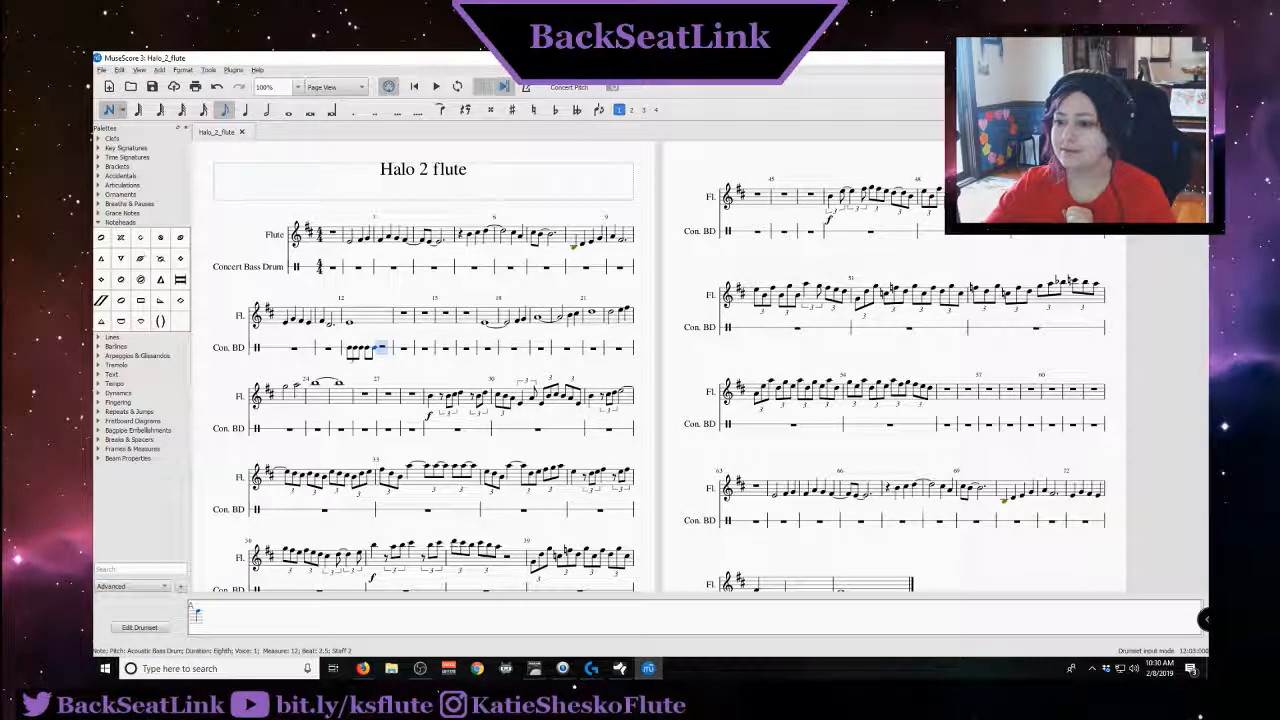
{"action": "key", "text": "alt+Tab"}
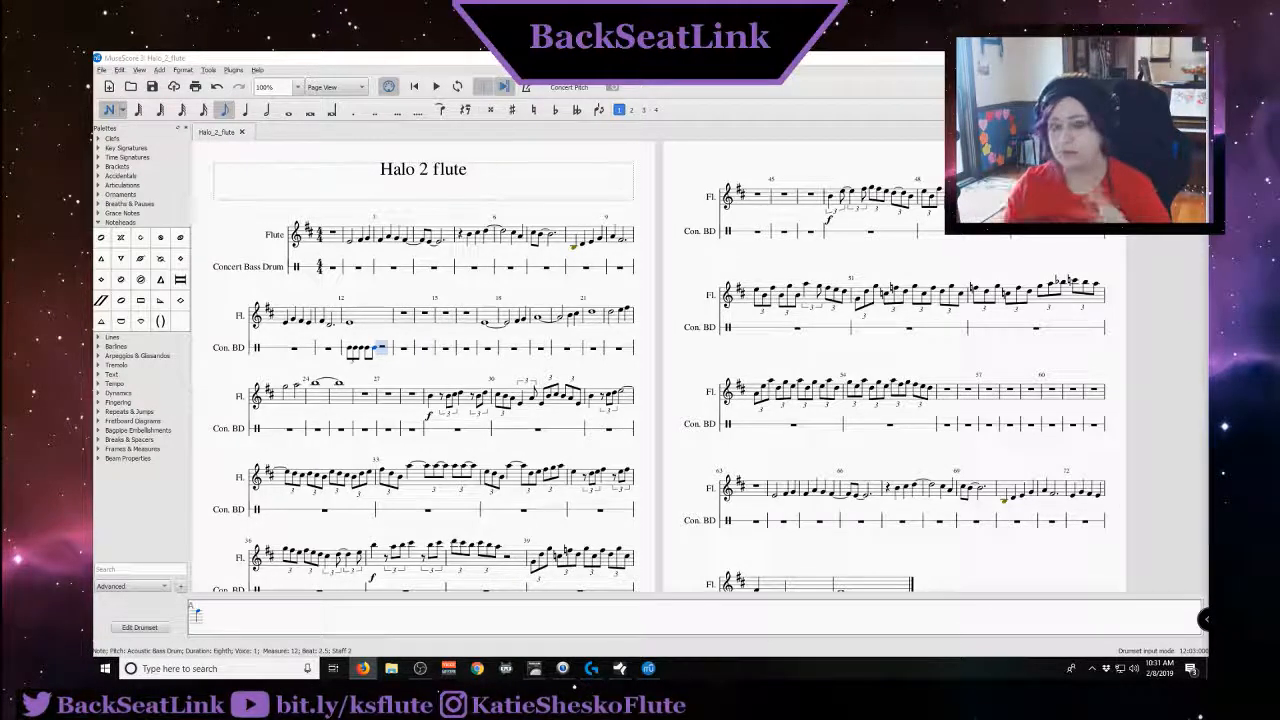
{"action": "left_click", "coordinate": [435, 60]}
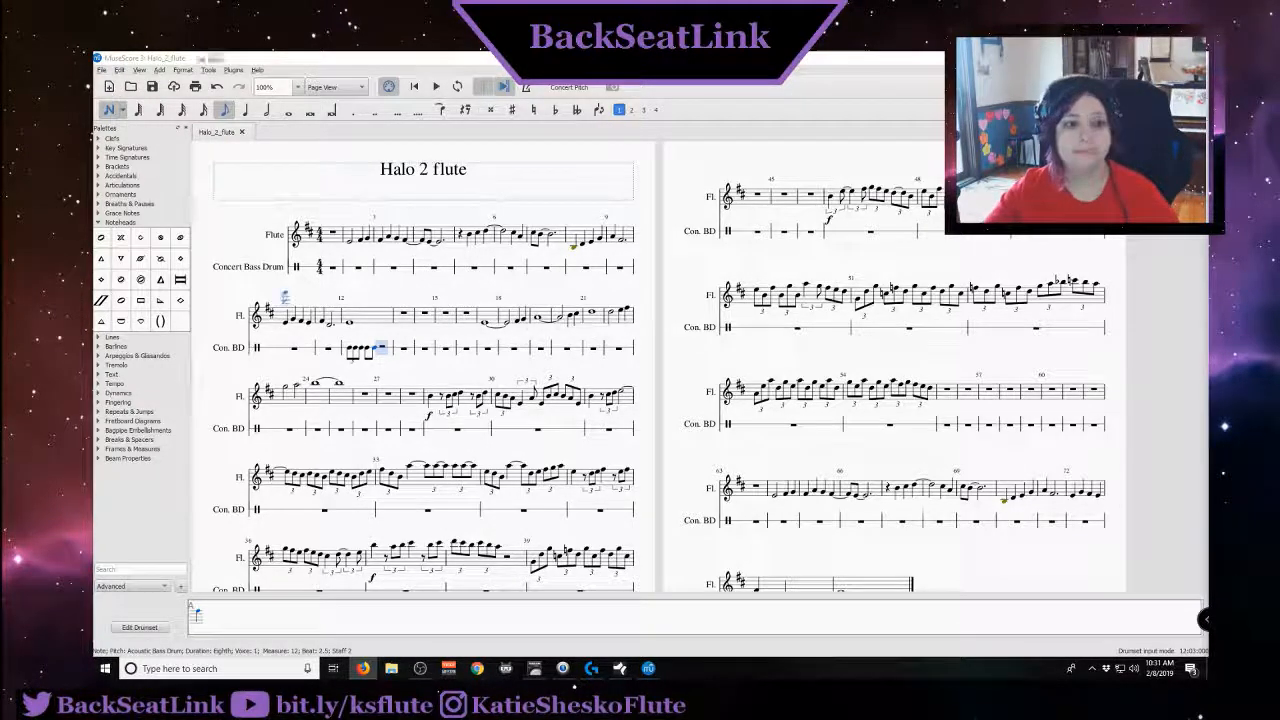
Copy the bass drum rhythm from beats 1 and 2 of measure 12, and paste it at beat 3 and at the start of measure 13
{"action": "key", "text": "Escape"}
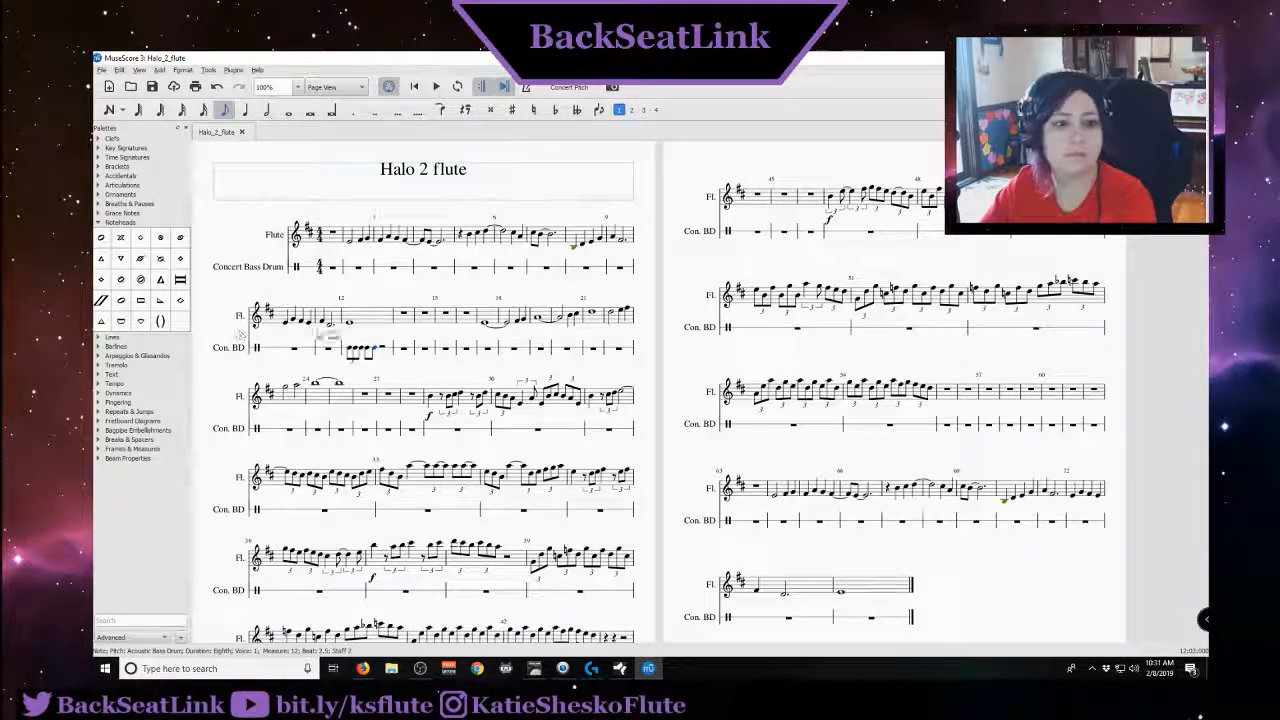
{"action": "left_click", "coordinate": [350, 349]}
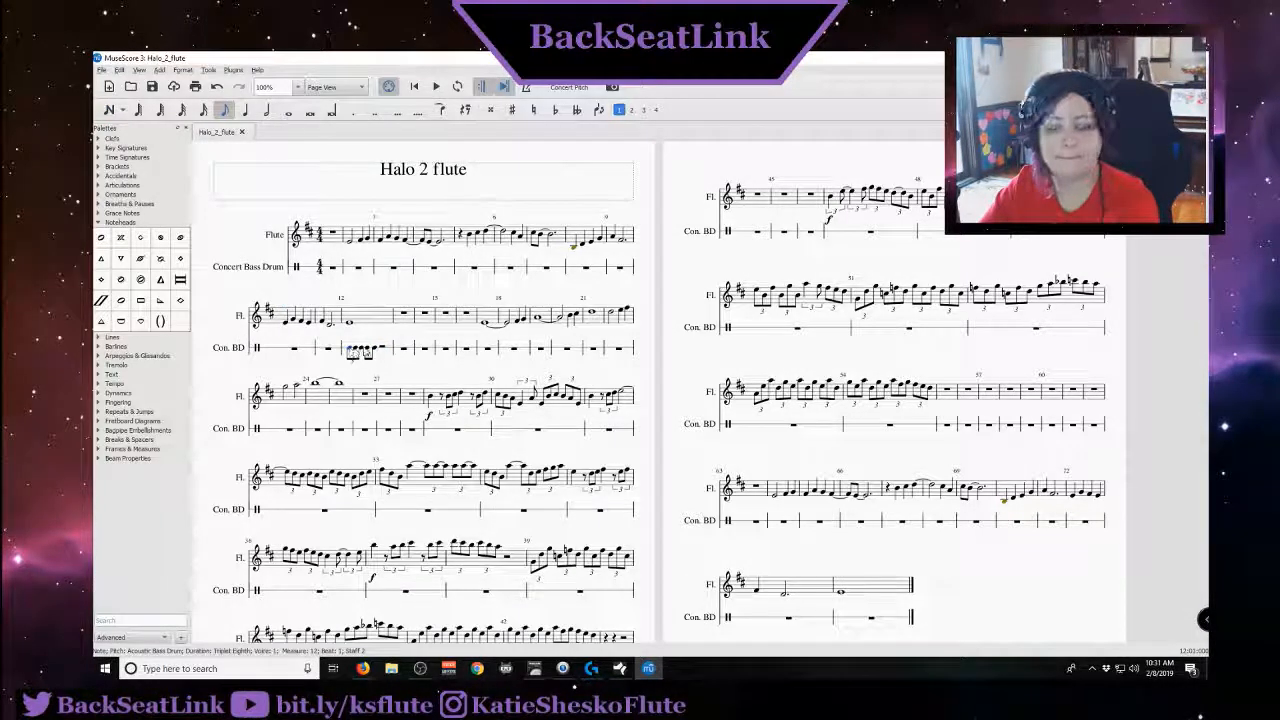
{"action": "left_click", "coordinate": [375, 349], "text": "shift"}
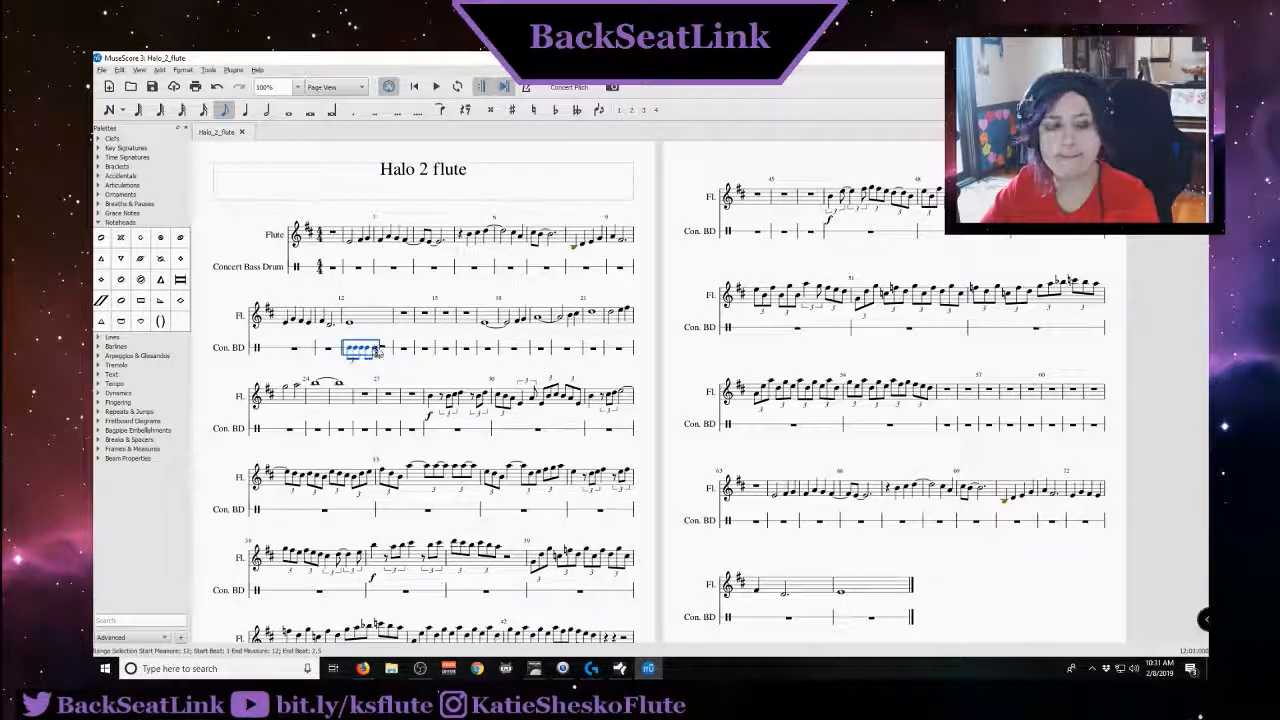
{"action": "left_click", "coordinate": [382, 349]}
{"action": "key", "text": "ctrl+v"}
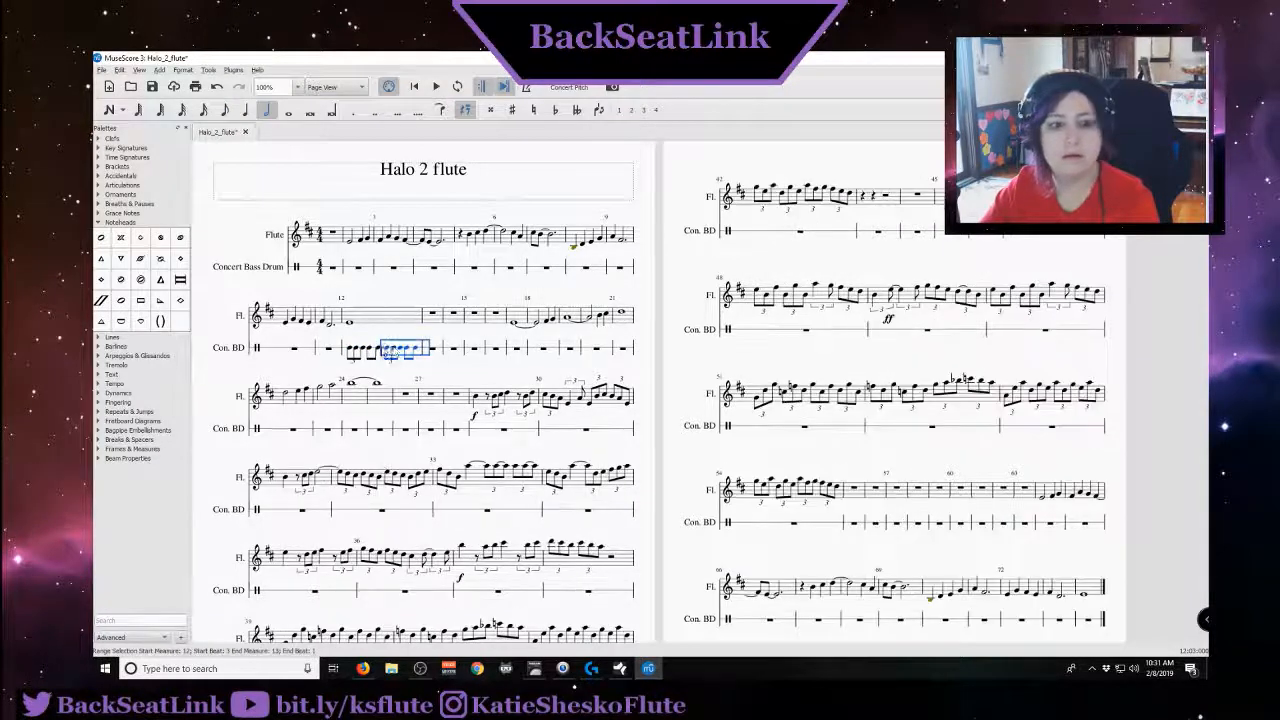
{"action": "left_click", "coordinate": [433, 350]}
{"action": "key", "text": "ctrl+v"}
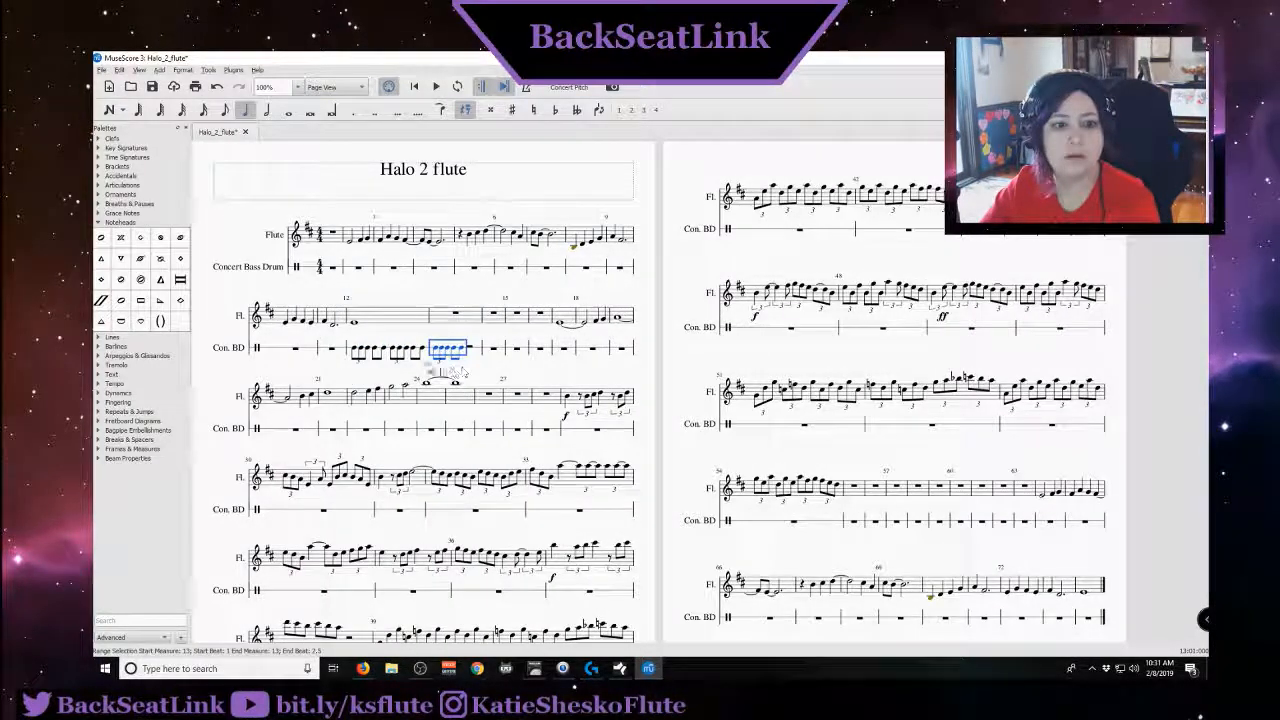
Copy the bass drum triplet from beat 3 of measure 12 onto beats 3 and 4 of measure 13
{"action": "left_click", "coordinate": [398, 350]}
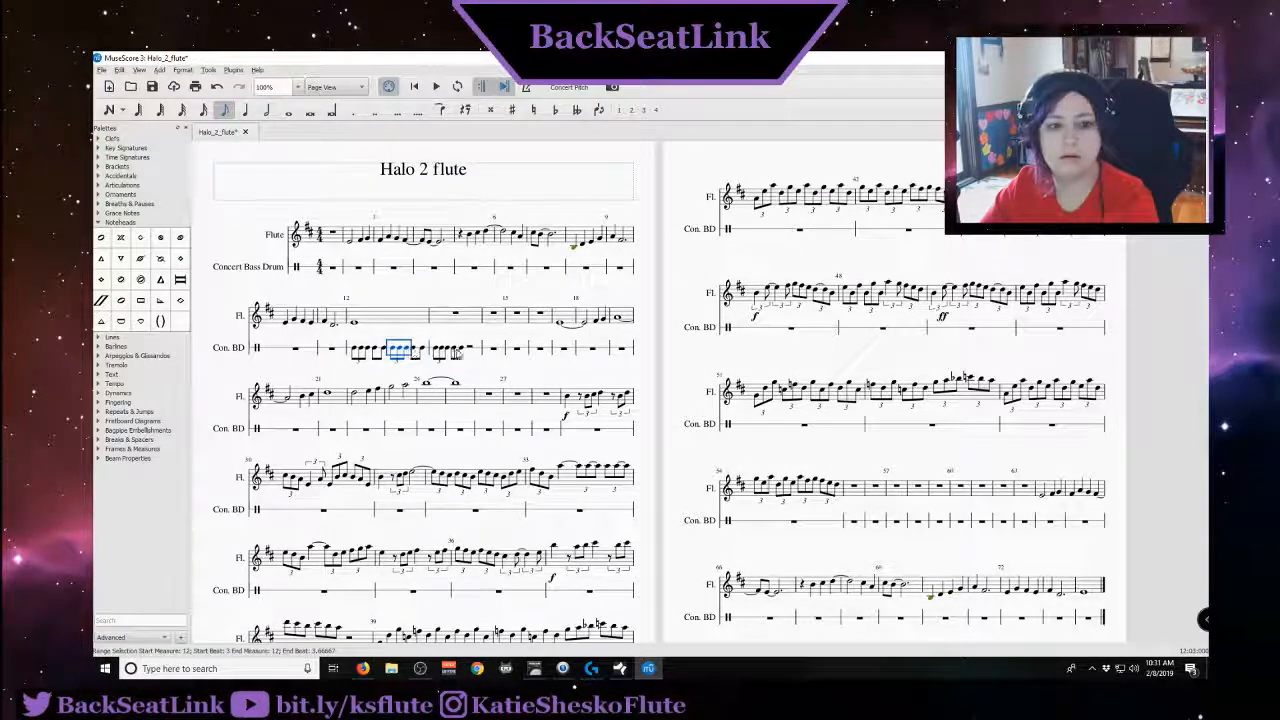
{"action": "left_click", "coordinate": [467, 350]}
{"action": "key", "text": "ctrl+v"}
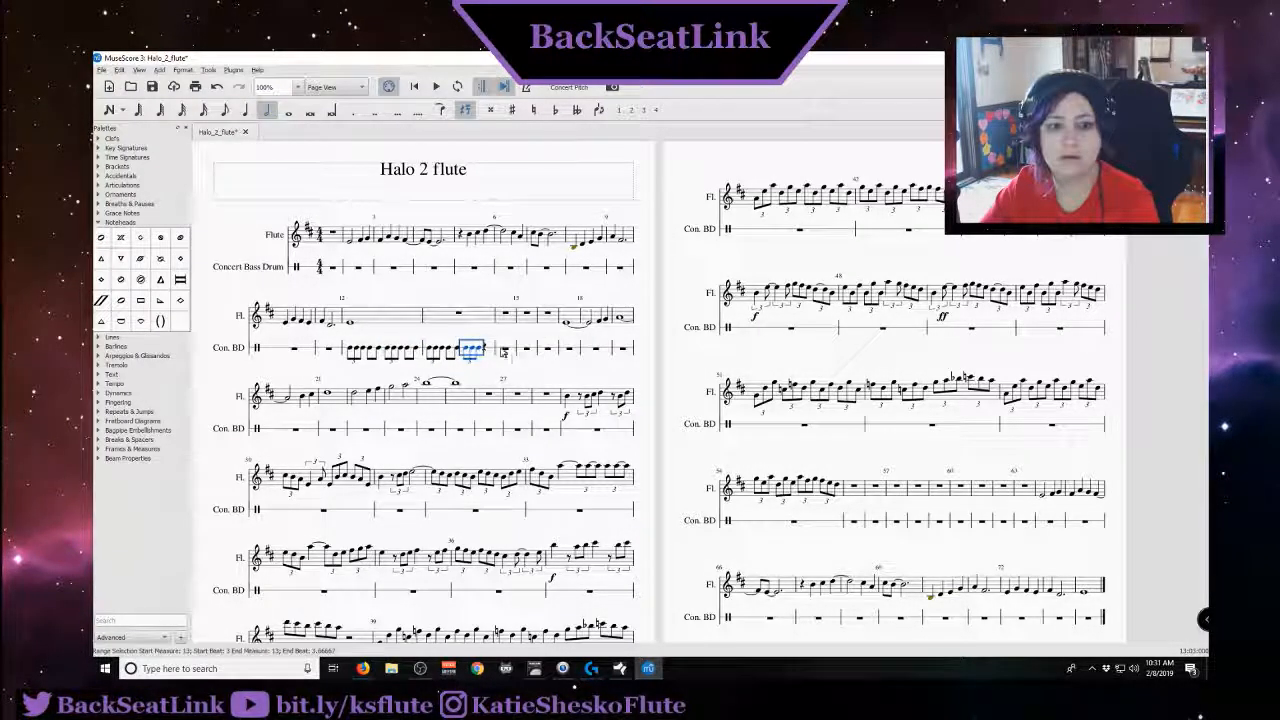
{"action": "left_click", "coordinate": [492, 355]}
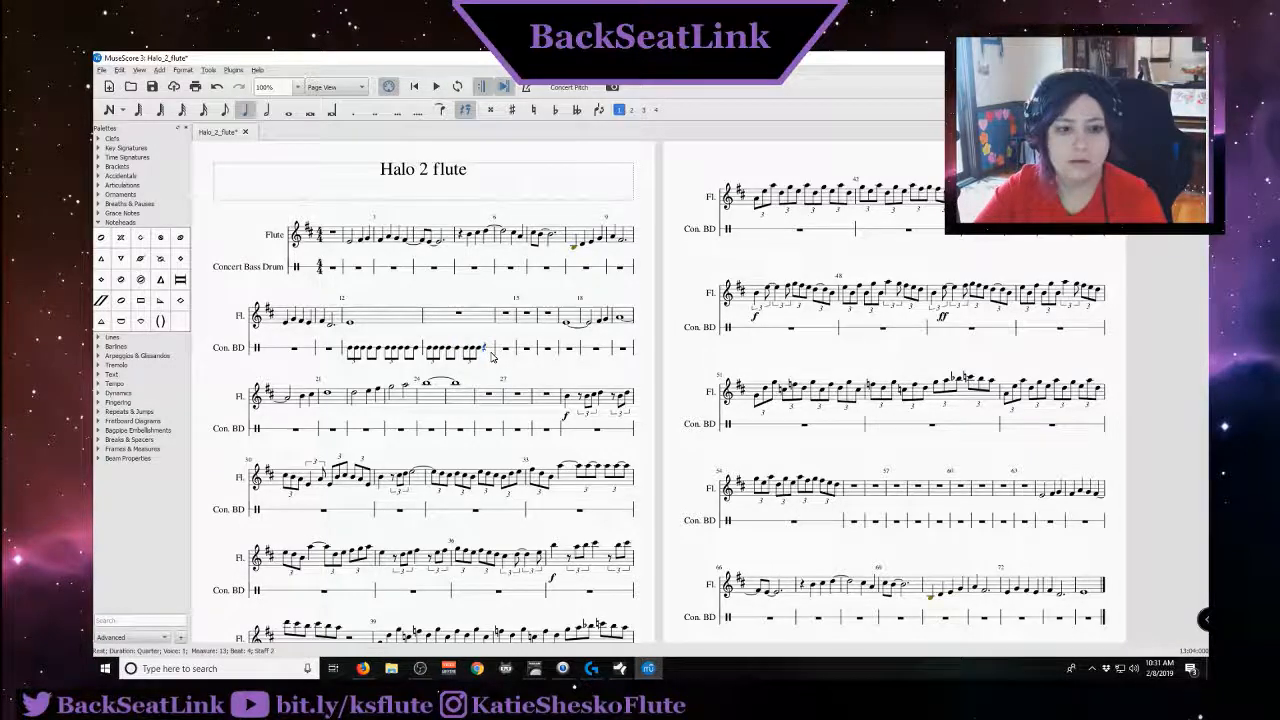
{"action": "key", "text": "ctrl+v"}
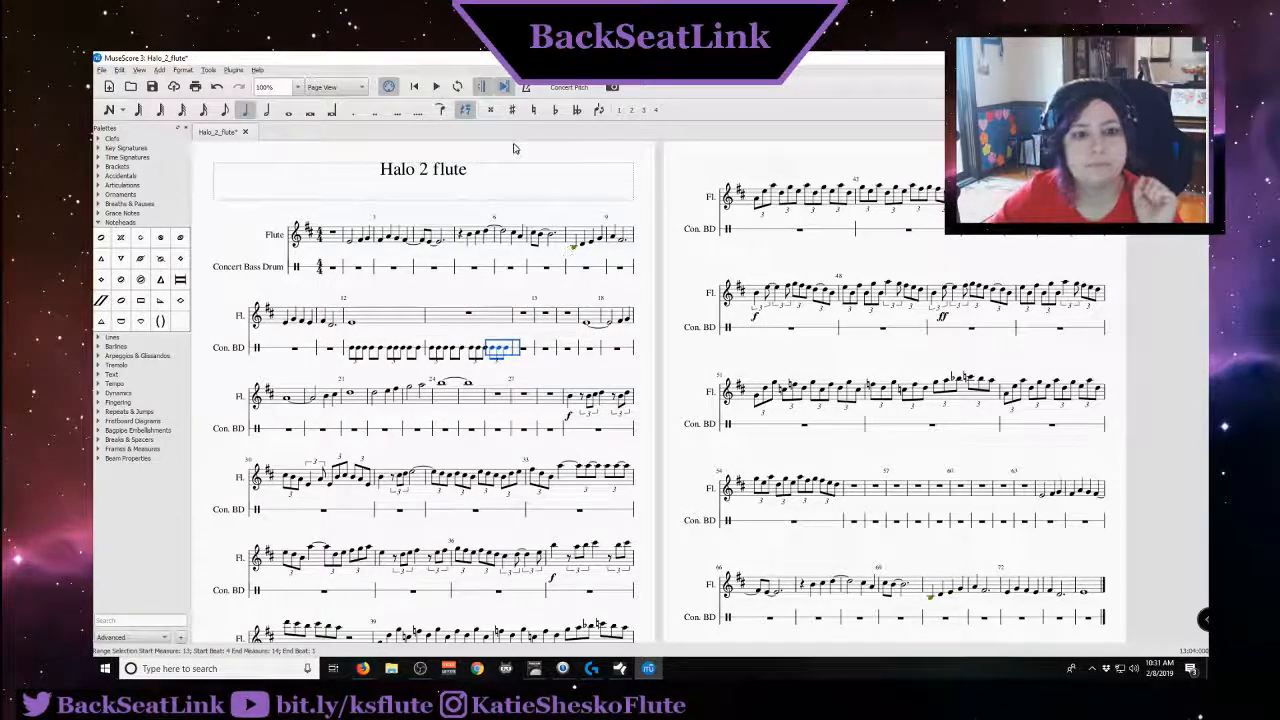
Play back the score from the flute's whole note in measure 12 to hear the bass drum rhythm, and stop playback
{"action": "left_click", "coordinate": [514, 148]}
{"action": "left_click", "coordinate": [352, 325]}
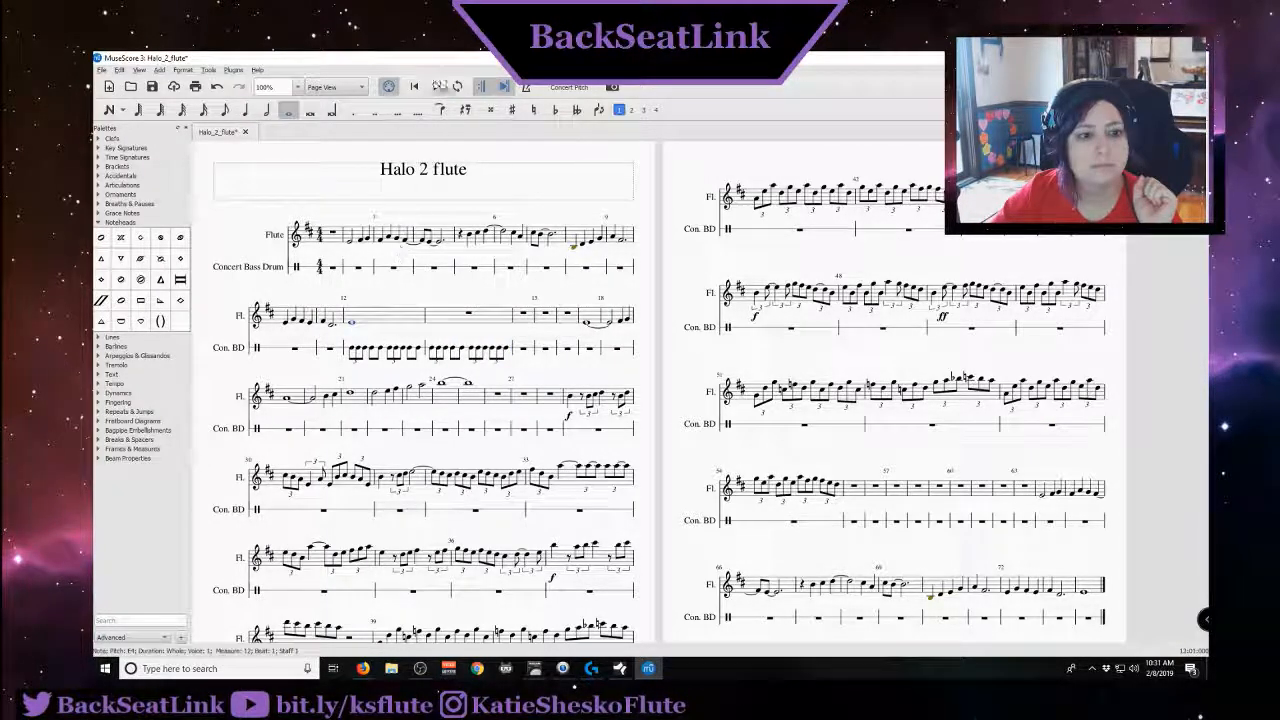
{"action": "left_click", "coordinate": [434, 87]}
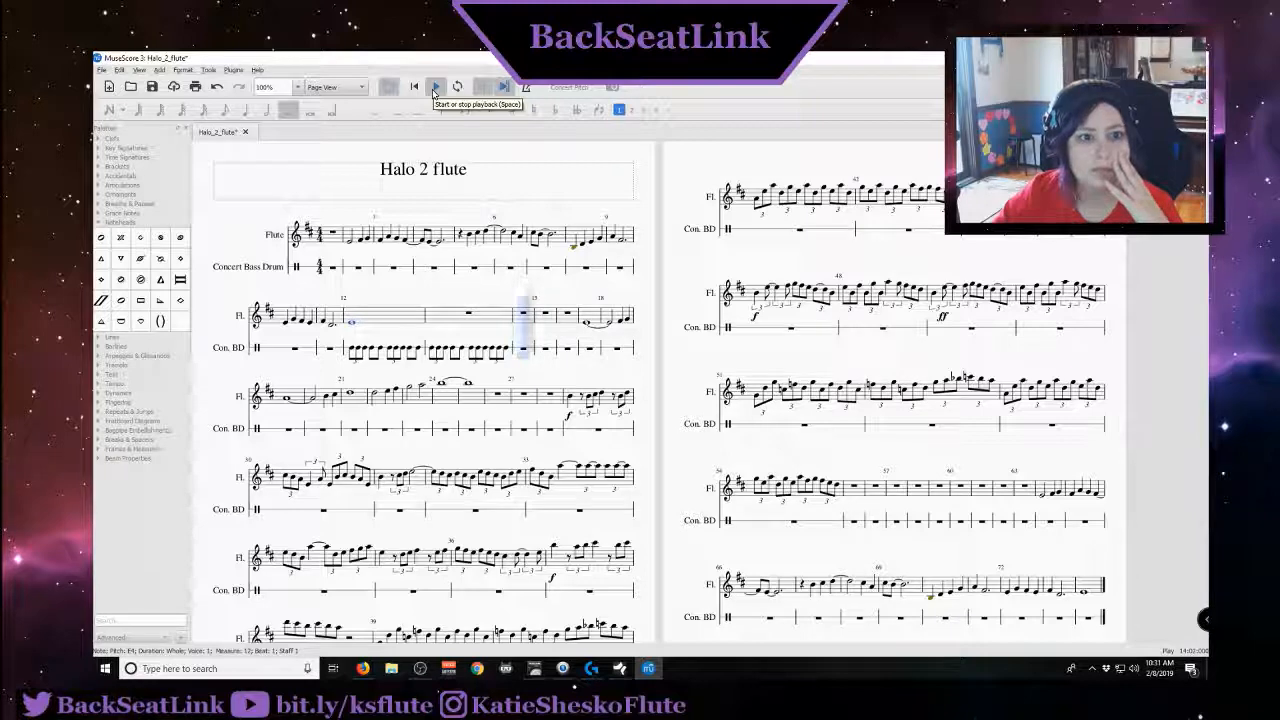
{"action": "left_click", "coordinate": [434, 87]}
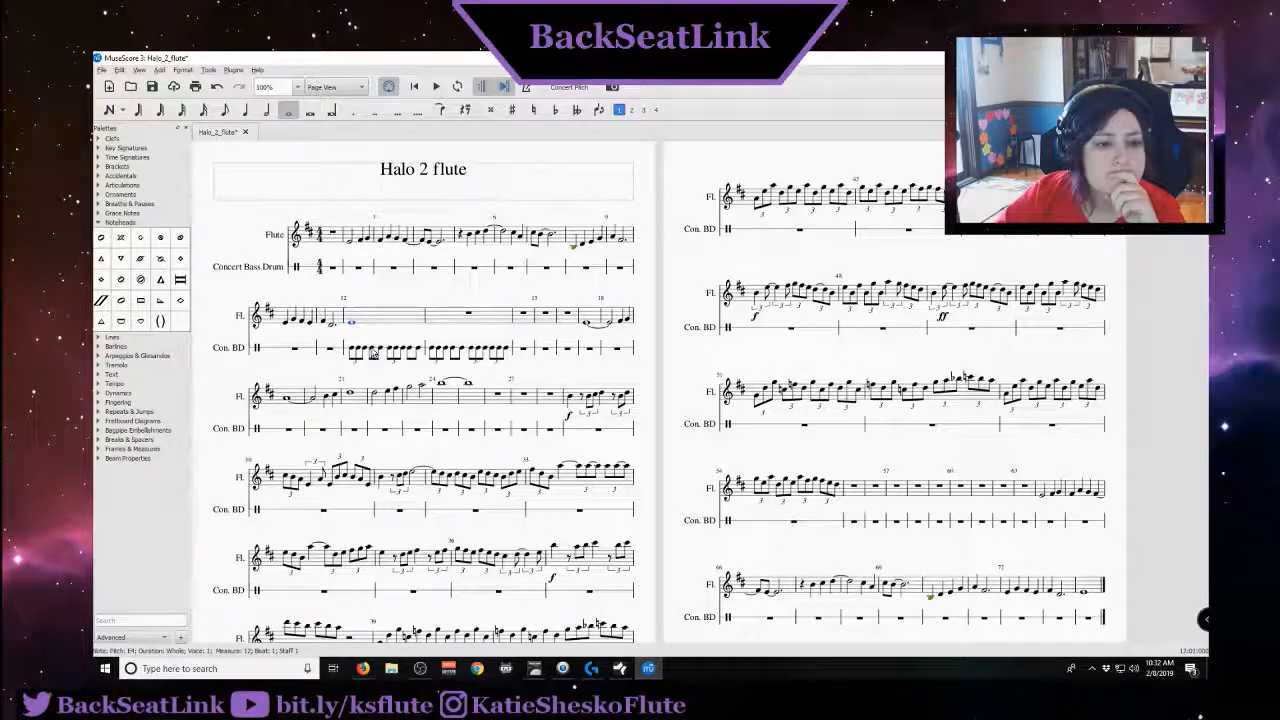
Dot the first regular eighth on beats 2 and 4 of measure 12 and on beat 2 of measure 13 in the bass drum staff
{"action": "left_click", "coordinate": [372, 349]}
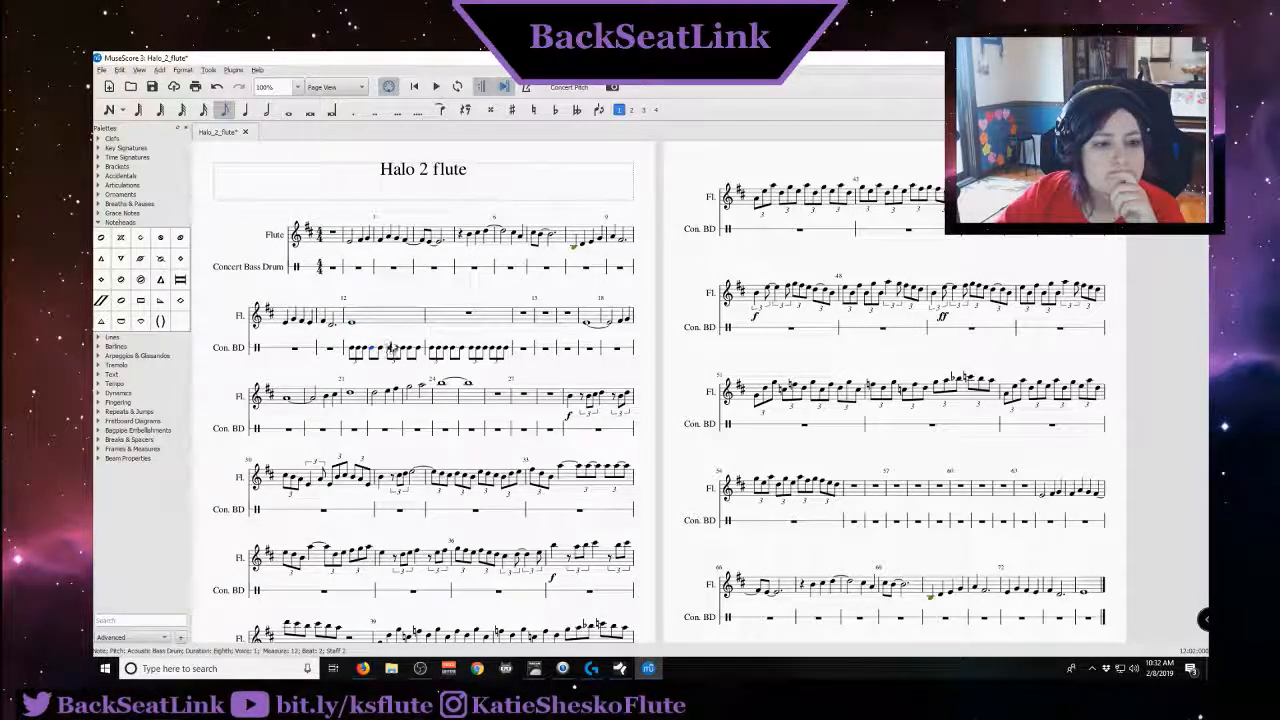
{"action": "left_click", "coordinate": [355, 111]}
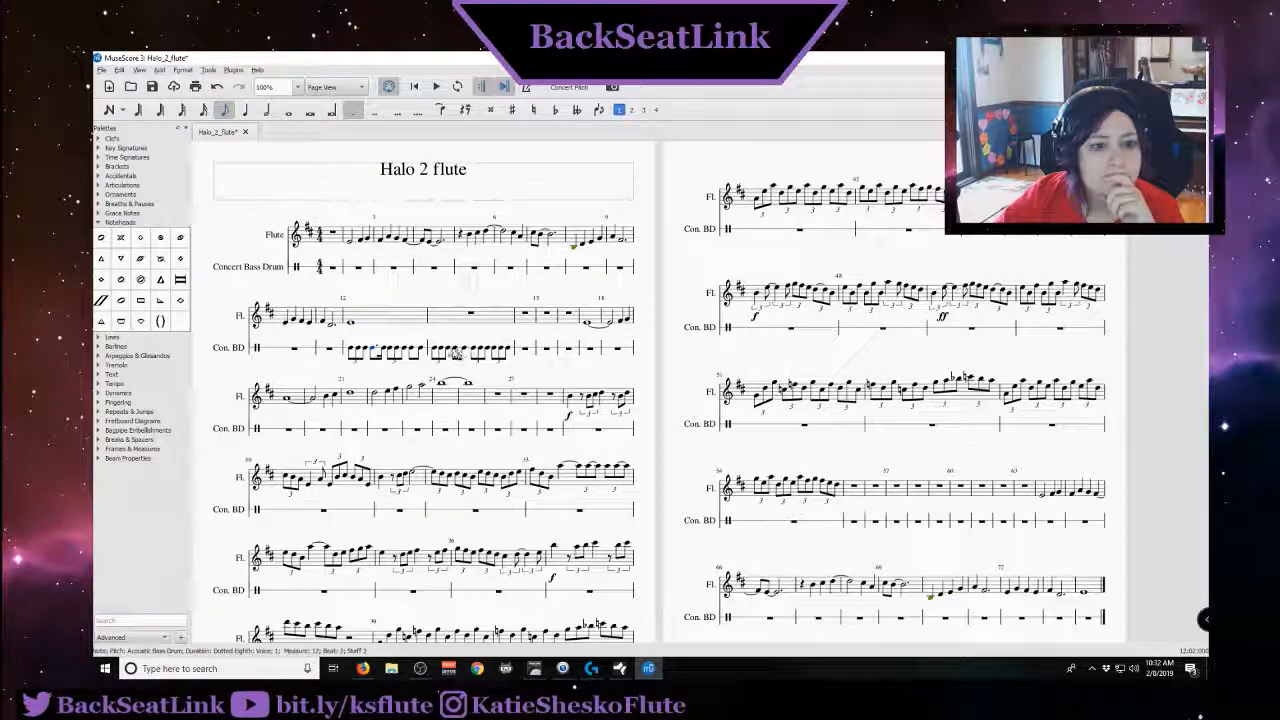
{"action": "left_click", "coordinate": [412, 352]}
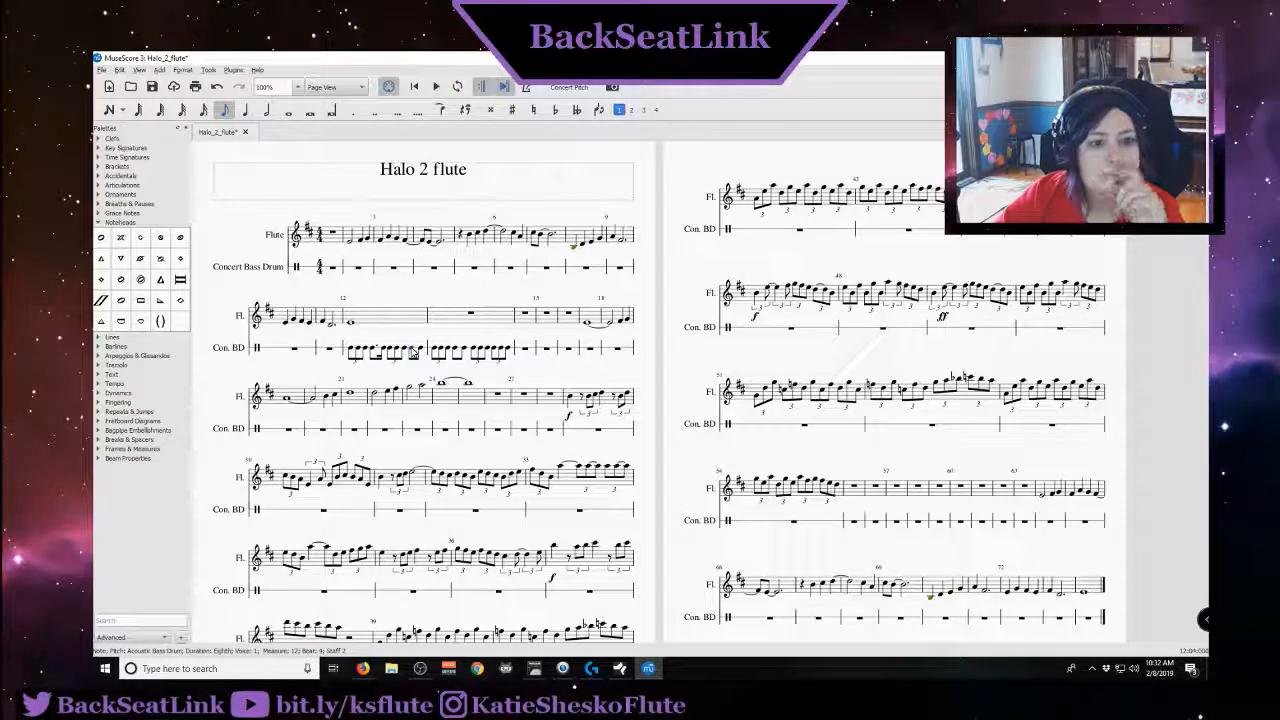
{"action": "left_click", "coordinate": [355, 111]}
{"action": "left_click", "coordinate": [459, 353]}
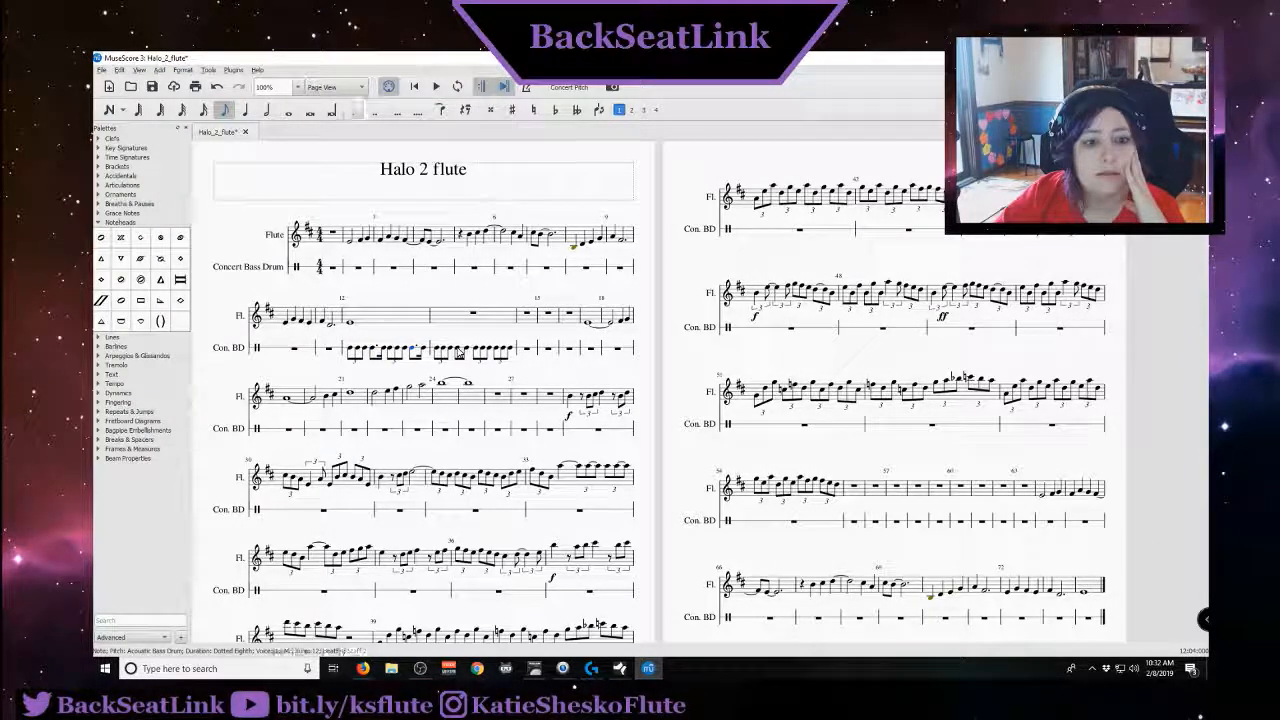
{"action": "left_click", "coordinate": [355, 111]}
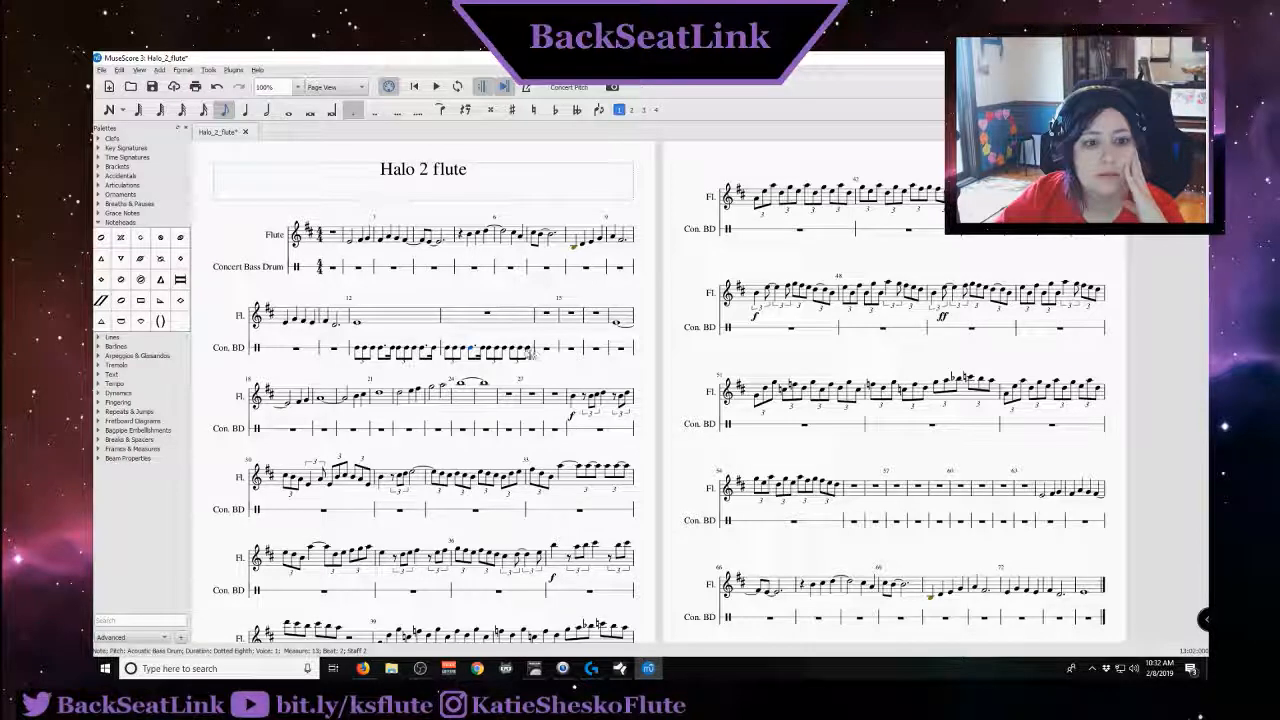
Play back the dotted bass drum rhythm from the first note of measure 12, and stop playback
{"action": "left_click", "coordinate": [356, 348]}
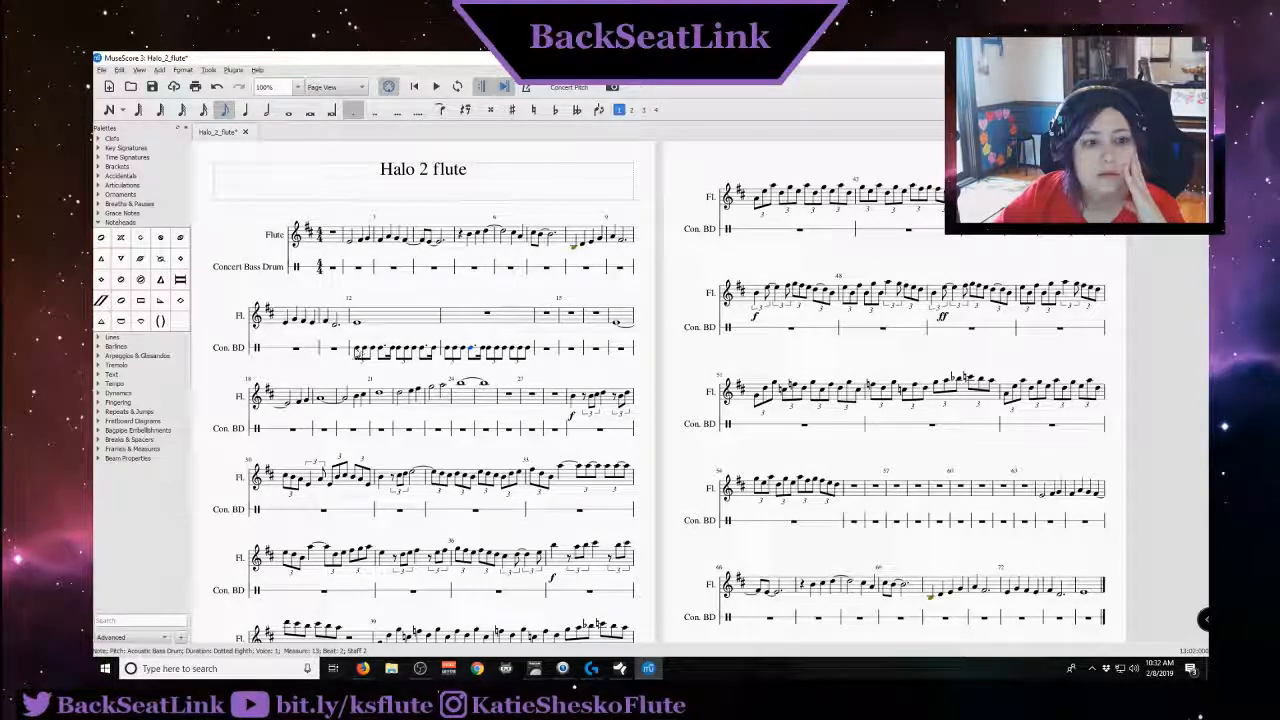
{"action": "left_click", "coordinate": [437, 88]}
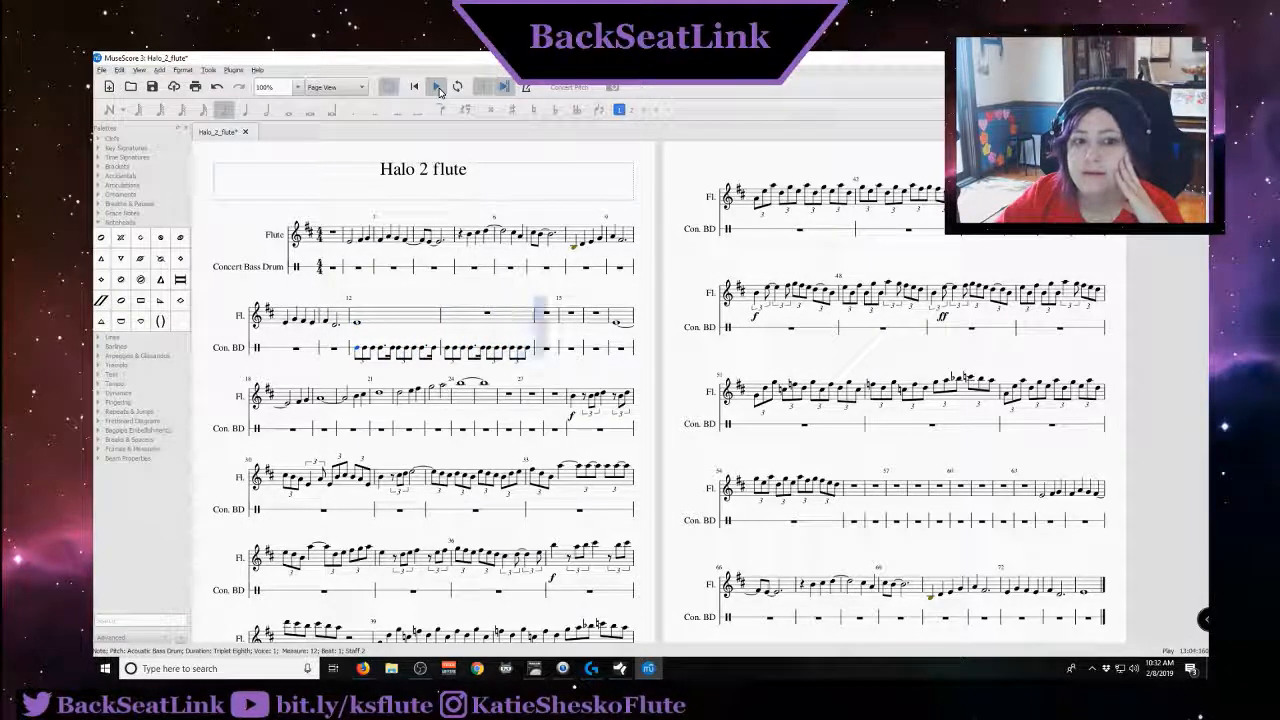
{"action": "left_click", "coordinate": [437, 88]}
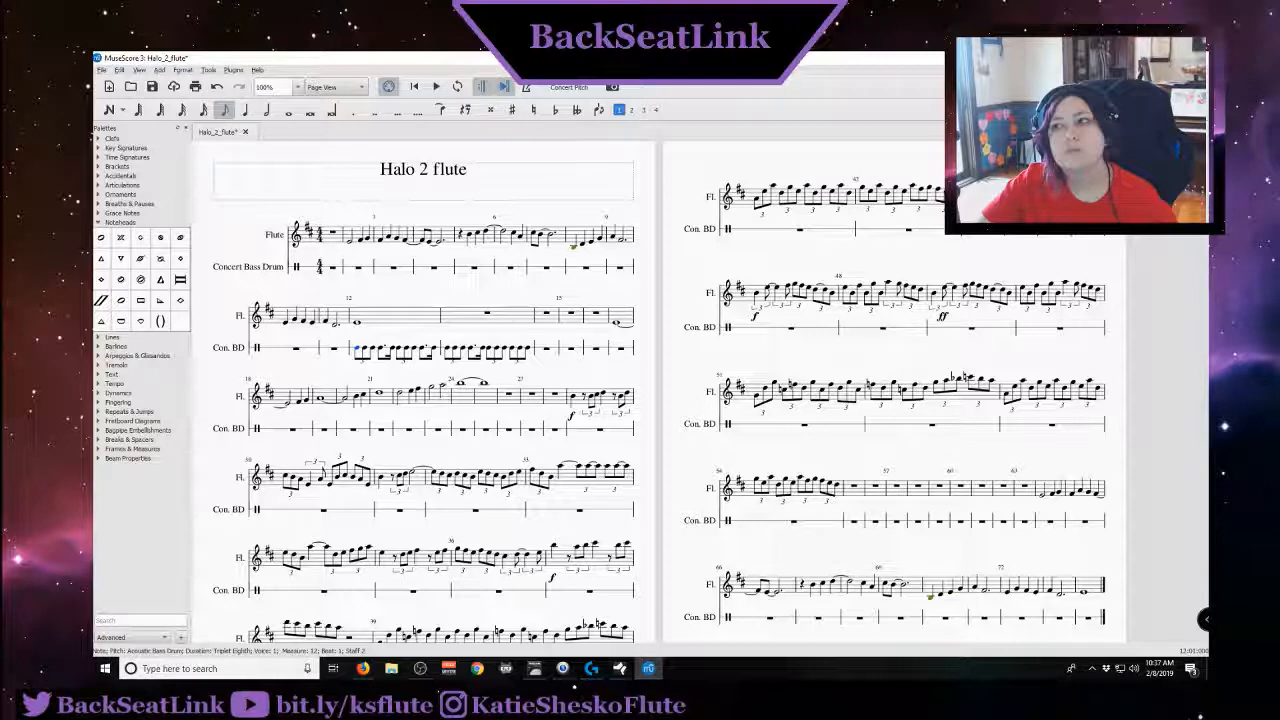
{"action": "key", "text": "alt+Tab"}
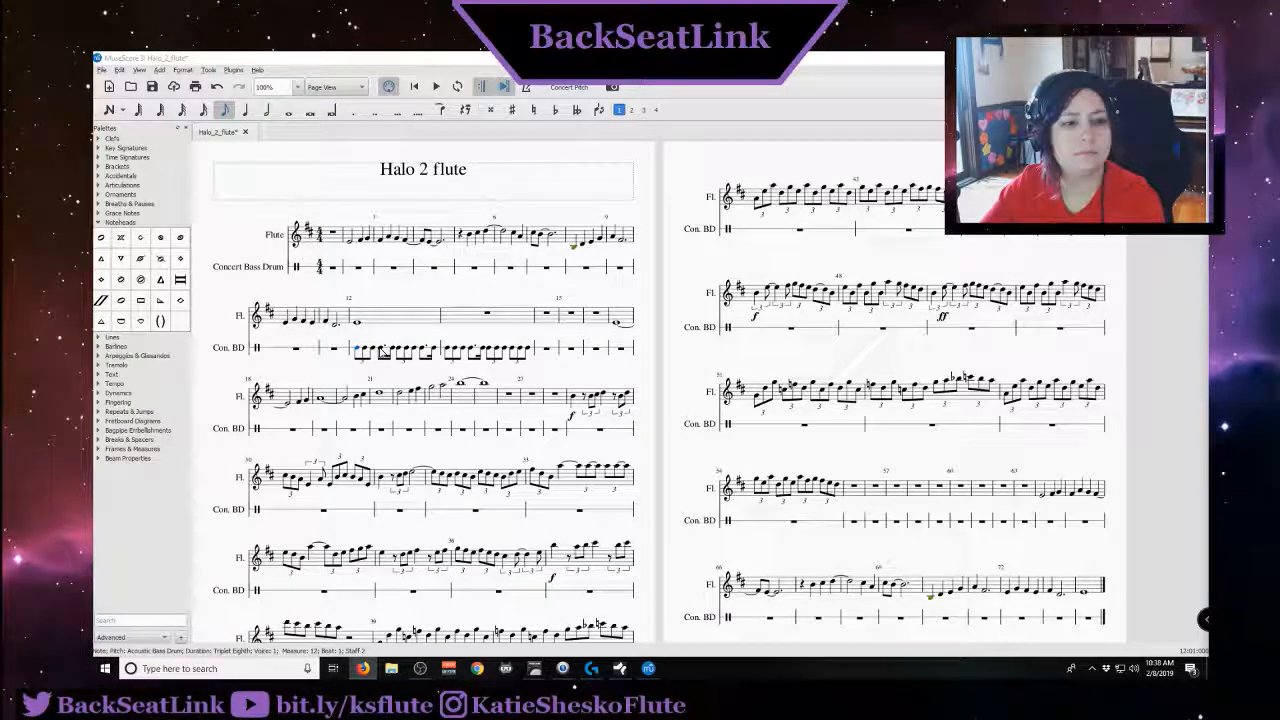
Change the dotted eighth on beat 2 of bass drum measure 12 to a quarter note and turn it into an eighth-note triplet
{"action": "left_click", "coordinate": [380, 349]}
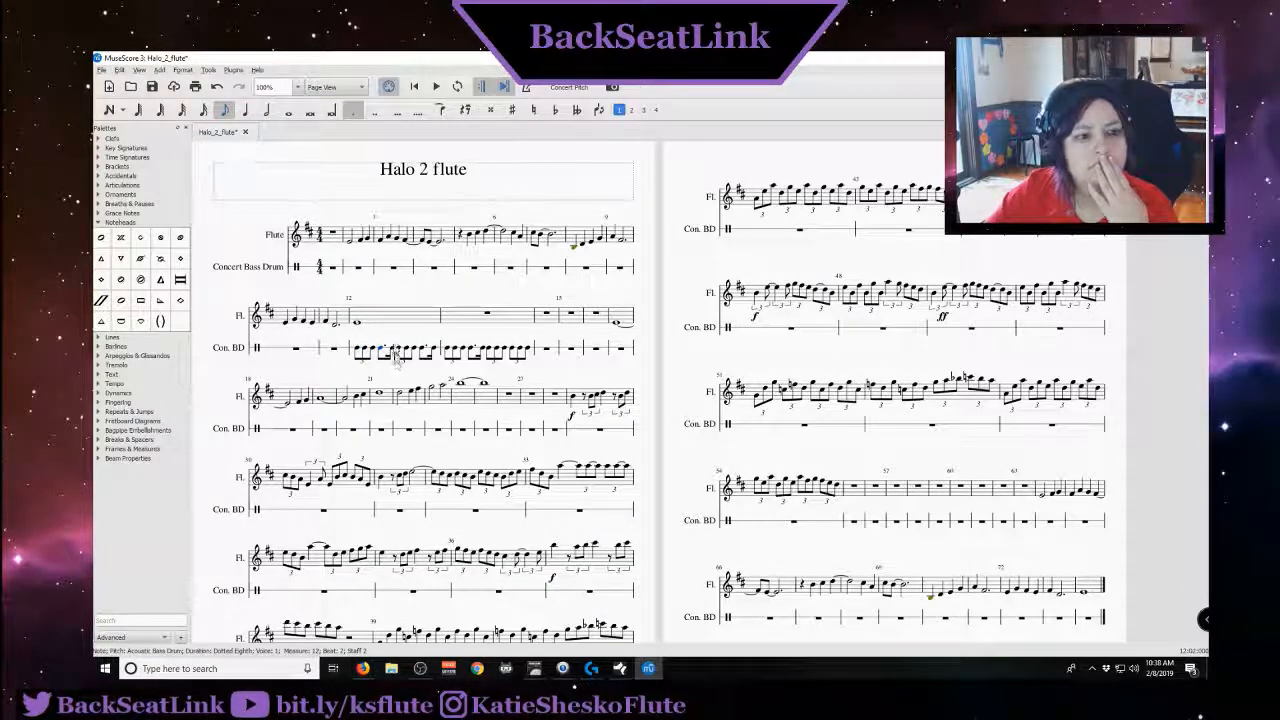
{"action": "left_click", "coordinate": [247, 111]}
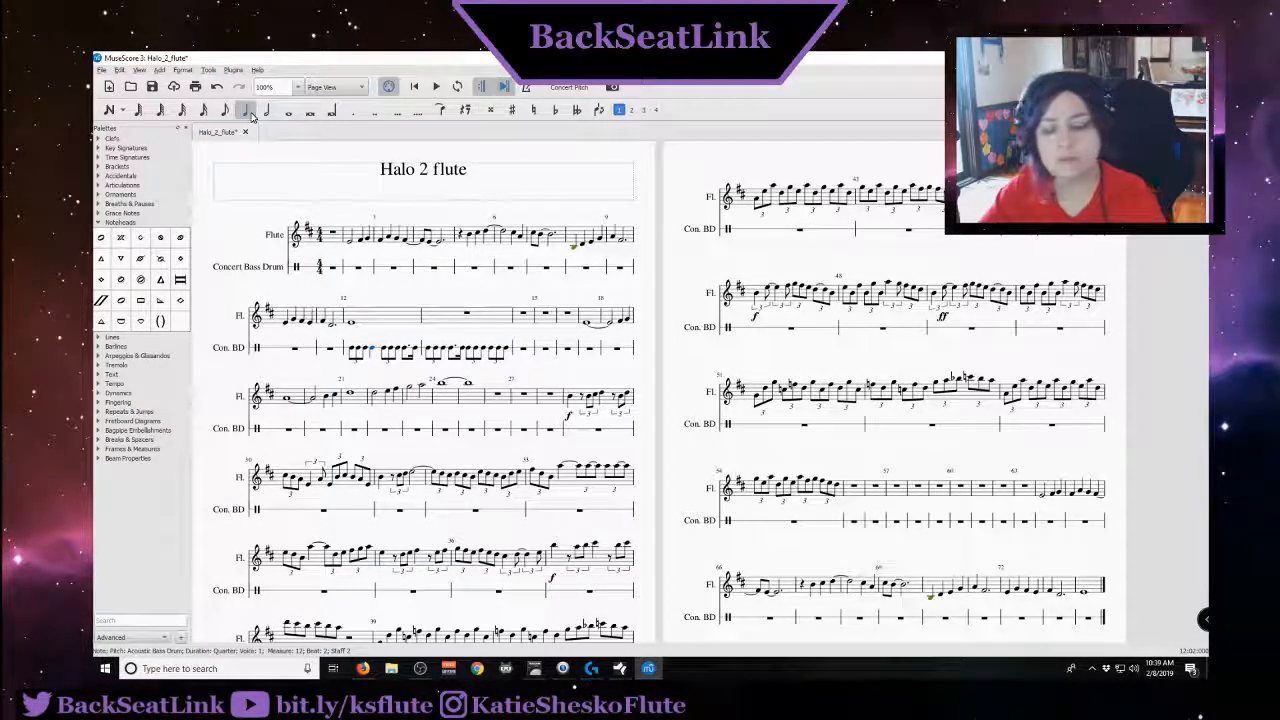
{"action": "key", "text": "ctrl+3"}
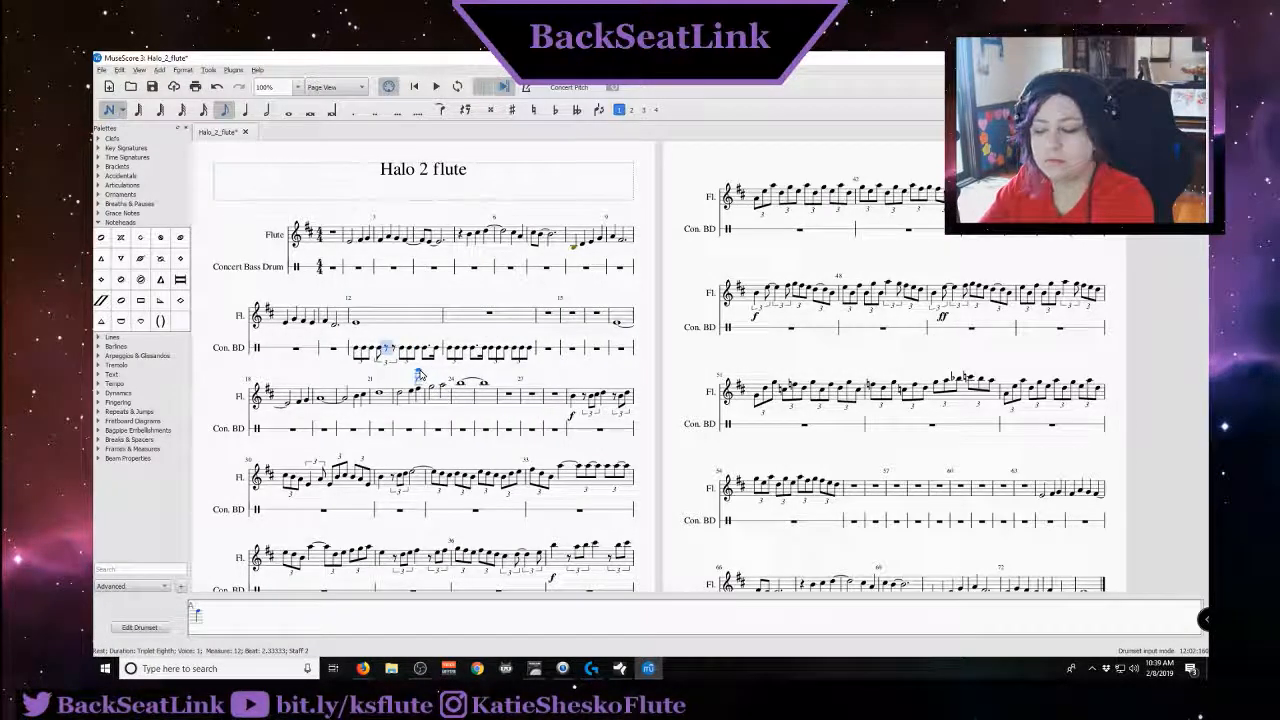
Fill the beat 2 triplet of measure 12 with a triplet quarter and a triplet eighth as Acoustic Bass Drum notes, and leave note input
{"action": "key", "text": "Left"}
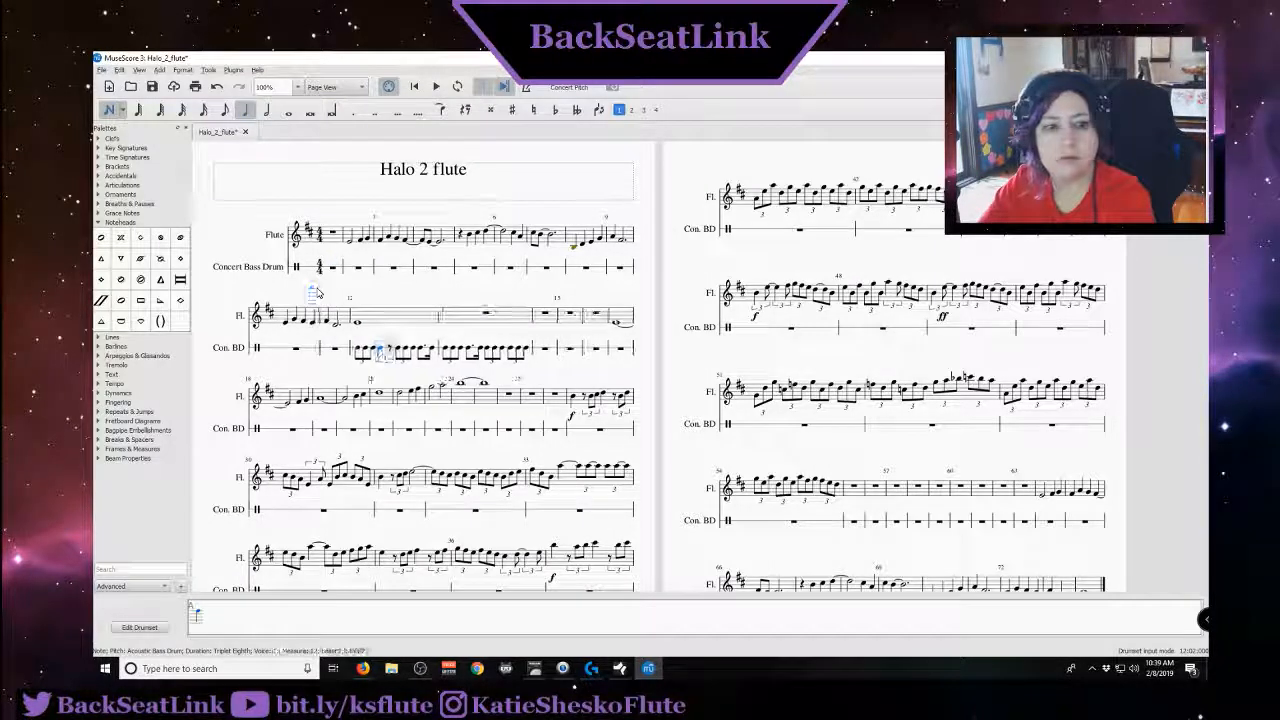
{"action": "key", "text": "5"}
{"action": "key", "text": "a"}
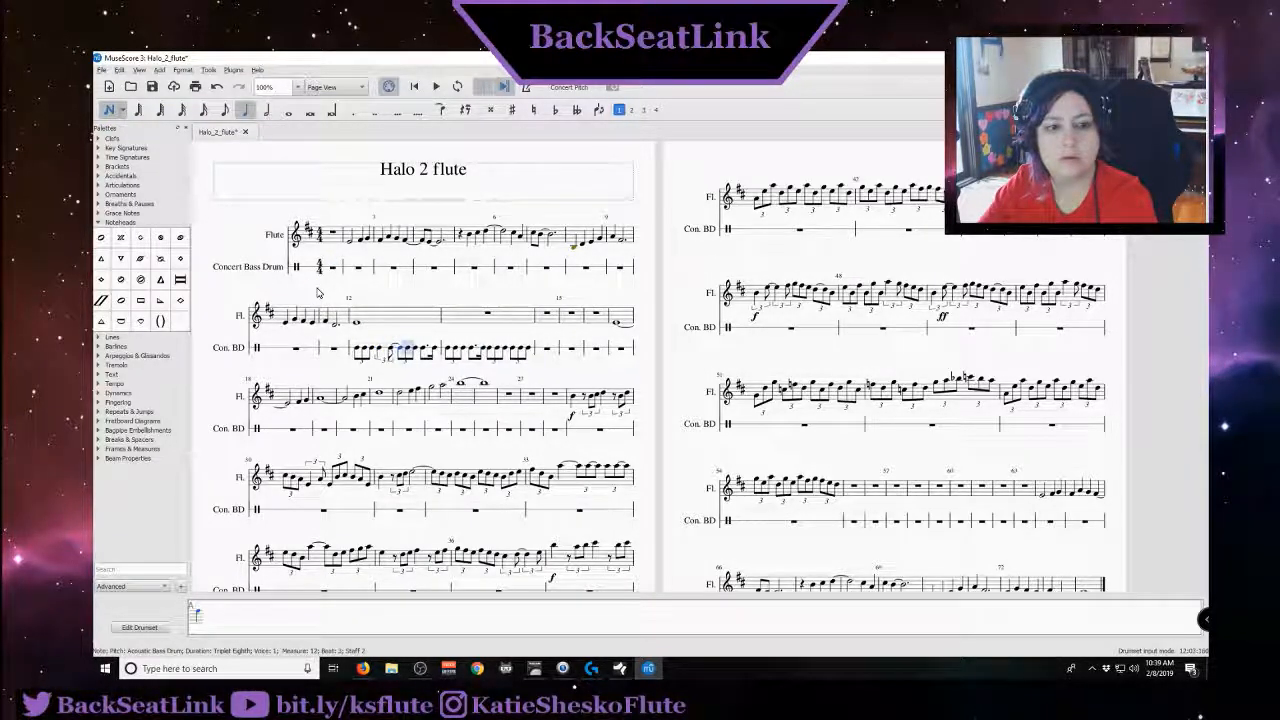
{"action": "key", "text": "ctrl+z"}
{"action": "left_click", "coordinate": [226, 111]}
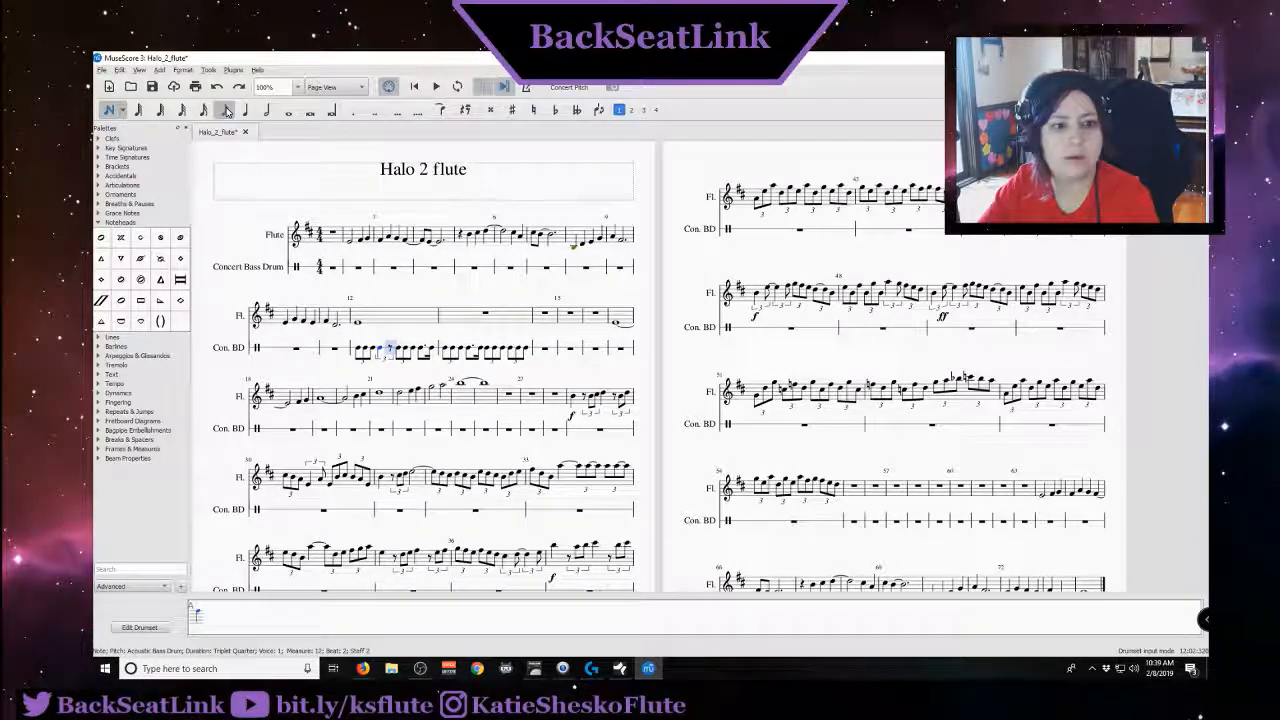
{"action": "key", "text": "a"}
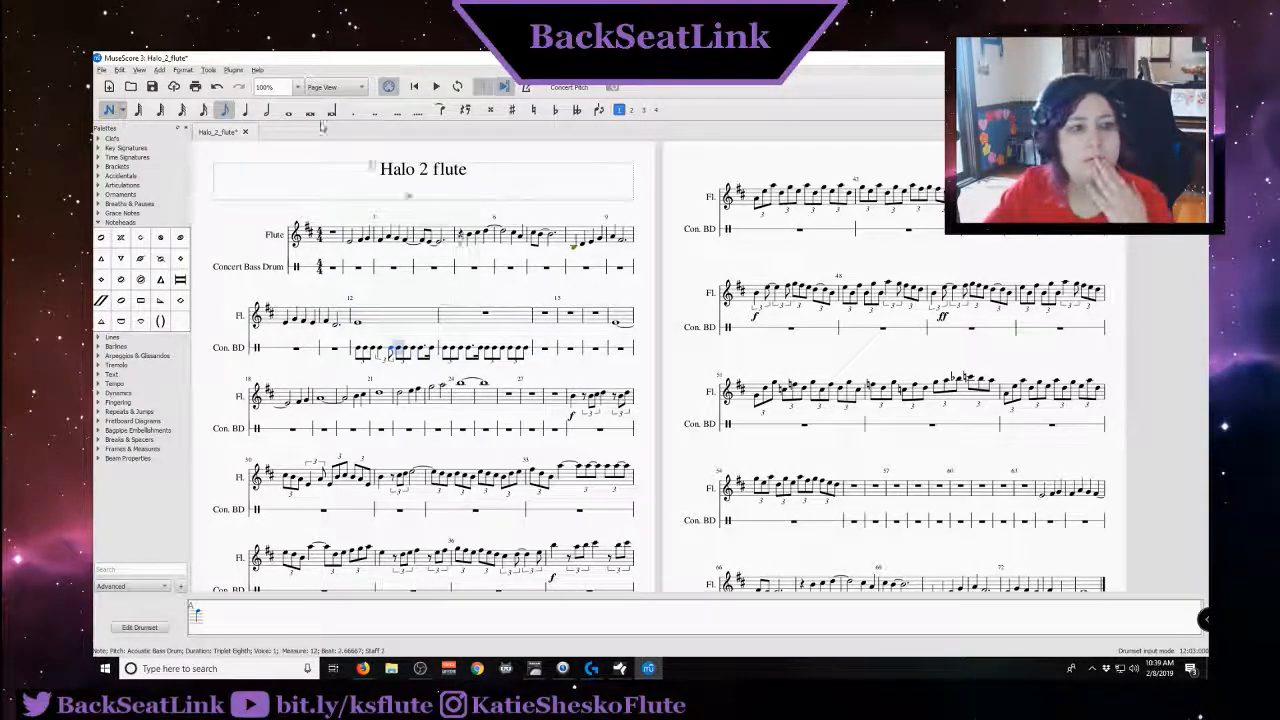
{"action": "left_click", "coordinate": [109, 110]}
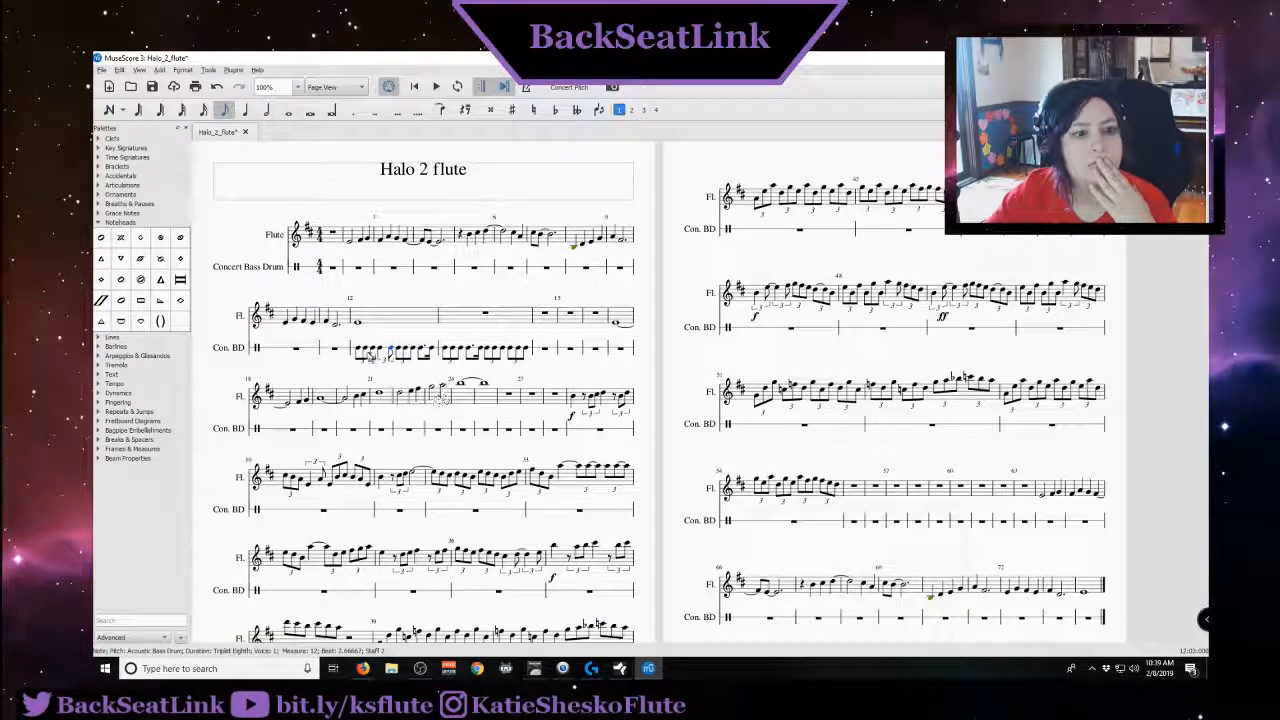
Play back measure 12 with the quarter-eighth triplet on beat 2, and stop playback
{"action": "left_click", "coordinate": [436, 87]}
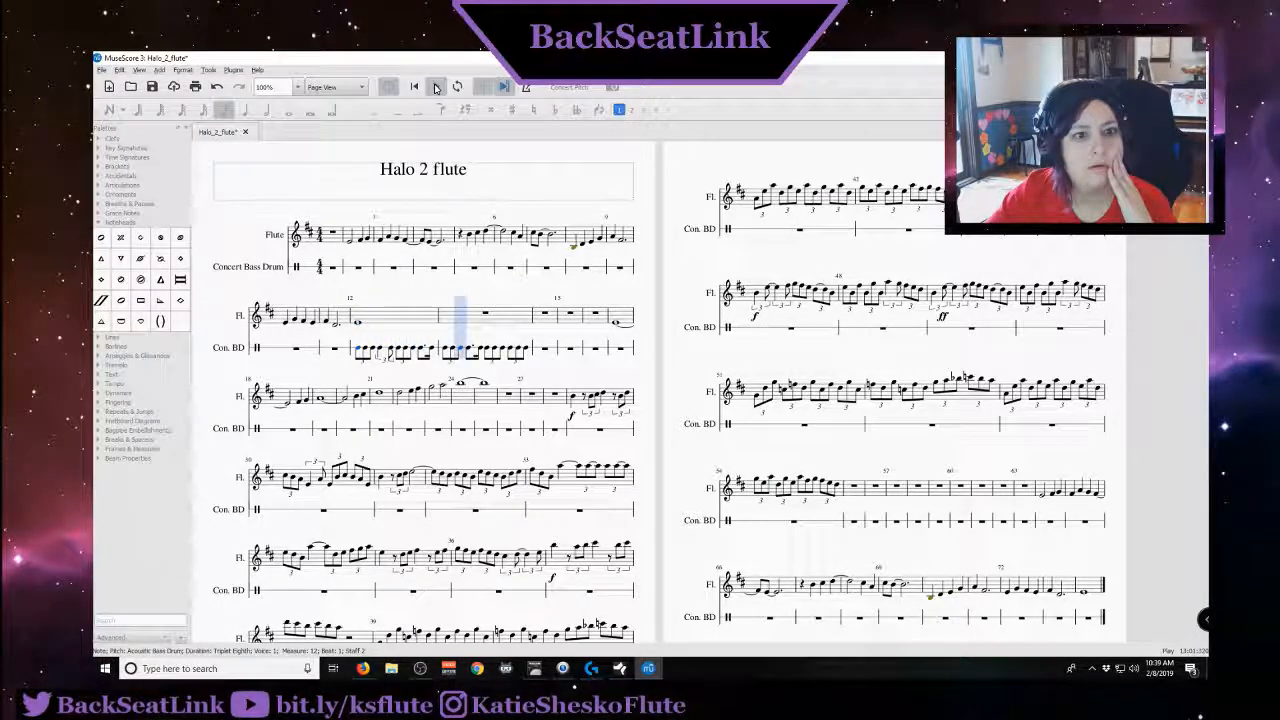
{"action": "key", "text": "space"}
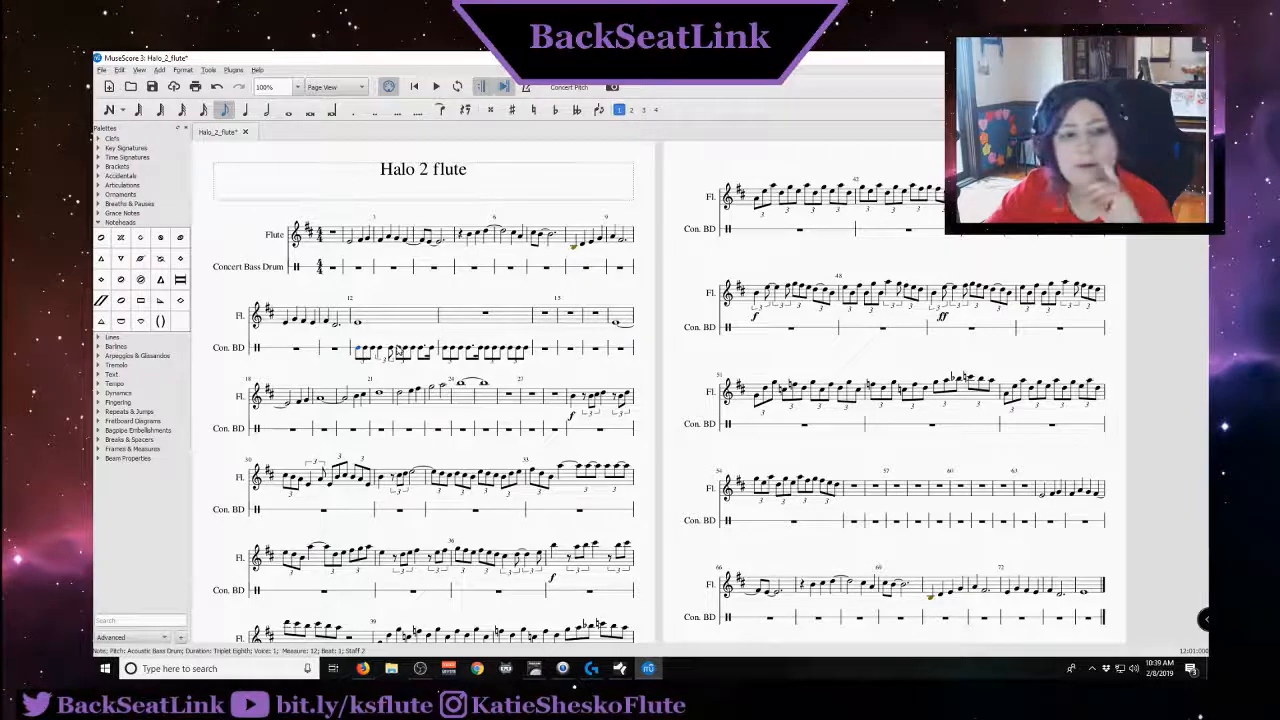
{"action": "left_click", "coordinate": [391, 353]}
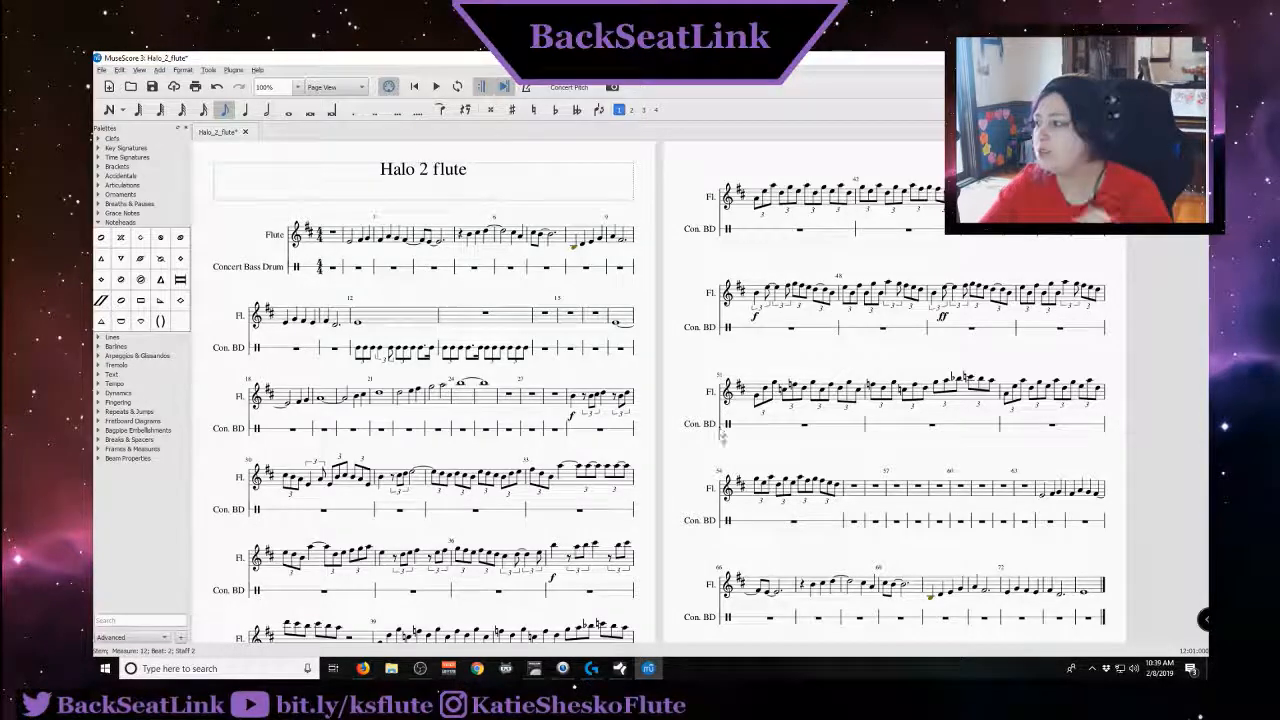
{"action": "left_click", "coordinate": [380, 352]}
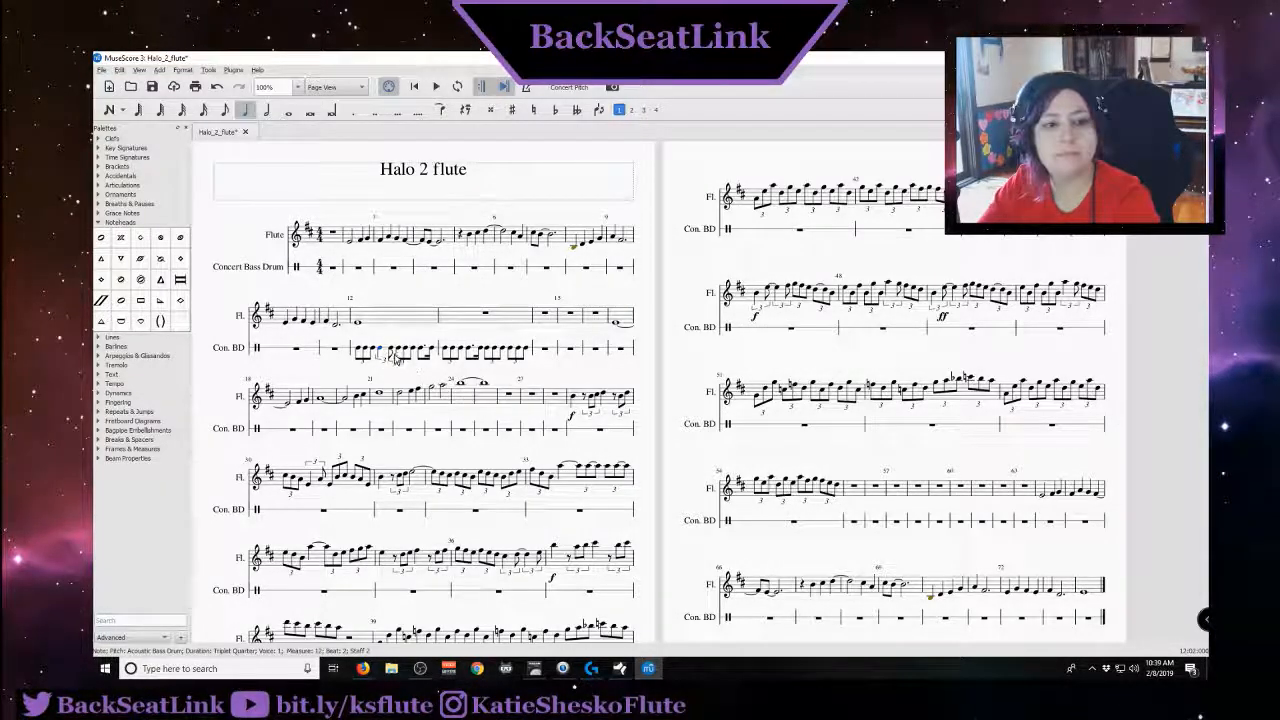
{"action": "left_click", "coordinate": [390, 352], "text": "ctrl"}
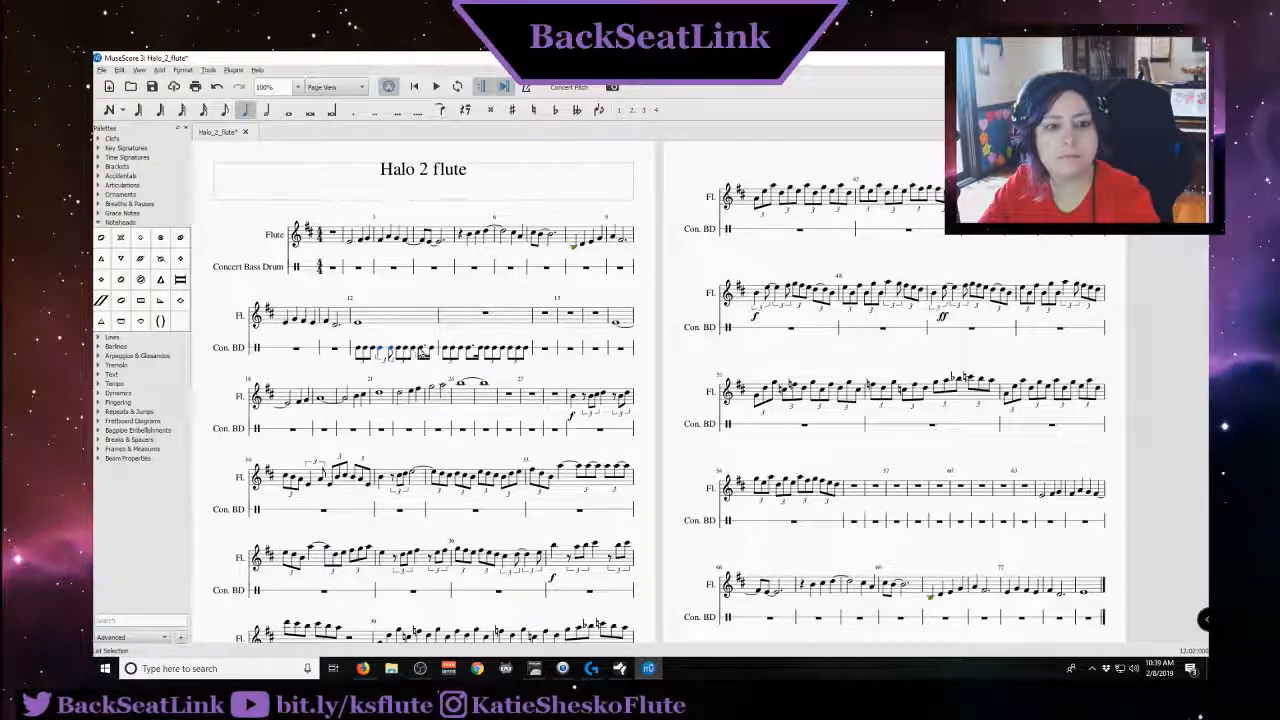
{"action": "left_click", "coordinate": [421, 350]}
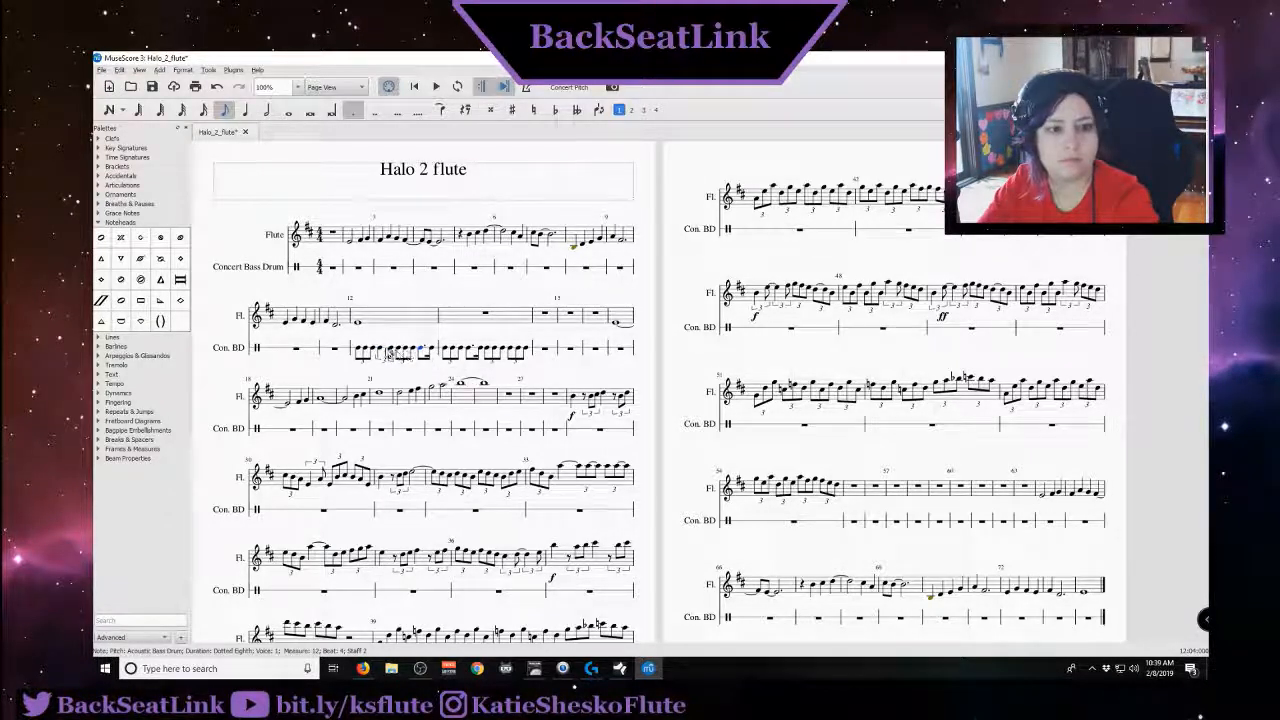
{"action": "left_click", "coordinate": [380, 350]}
{"action": "left_click", "coordinate": [431, 361]}
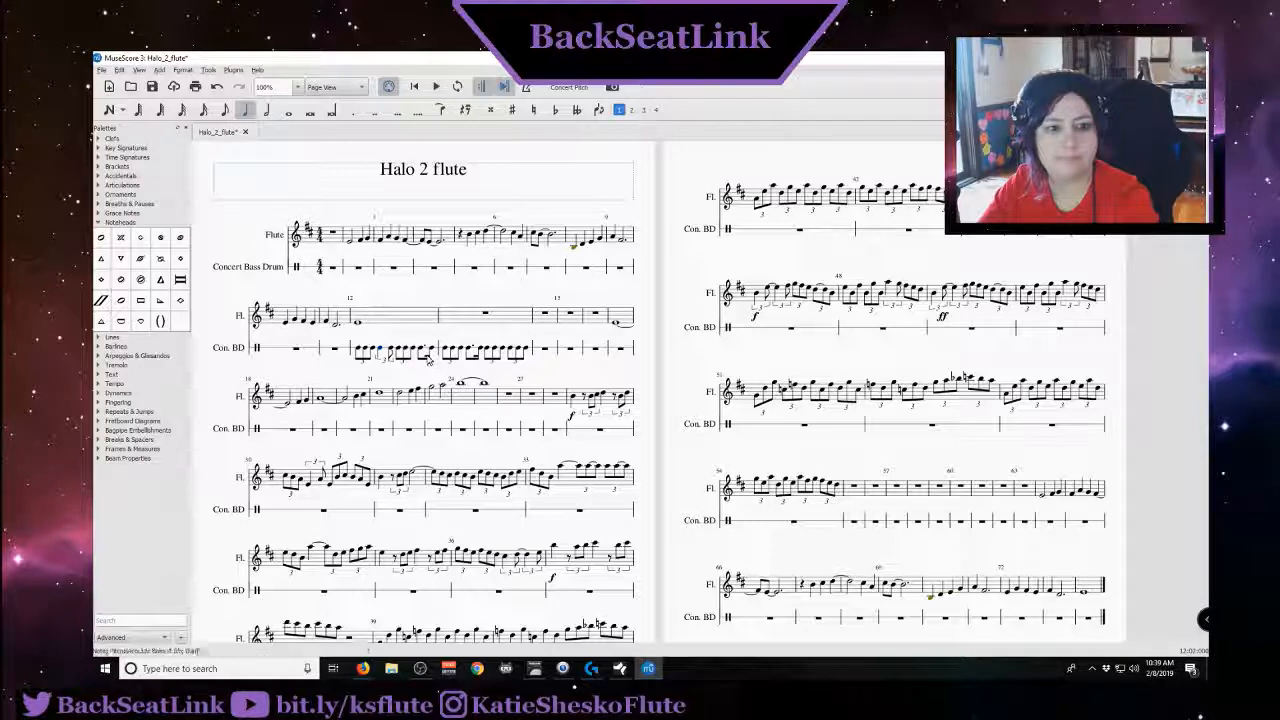
Delete the dotted eighth and the sixteenth on beat 4 of measure 12 in the bass drum staff
{"action": "left_click", "coordinate": [431, 350]}
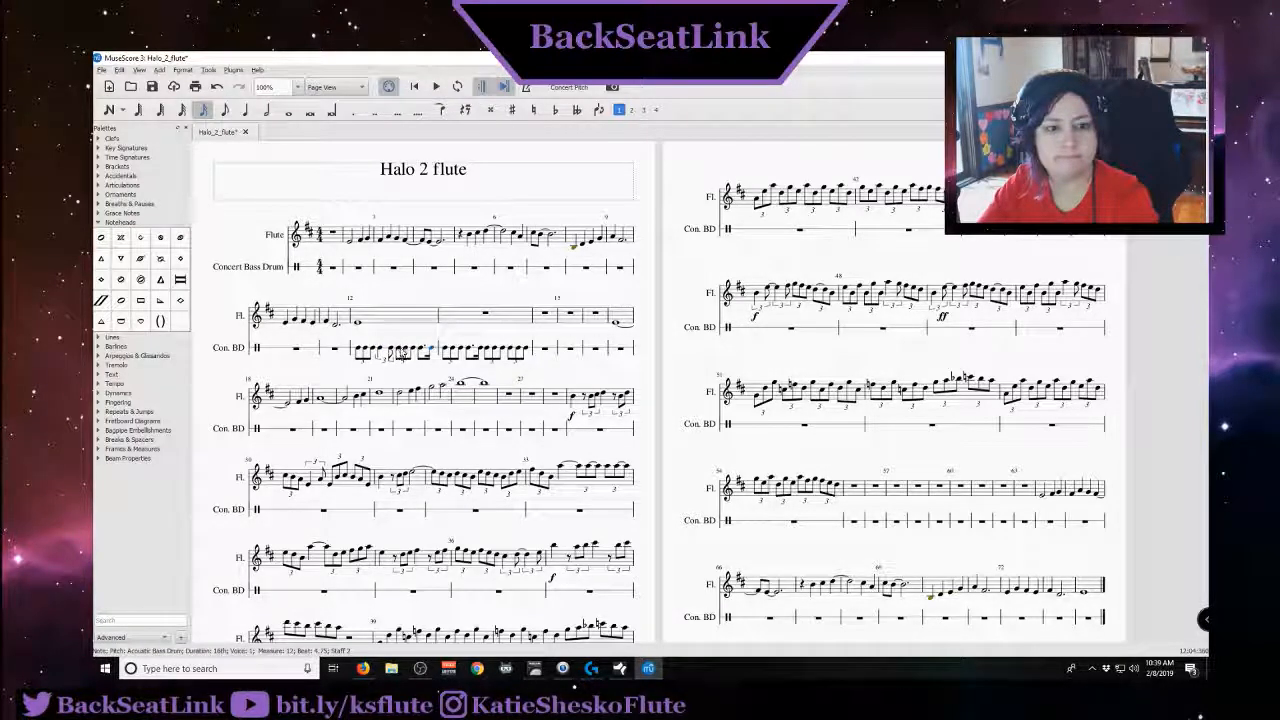
{"action": "left_click", "coordinate": [423, 351]}
{"action": "key", "text": "Delete"}
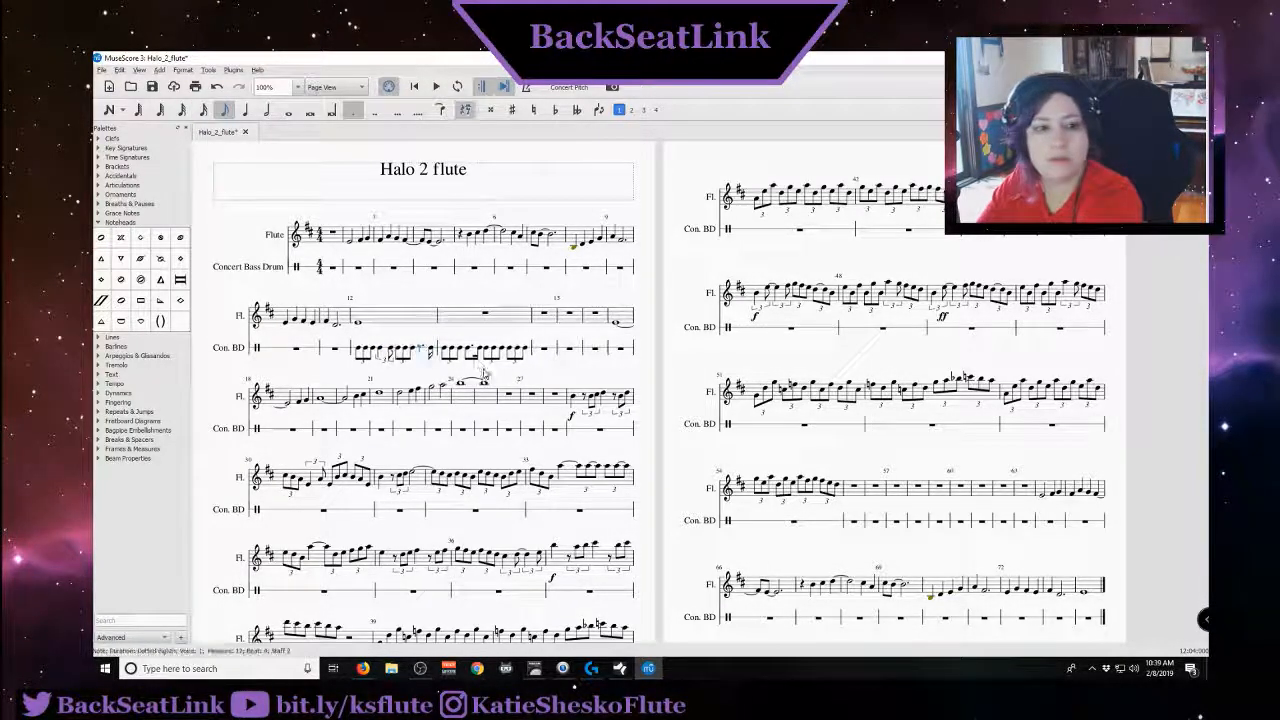
{"action": "left_click", "coordinate": [431, 350]}
{"action": "key", "text": "Delete"}
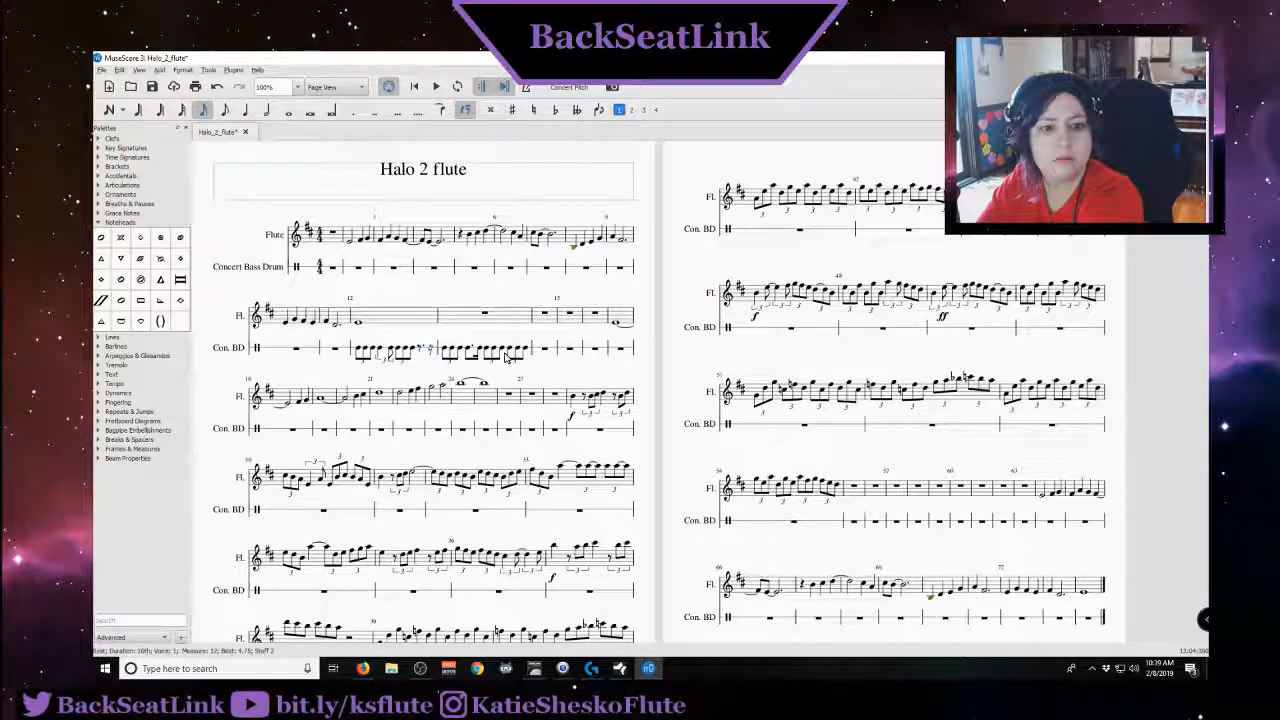
Delete the dotted eighth and the sixteenth on beat 2 of measure 13 in the bass drum staff
{"action": "left_click", "coordinate": [469, 351]}
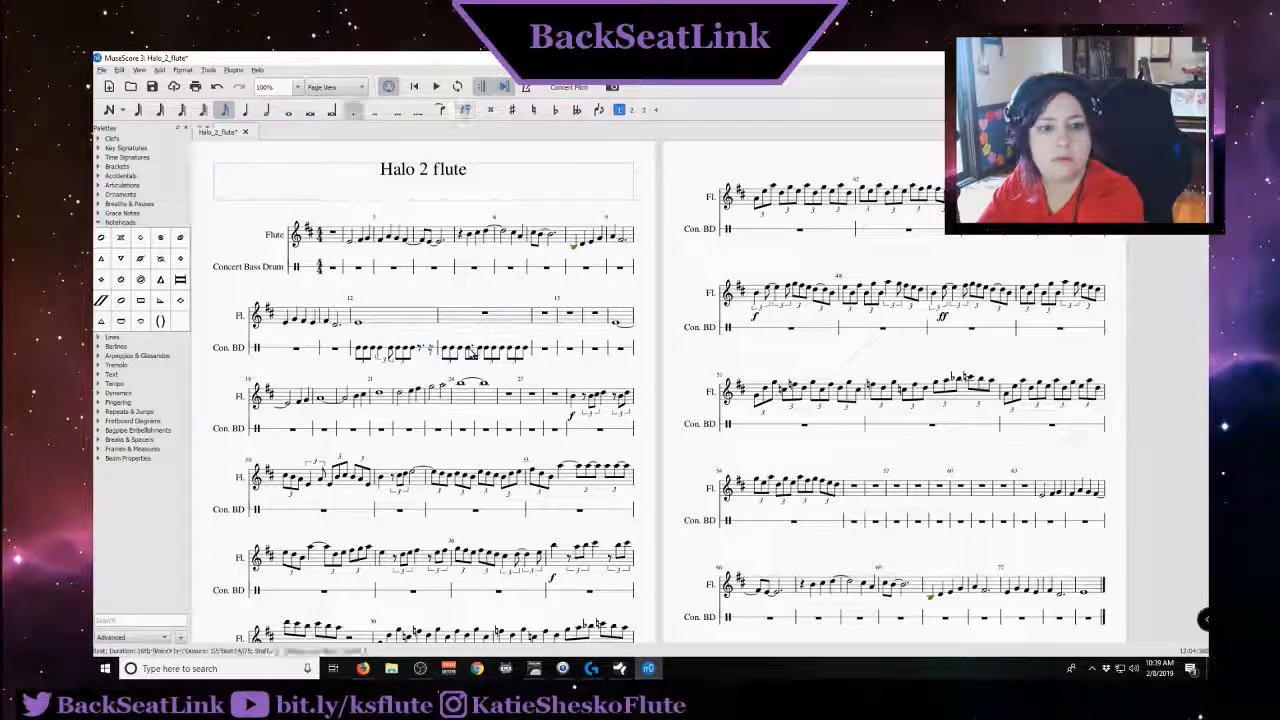
{"action": "key", "text": "Delete"}
{"action": "left_click", "coordinate": [479, 351]}
{"action": "key", "text": "Delete"}
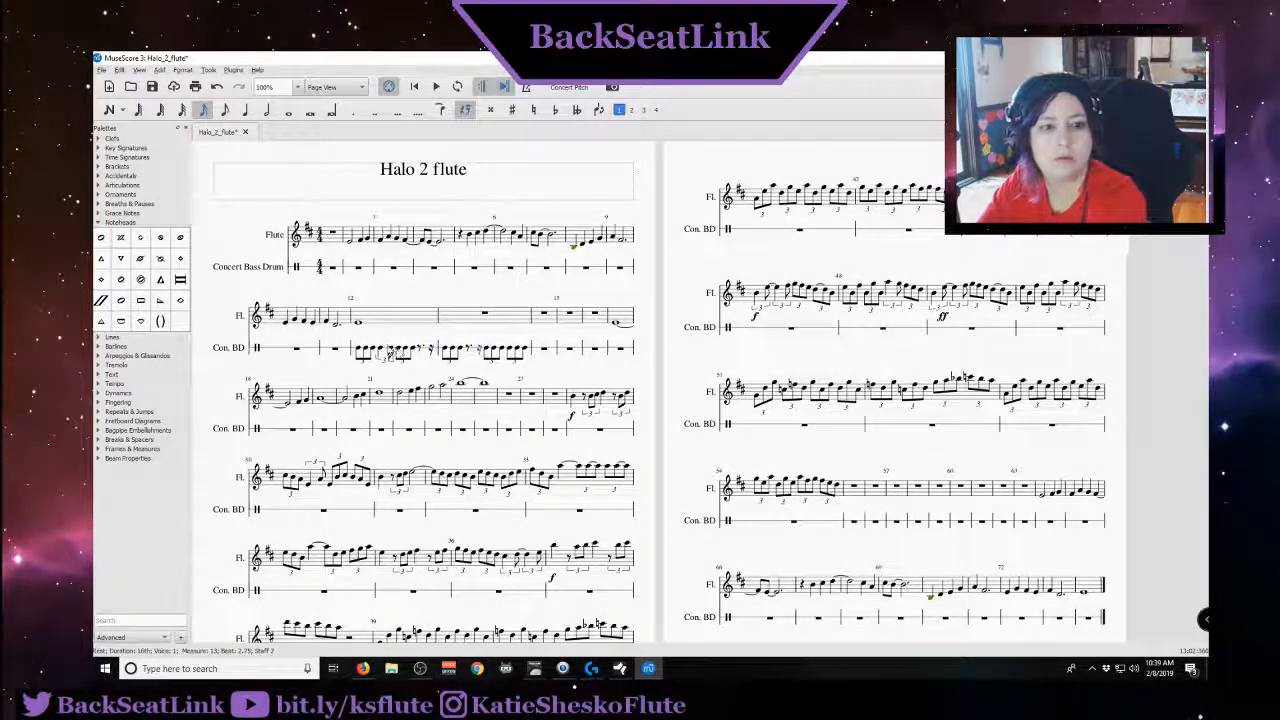
Merge the rests on beat 4 of bass drum measure 12 and beat 2 of measure 13 into quarter rests
{"action": "left_click", "coordinate": [420, 351]}
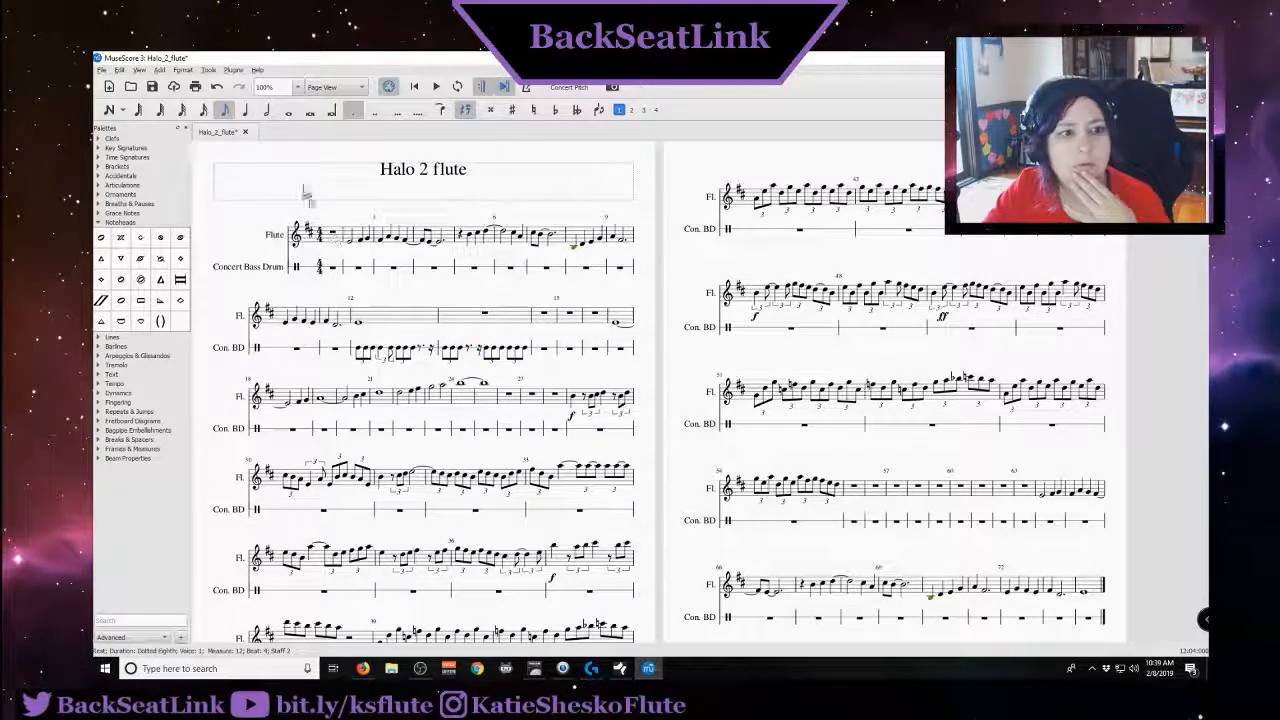
{"action": "left_click", "coordinate": [245, 110]}
{"action": "left_click", "coordinate": [438, 355]}
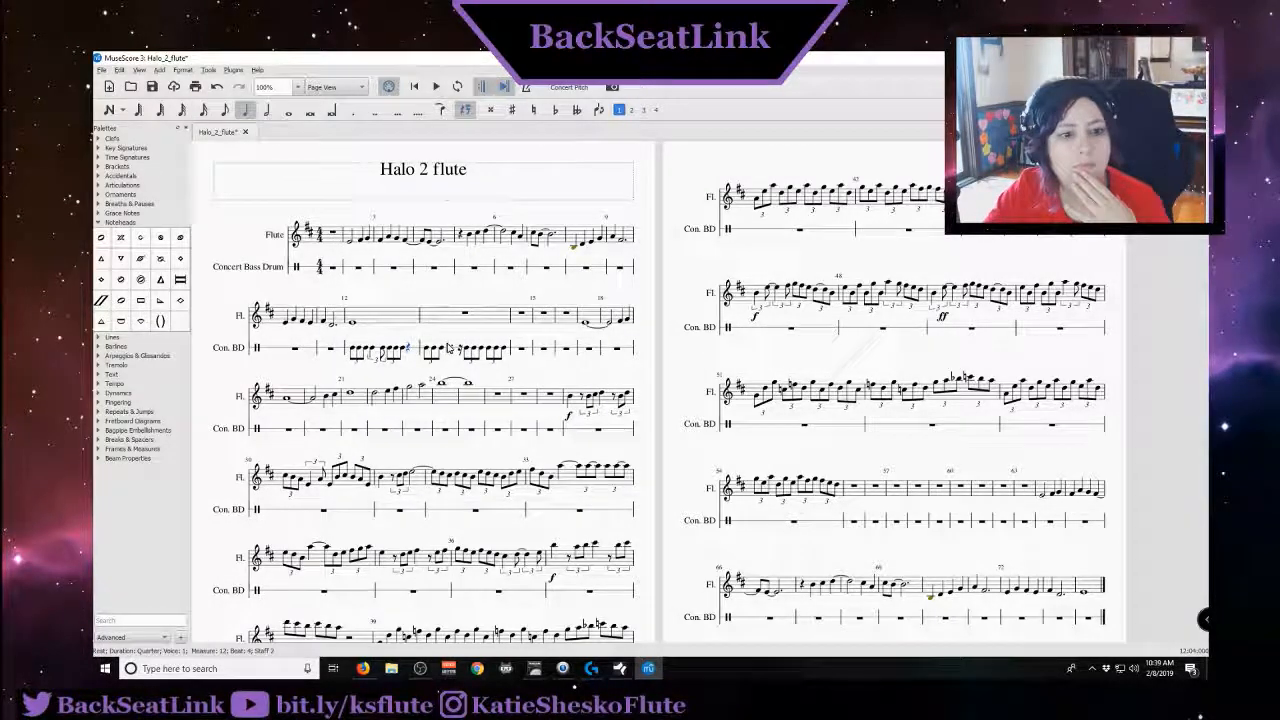
{"action": "left_click", "coordinate": [247, 111]}
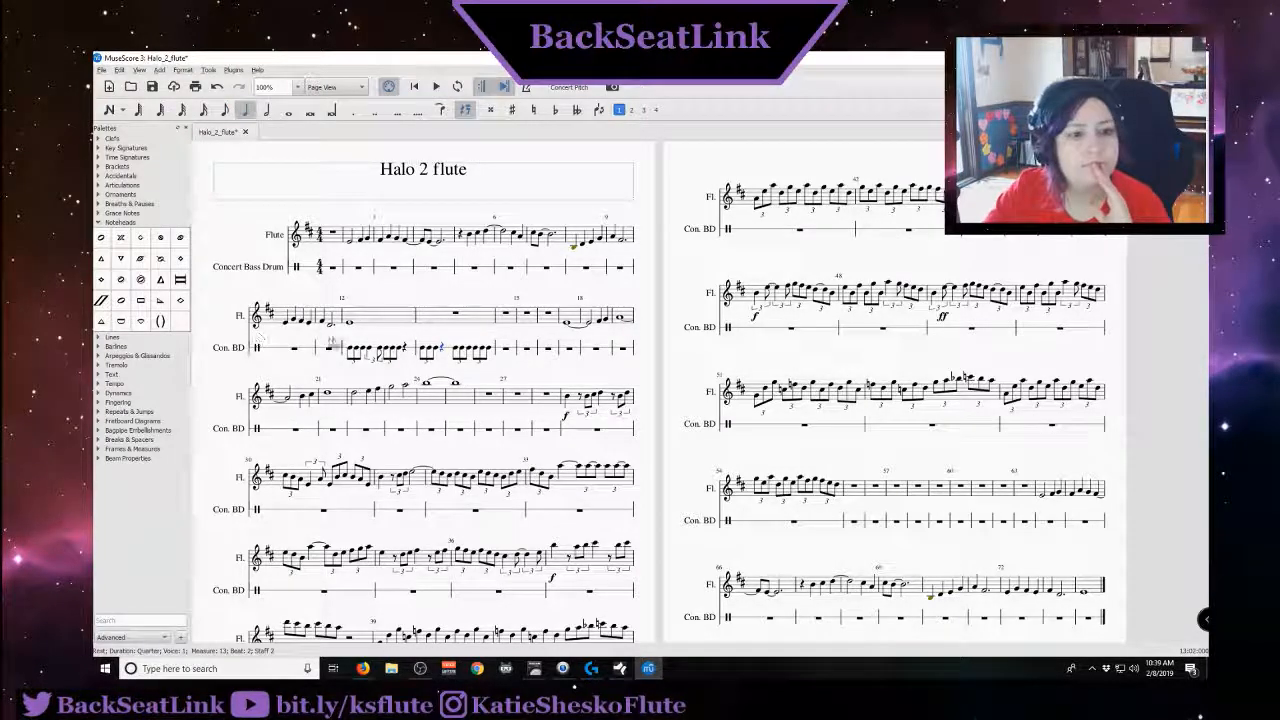
Copy the quarter-eighth triplet on beat 2 of bass drum measure 12 to beat 4 of measure 12 and beat 2 of measure 13
{"action": "left_click", "coordinate": [372, 353]}
{"action": "left_click", "coordinate": [371, 352]}
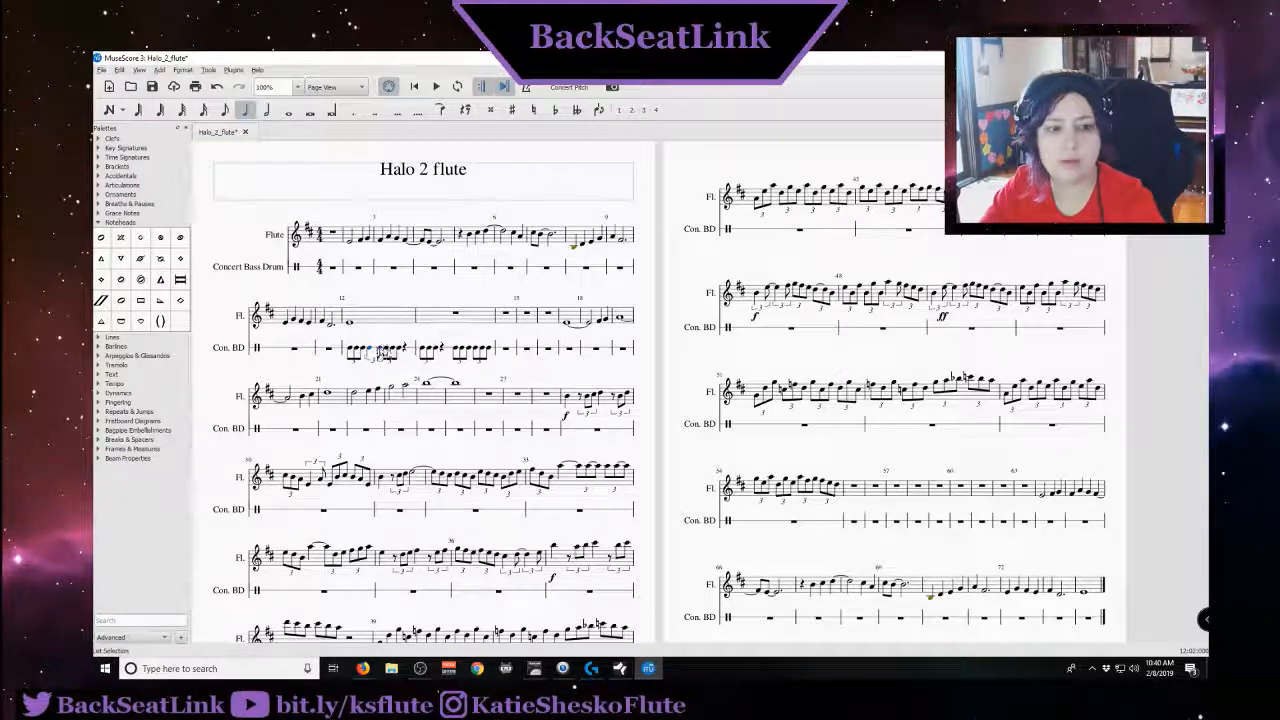
{"action": "left_click", "coordinate": [407, 347], "text": "shift"}
{"action": "left_click", "coordinate": [406, 348]}
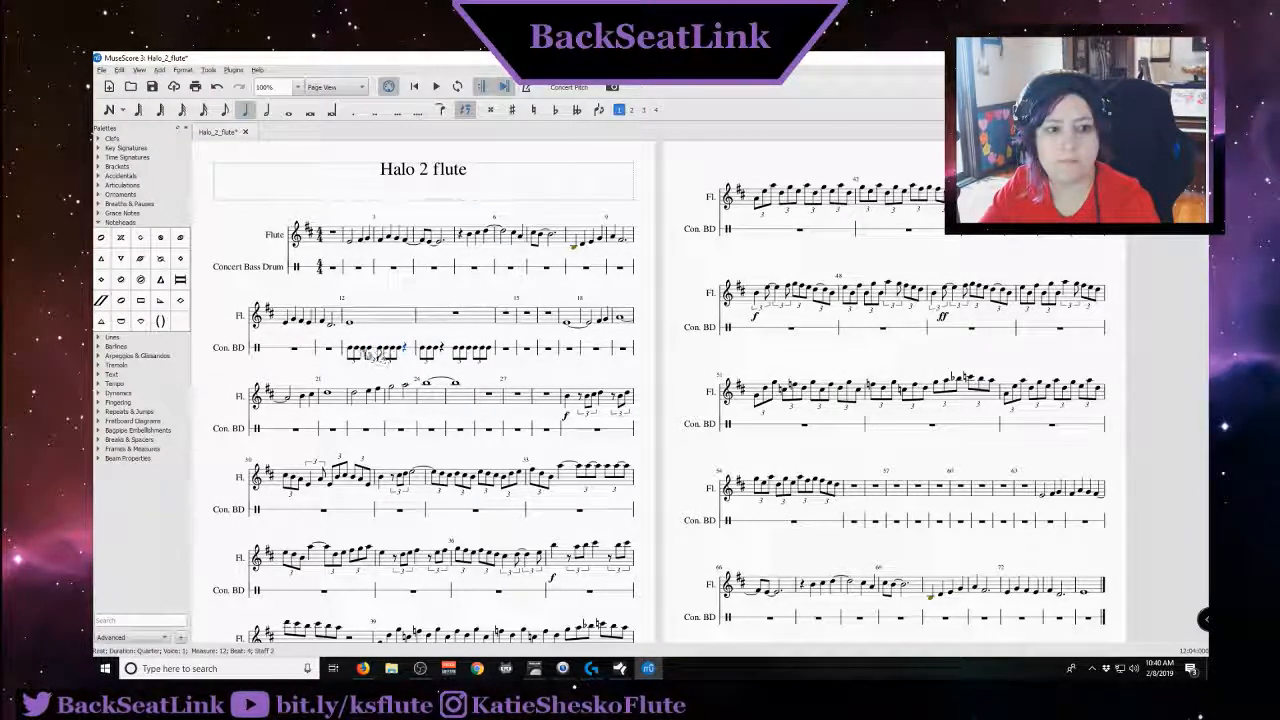
{"action": "left_click", "coordinate": [380, 352], "text": "shift"}
{"action": "key", "text": "ctrl+c"}
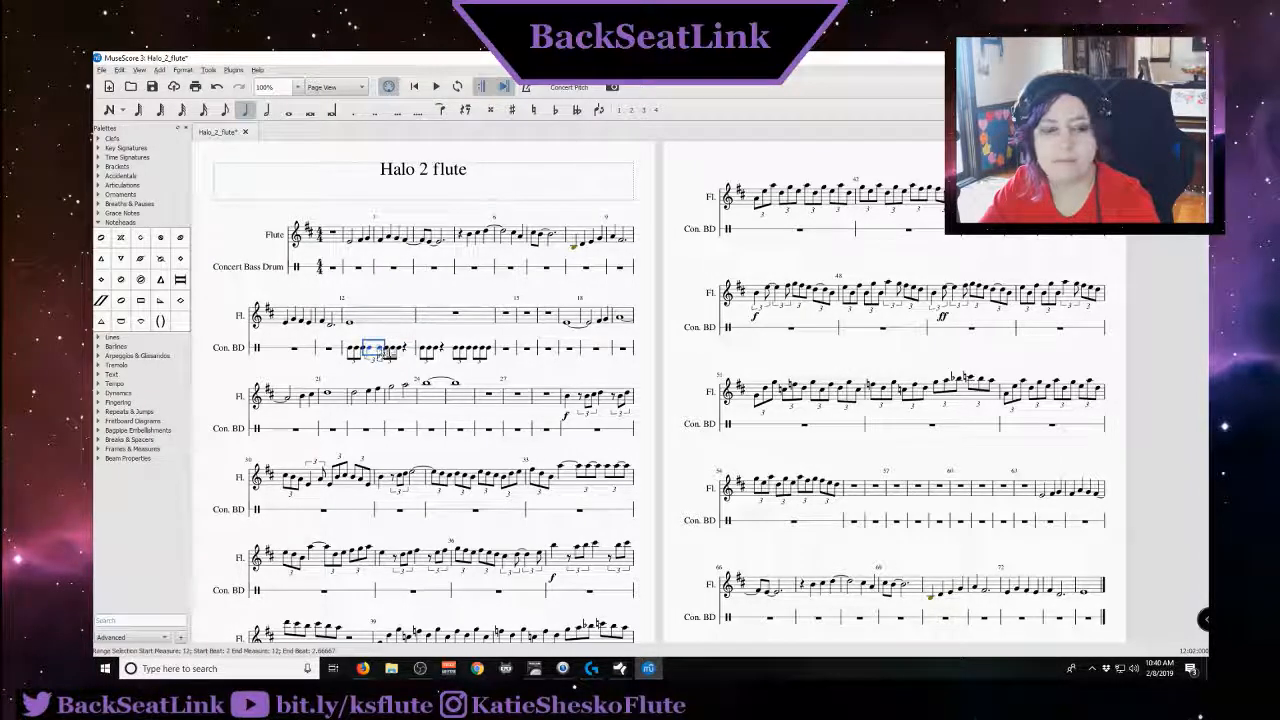
{"action": "left_click", "coordinate": [404, 348]}
{"action": "key", "text": "ctrl+v"}
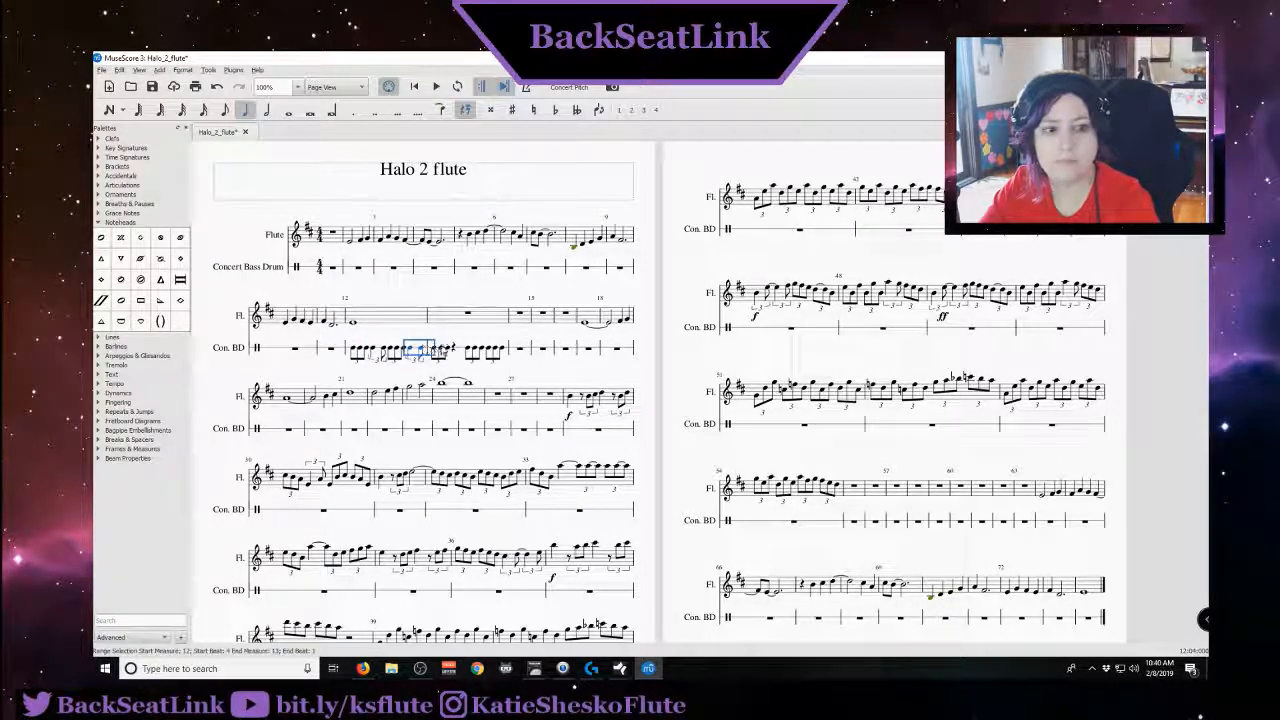
{"action": "left_click", "coordinate": [453, 348]}
{"action": "key", "text": "ctrl+v"}
{"action": "left_click", "coordinate": [541, 371]}
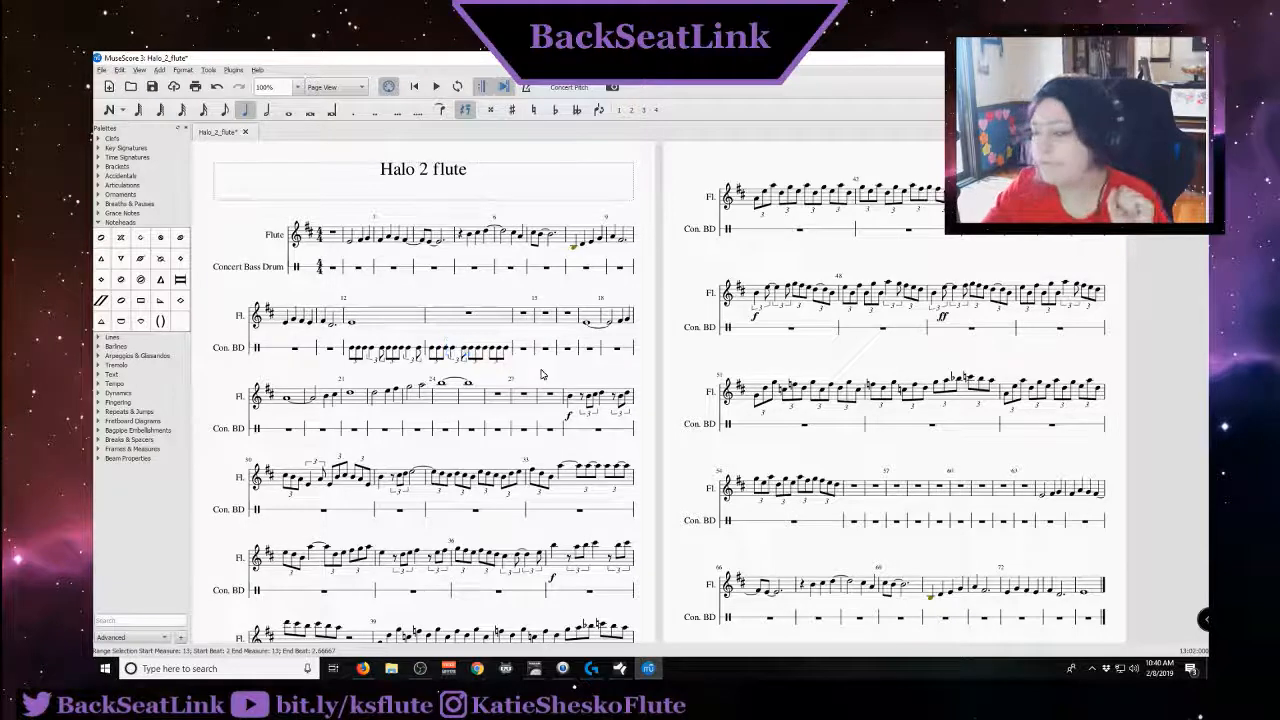
Play back the revised bass drum rhythm from the start of measure 12, and stop playback
{"action": "left_click", "coordinate": [352, 349]}
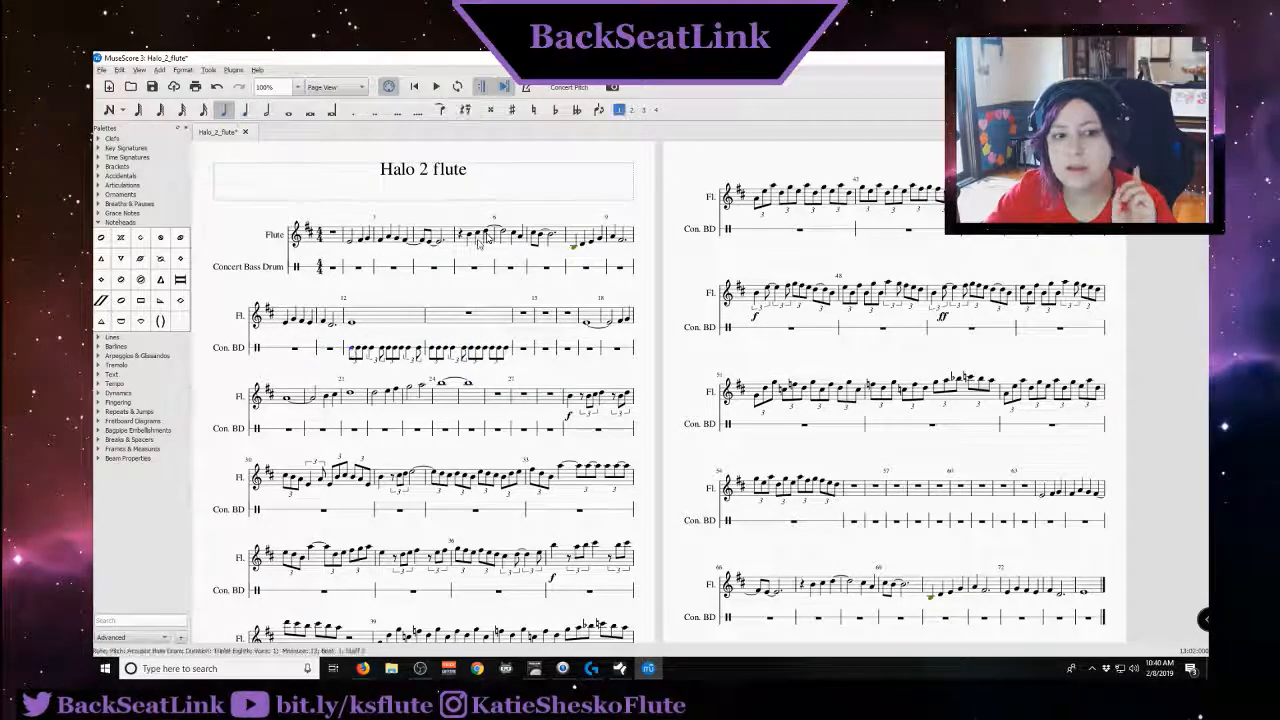
{"action": "left_click", "coordinate": [435, 87]}
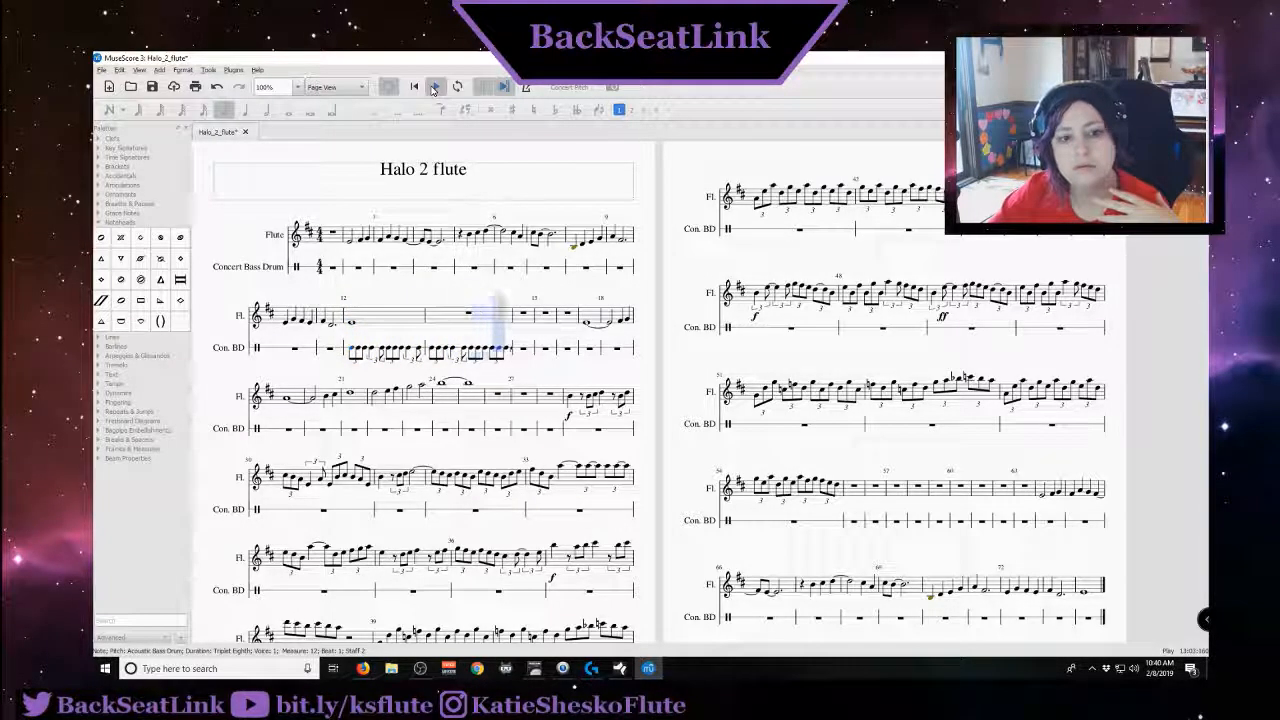
{"action": "left_click", "coordinate": [435, 87]}
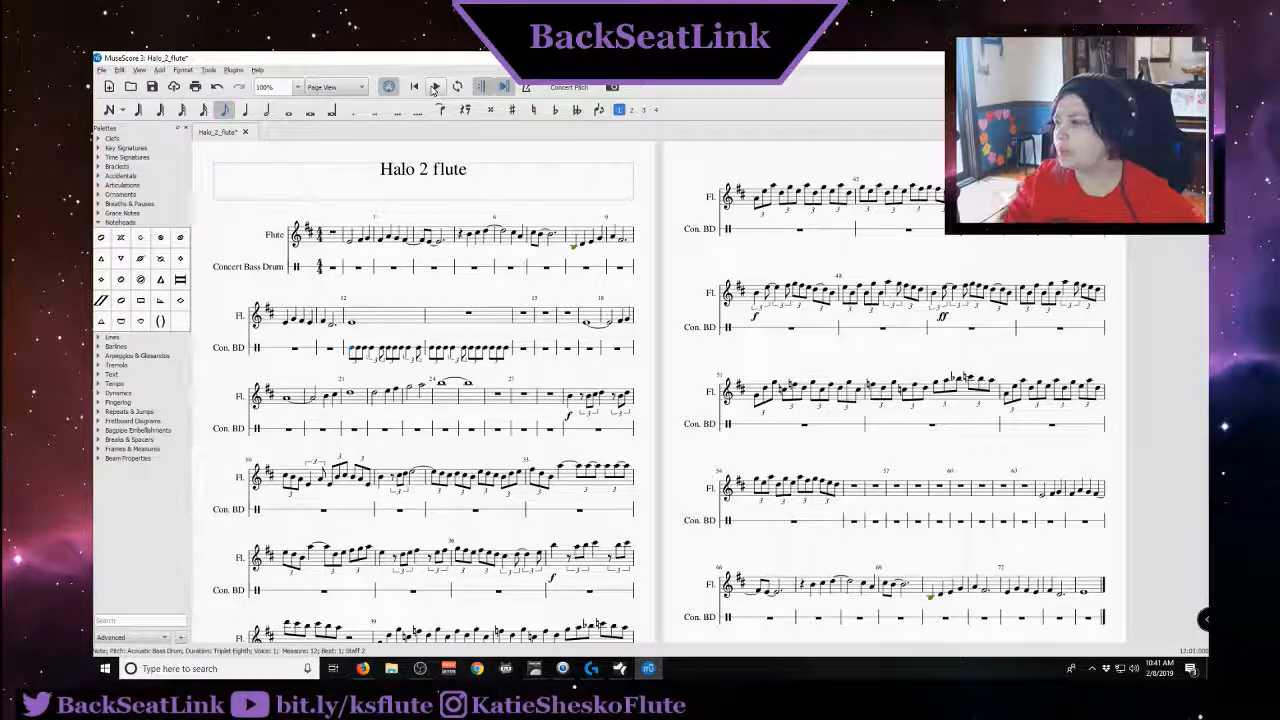
{"action": "left_click", "coordinate": [435, 87]}
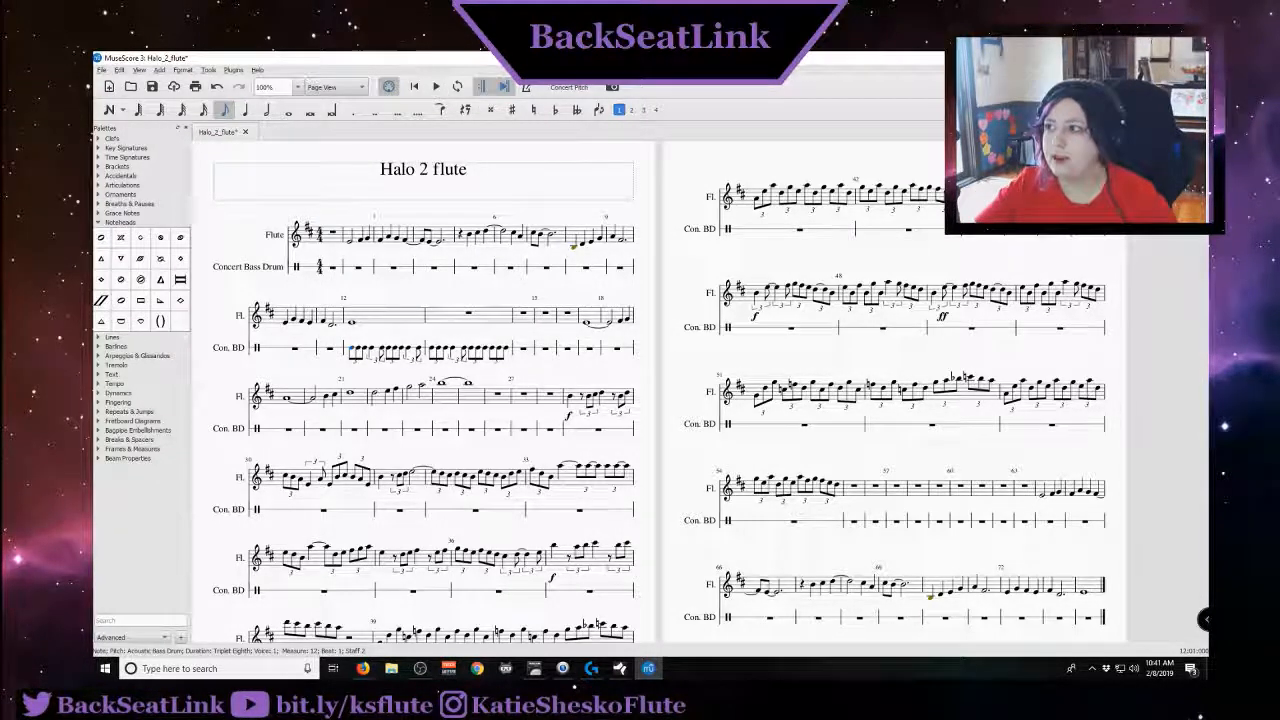
{"action": "key", "text": "alt+Tab"}
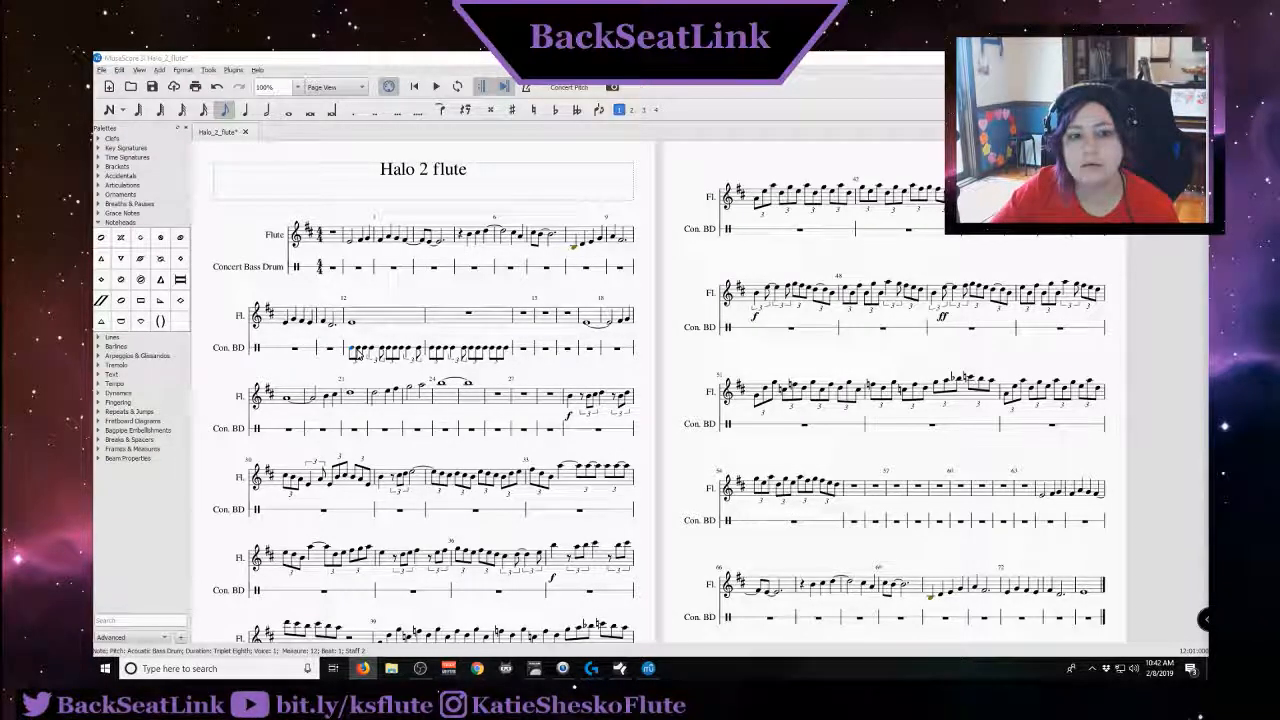
Copy the bass drum rhythm of measures 12 and 13 into measures 14 and 15
{"action": "left_click", "coordinate": [352, 351]}
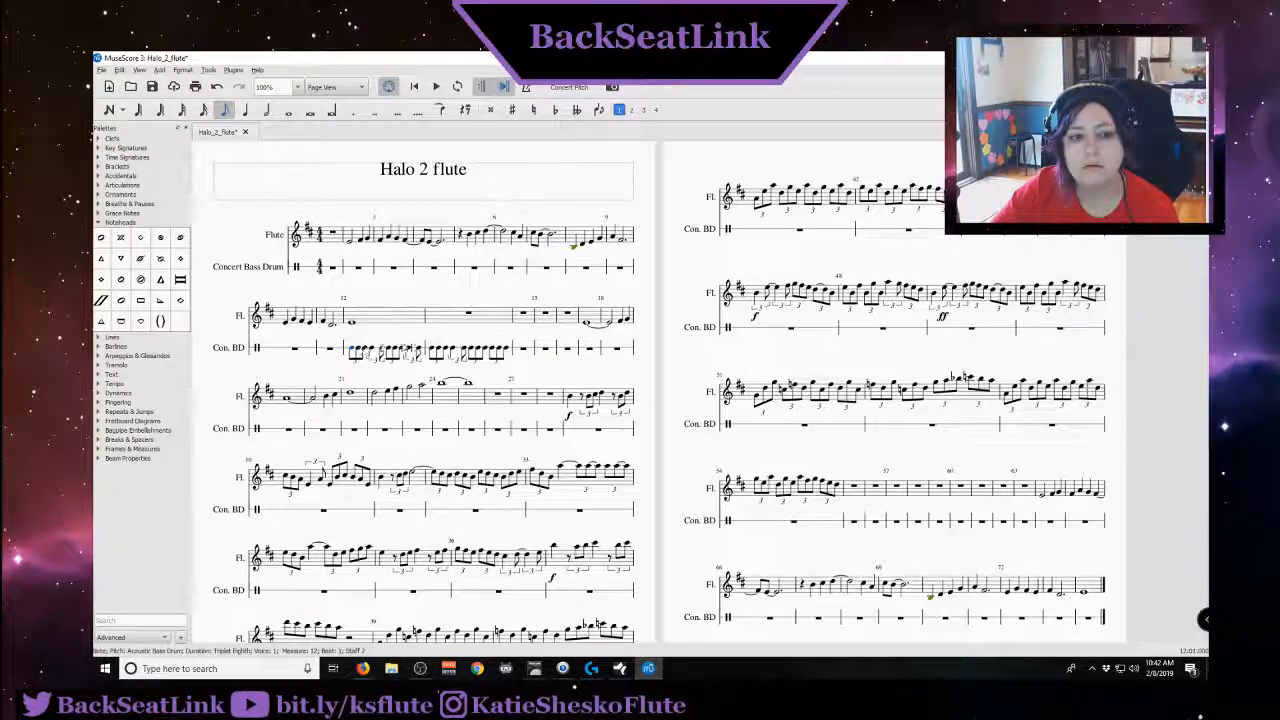
{"action": "left_click", "coordinate": [508, 349], "text": "shift"}
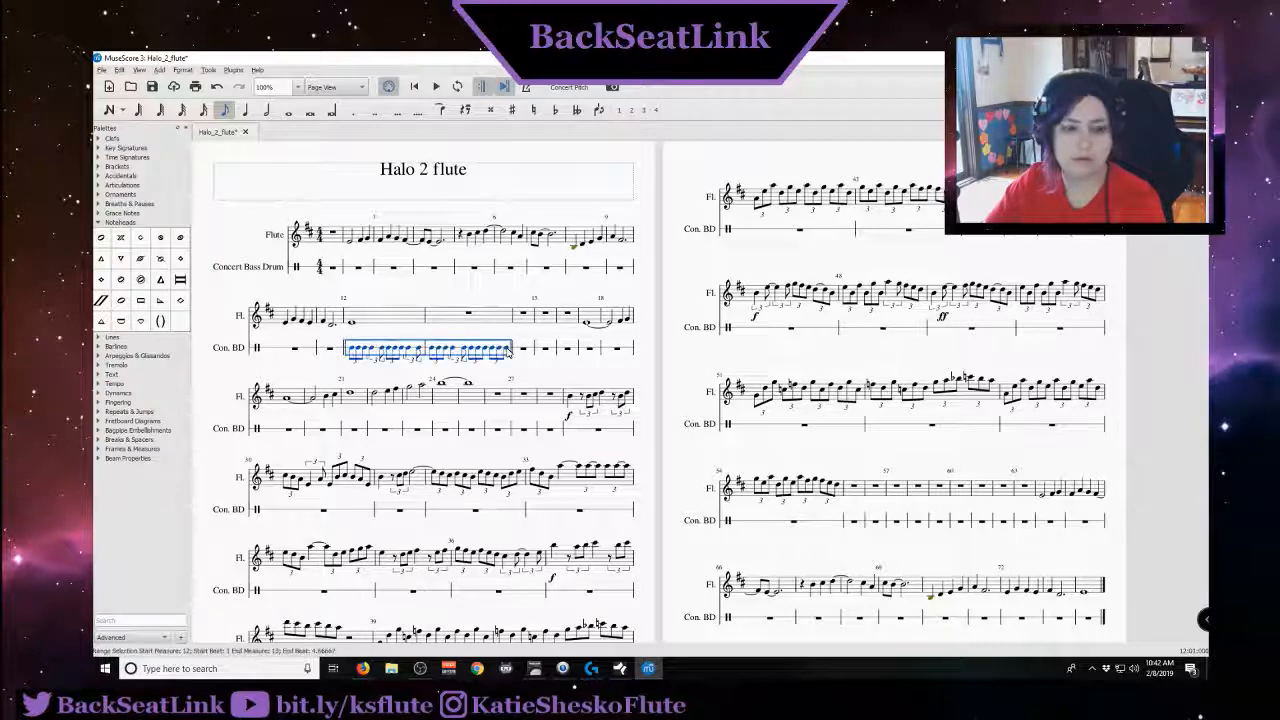
{"action": "key", "text": "ctrl+c"}
{"action": "left_click", "coordinate": [532, 347]}
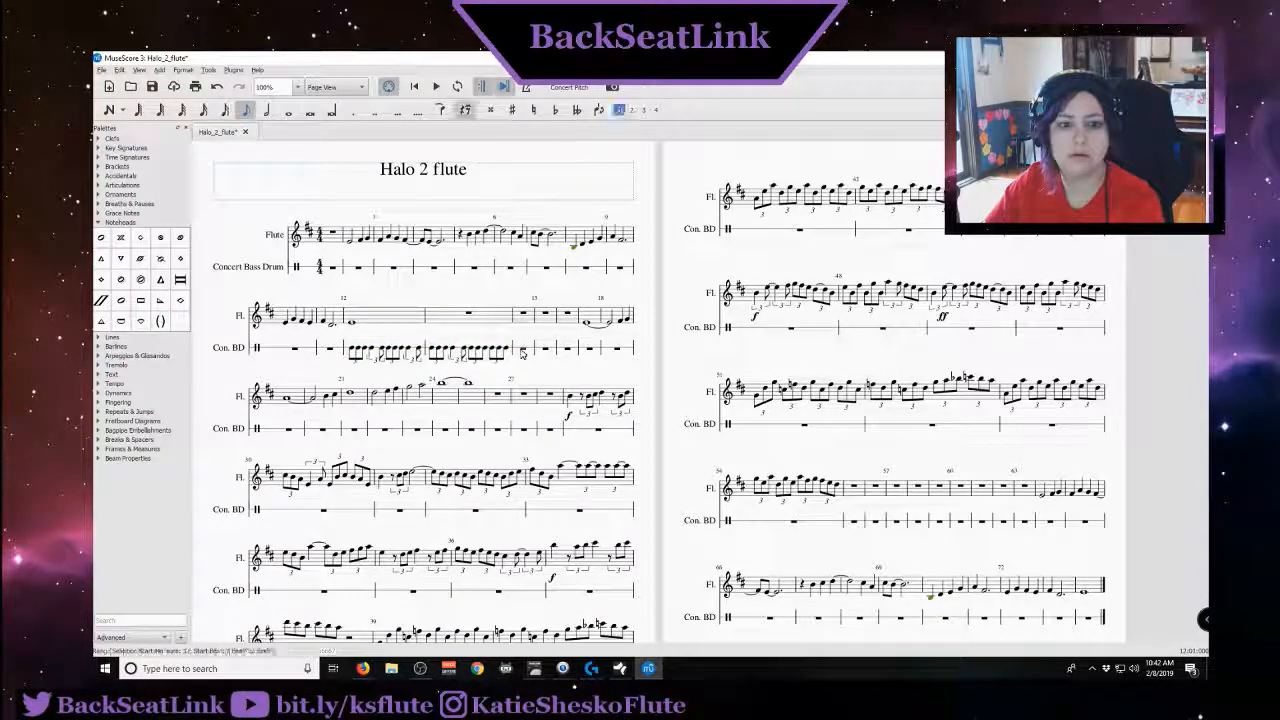
{"action": "key", "text": "ctrl+v"}
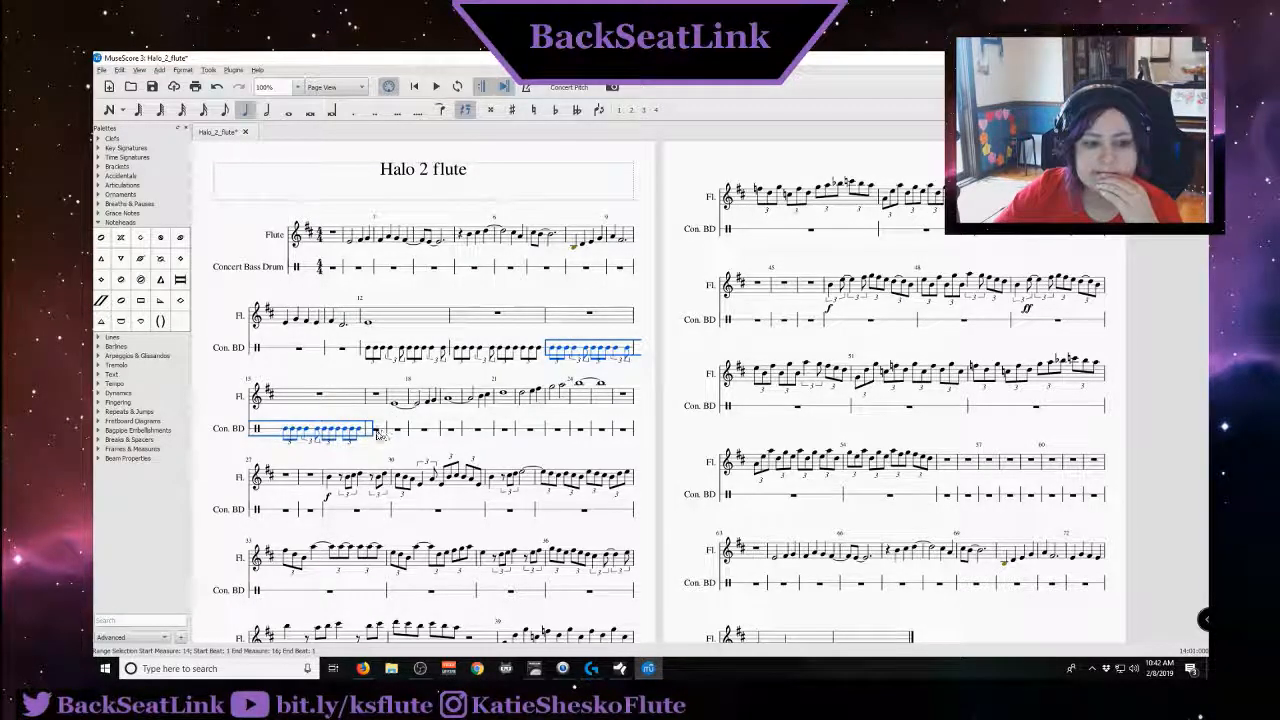
Copy the eighth-note triplets on beats 3 and 4 of bass drum measure 15 to the start of measure 16
{"action": "left_click", "coordinate": [378, 431]}
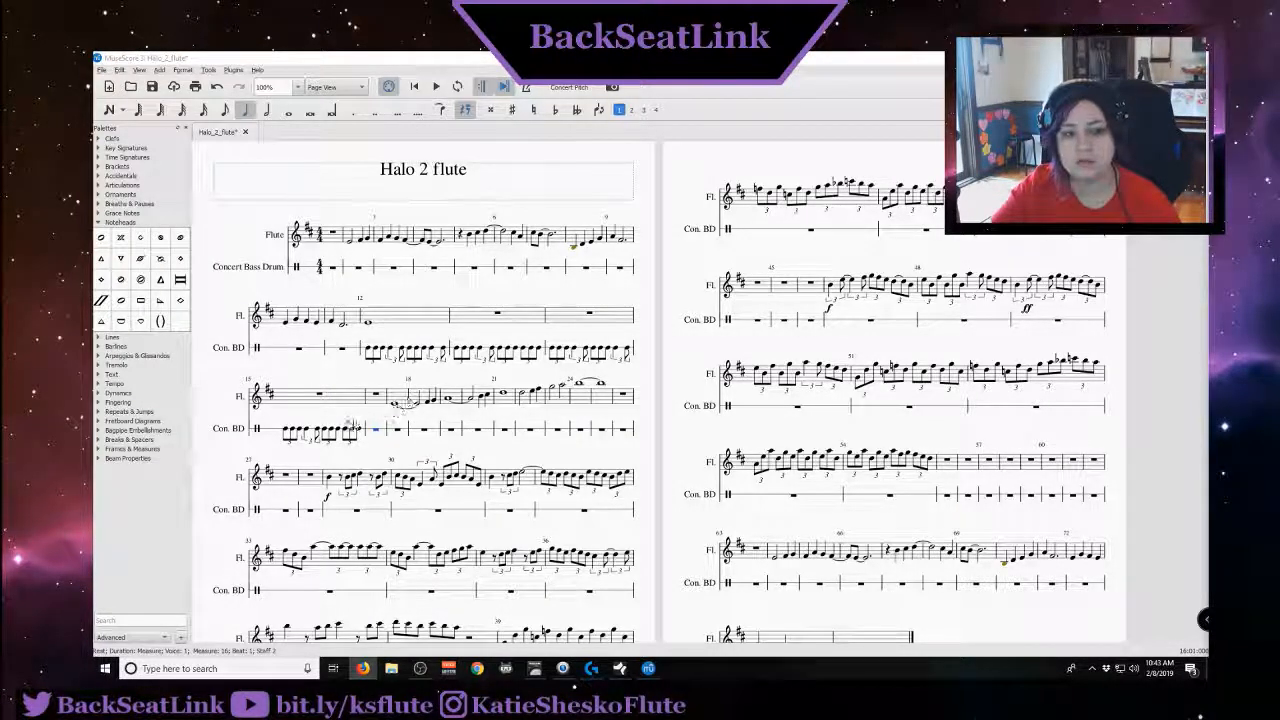
{"action": "left_click", "coordinate": [324, 432]}
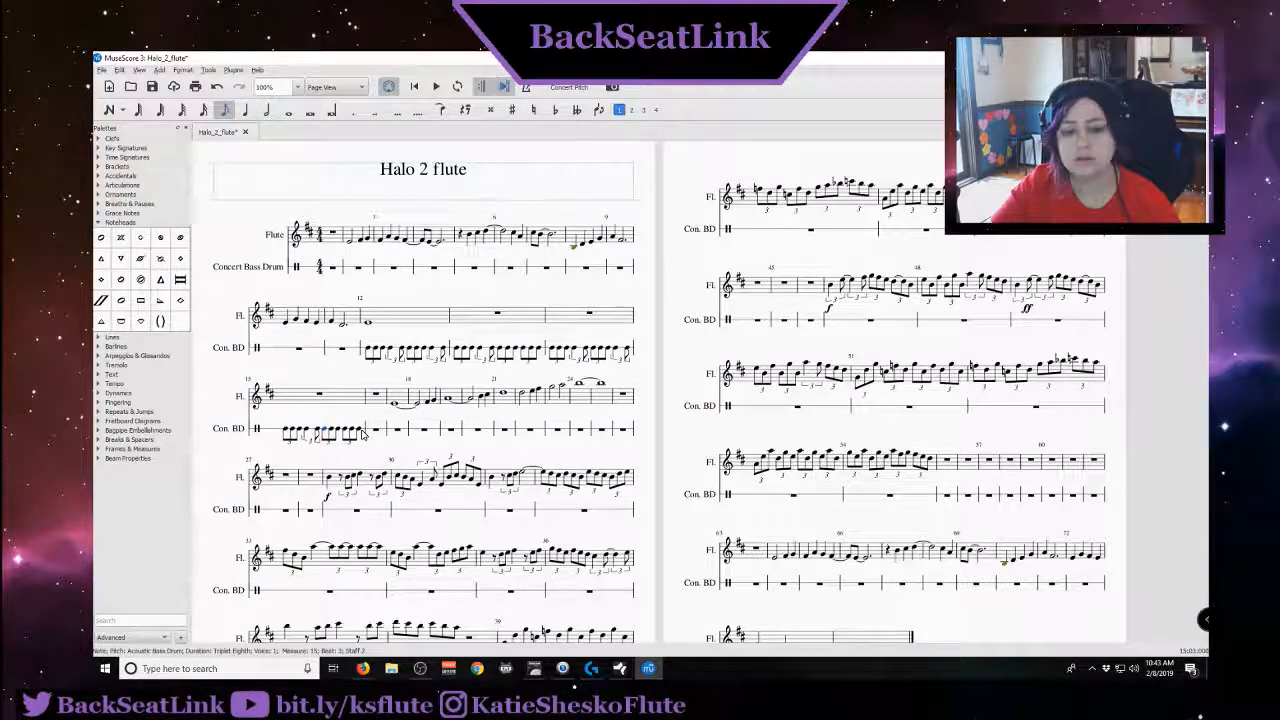
{"action": "left_click", "coordinate": [362, 431]}
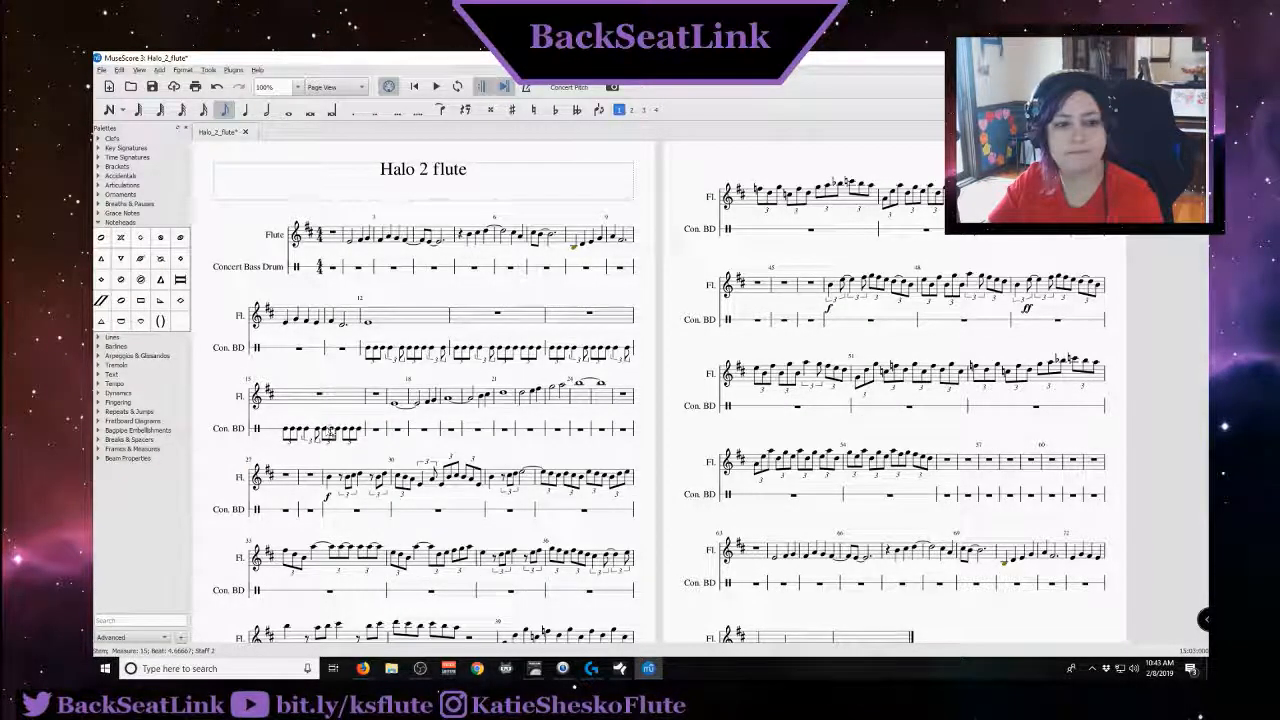
{"action": "left_click", "coordinate": [325, 431]}
{"action": "left_click", "coordinate": [360, 431], "text": "shift"}
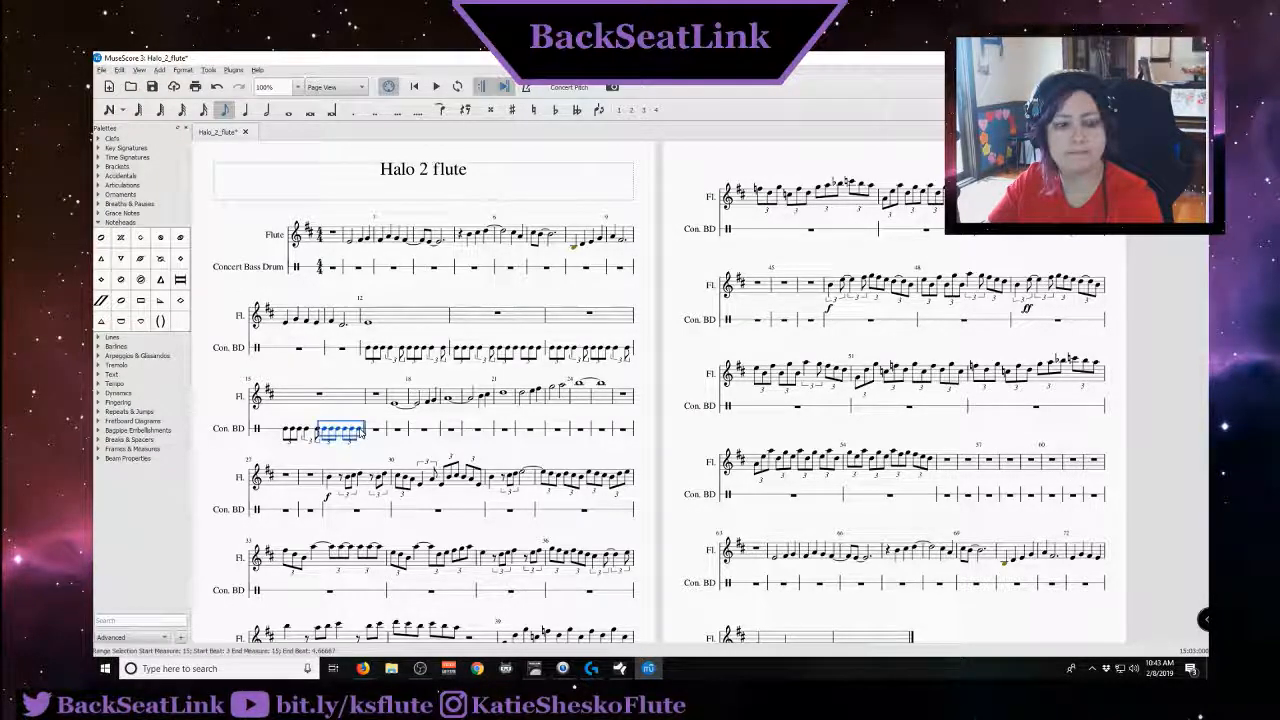
{"action": "left_click", "coordinate": [379, 434]}
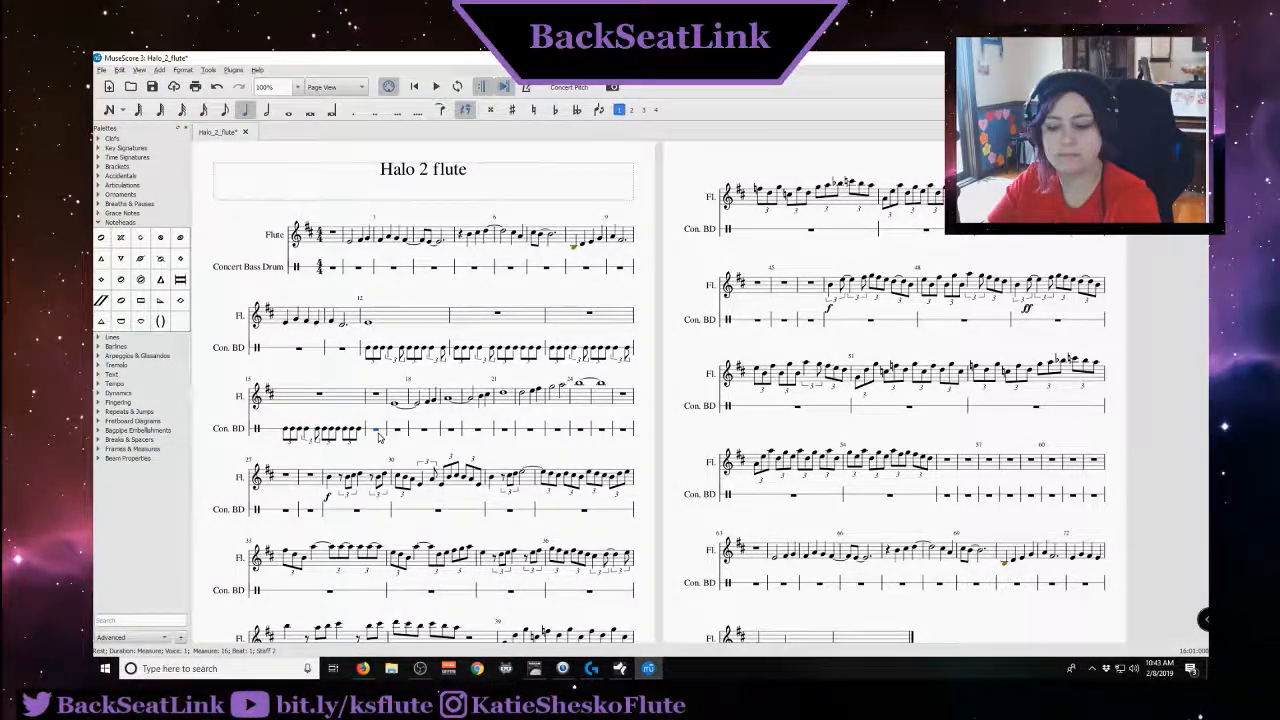
{"action": "key", "text": "ctrl+v"}
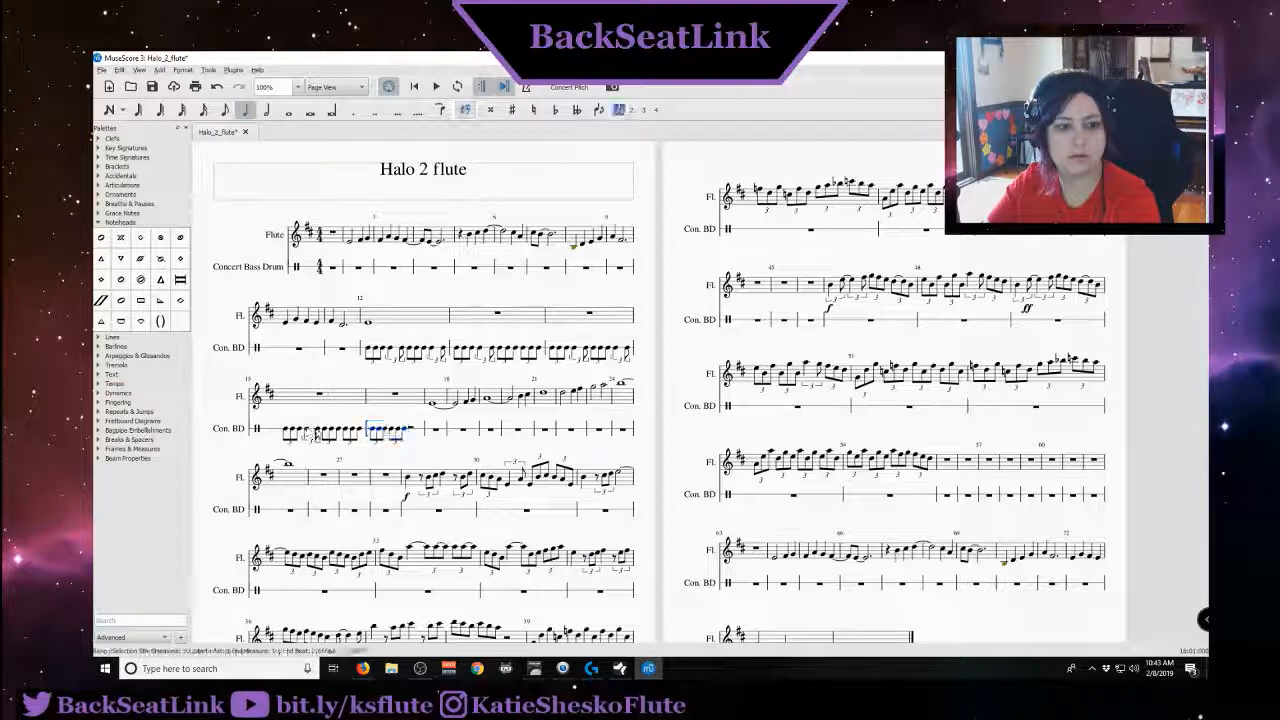
Copy the quarter-eighth triplet on beat 2 of bass drum measure 15 to beat 3 of measure 16
{"action": "left_click", "coordinate": [306, 430]}
{"action": "left_click", "coordinate": [318, 431], "text": "shift"}
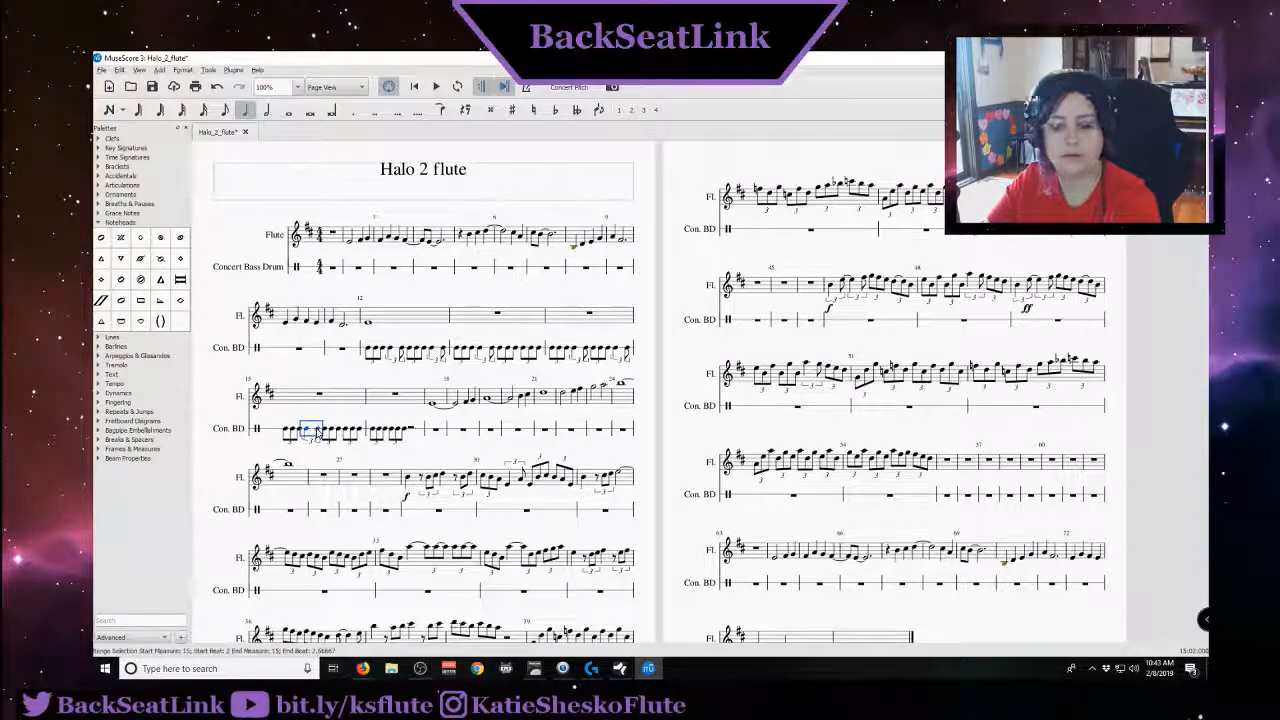
{"action": "left_click", "coordinate": [412, 431]}
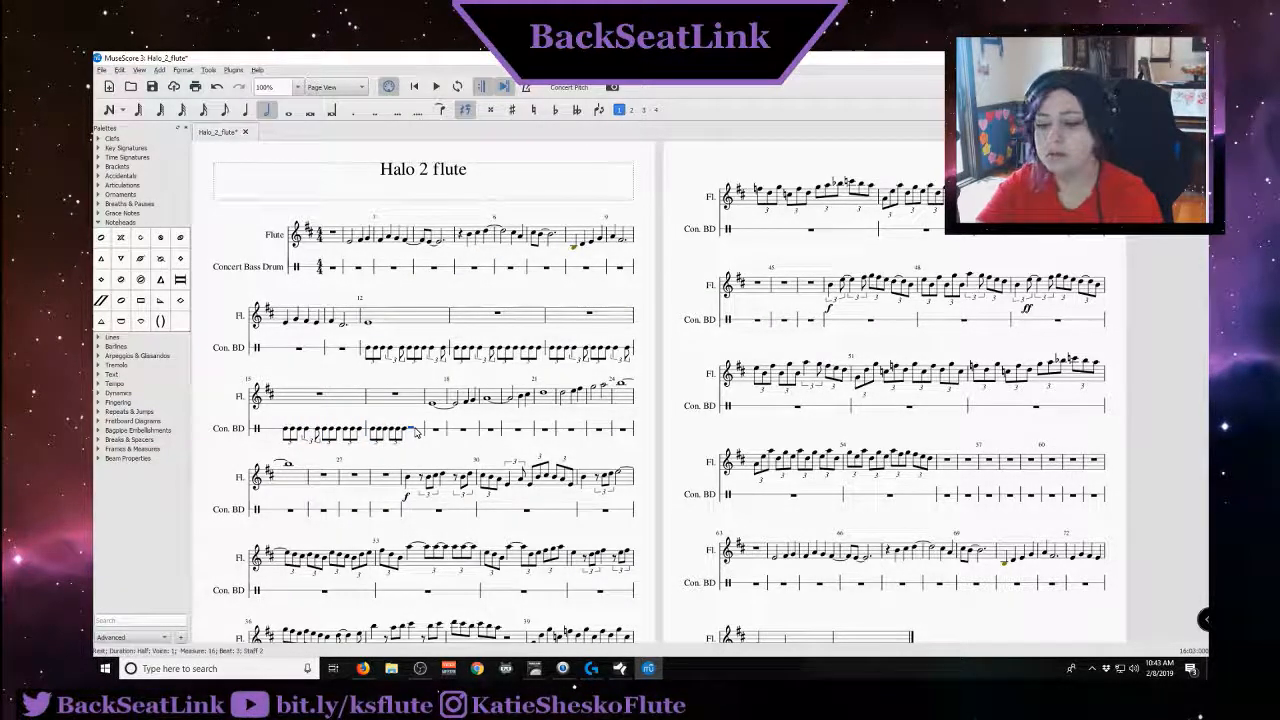
{"action": "key", "text": "ctrl+v"}
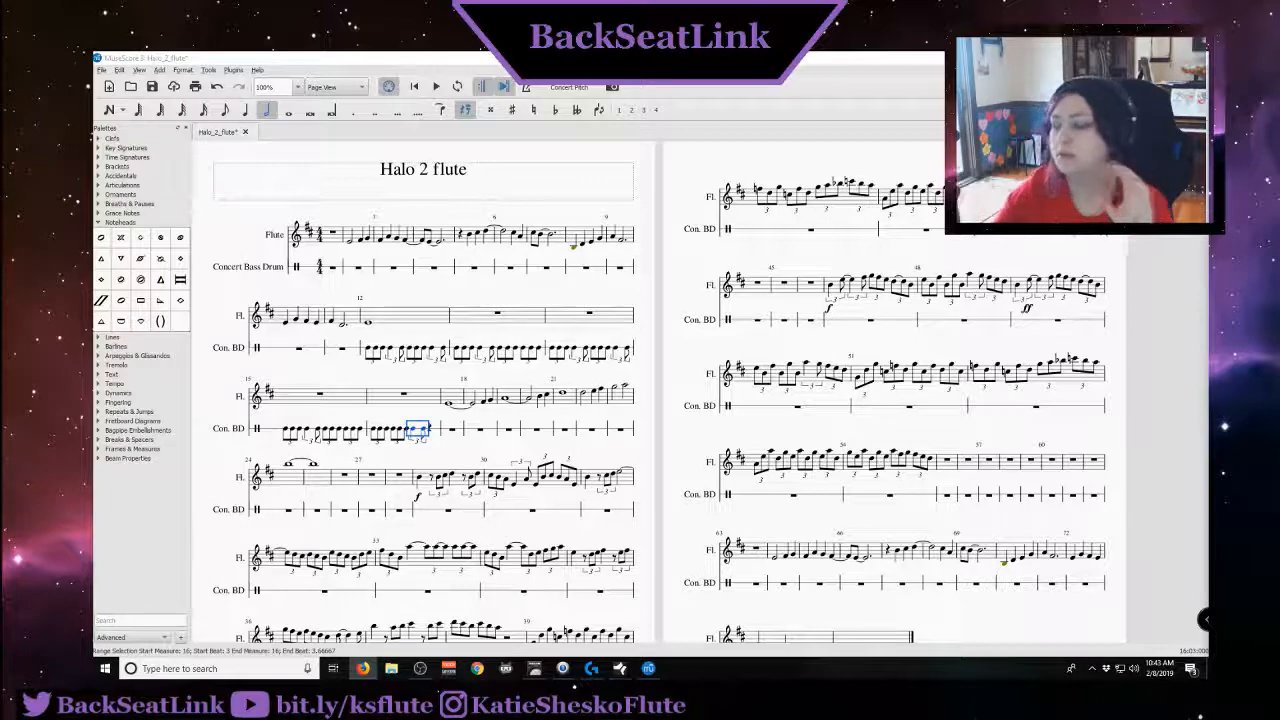
Copy the quarter-eighth triplet on beat 3 of bass drum measure 16 to beat 4 of the same measure
{"action": "left_click", "coordinate": [413, 429]}
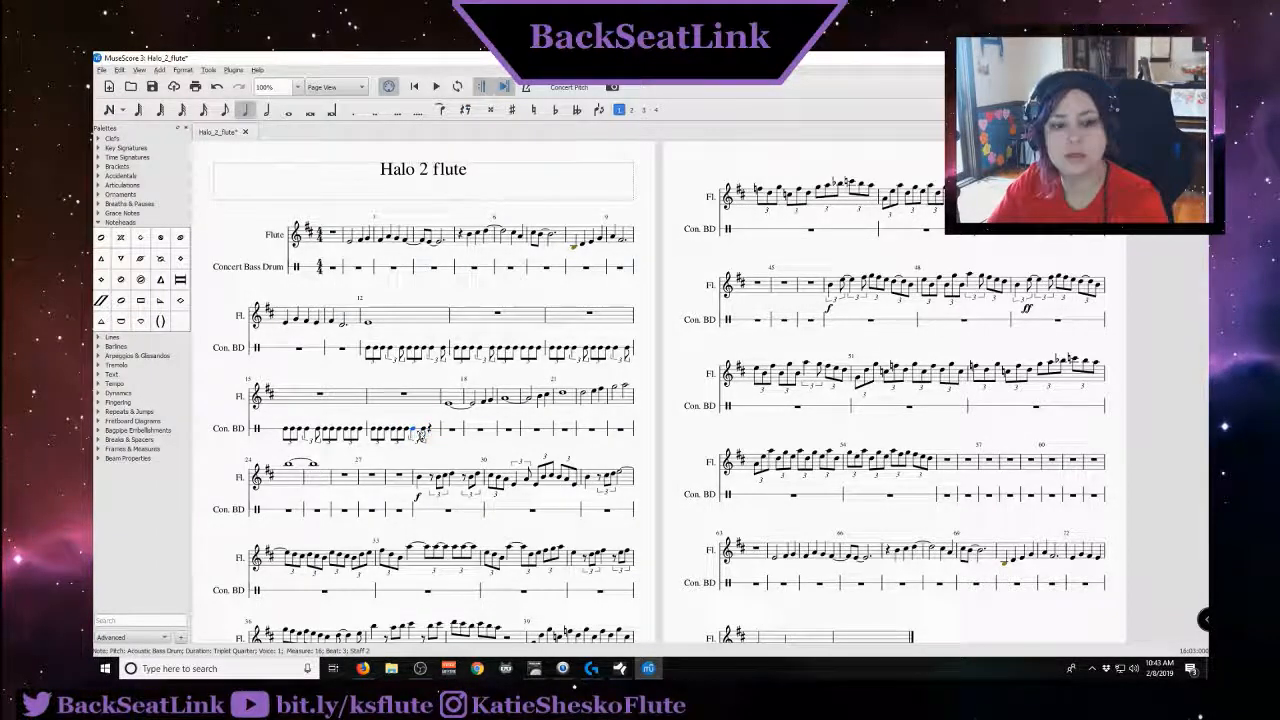
{"action": "left_click", "coordinate": [421, 434]}
{"action": "left_click", "coordinate": [412, 430]}
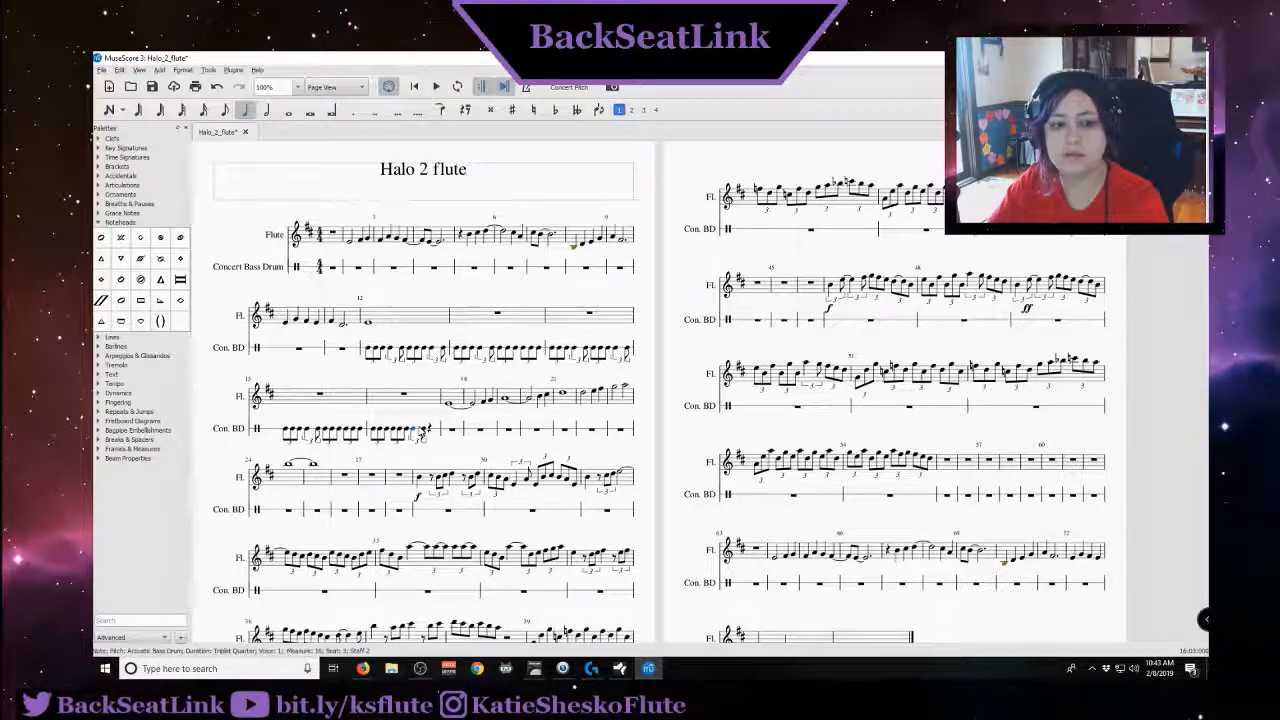
{"action": "left_click", "coordinate": [425, 431], "text": "shift"}
{"action": "key", "text": "ctrl+c"}
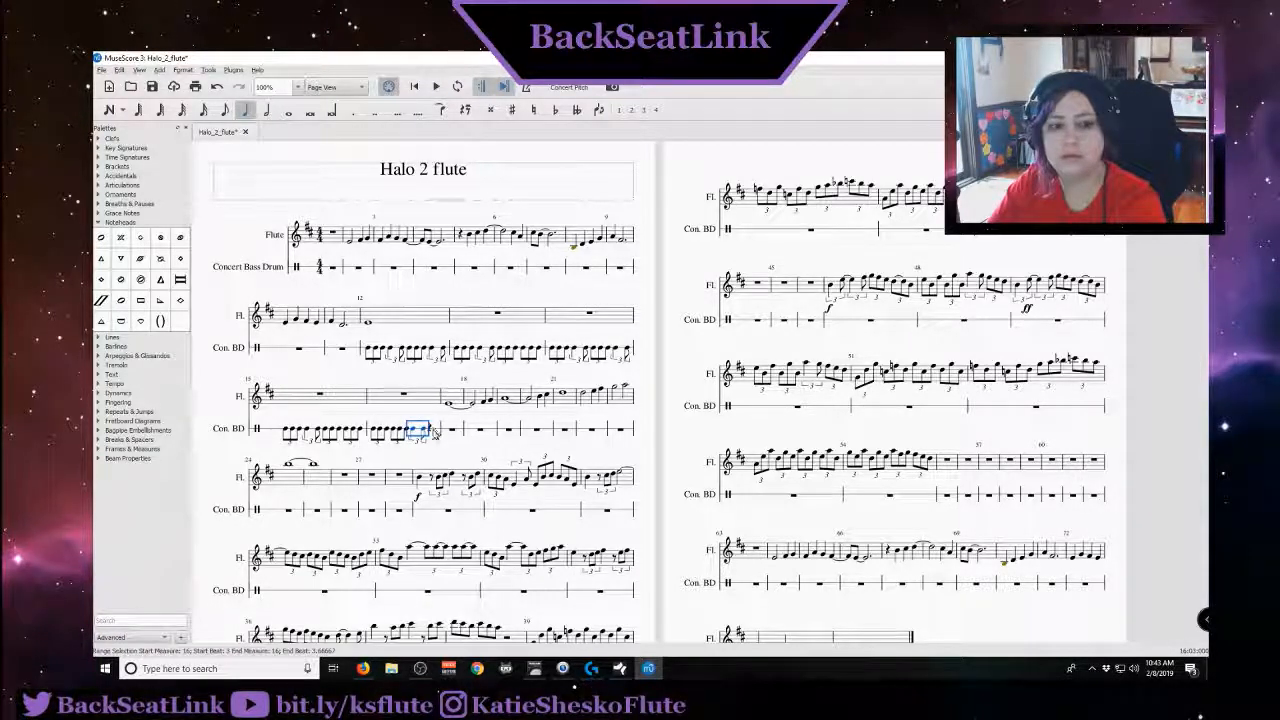
{"action": "left_click", "coordinate": [431, 431]}
{"action": "key", "text": "ctrl+v"}
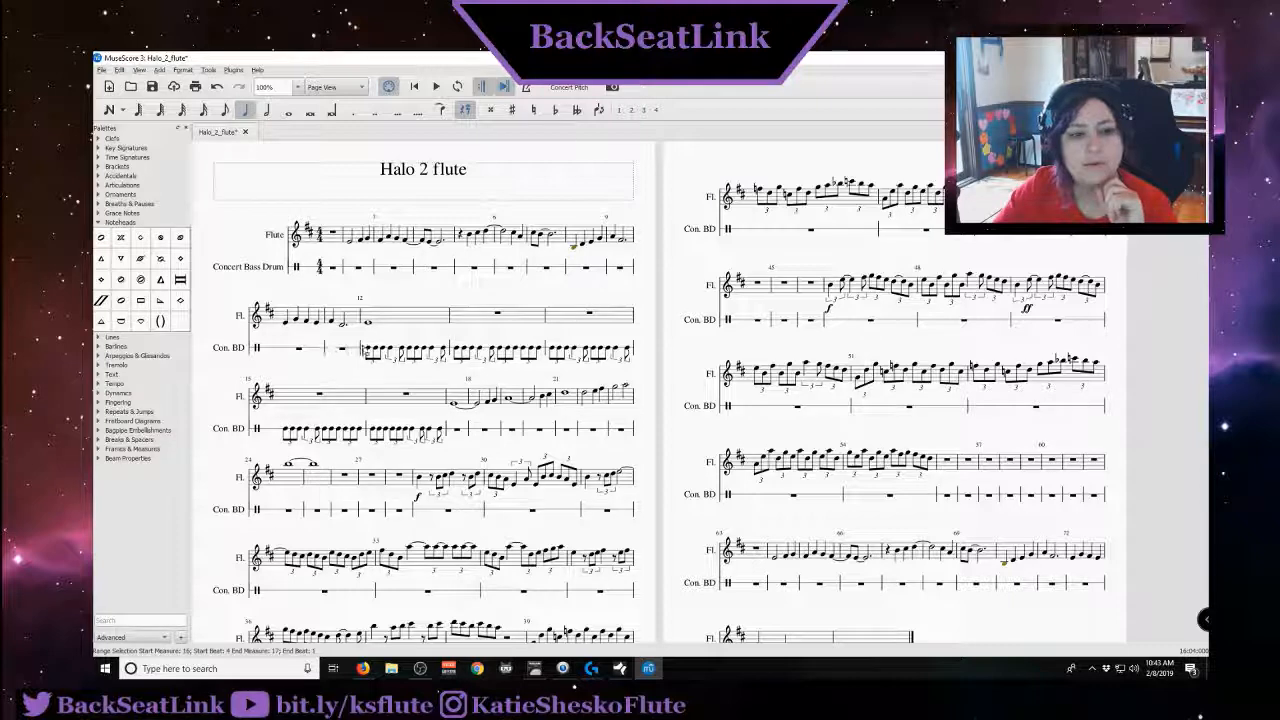
Play back the bass drum part from measure 12 through the newly filled measures, and stop playback
{"action": "left_click", "coordinate": [366, 350]}
{"action": "left_click", "coordinate": [434, 87]}
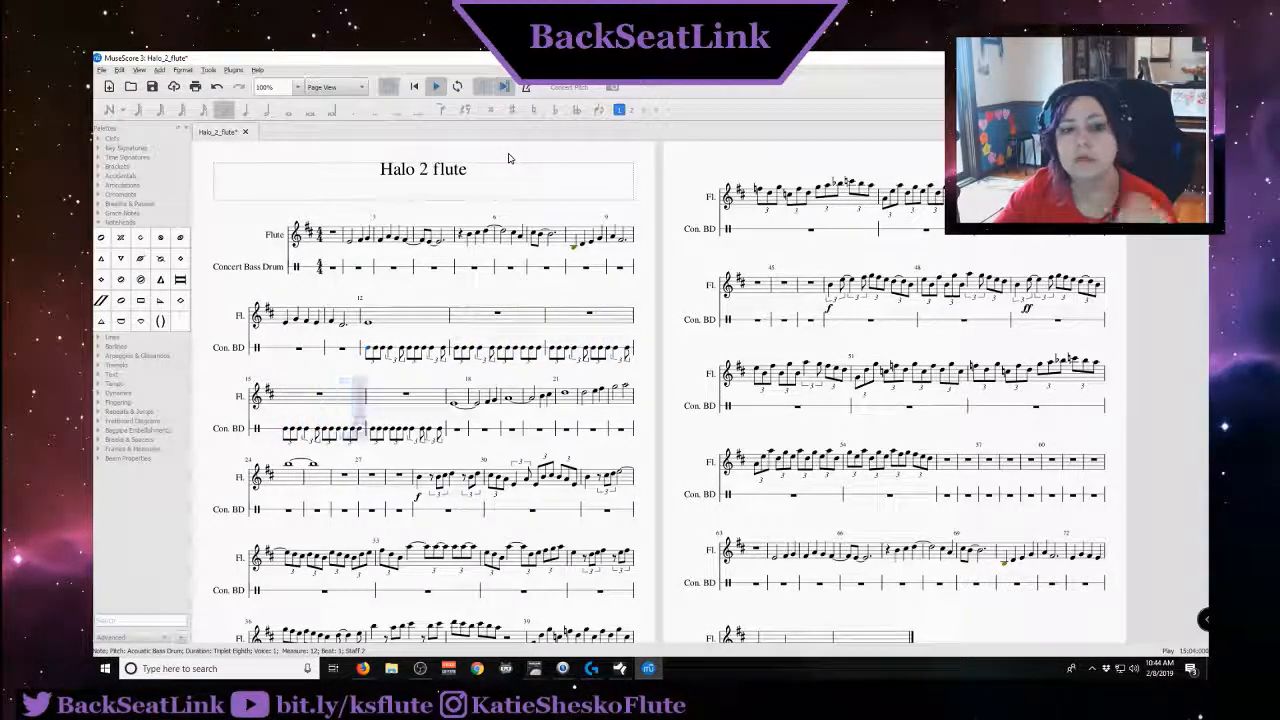
{"action": "left_click", "coordinate": [436, 87]}
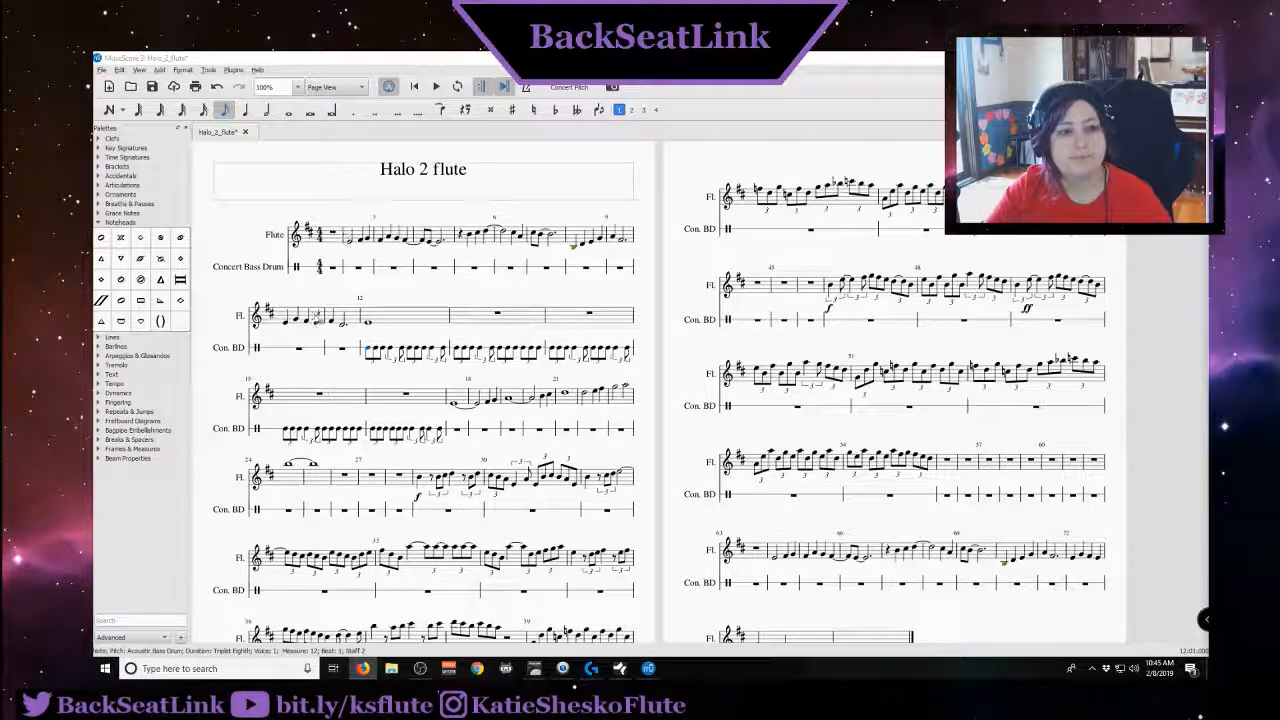
Play back the score from the flute's first note in measure 8 into measure 16, stop playback, and switch to Firefox
{"action": "left_click", "coordinate": [574, 244]}
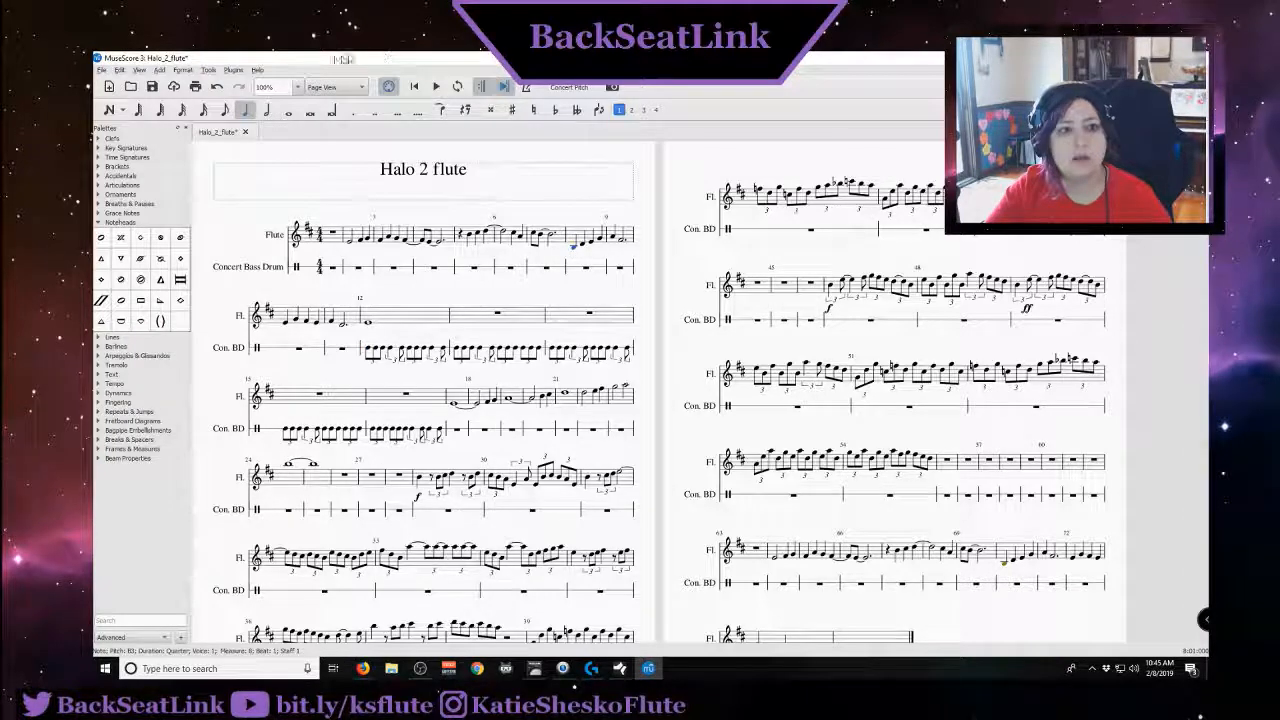
{"action": "left_click", "coordinate": [436, 88]}
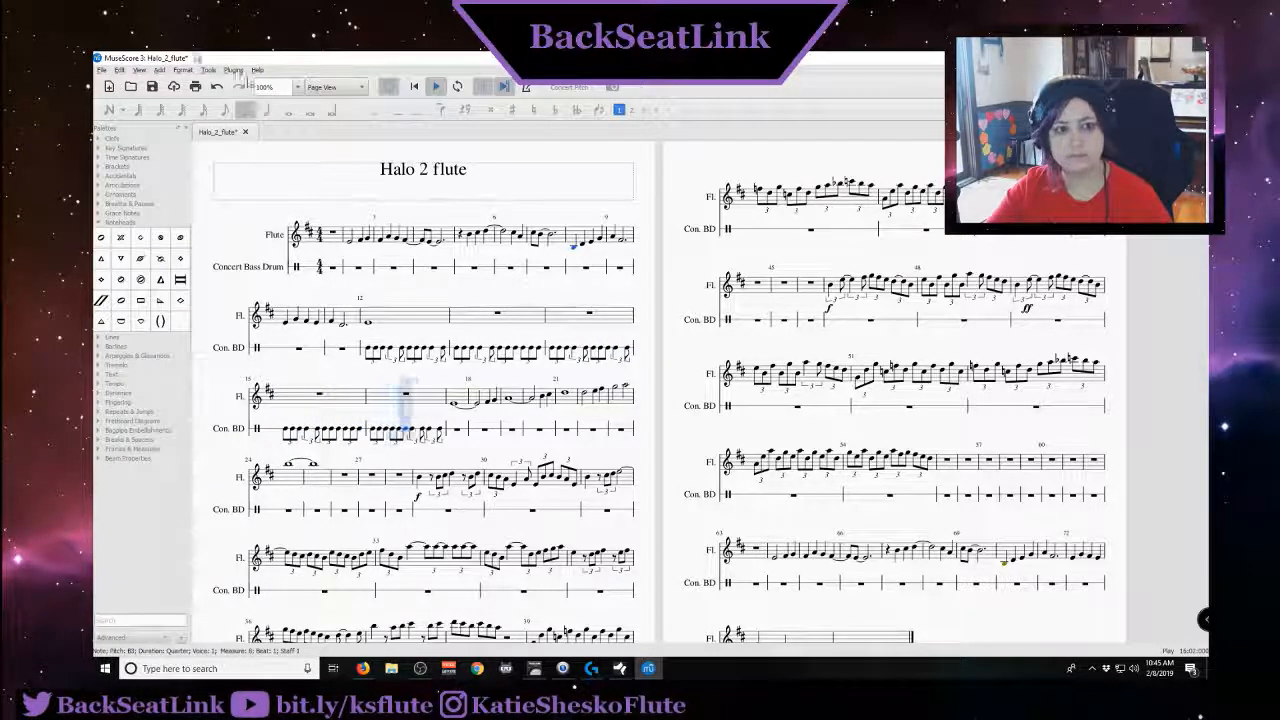
{"action": "left_click", "coordinate": [436, 86]}
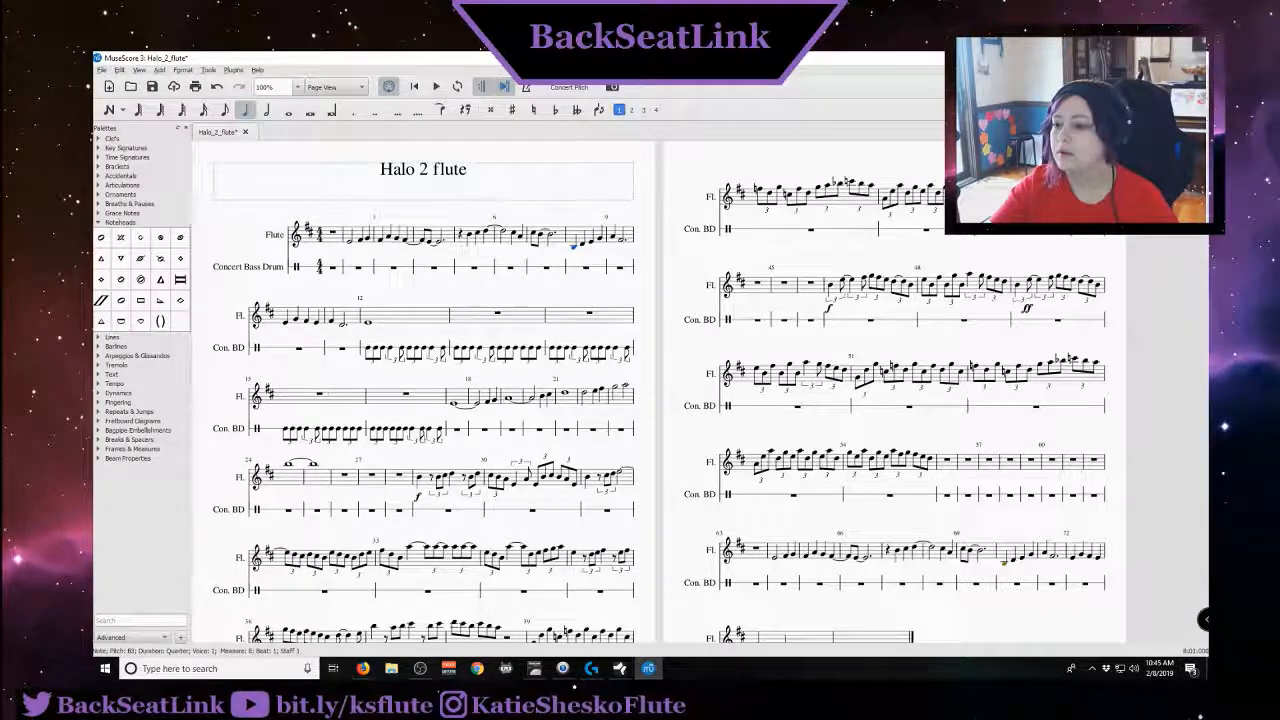
{"action": "key", "text": "alt+Tab"}
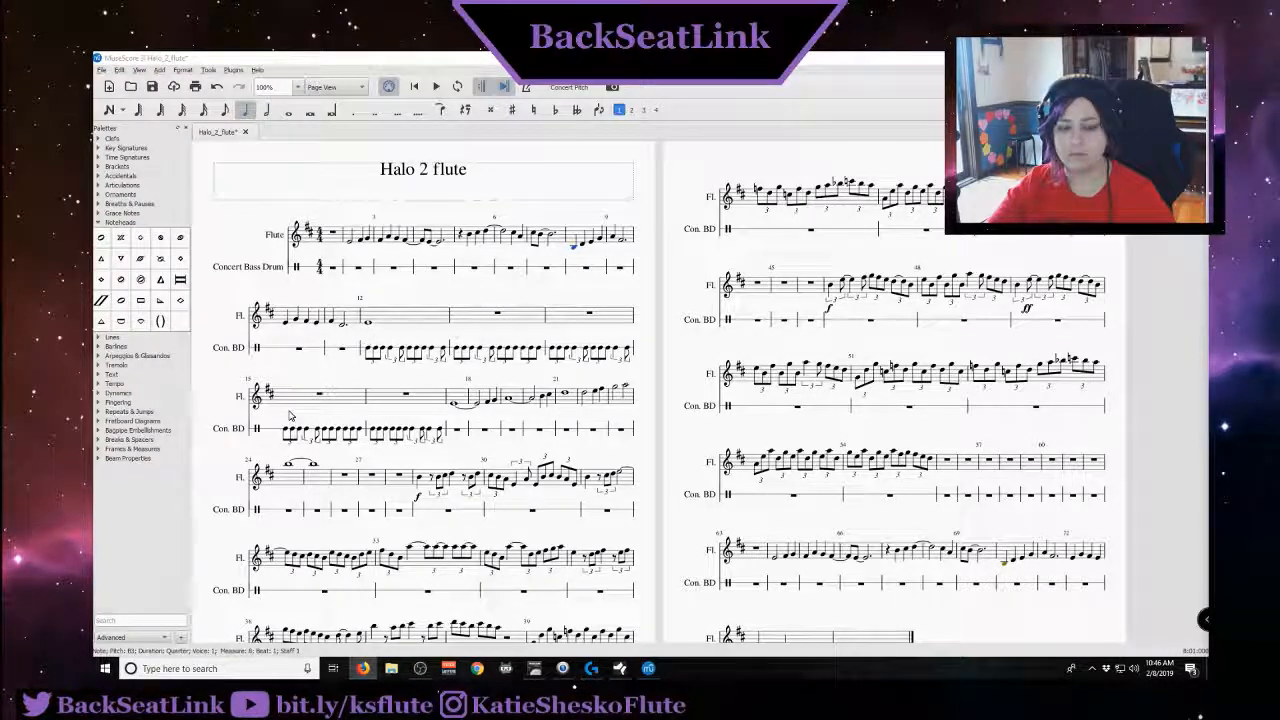
Insert four empty measures before measure 16
{"action": "left_click", "coordinate": [386, 406]}
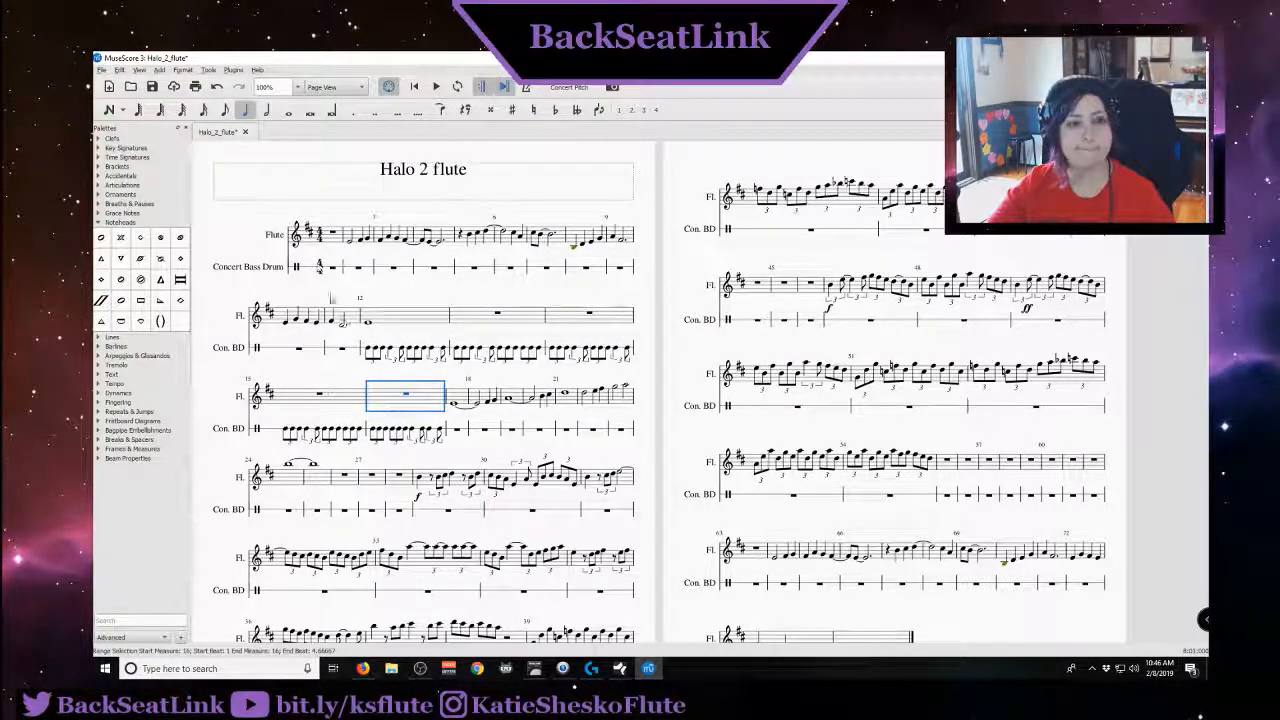
{"action": "left_click", "coordinate": [160, 70]}
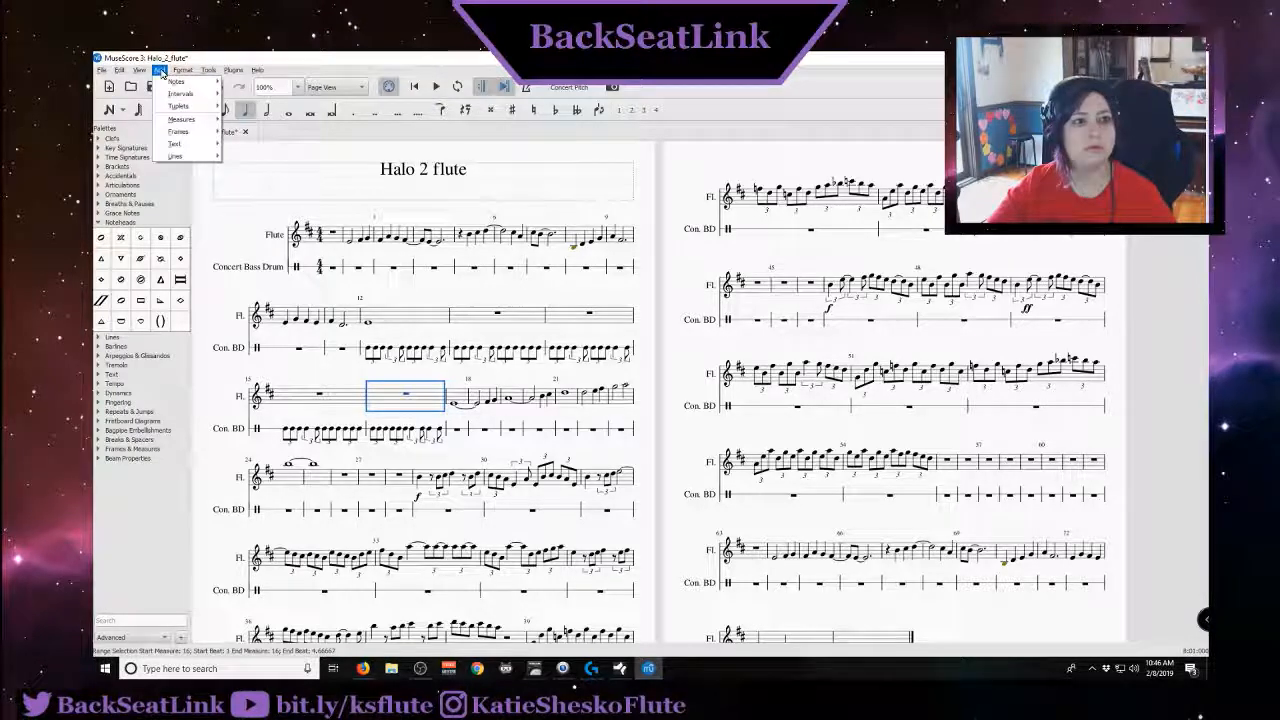
{"action": "mouse_move", "coordinate": [171, 121]}
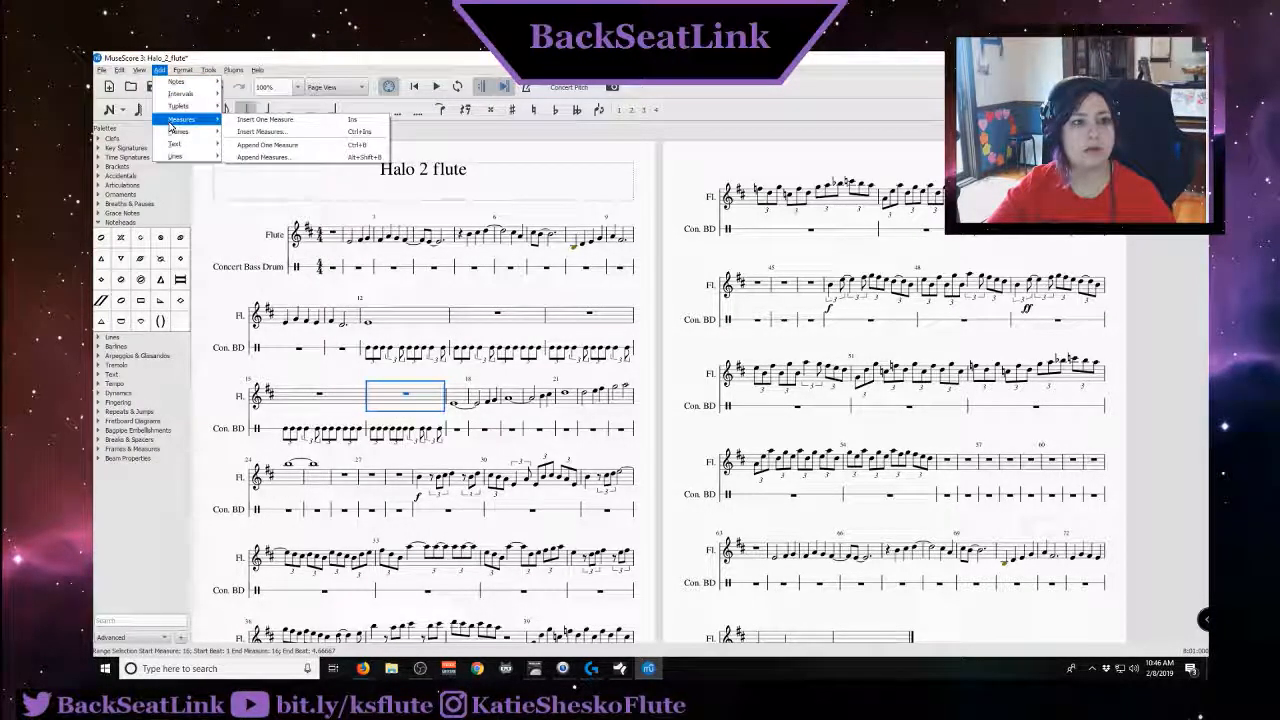
{"action": "left_click", "coordinate": [282, 136]}
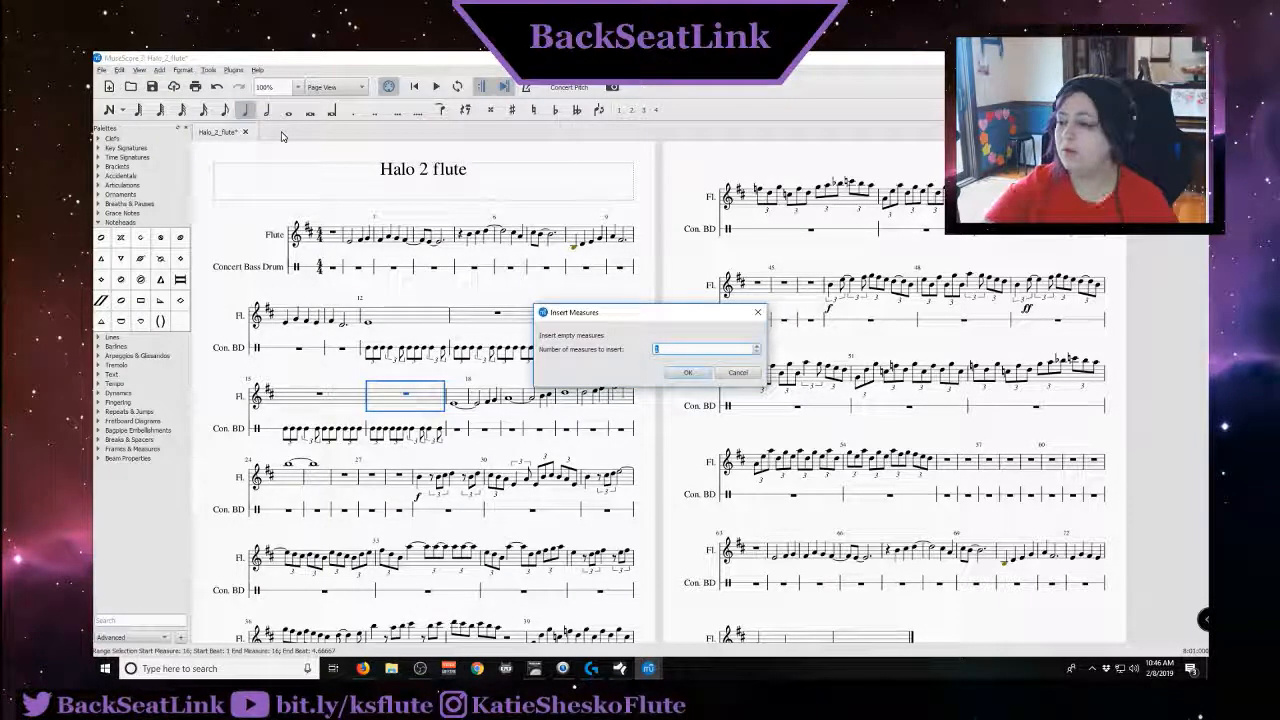
{"action": "type", "text": "3"}
{"action": "key", "text": "Return"}
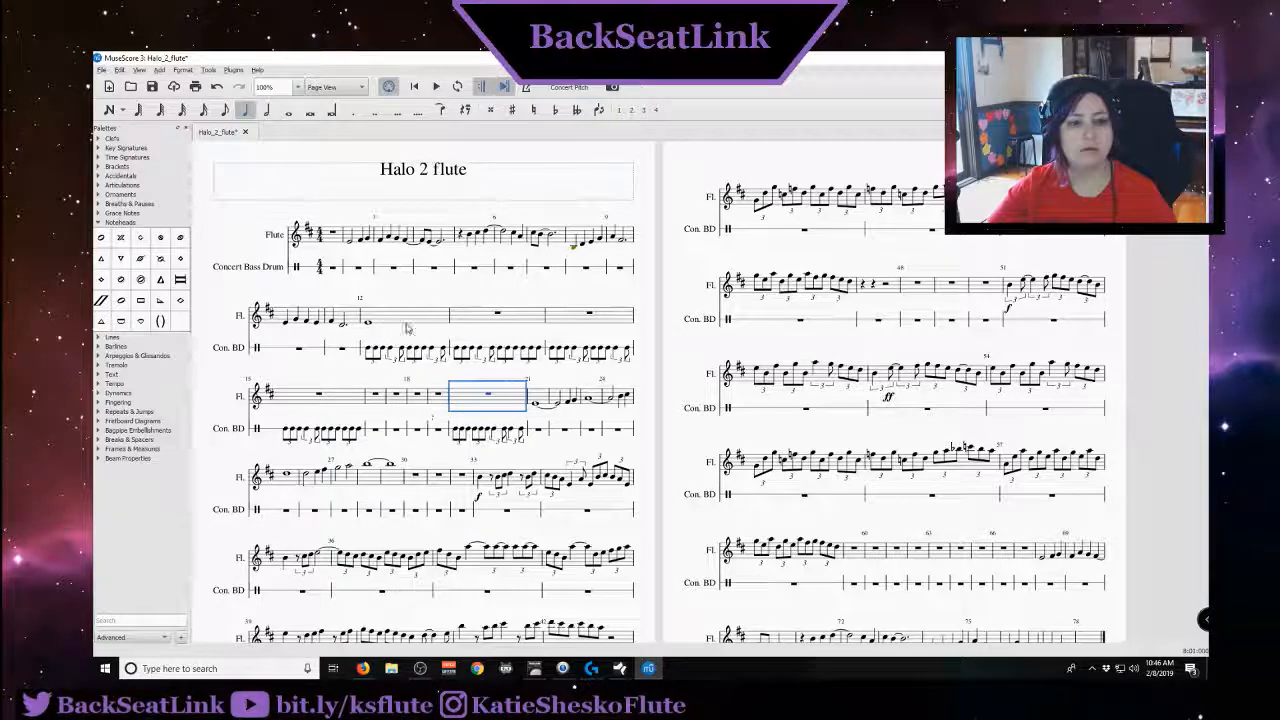
Insert one empty measure before measure 12 and apply a 2/4 time signature to it
{"action": "left_click", "coordinate": [650, 271]}
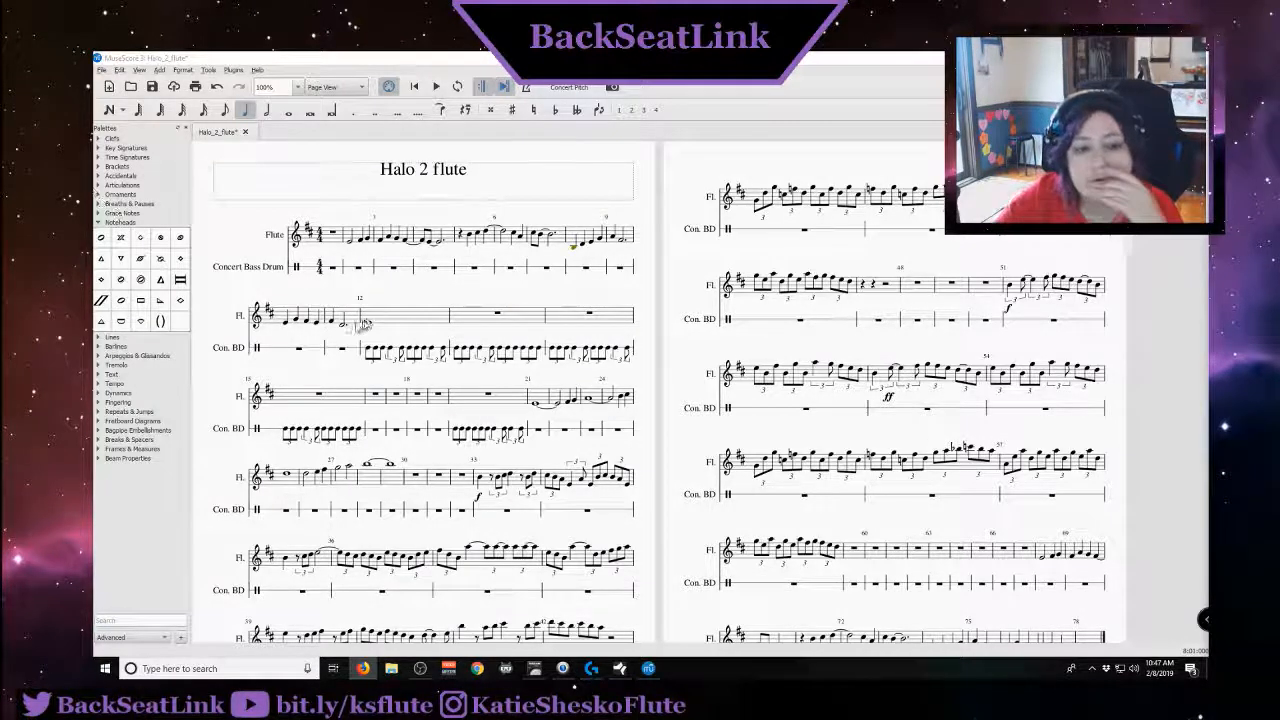
{"action": "left_click", "coordinate": [368, 321]}
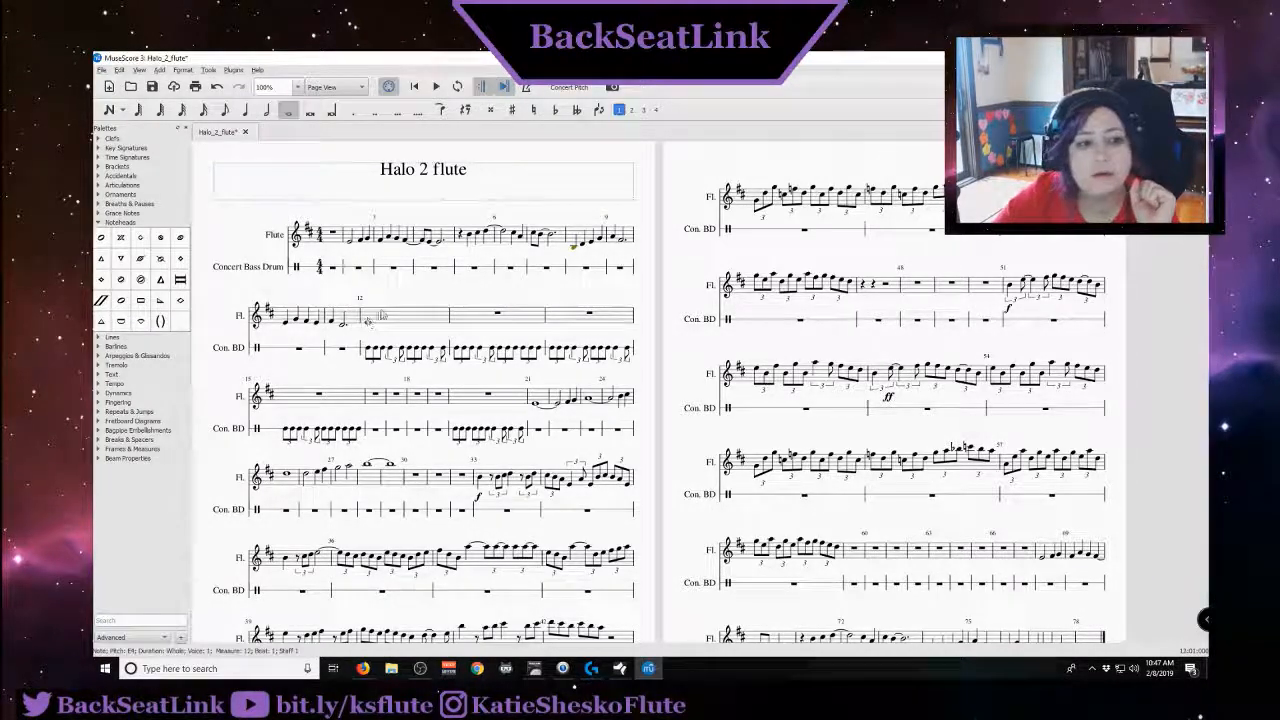
{"action": "left_click", "coordinate": [385, 316]}
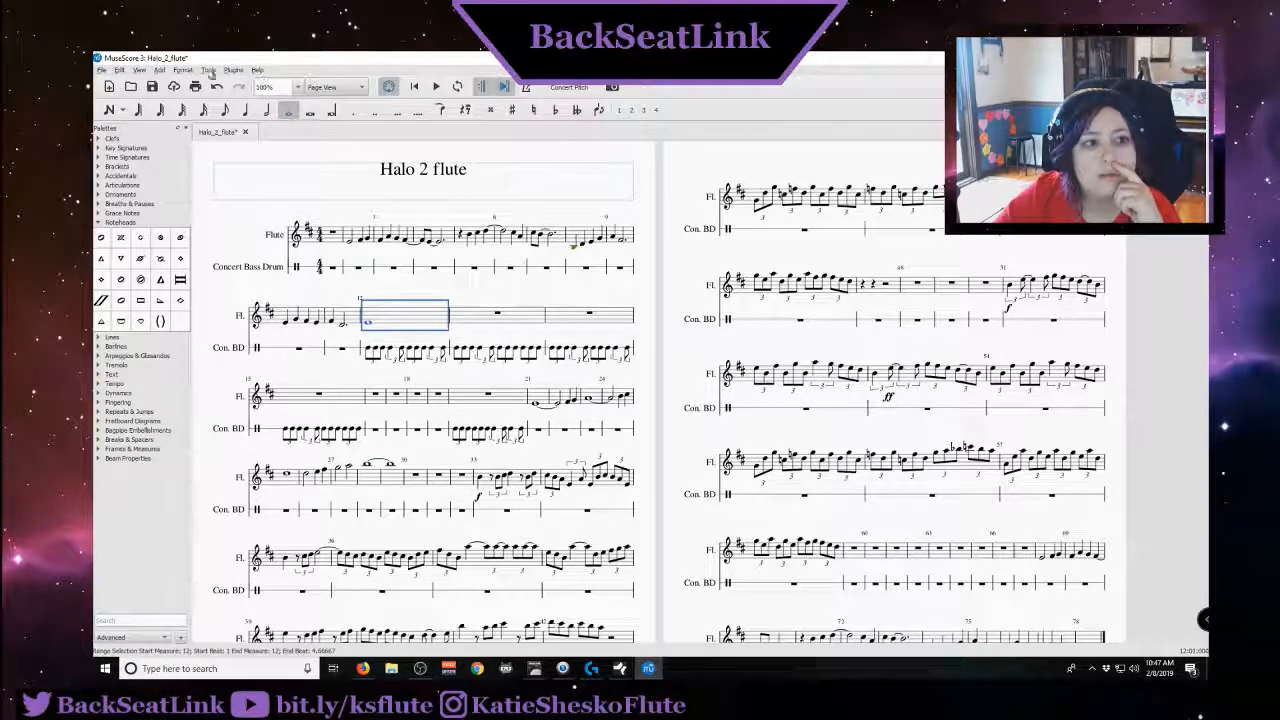
{"action": "left_click", "coordinate": [159, 70]}
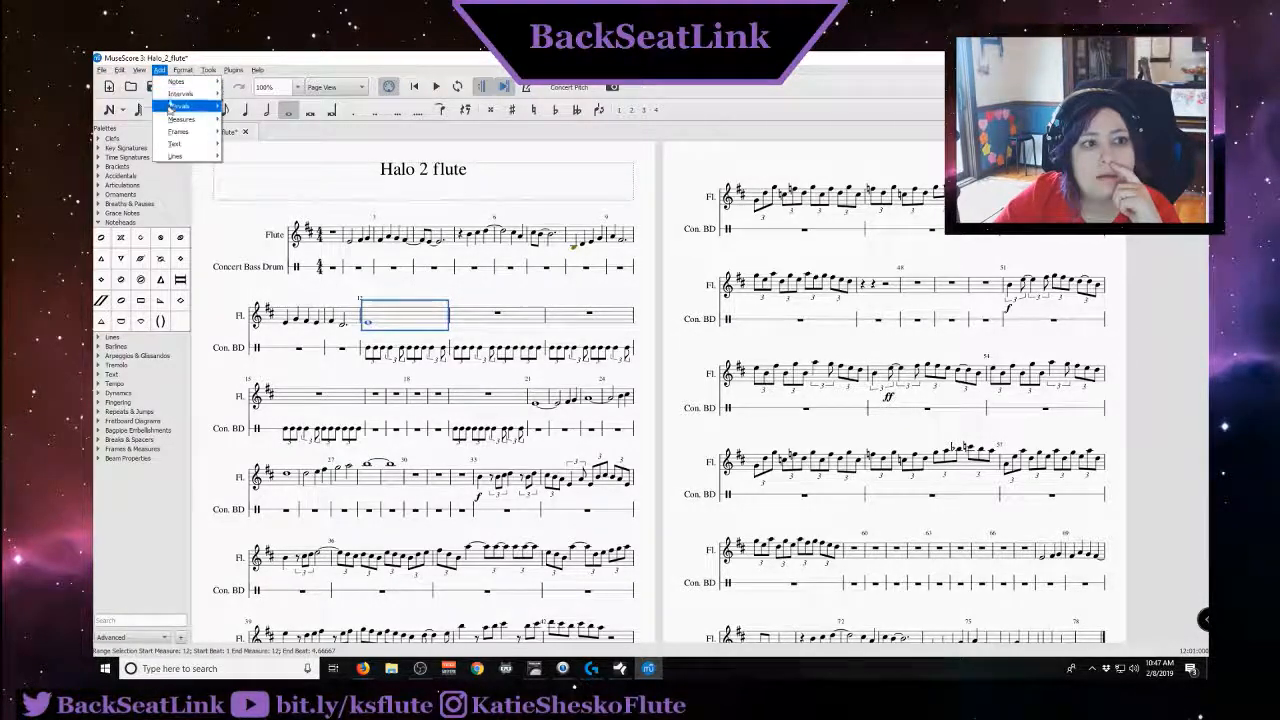
{"action": "left_click", "coordinate": [235, 122]}
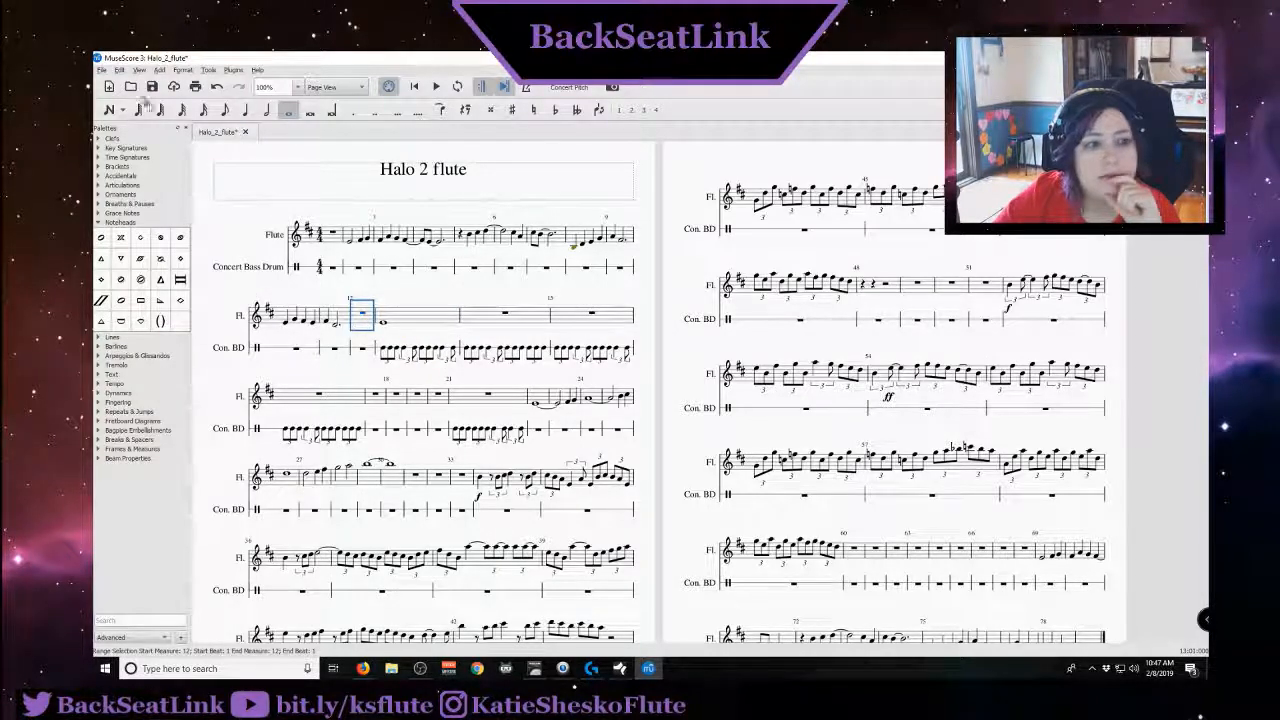
{"action": "left_click", "coordinate": [100, 157]}
{"action": "left_click_drag", "start_coordinate": [113, 178], "coordinate": [358, 324]}
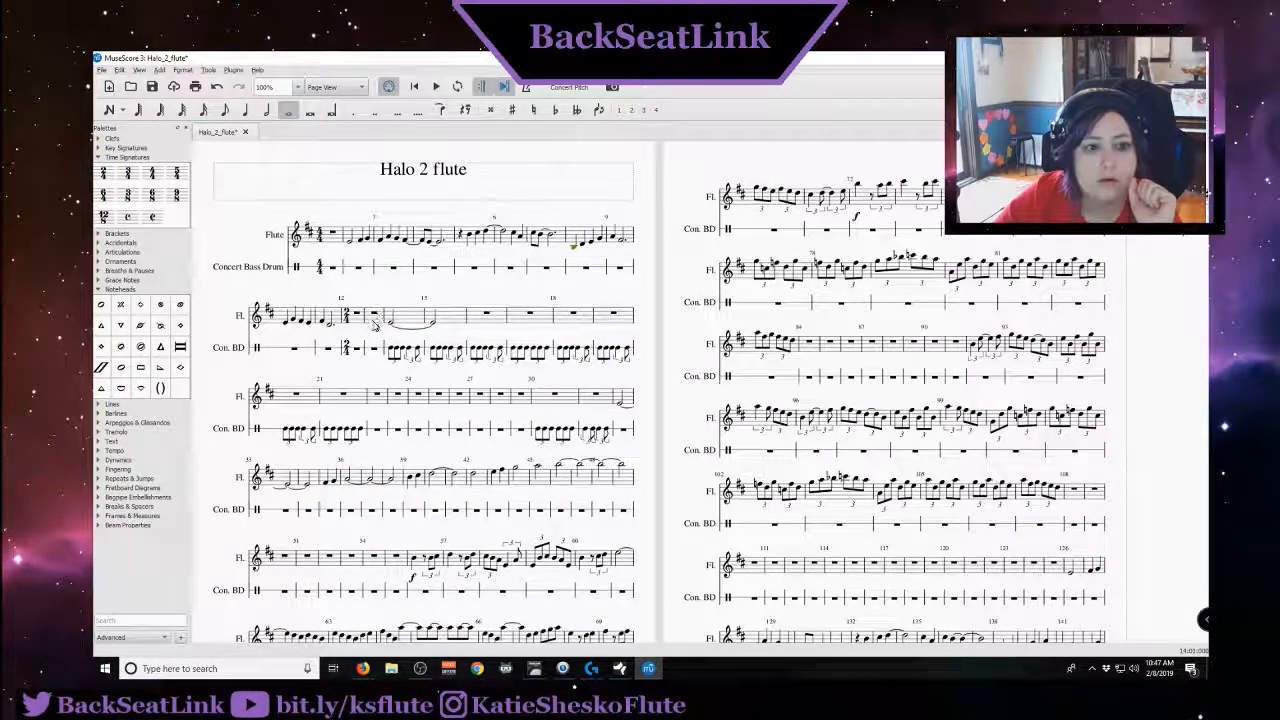
Remove the extra empty 2/4 measure 13 from the score
{"action": "left_click", "coordinate": [376, 316]}
{"action": "right_click", "coordinate": [376, 316]}
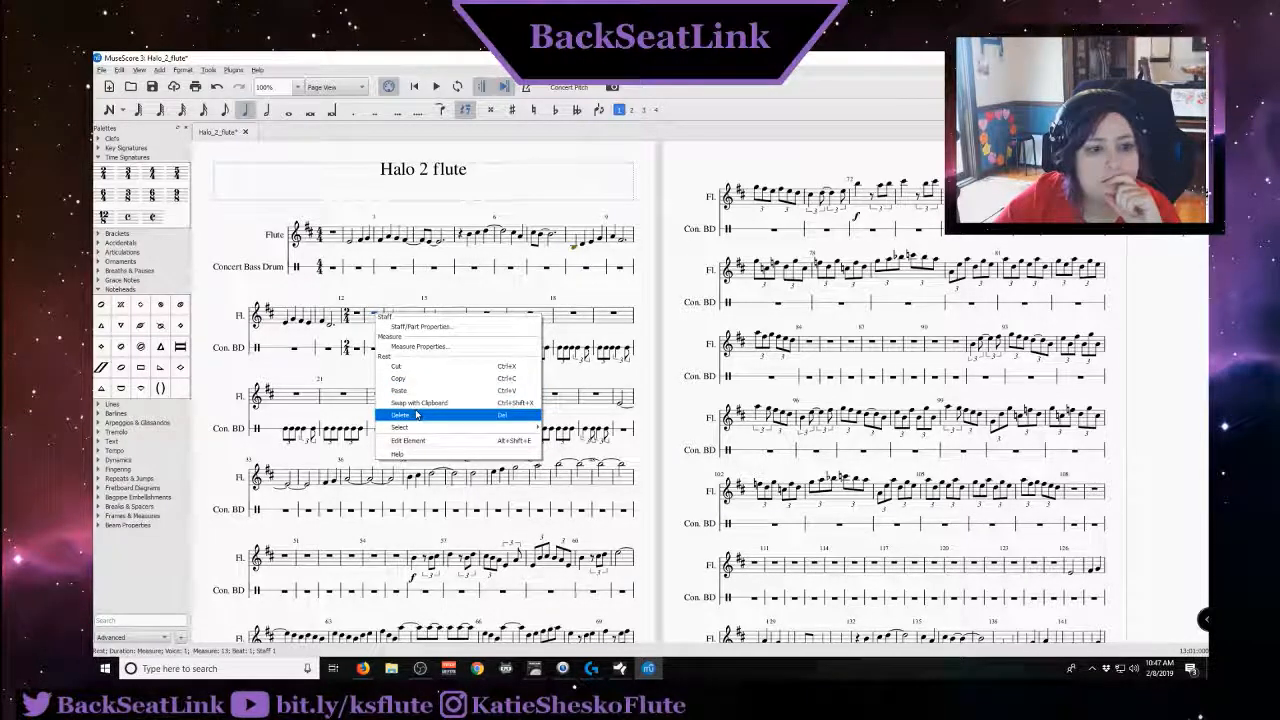
{"action": "left_click", "coordinate": [373, 318]}
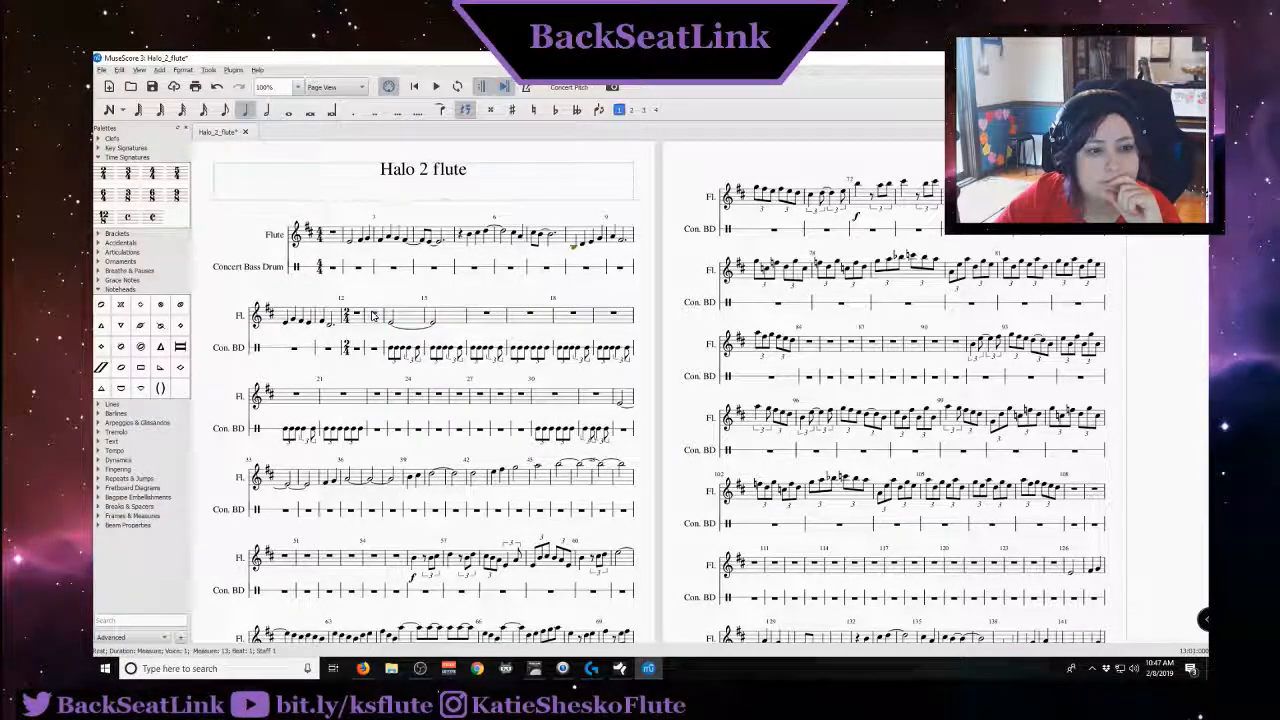
{"action": "right_click", "coordinate": [375, 317]}
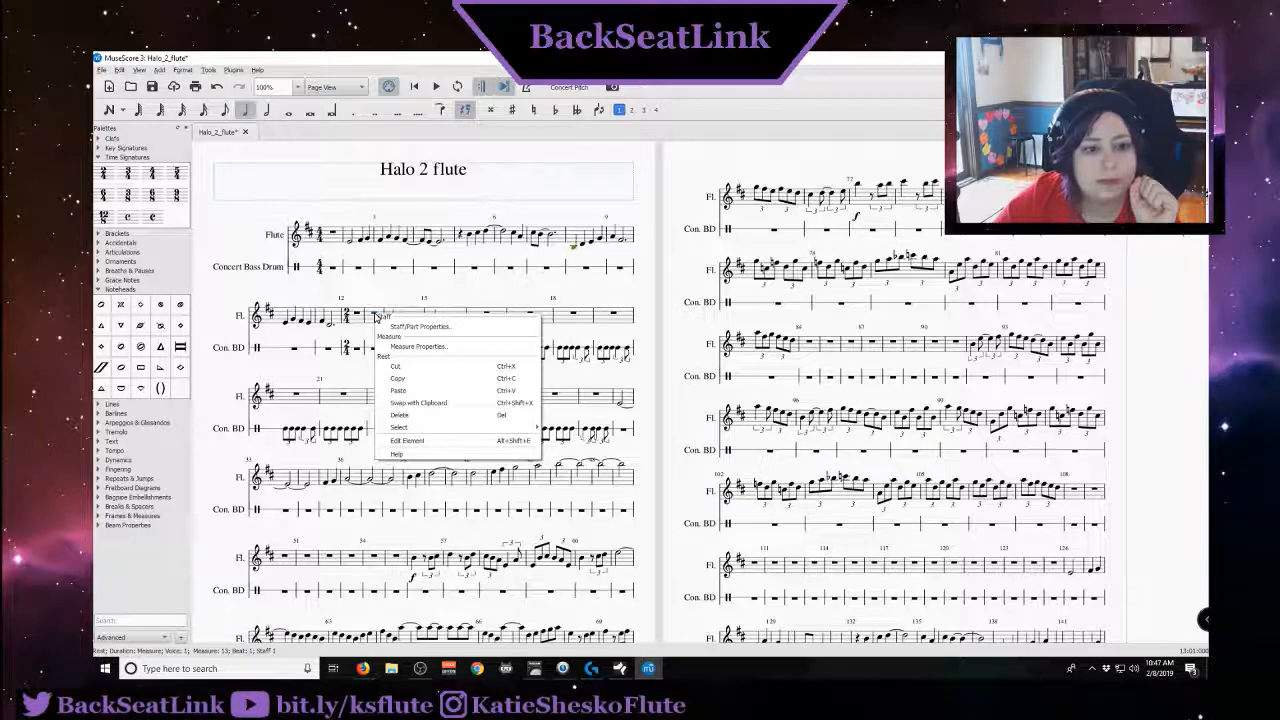
{"action": "left_click", "coordinate": [401, 415]}
{"action": "right_click", "coordinate": [378, 322]}
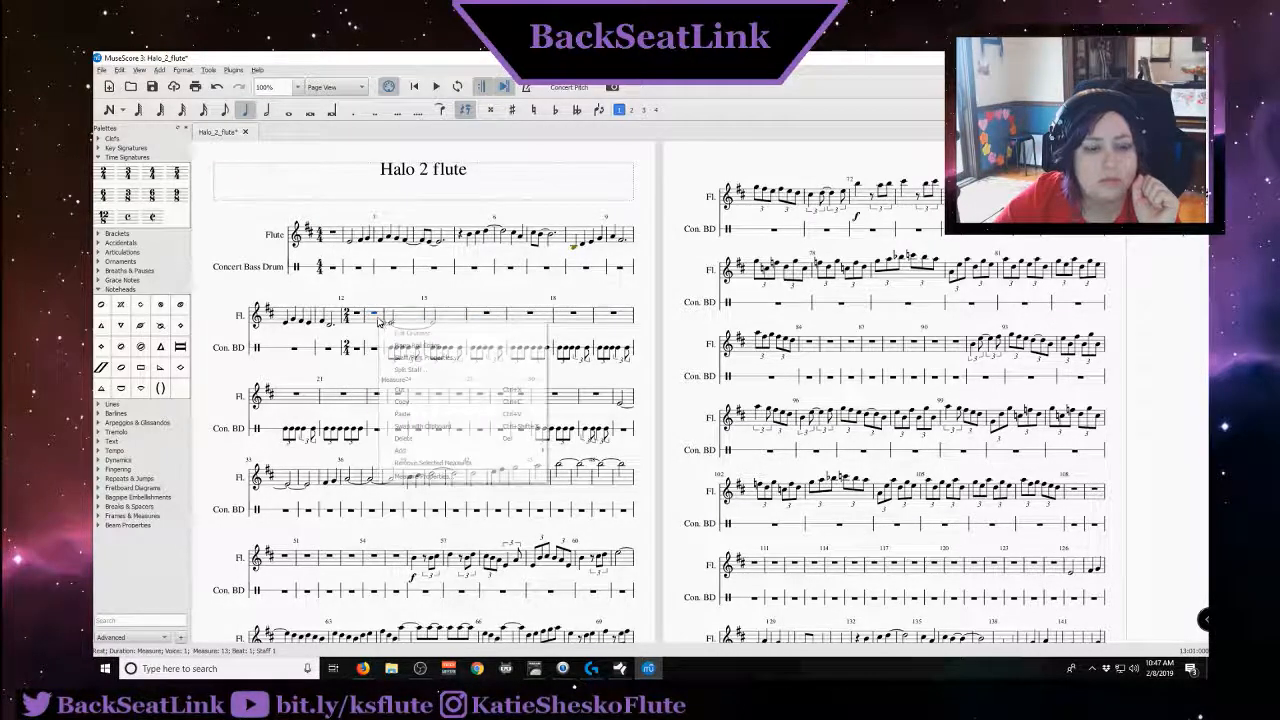
{"action": "left_click", "coordinate": [430, 462]}
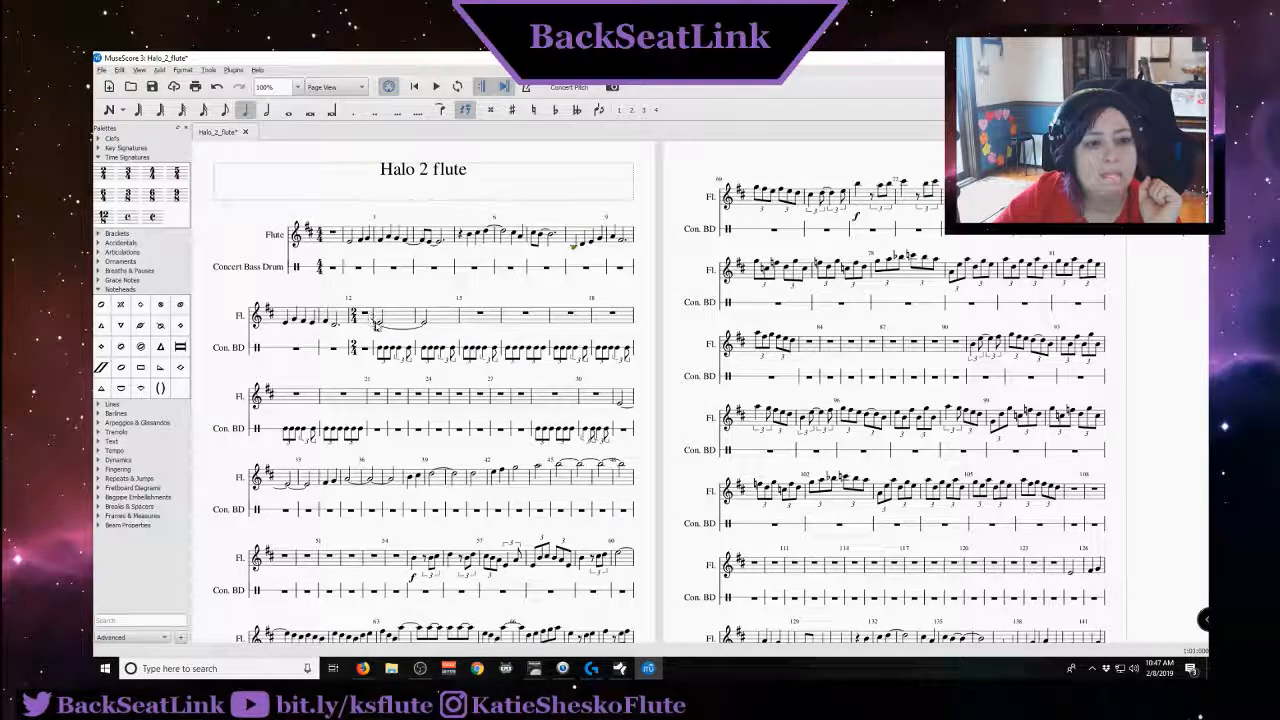
Enter a half-note E in the flute part of the 2/4 measure 12
{"action": "left_click", "coordinate": [367, 316]}
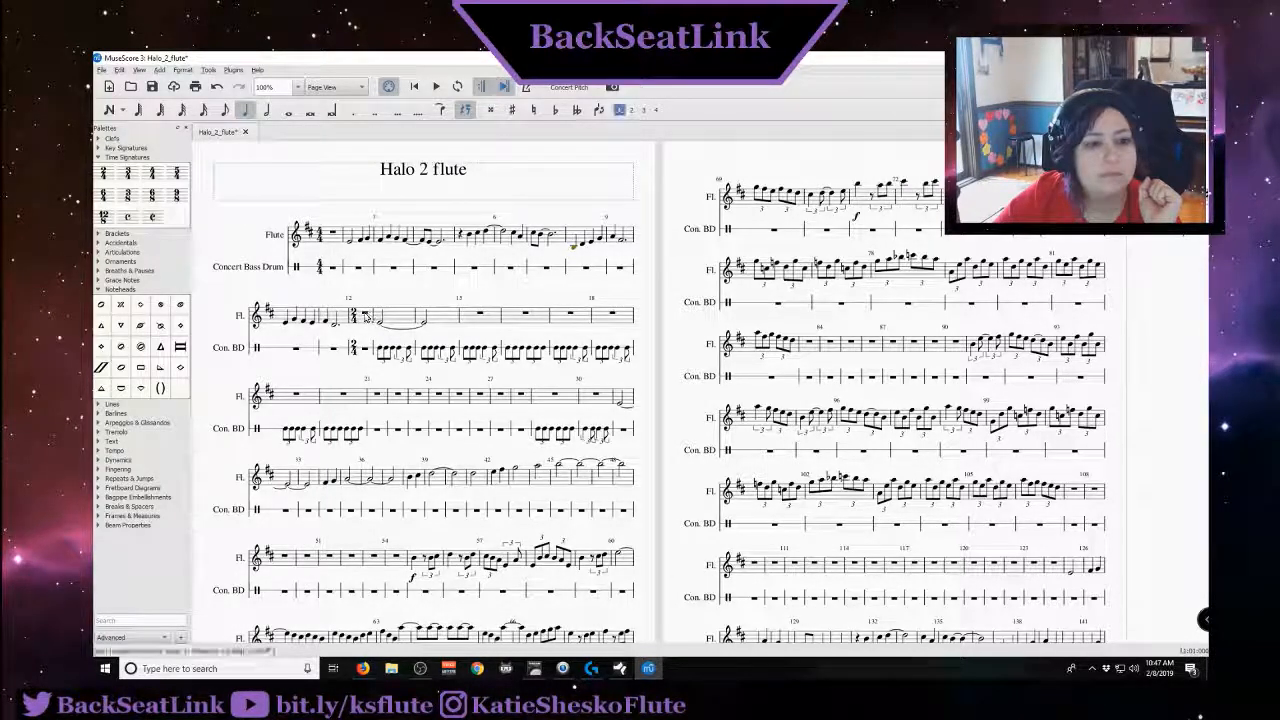
{"action": "left_click", "coordinate": [266, 111]}
{"action": "key", "text": "n"}
{"action": "key", "text": "e"}
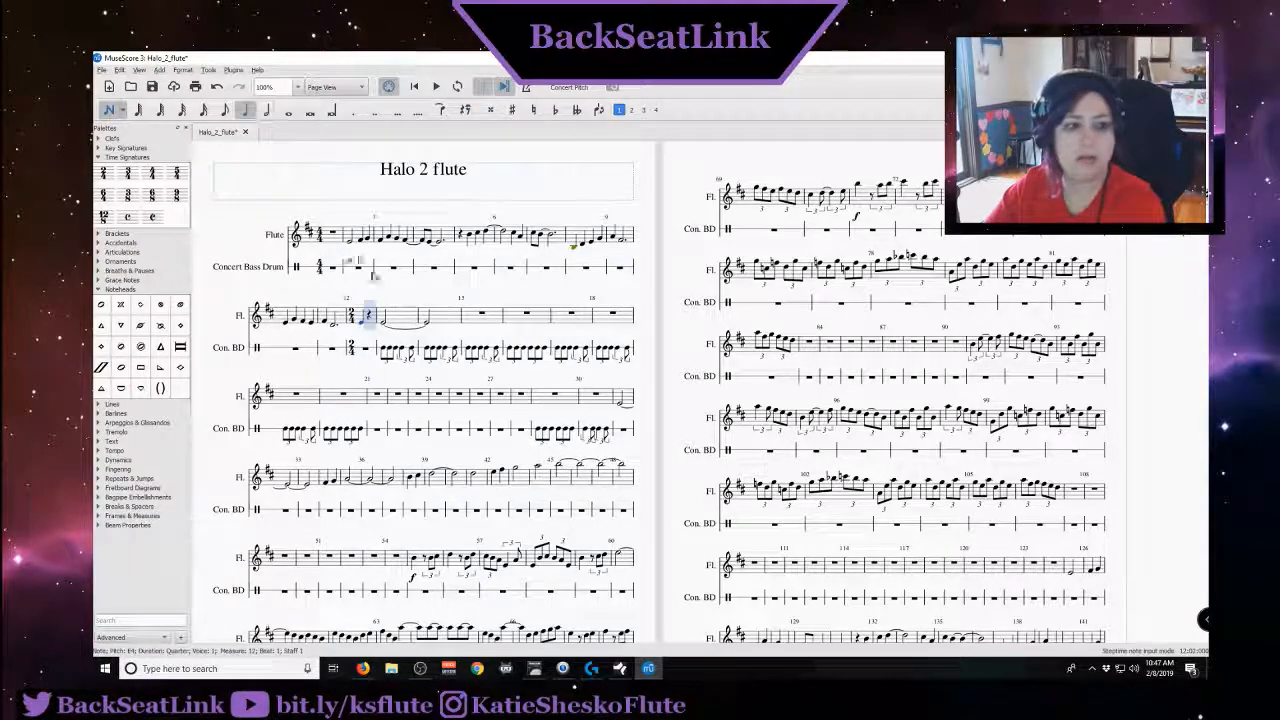
{"action": "left_click", "coordinate": [266, 112]}
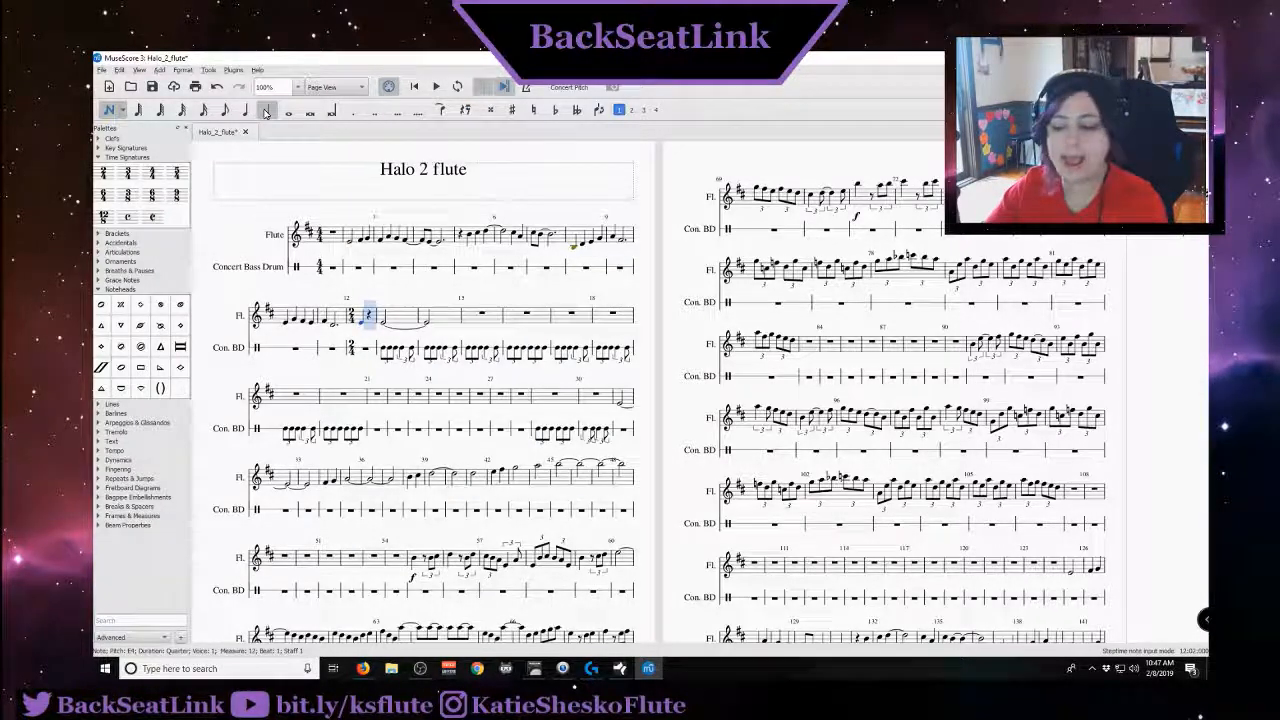
{"action": "key", "text": "Left"}
{"action": "key", "text": "e"}
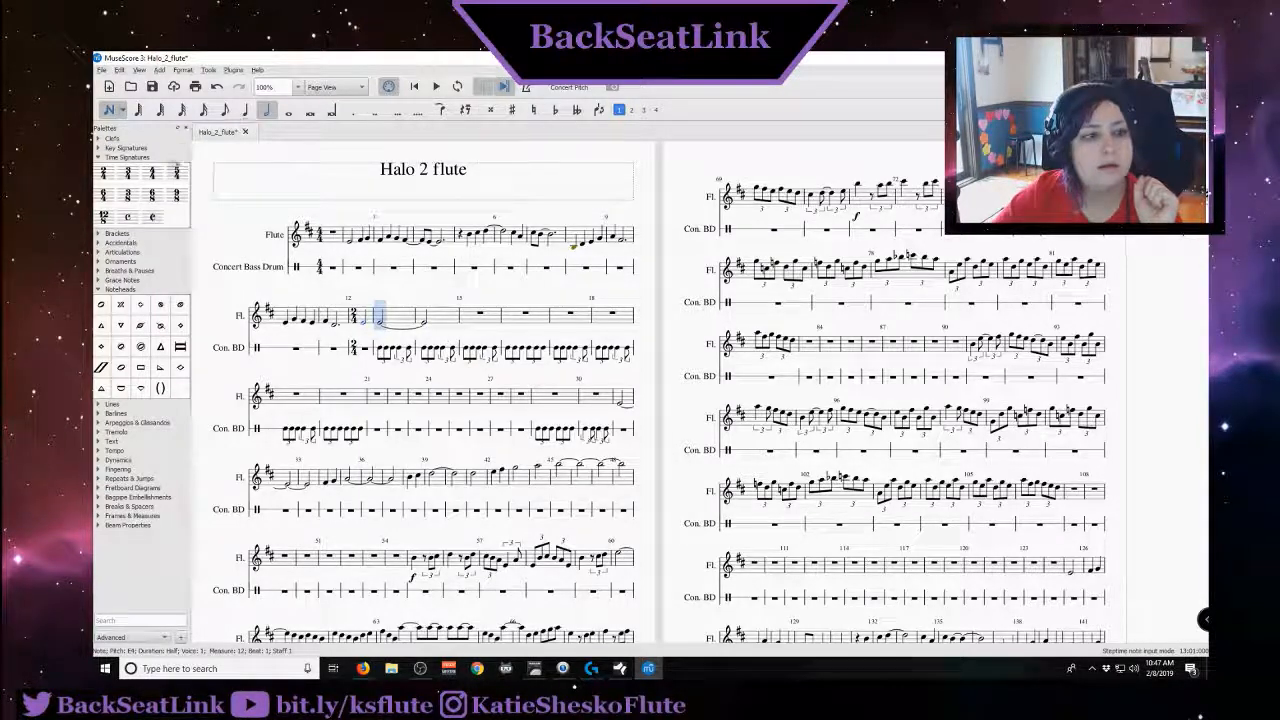
Restore the 4/4 time signature at measure 13 and tie the flute's half note in measure 12 to the following whole note
{"action": "left_click_drag", "start_coordinate": [152, 175], "coordinate": [376, 316]}
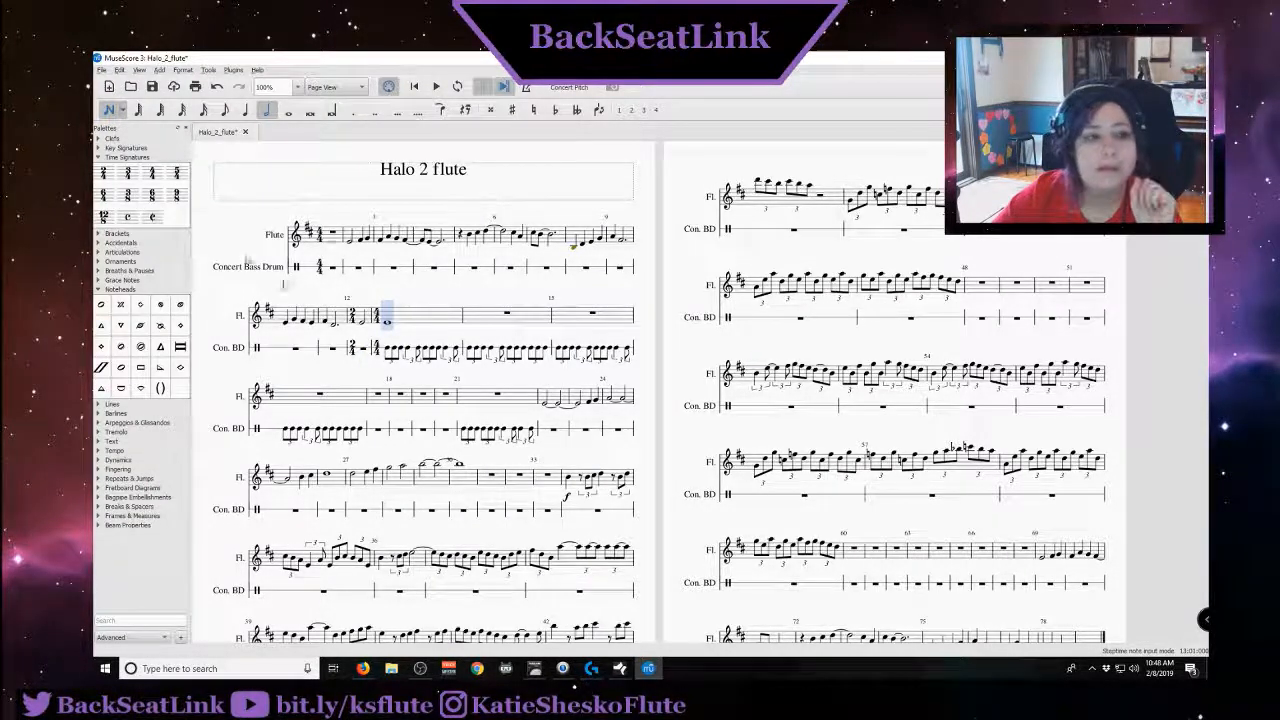
{"action": "key", "text": "Escape"}
{"action": "left_click", "coordinate": [372, 322]}
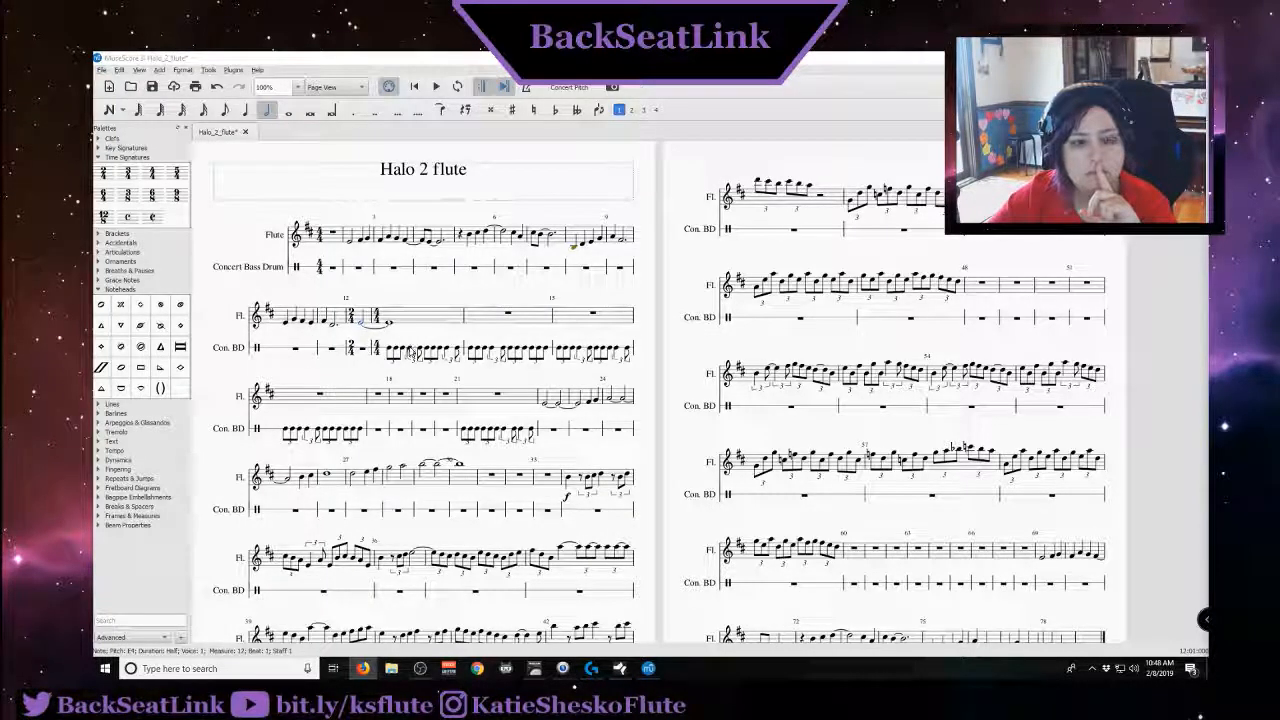
Copy the triplets on beats 2 and 3 of bass drum measure 13 into the 2/4 measure 12
{"action": "left_click", "coordinate": [410, 353]}
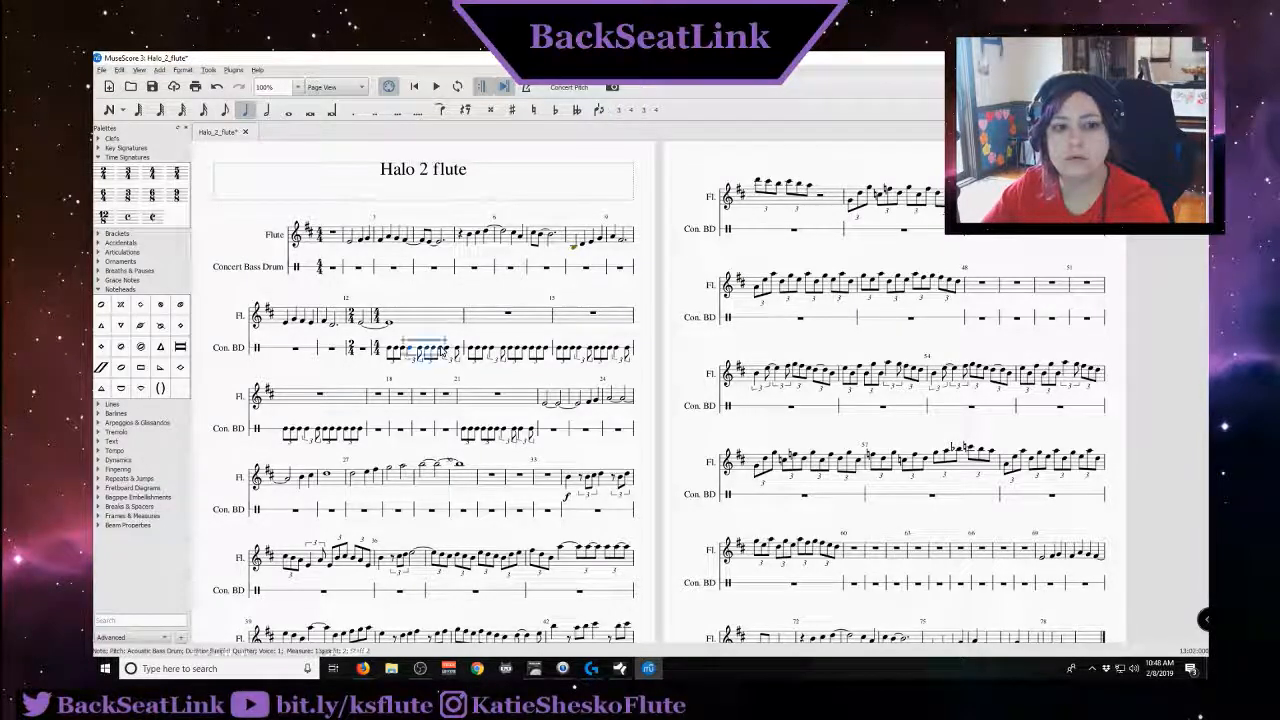
{"action": "left_click", "coordinate": [362, 352]}
{"action": "key", "text": "ctrl+v"}
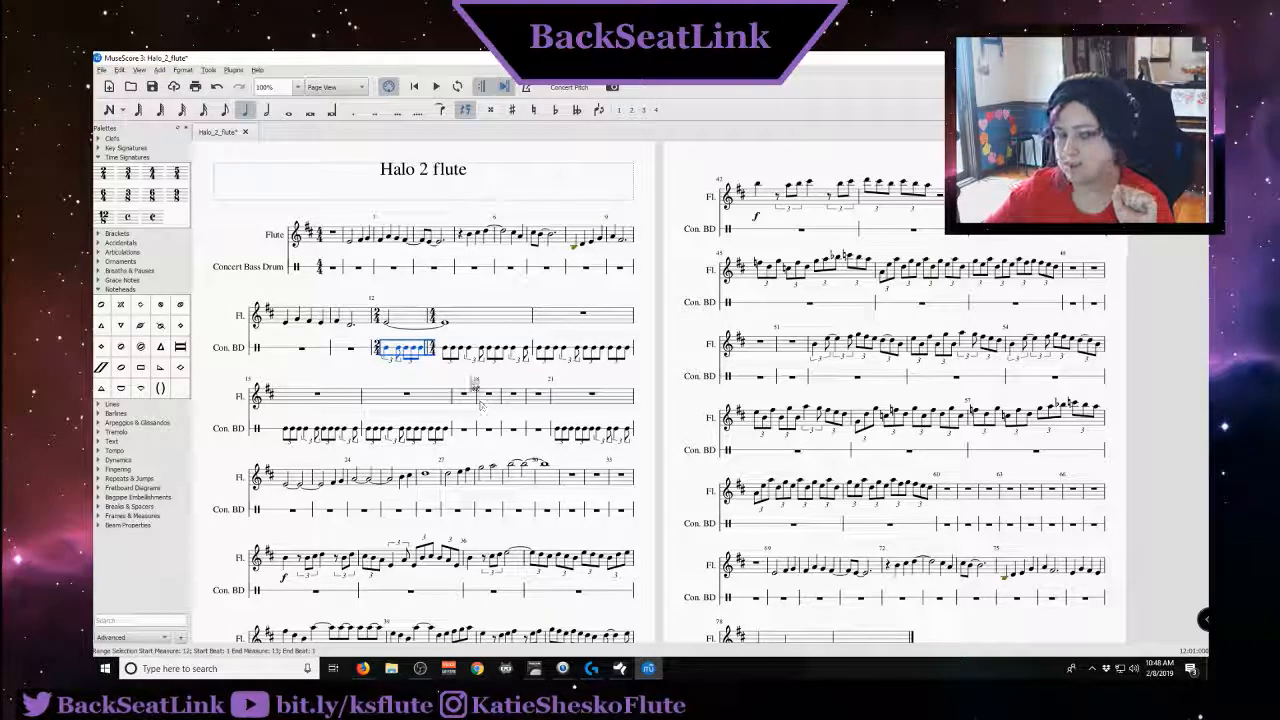
{"action": "left_click", "coordinate": [446, 375]}
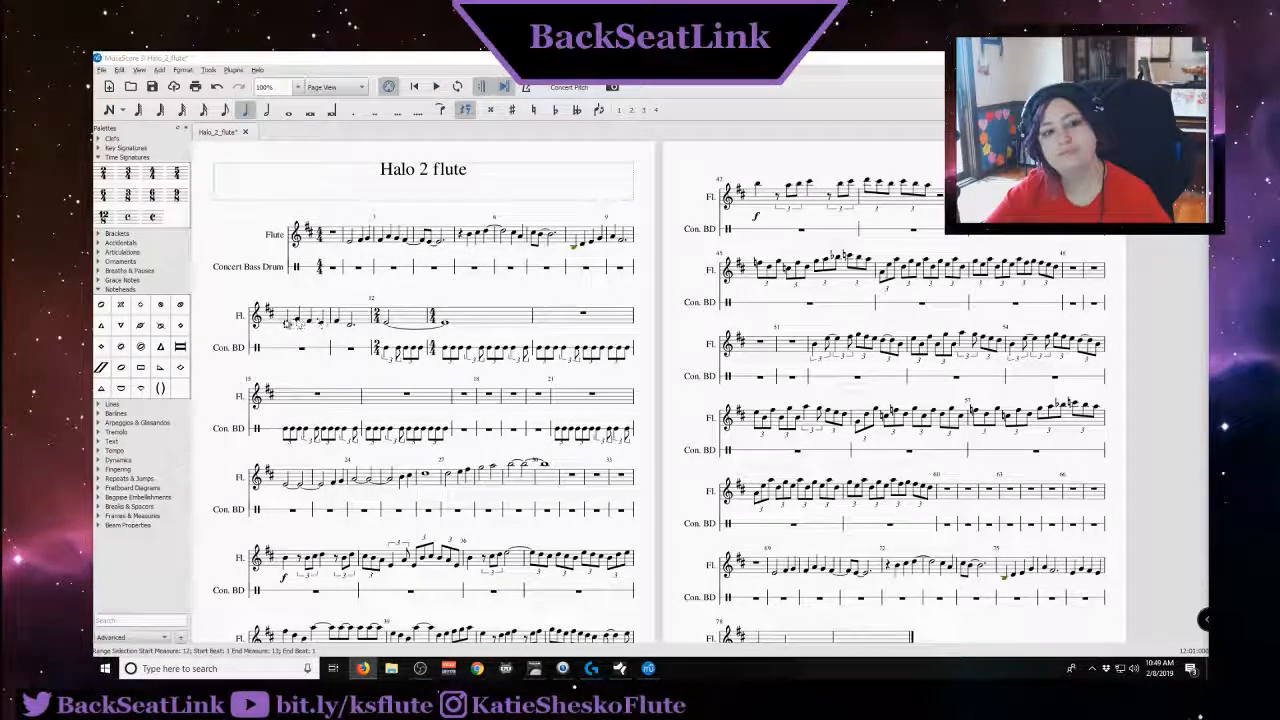
Play back the score from flute measure 8 through the new 2/4 bar into measure 16, stop, and switch to Firefox
{"action": "left_click", "coordinate": [575, 246]}
{"action": "left_click", "coordinate": [435, 87]}
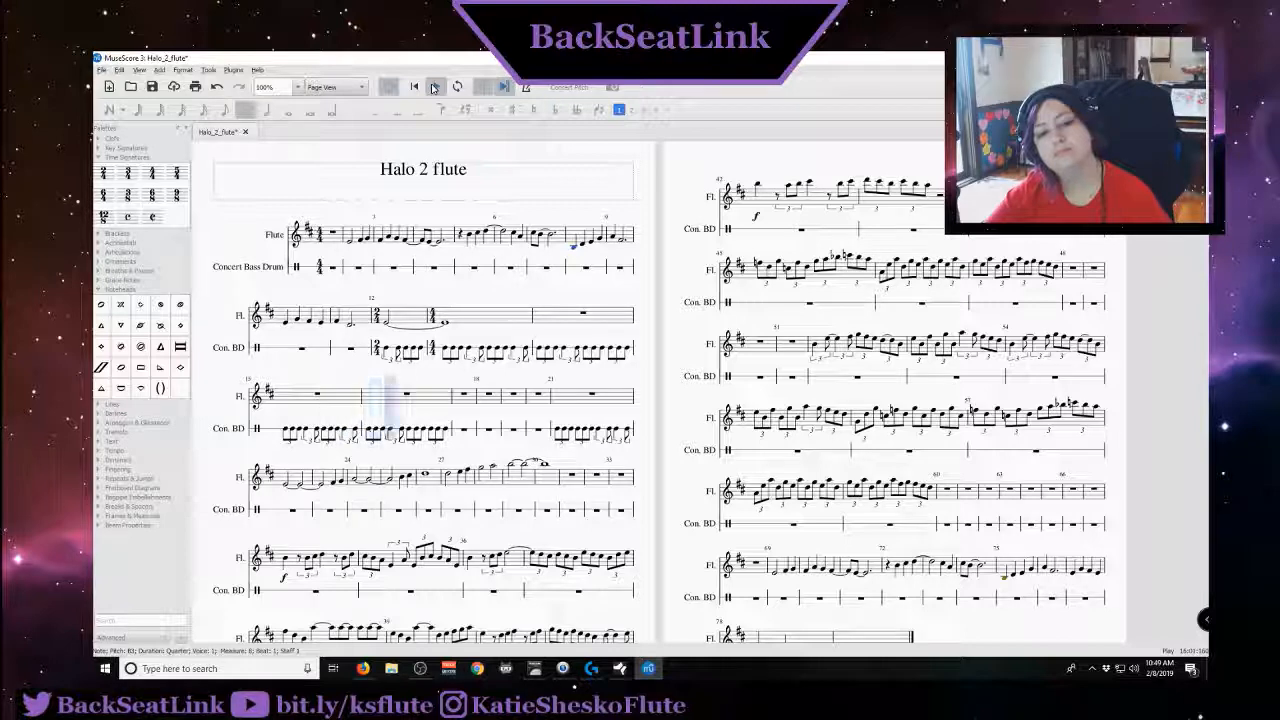
{"action": "left_click", "coordinate": [434, 87]}
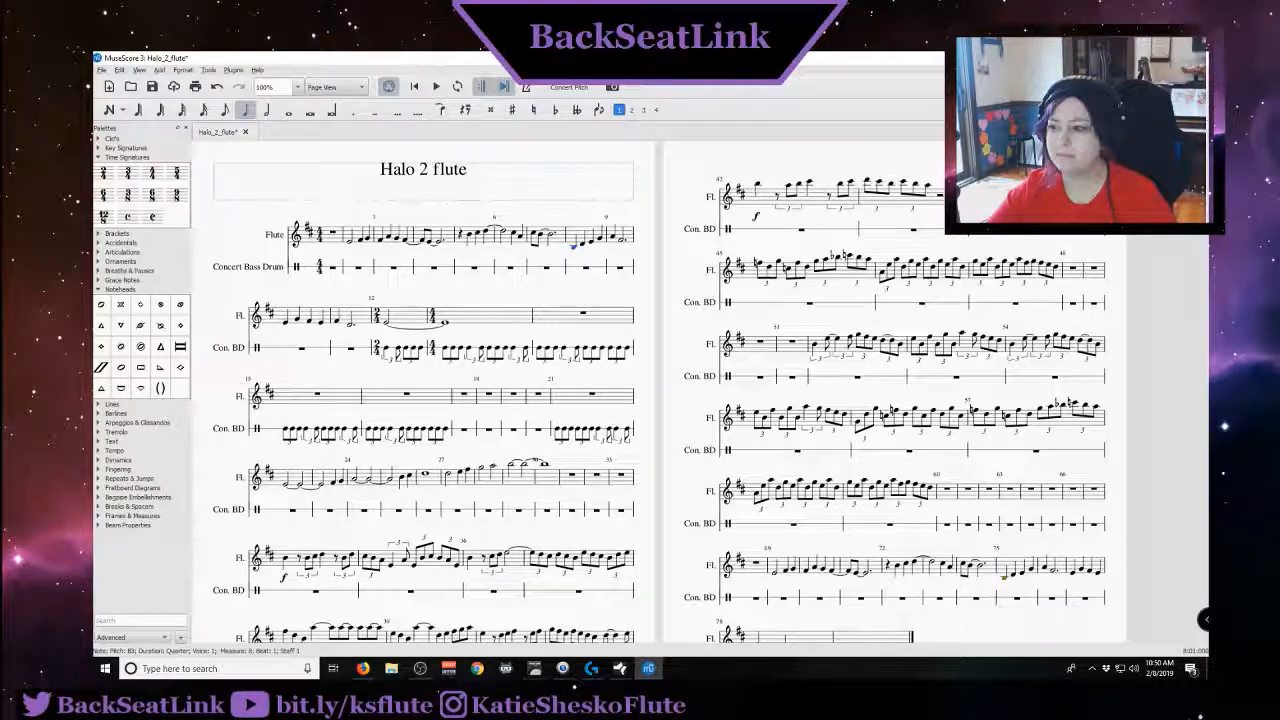
{"action": "key", "text": "alt+Tab"}
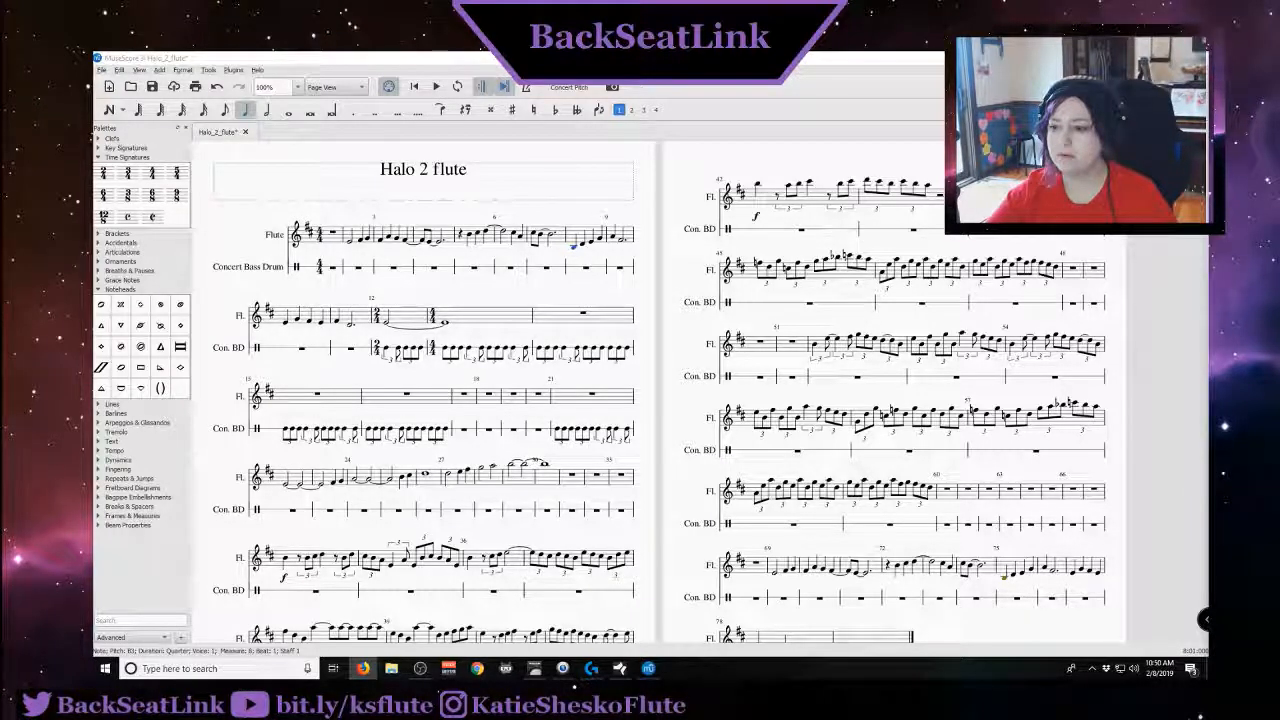
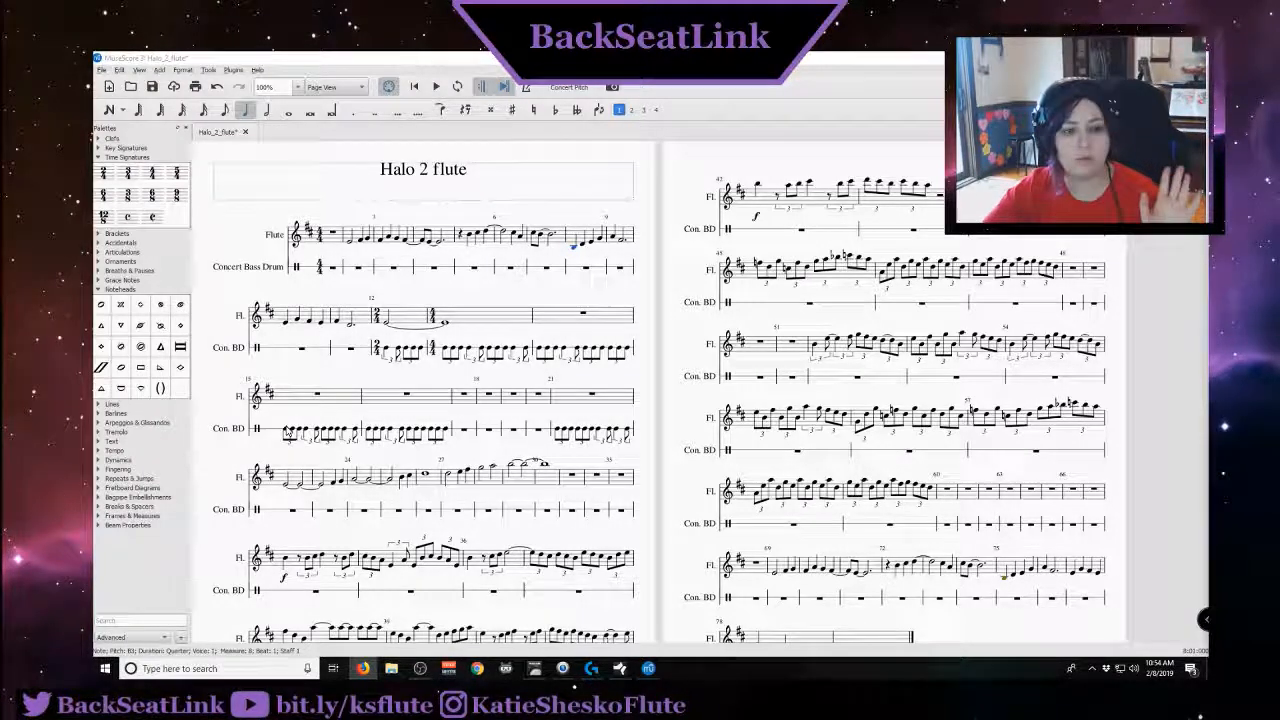
Copy the triplet rhythm of bass drum measures 15 and 16 into measures 17 and 18
{"action": "left_click", "coordinate": [287, 431]}
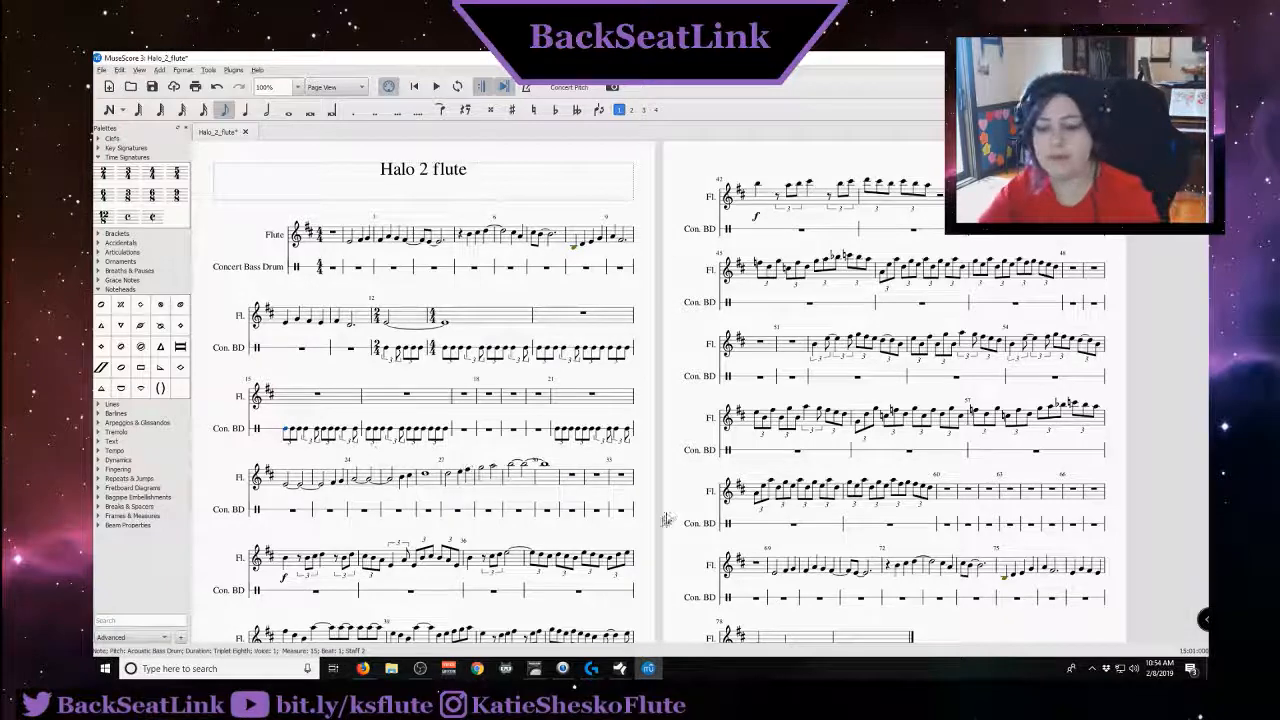
{"action": "left_click", "coordinate": [447, 430], "text": "shift"}
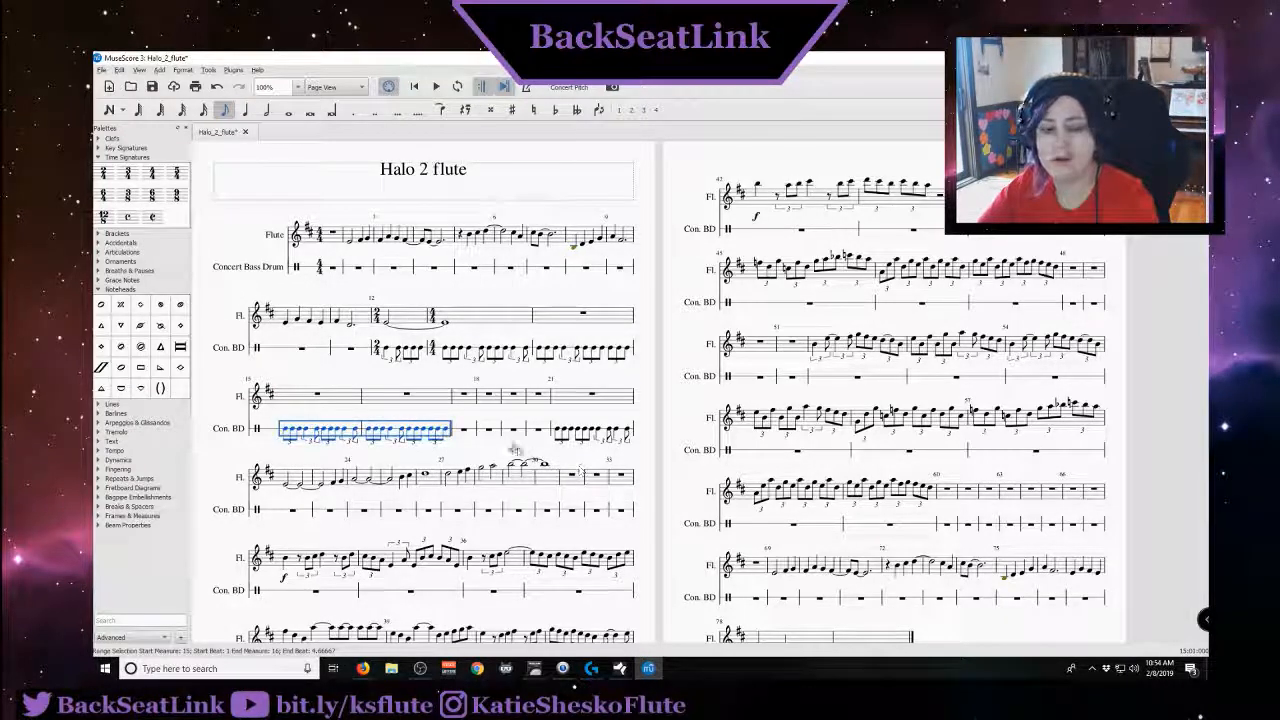
{"action": "key", "text": "ctrl+c"}
{"action": "left_click", "coordinate": [463, 432]}
{"action": "key", "text": "ctrl+v"}
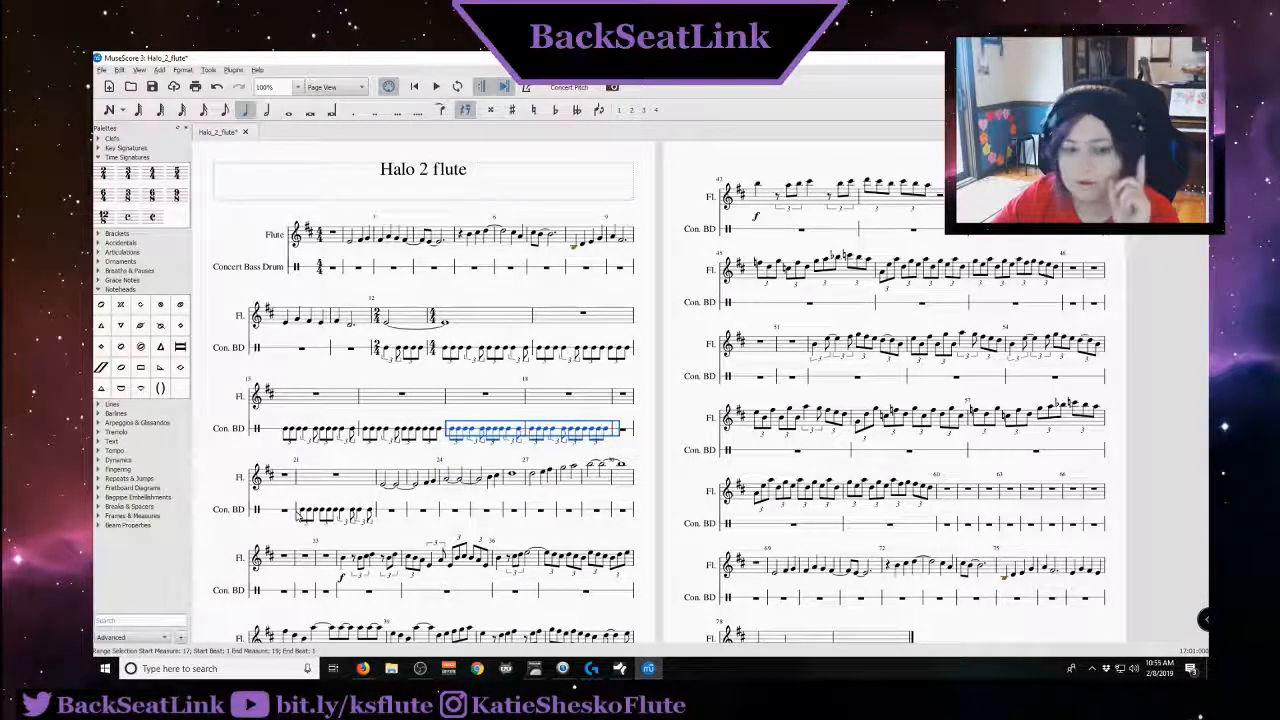
Move the bass drum rhythm from measure 21 into measure 19, leaving measure 21 empty
{"action": "left_click", "coordinate": [302, 512]}
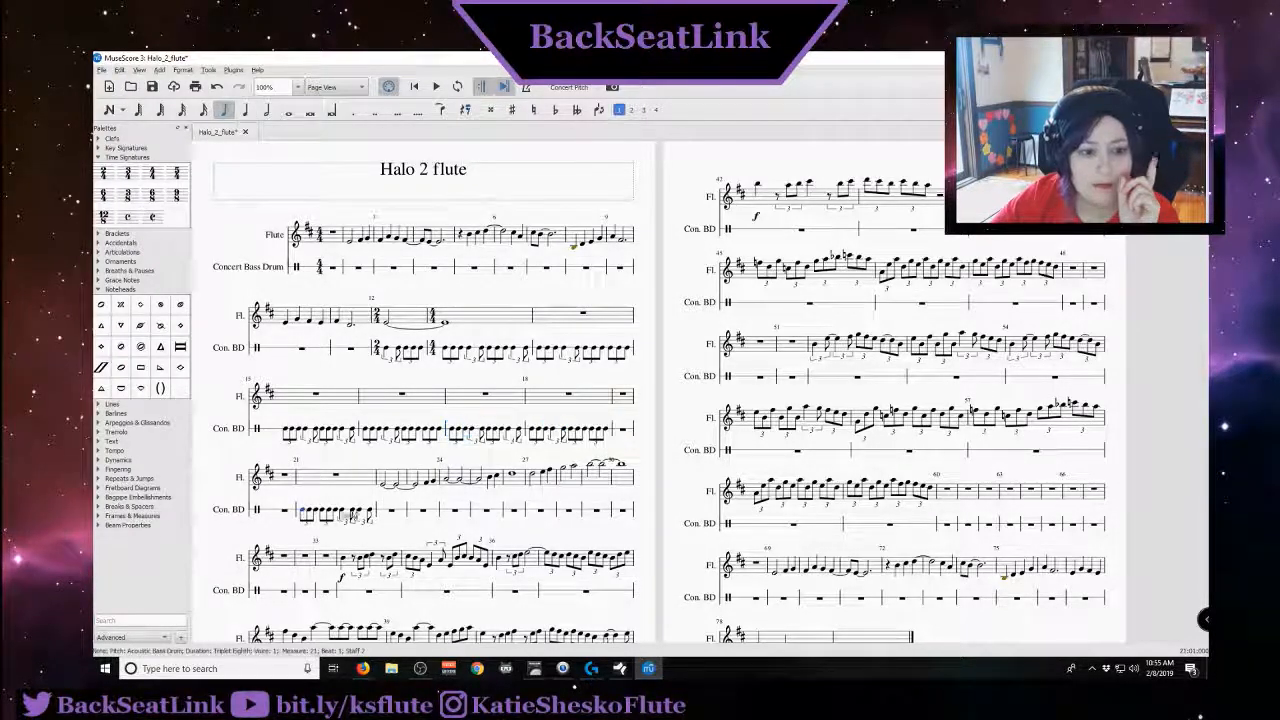
{"action": "left_click", "coordinate": [372, 512], "text": "shift"}
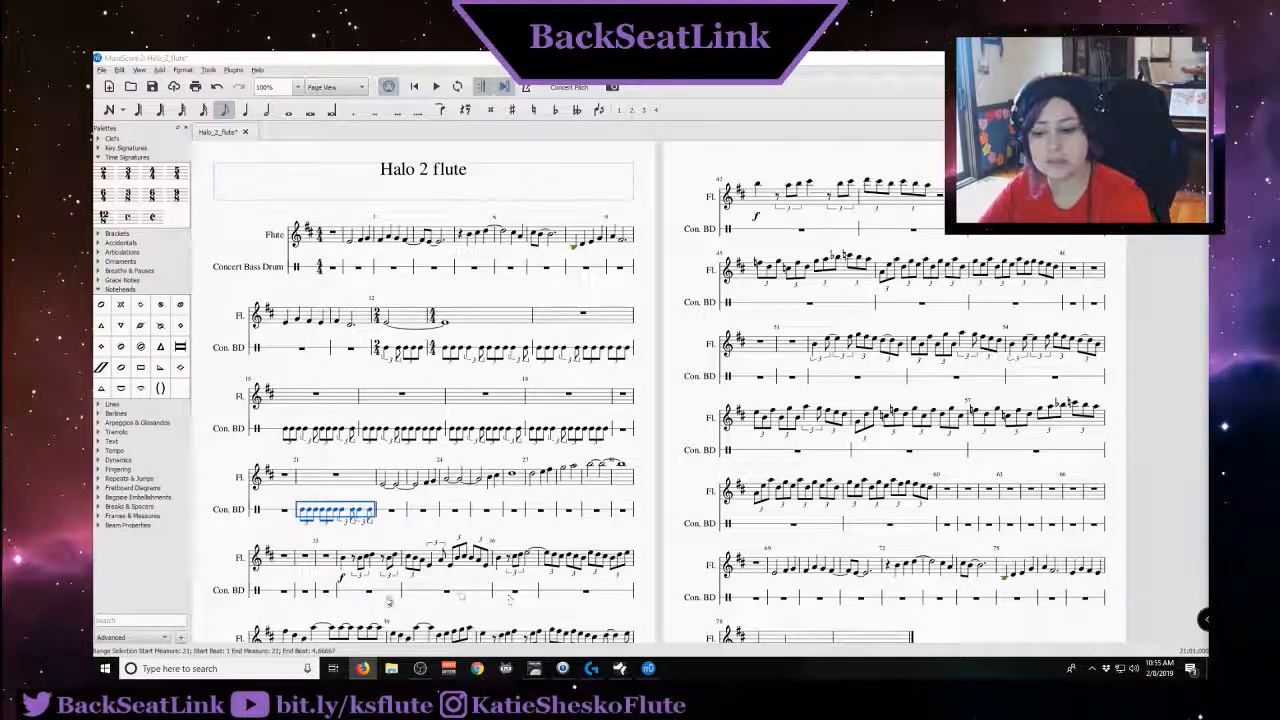
{"action": "left_click", "coordinate": [234, 534]}
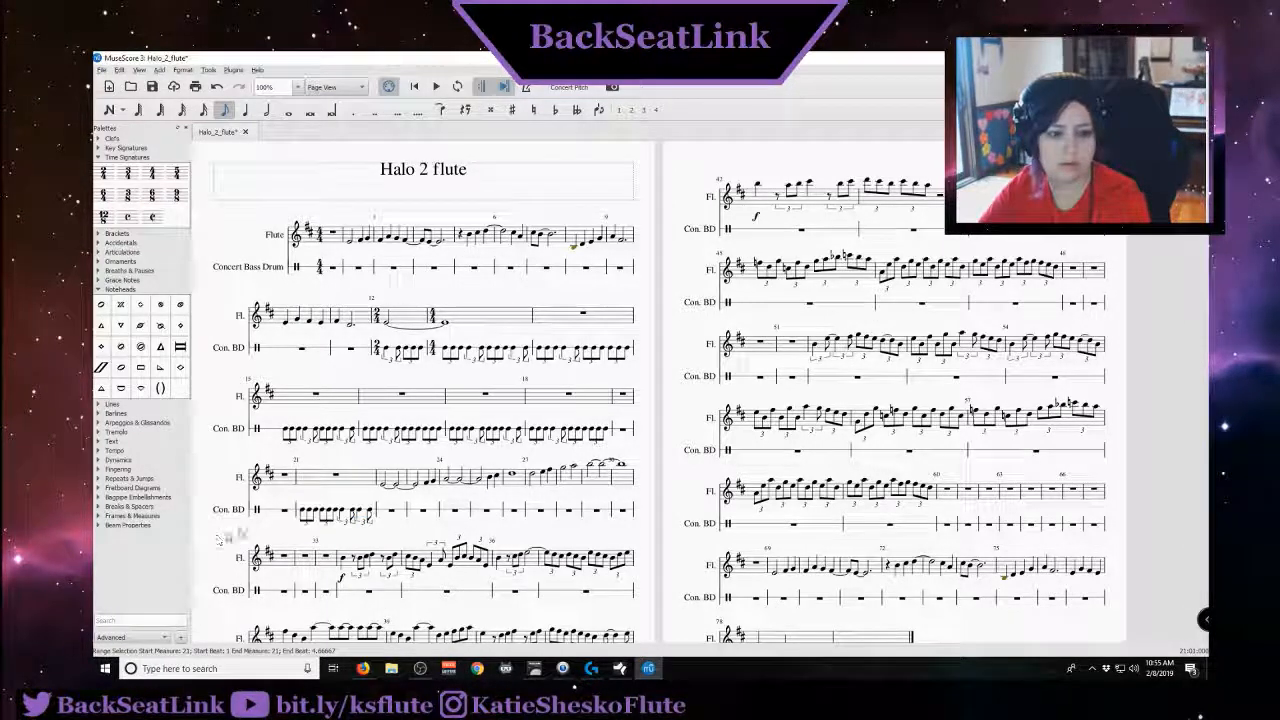
{"action": "left_click", "coordinate": [320, 514]}
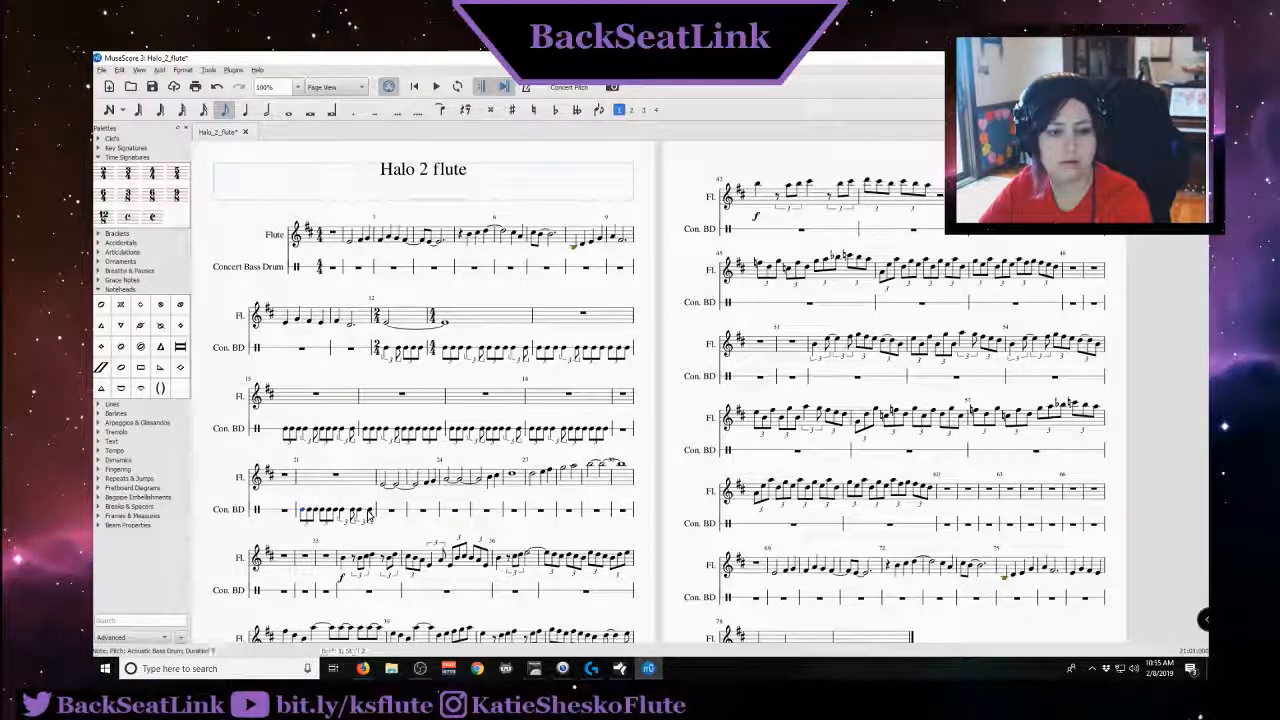
{"action": "left_click", "coordinate": [302, 514]}
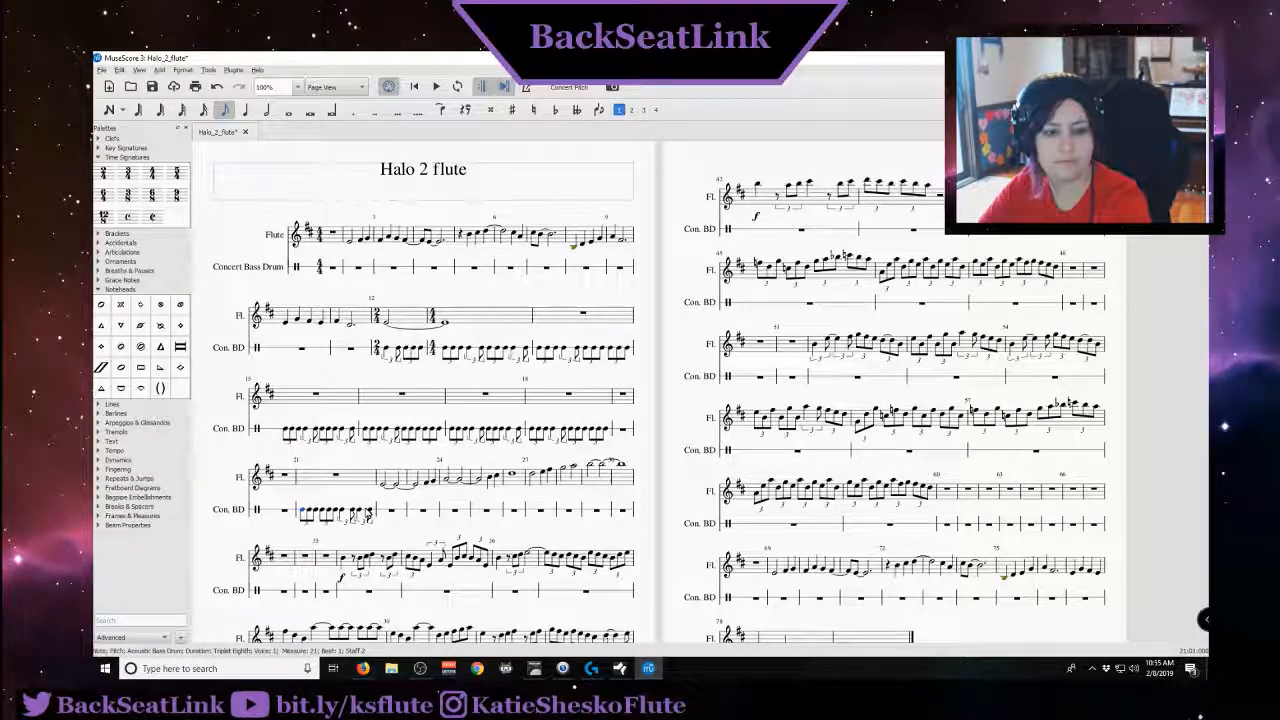
{"action": "left_click", "coordinate": [372, 513], "text": "shift"}
{"action": "key", "text": "Delete"}
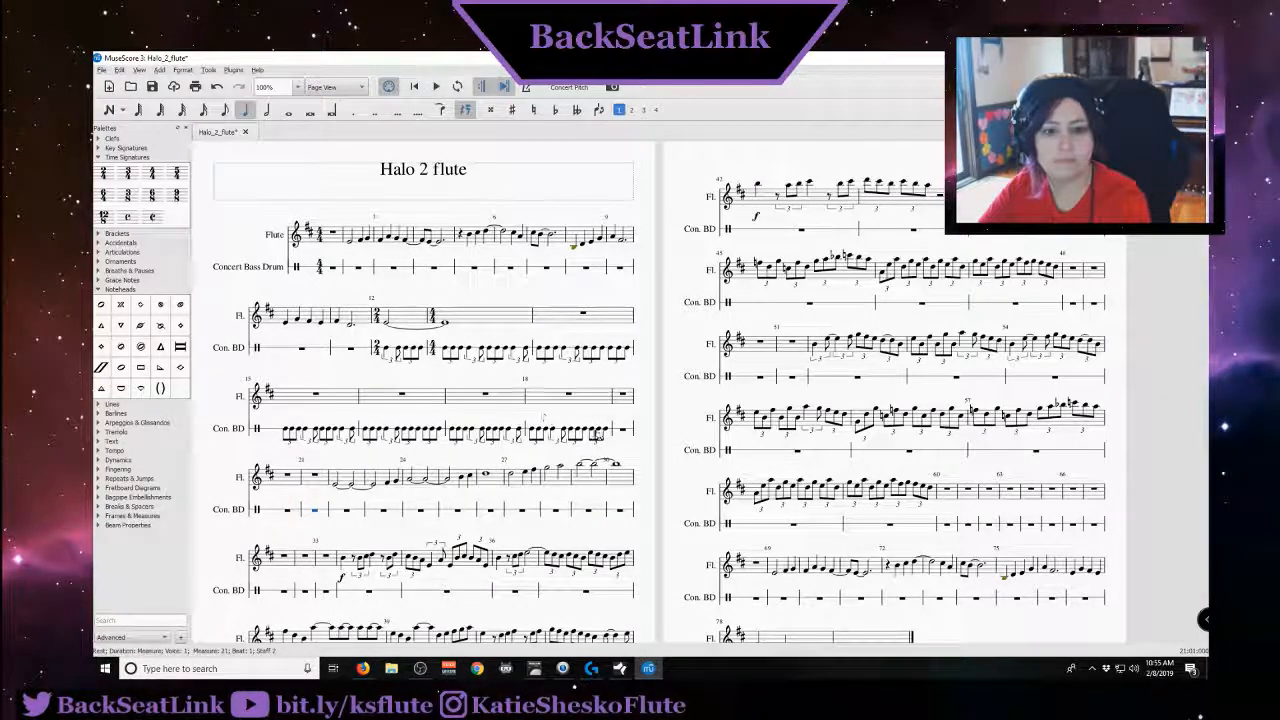
{"action": "left_click", "coordinate": [621, 432]}
{"action": "key", "text": "ctrl+v"}
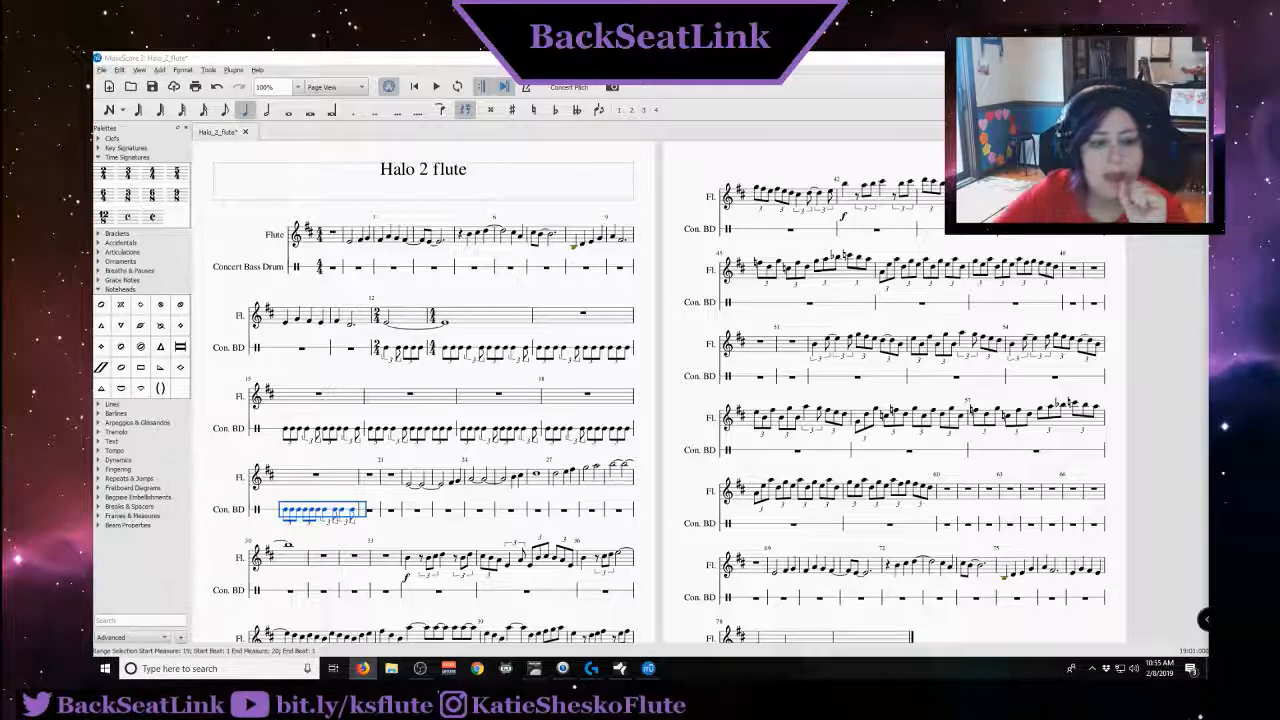
Copy the triplets of bass drum measure 18 into measure 20 and switch to Firefox
{"action": "left_click", "coordinate": [553, 436]}
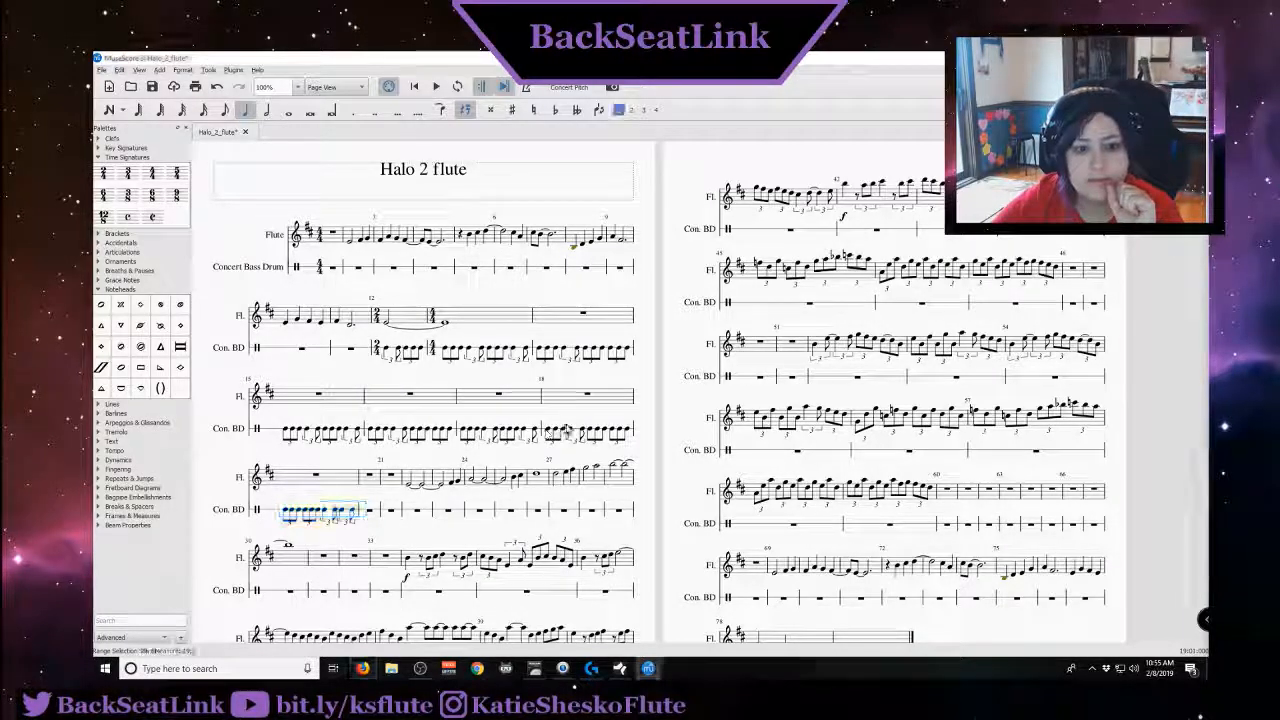
{"action": "double_click", "coordinate": [551, 434]}
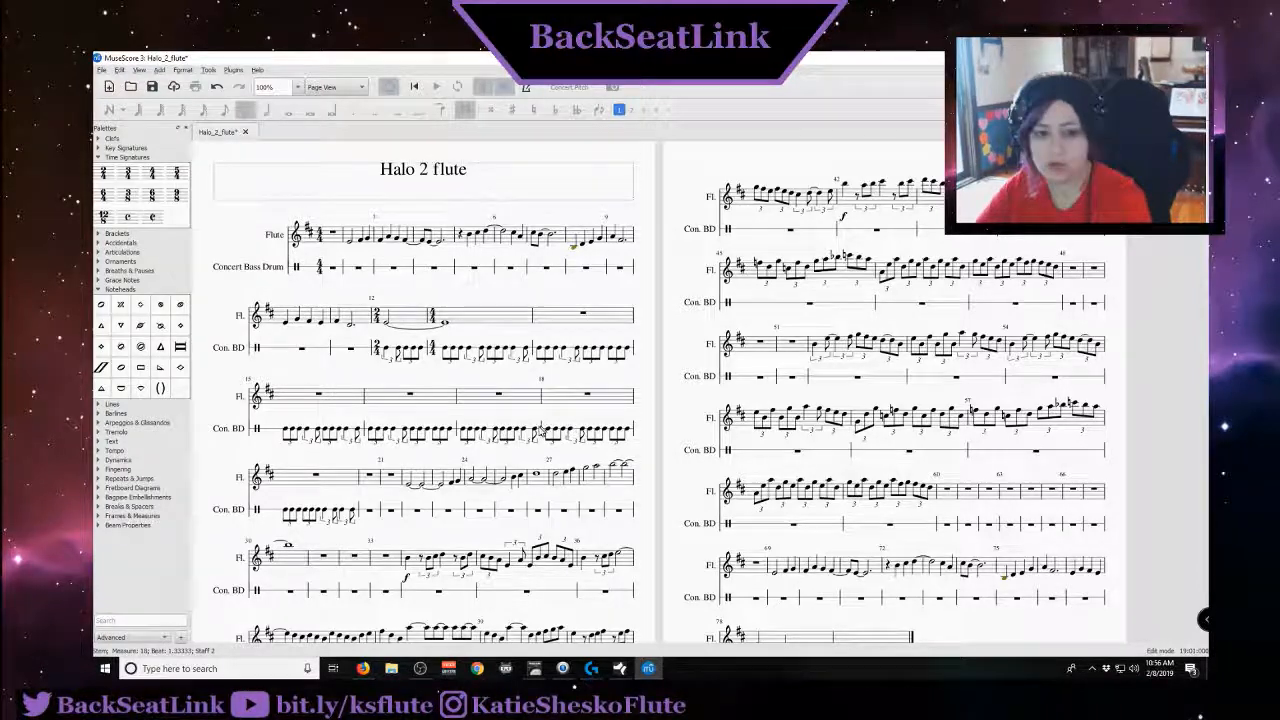
{"action": "left_click", "coordinate": [547, 430]}
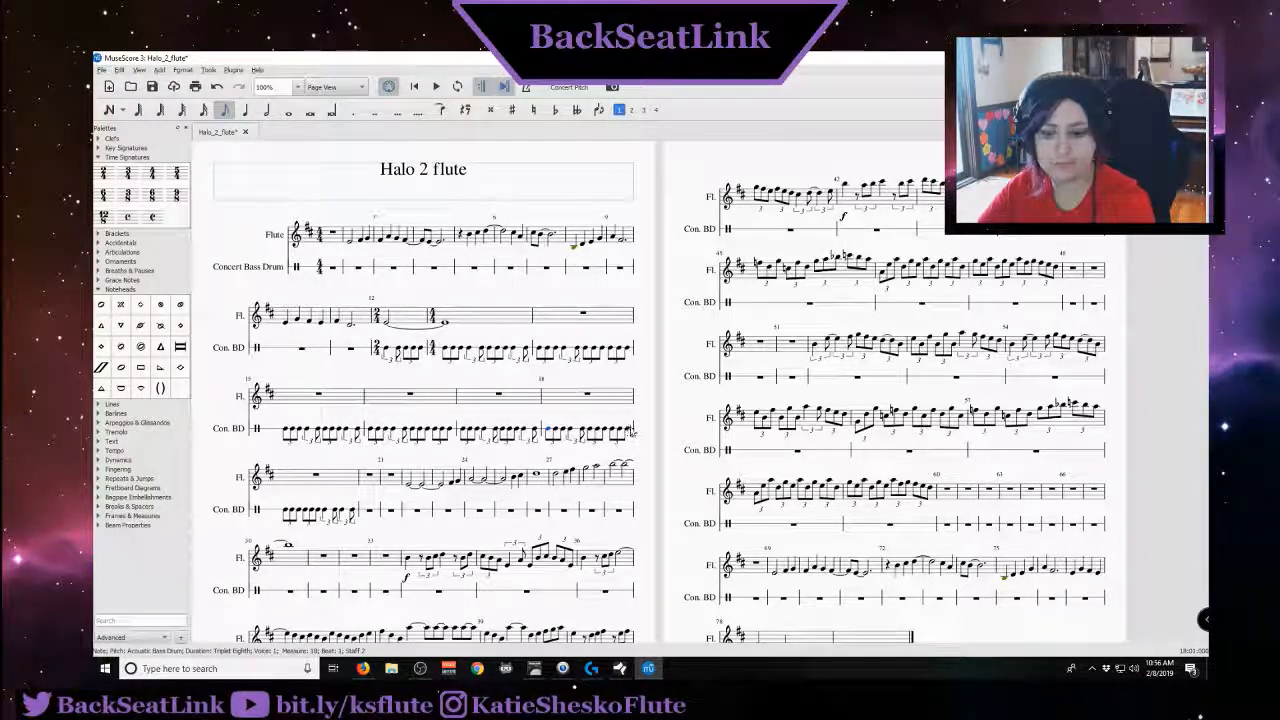
{"action": "left_click", "coordinate": [628, 433], "text": "shift"}
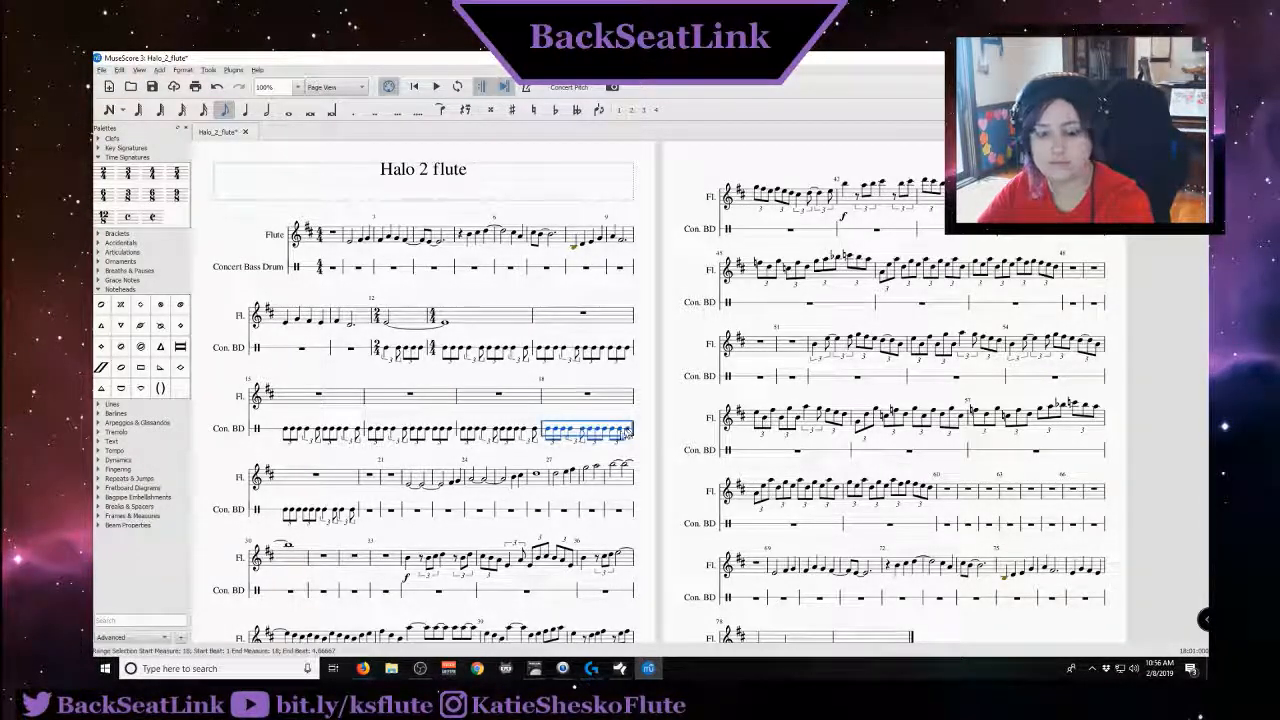
{"action": "left_click", "coordinate": [369, 511]}
{"action": "key", "text": "ctrl+v"}
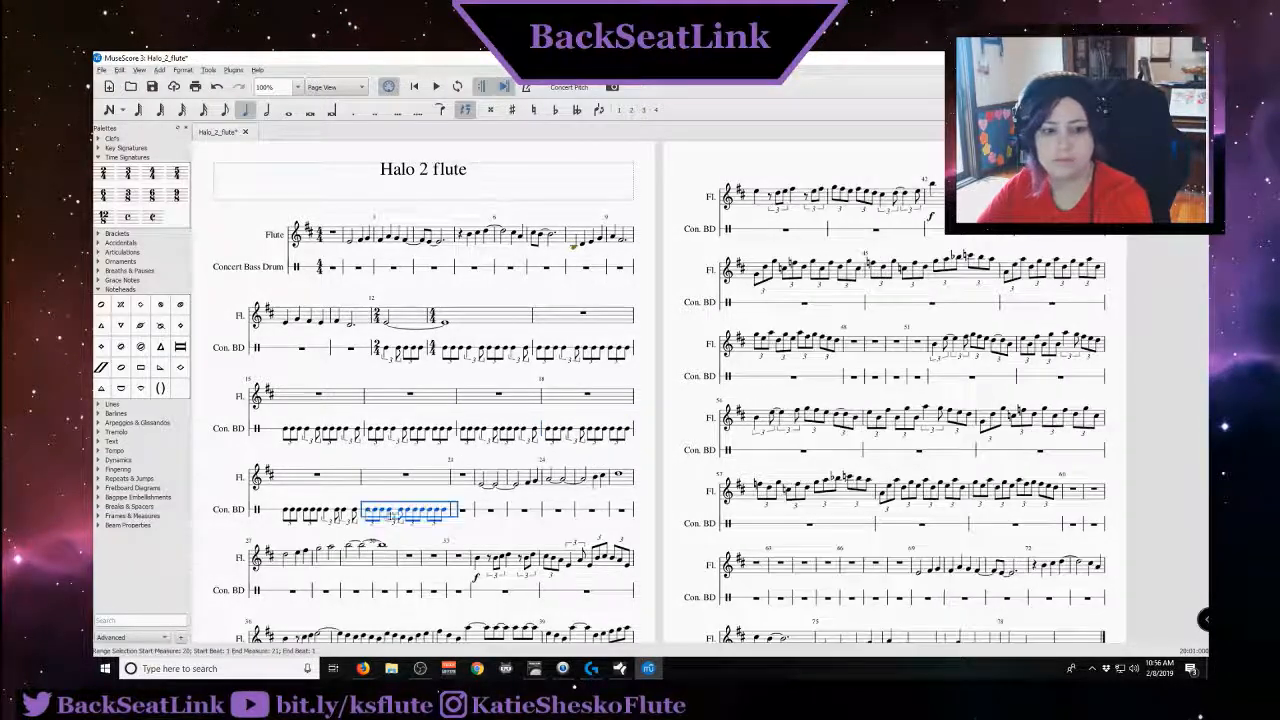
{"action": "key", "text": "alt+Tab"}
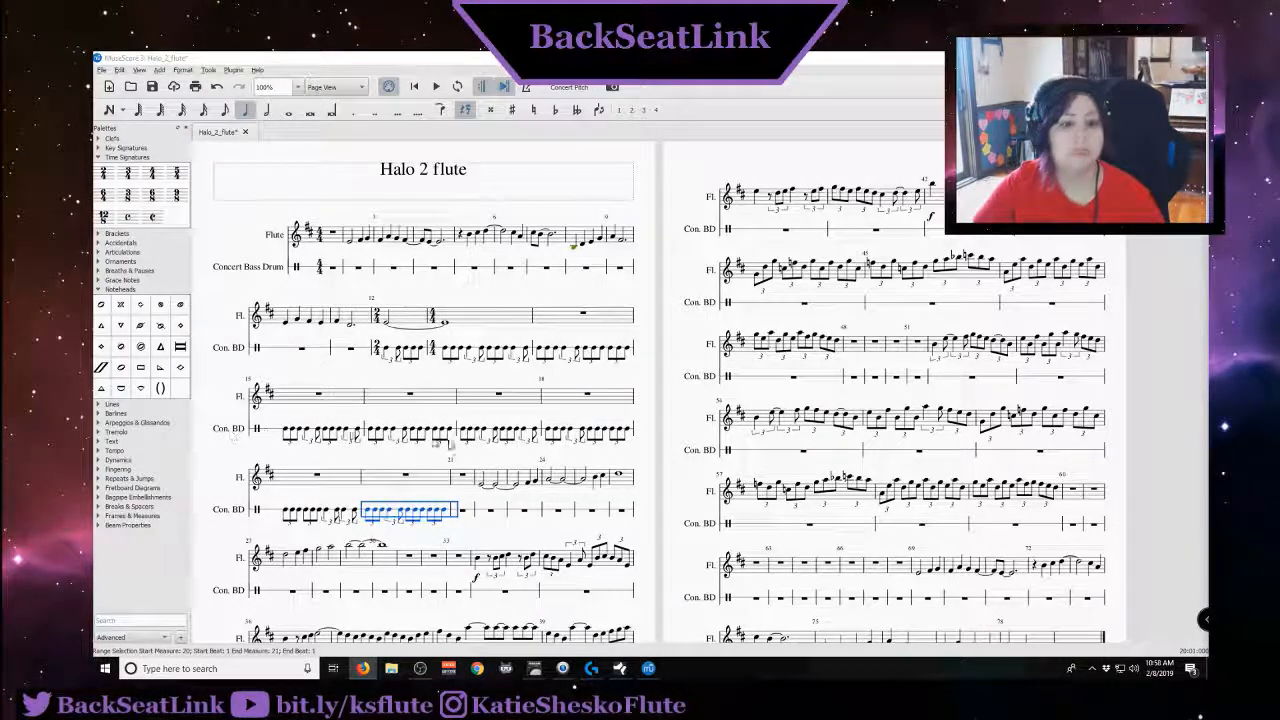
Copy the rhythm of bass drum measures 19 and 20 into measures 21 and 22
{"action": "left_click", "coordinate": [286, 512]}
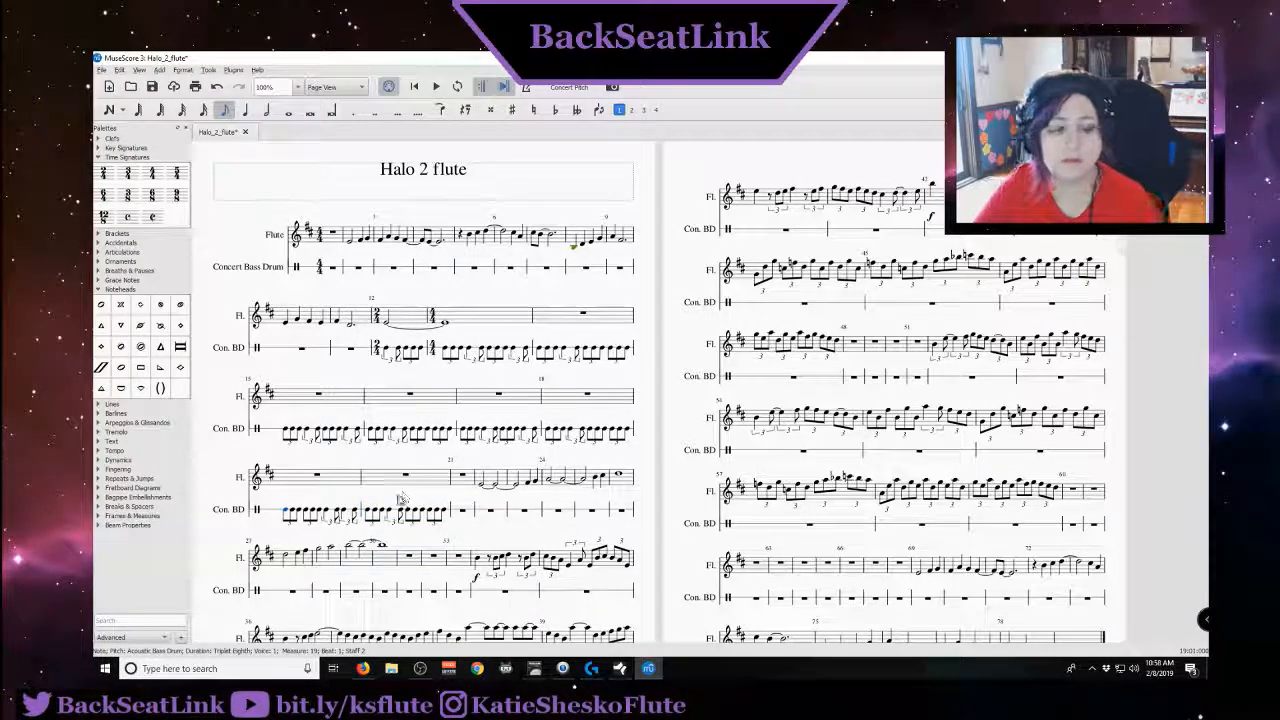
{"action": "left_click", "coordinate": [355, 513], "text": "shift"}
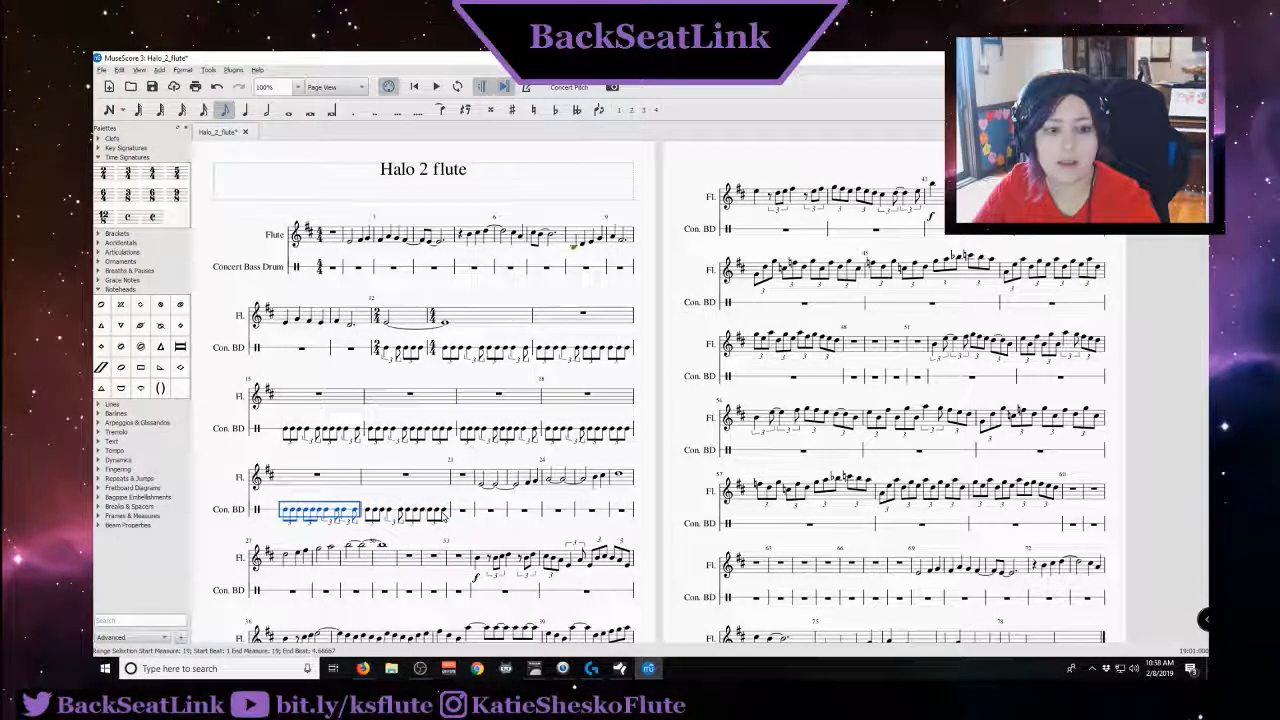
{"action": "left_click", "coordinate": [445, 512], "text": "shift"}
{"action": "key", "text": "ctrl+c"}
{"action": "left_click", "coordinate": [462, 512]}
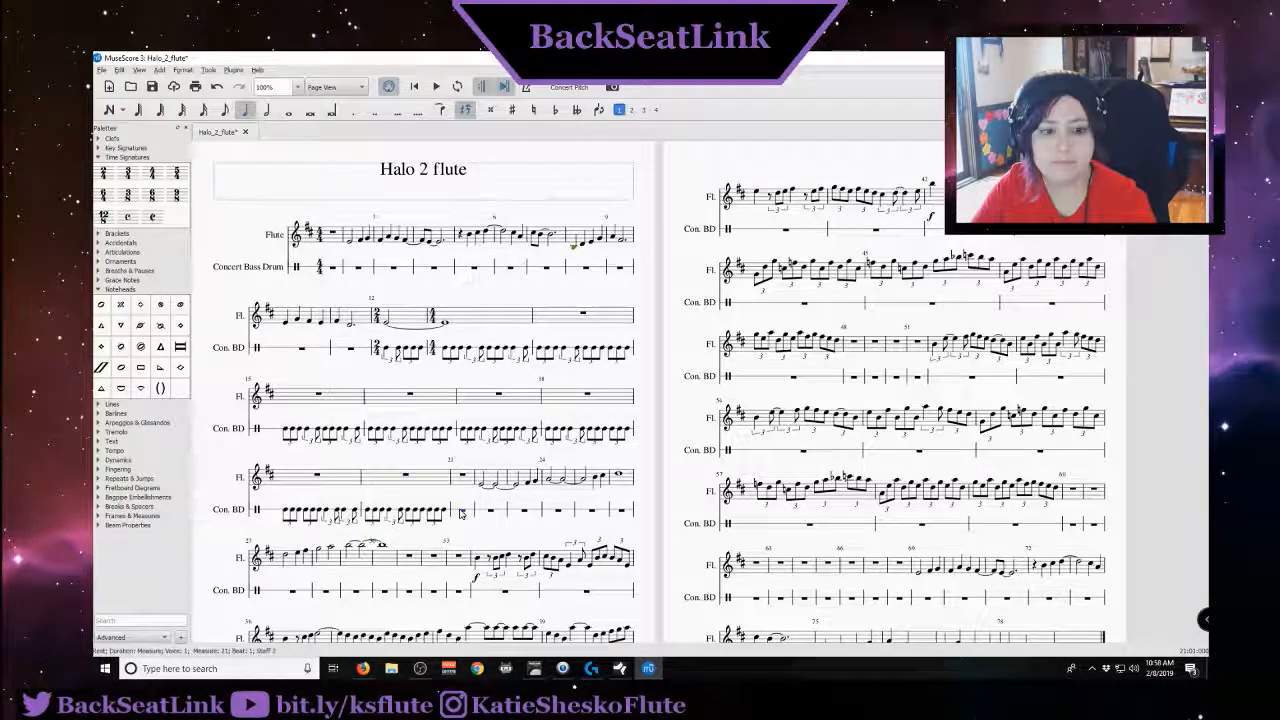
{"action": "key", "text": "ctrl+v"}
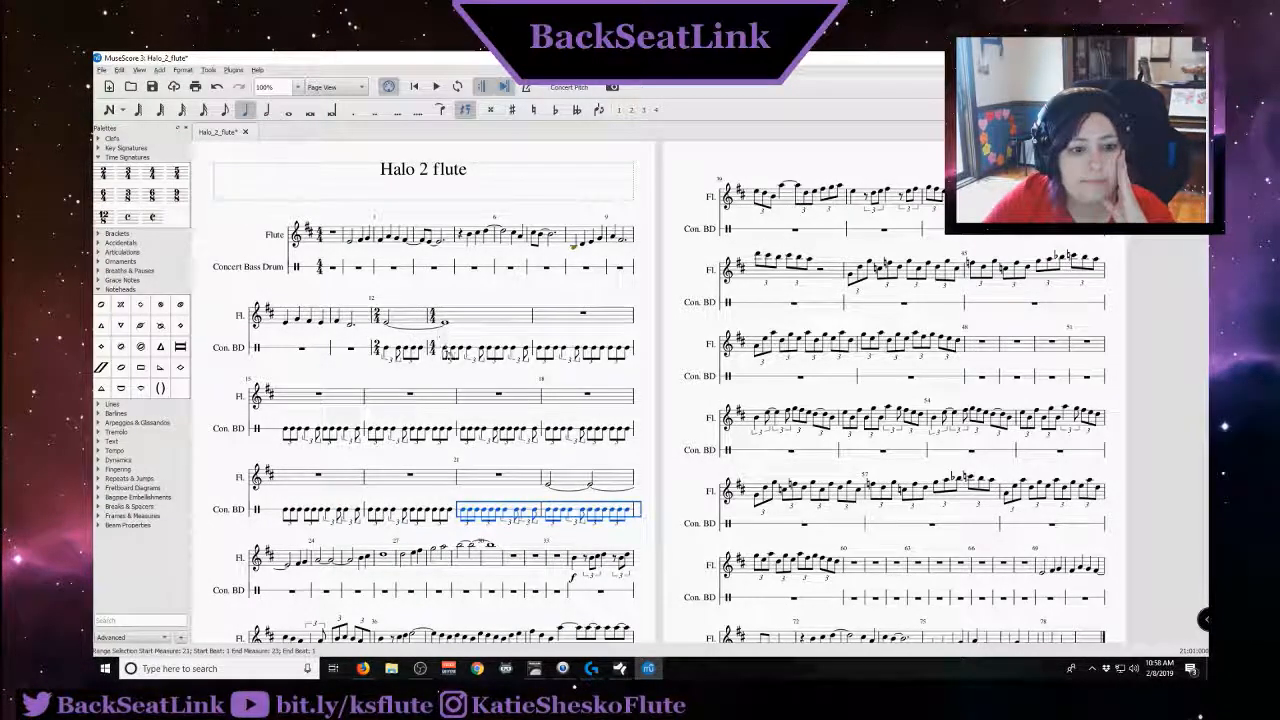
Play back the score from bass drum measure 13 into measure 24, and stop
{"action": "left_click", "coordinate": [444, 349]}
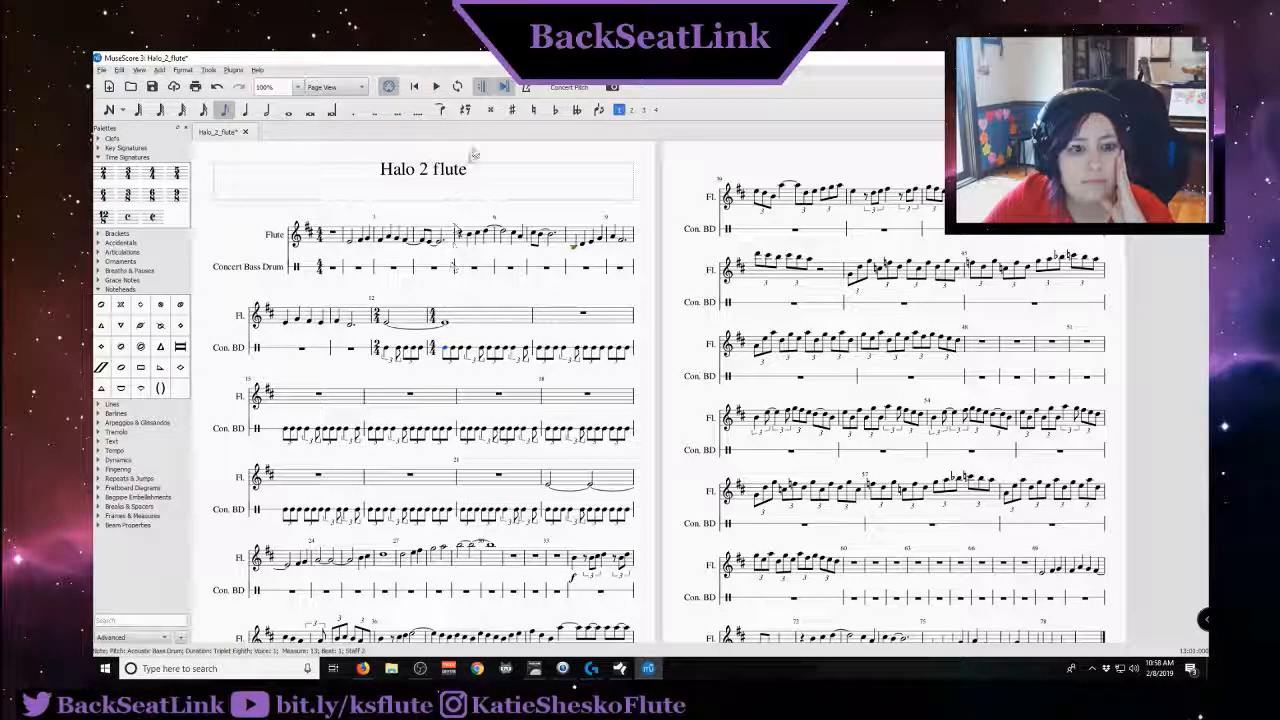
{"action": "left_click", "coordinate": [436, 87]}
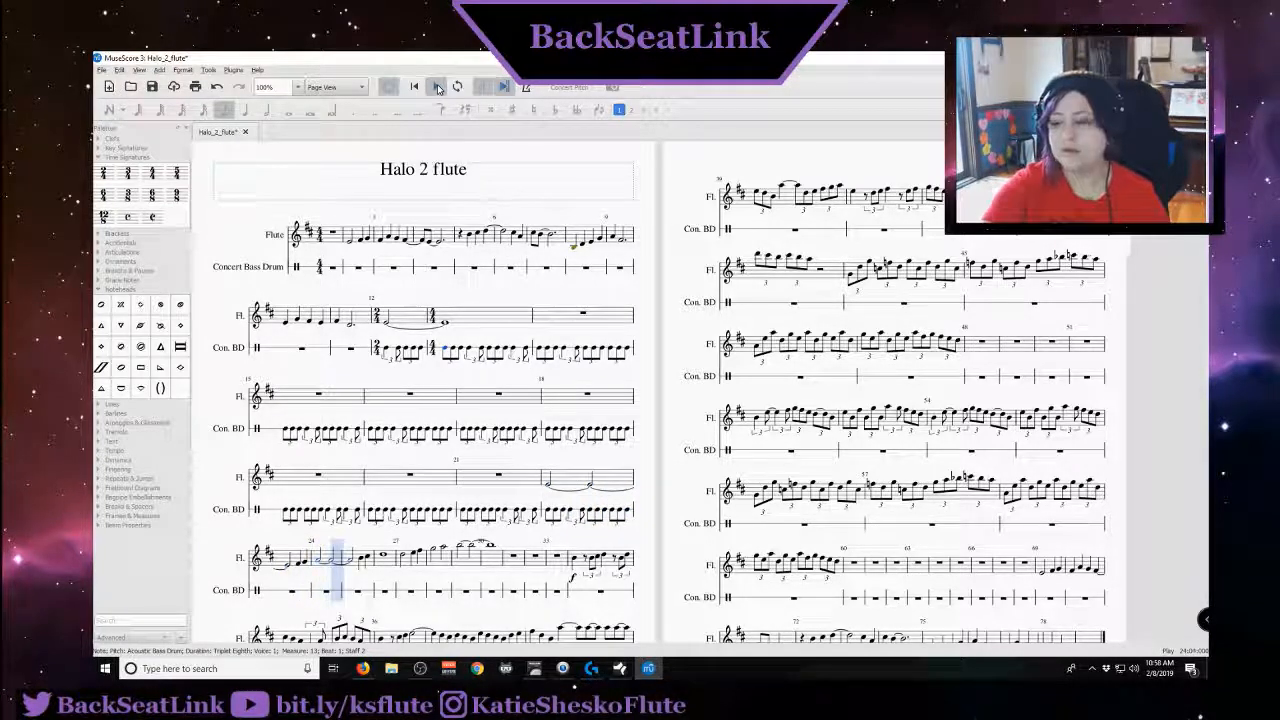
{"action": "left_click", "coordinate": [437, 88]}
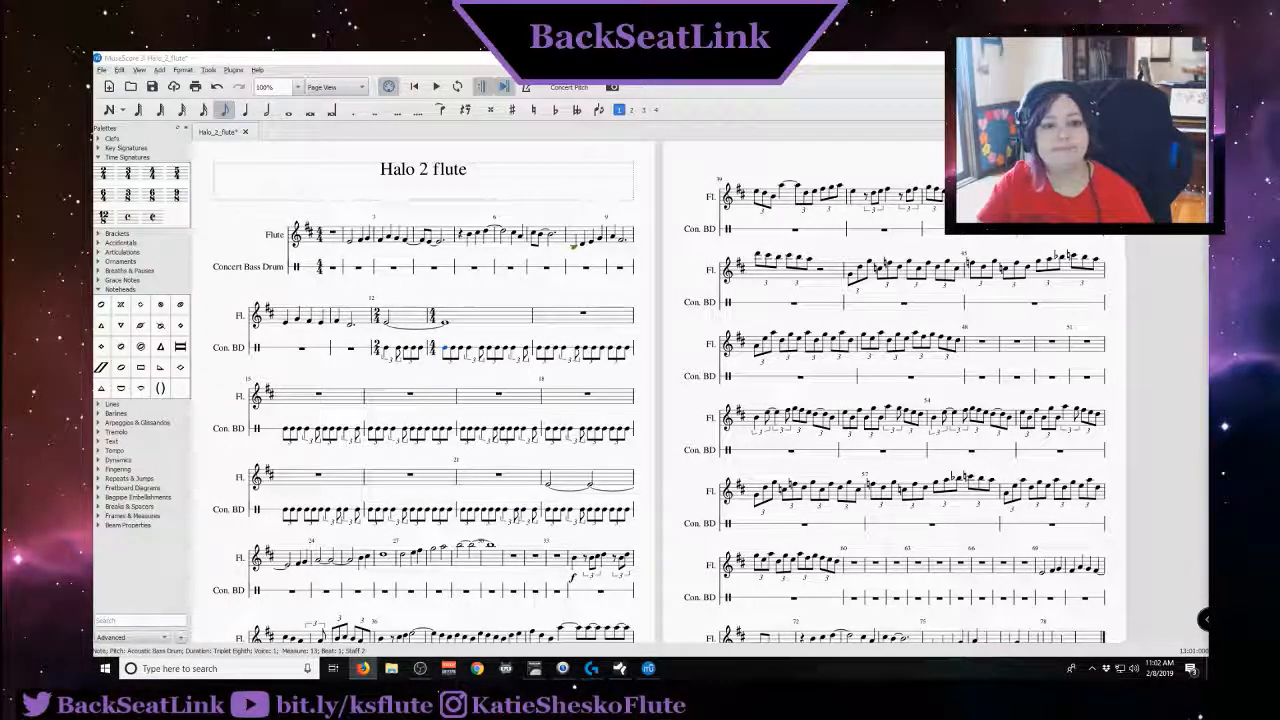
Look over the flute and bass drum parts across both pages of the score
{"action": "scroll", "coordinate": [564, 568], "scroll_direction": "down", "scroll_amount": 2}
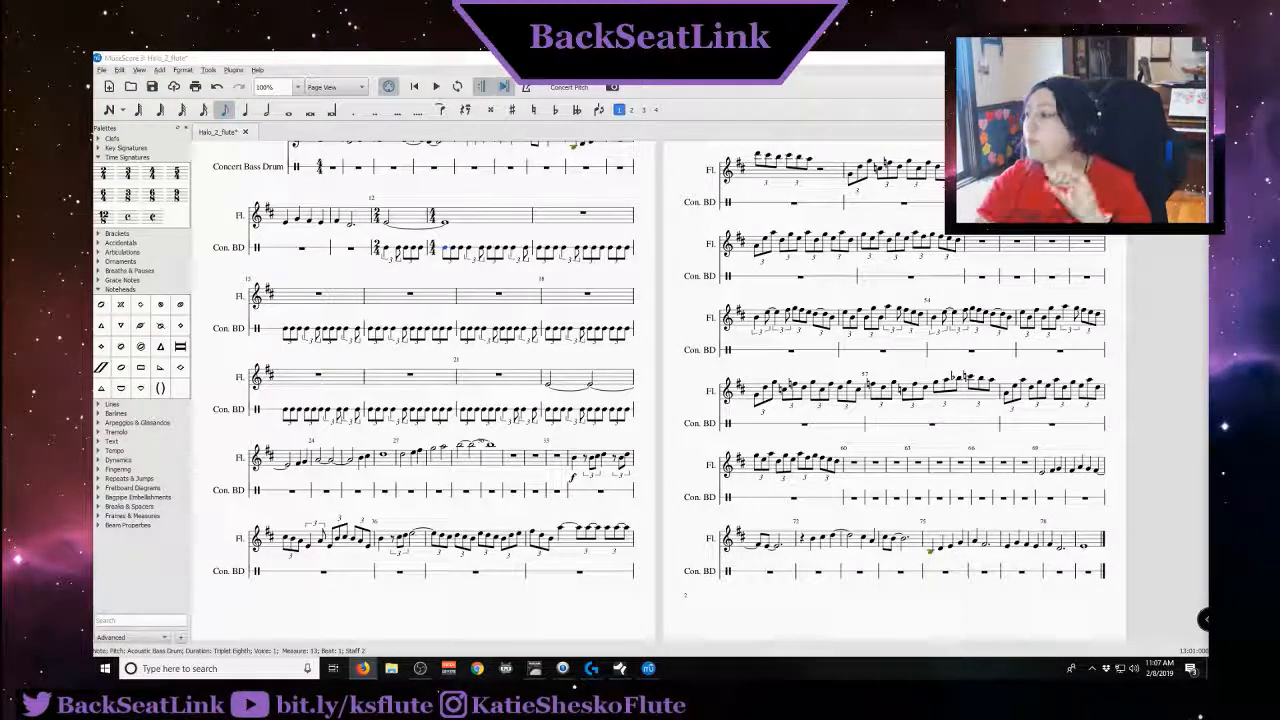
{"action": "scroll", "coordinate": [876, 472], "scroll_direction": "up", "scroll_amount": 3}
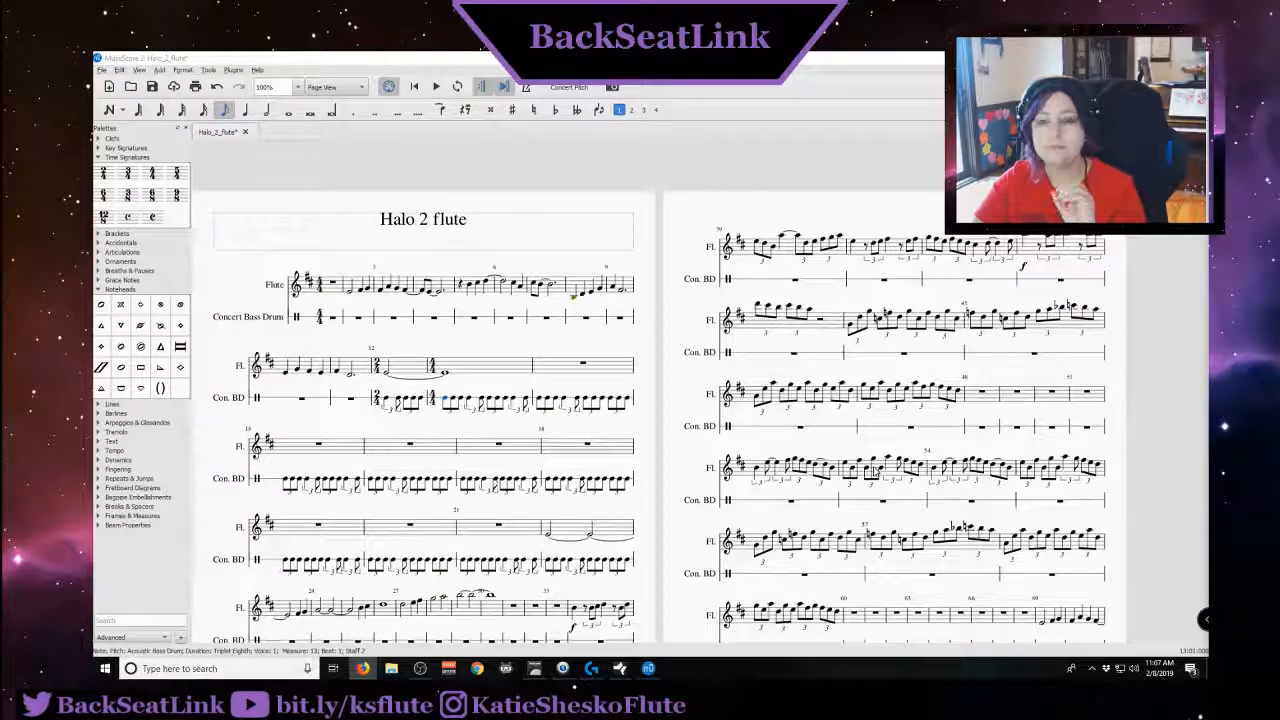
{"action": "scroll", "coordinate": [876, 472], "scroll_direction": "down", "scroll_amount": 1}
{"action": "scroll", "coordinate": [853, 510], "scroll_direction": "down", "scroll_amount": 1}
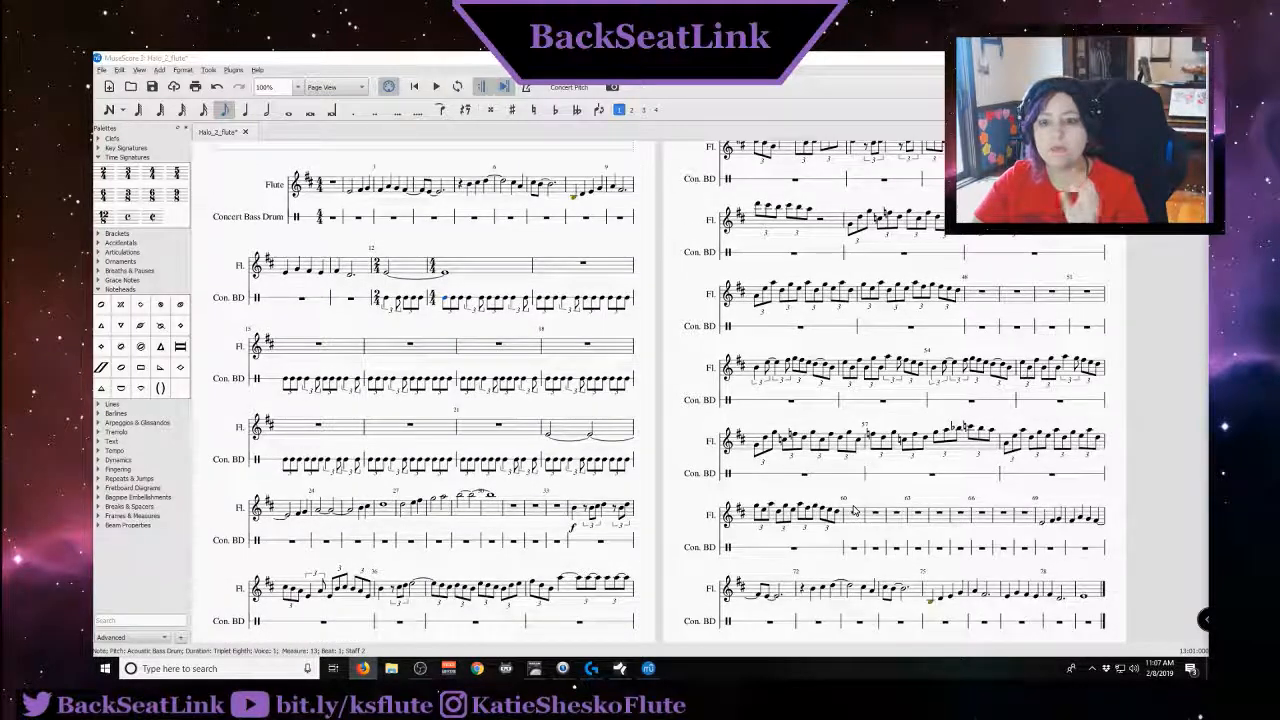
{"action": "scroll", "coordinate": [853, 510], "scroll_direction": "down", "scroll_amount": 2}
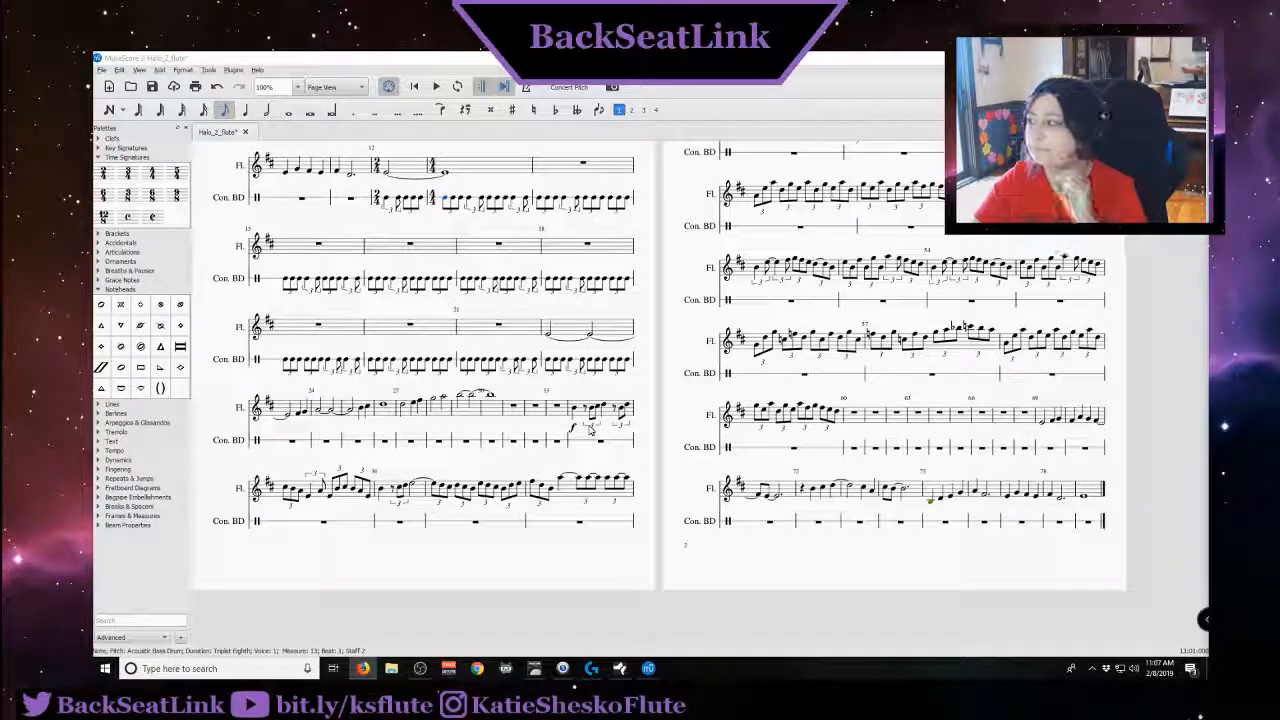
{"action": "scroll", "coordinate": [690, 500], "scroll_direction": "up", "scroll_amount": 2}
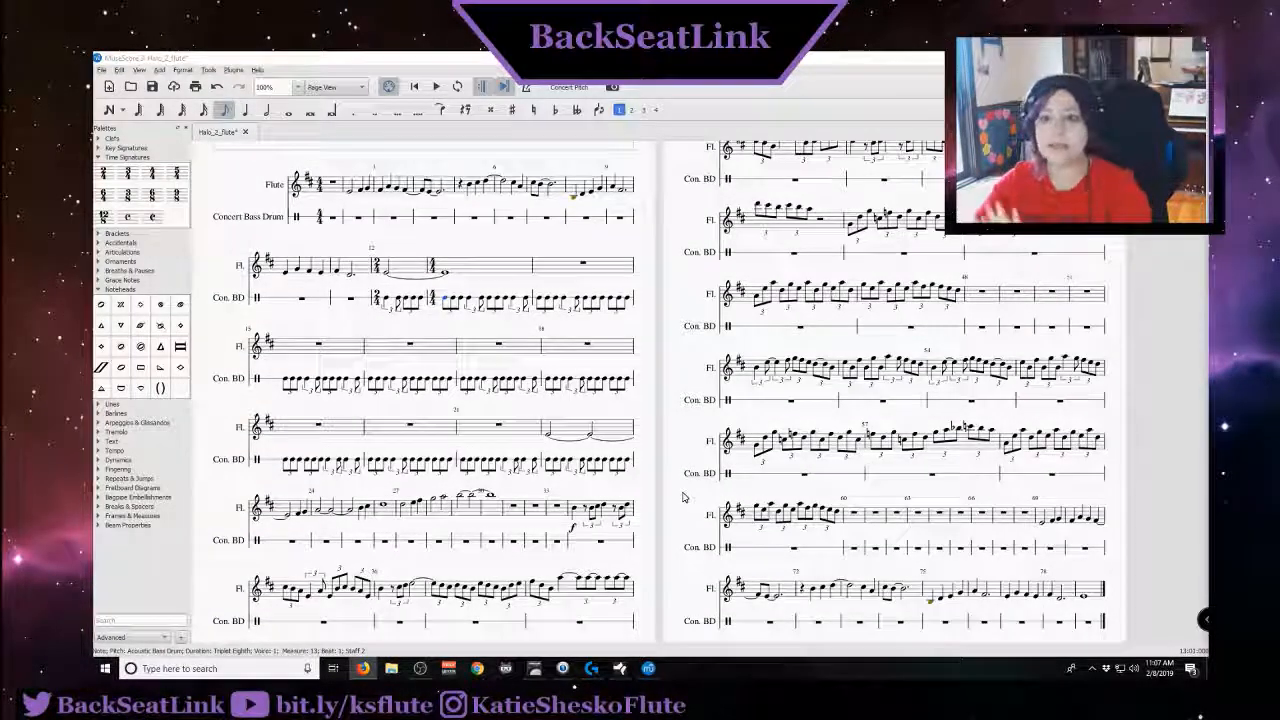
{"action": "scroll", "coordinate": [683, 497], "scroll_direction": "up", "scroll_amount": 2}
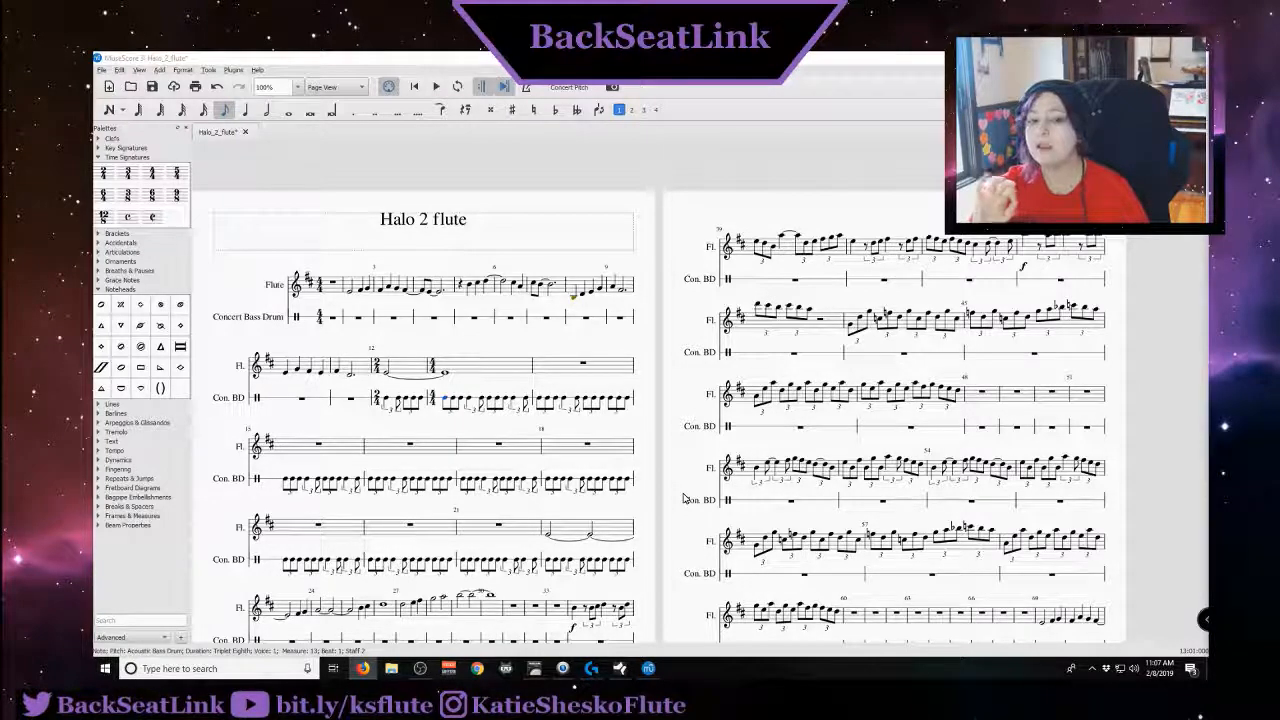
Copy the rhythm of bass drum measures 19 and 20 into measures 23 through 26
{"action": "scroll", "coordinate": [648, 392], "scroll_direction": "down", "scroll_amount": 5}
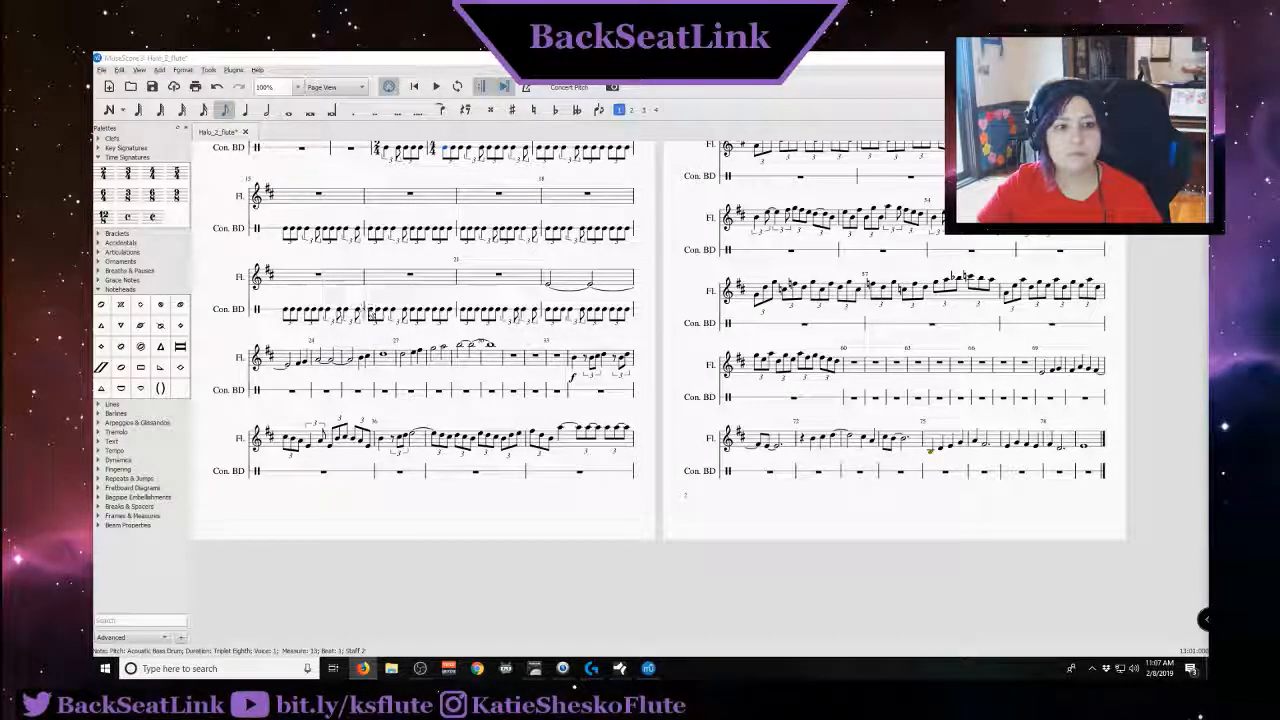
{"action": "left_click", "coordinate": [368, 313]}
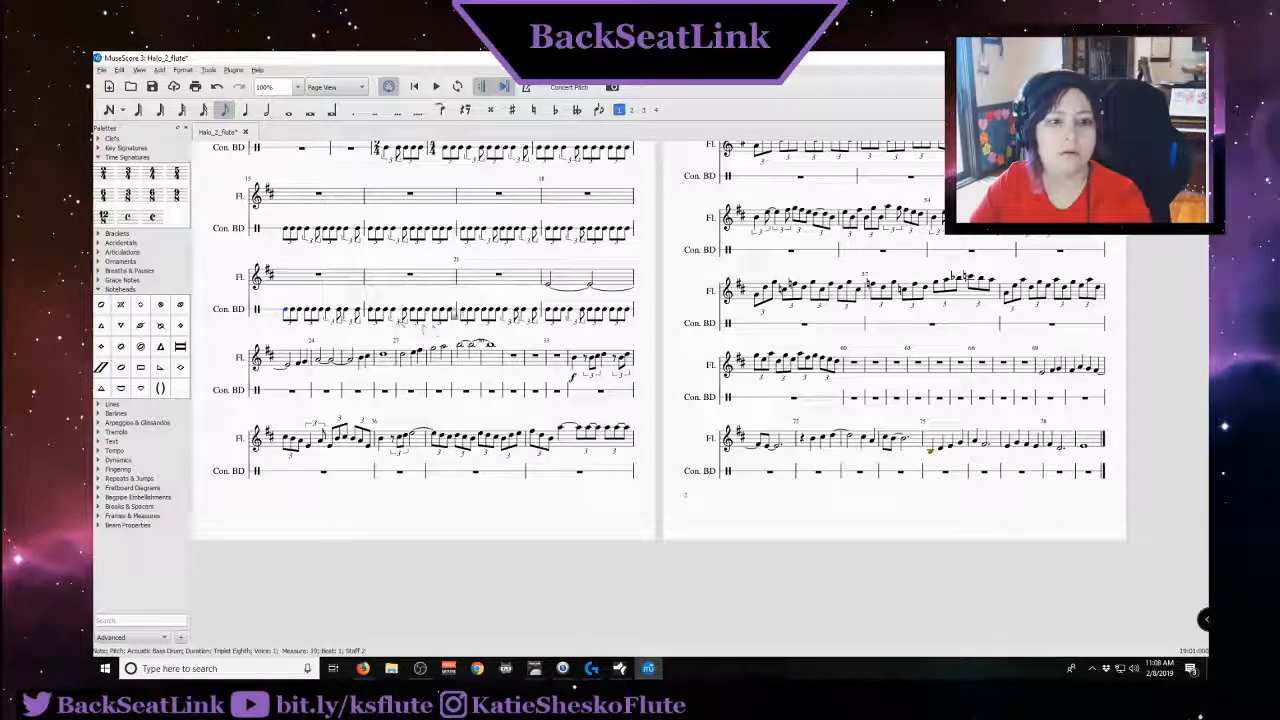
{"action": "left_click", "coordinate": [452, 313], "text": "shift"}
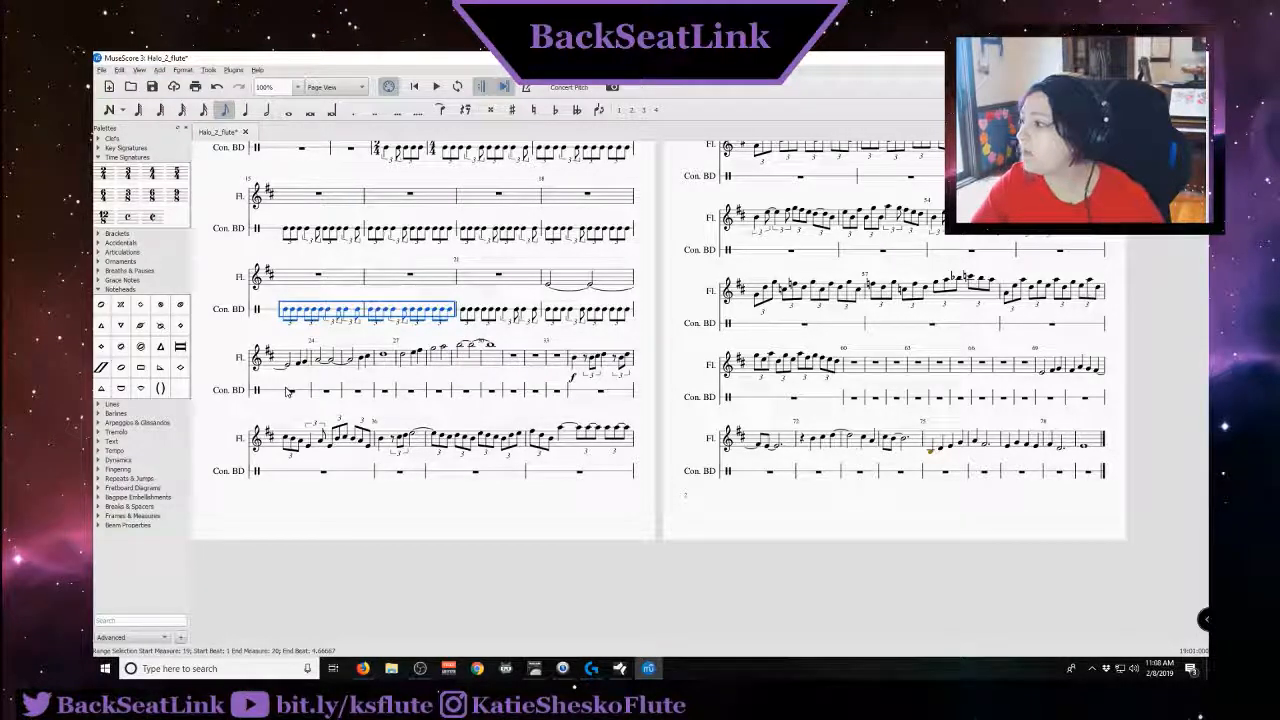
{"action": "scroll", "coordinate": [482, 437], "scroll_direction": "up", "scroll_amount": 1}
{"action": "scroll", "coordinate": [482, 437], "scroll_direction": "up", "scroll_amount": 4}
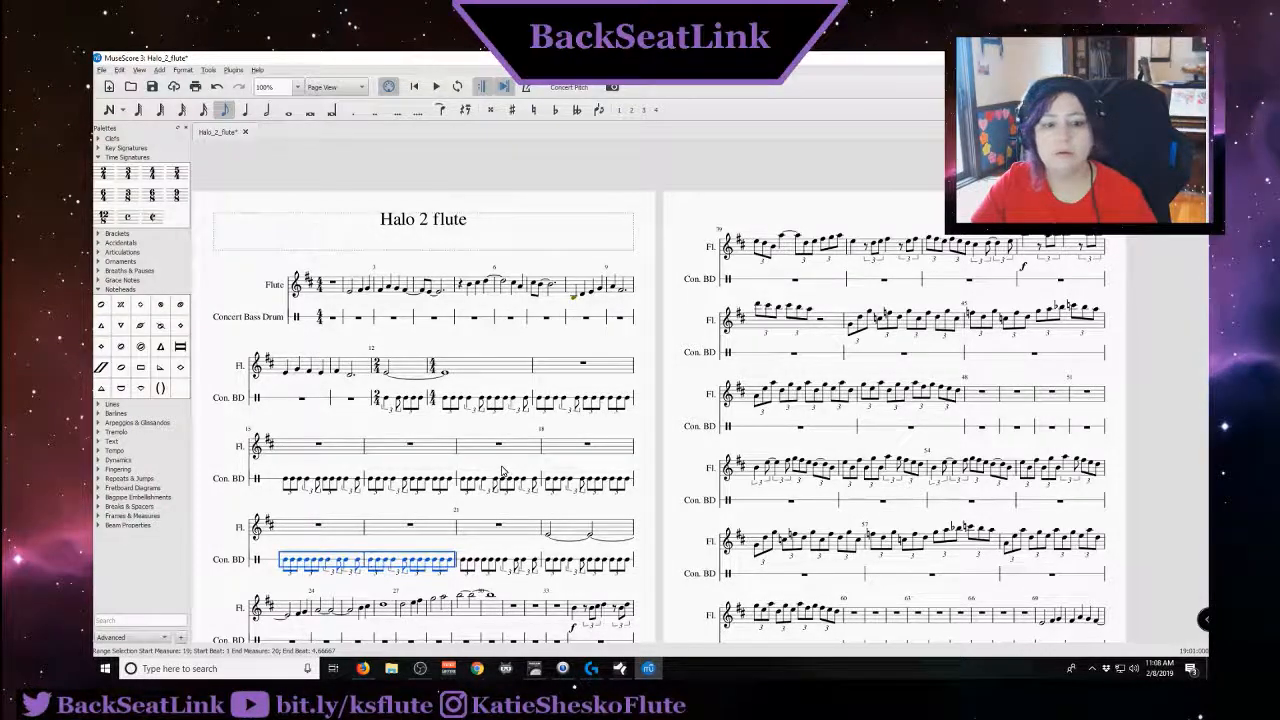
{"action": "scroll", "coordinate": [503, 472], "scroll_direction": "down", "scroll_amount": 4}
{"action": "left_click", "coordinate": [296, 446]}
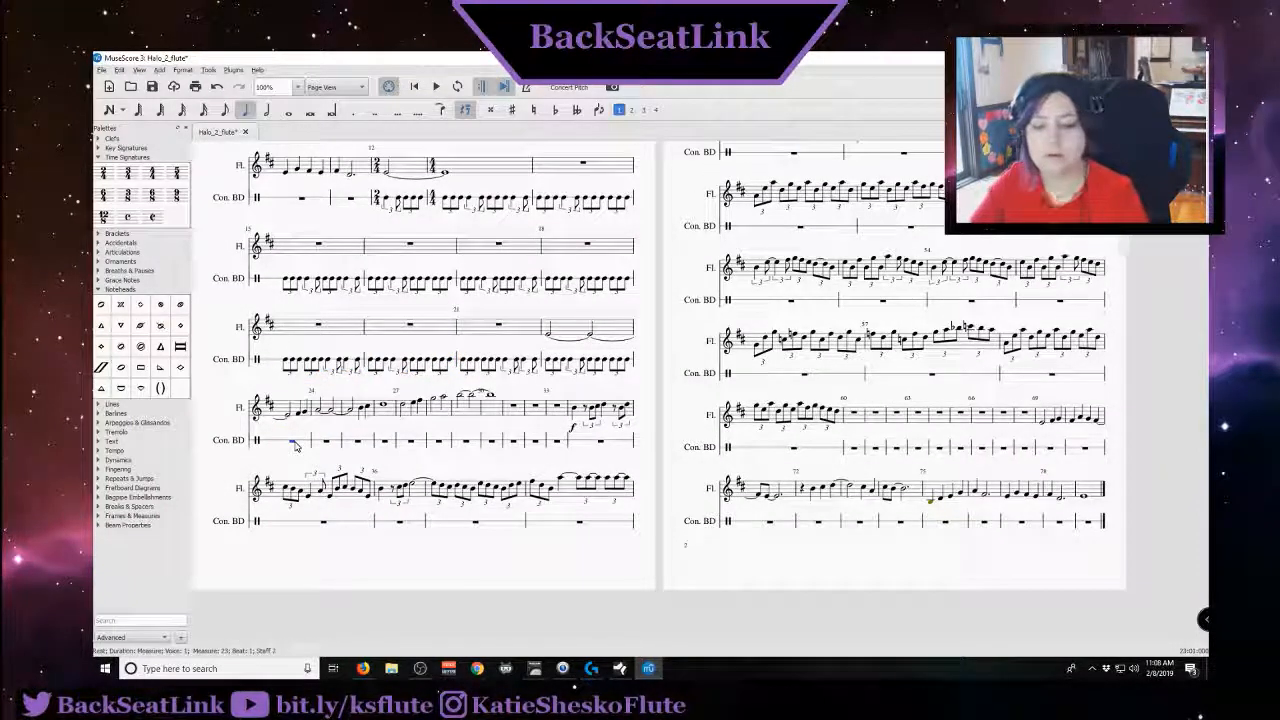
{"action": "key", "text": "ctrl+v"}
{"action": "left_click", "coordinate": [466, 447]}
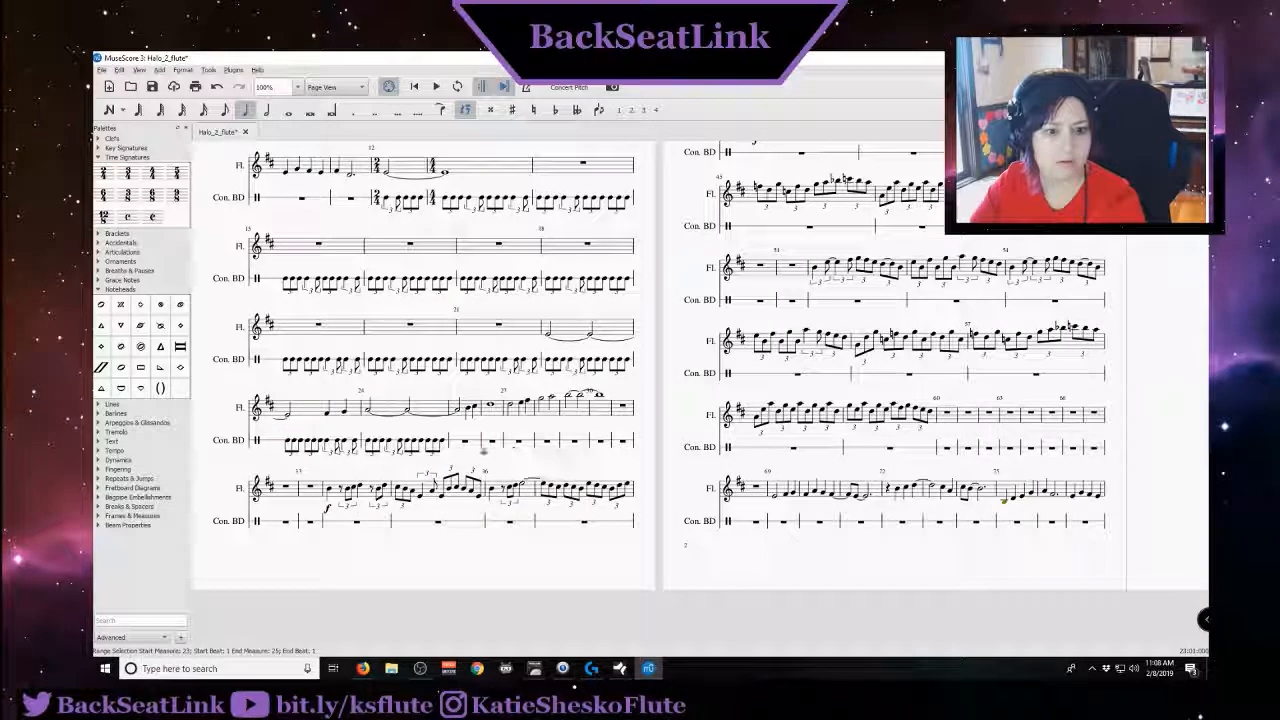
{"action": "key", "text": "ctrl+v"}
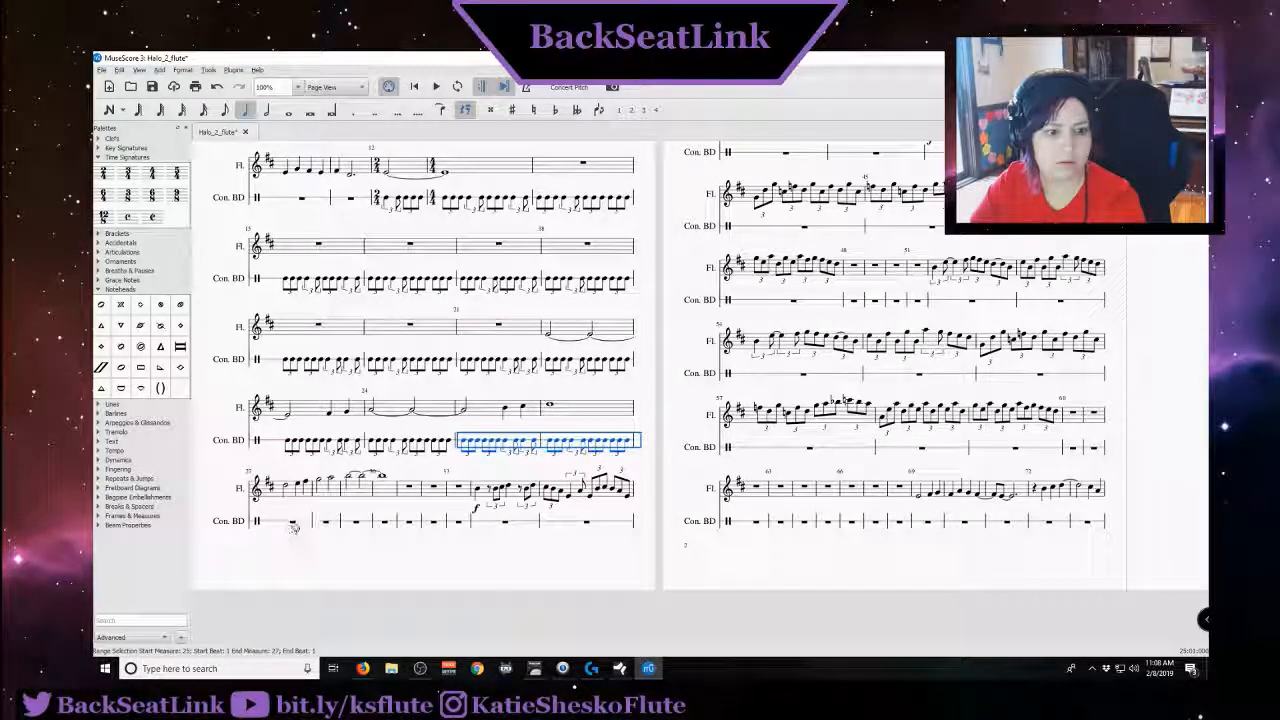
Paste the copied two-measure rhythm into bass drum measures 27 through 30
{"action": "left_click", "coordinate": [294, 522]}
{"action": "key", "text": "ctrl+v"}
{"action": "left_click", "coordinate": [466, 521]}
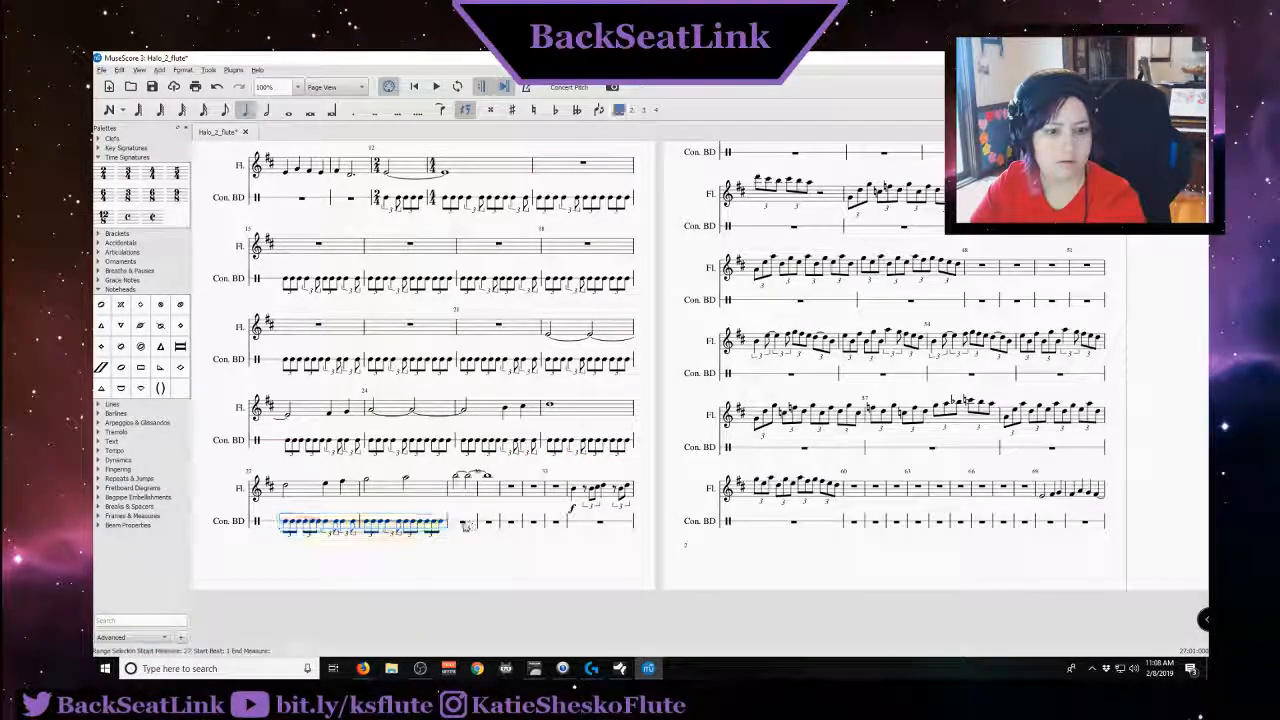
{"action": "key", "text": "ctrl+v"}
Fill bass drum measures 31 through 34 on the second page with the copied two-measure rhythm
{"action": "scroll", "coordinate": [816, 290], "scroll_direction": "up", "scroll_amount": 3}
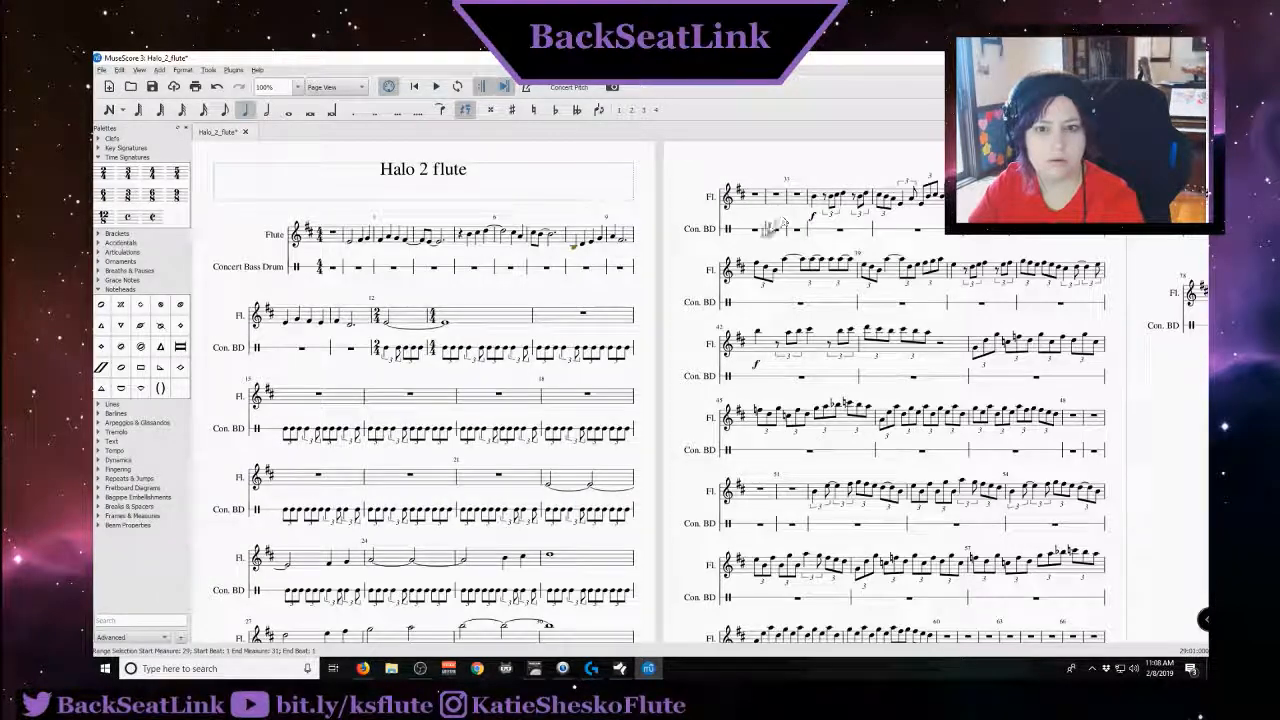
{"action": "scroll", "coordinate": [735, 378], "scroll_direction": "down", "scroll_amount": 4}
{"action": "scroll", "coordinate": [735, 378], "scroll_direction": "up", "scroll_amount": 3}
{"action": "scroll", "coordinate": [733, 262], "scroll_direction": "up", "scroll_amount": 3}
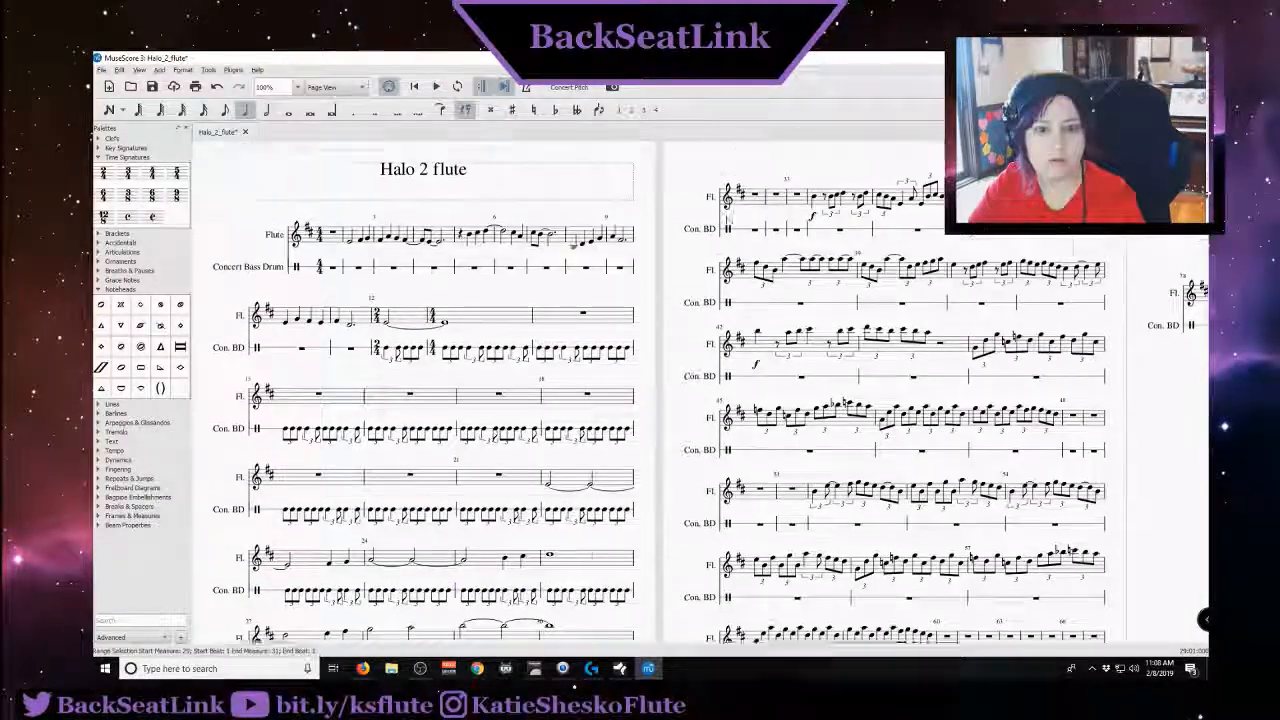
{"action": "left_click", "coordinate": [753, 283]}
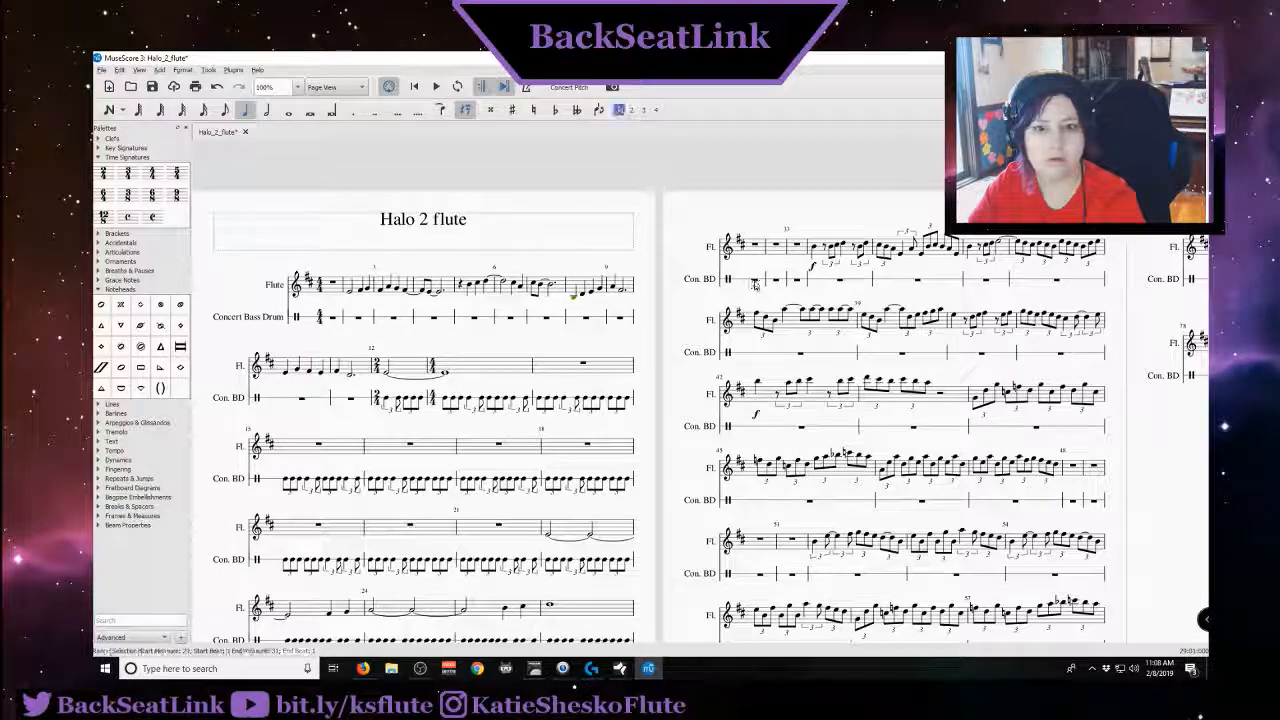
{"action": "key", "text": "ctrl+v"}
{"action": "left_click", "coordinate": [930, 283]}
{"action": "key", "text": "ctrl+v"}
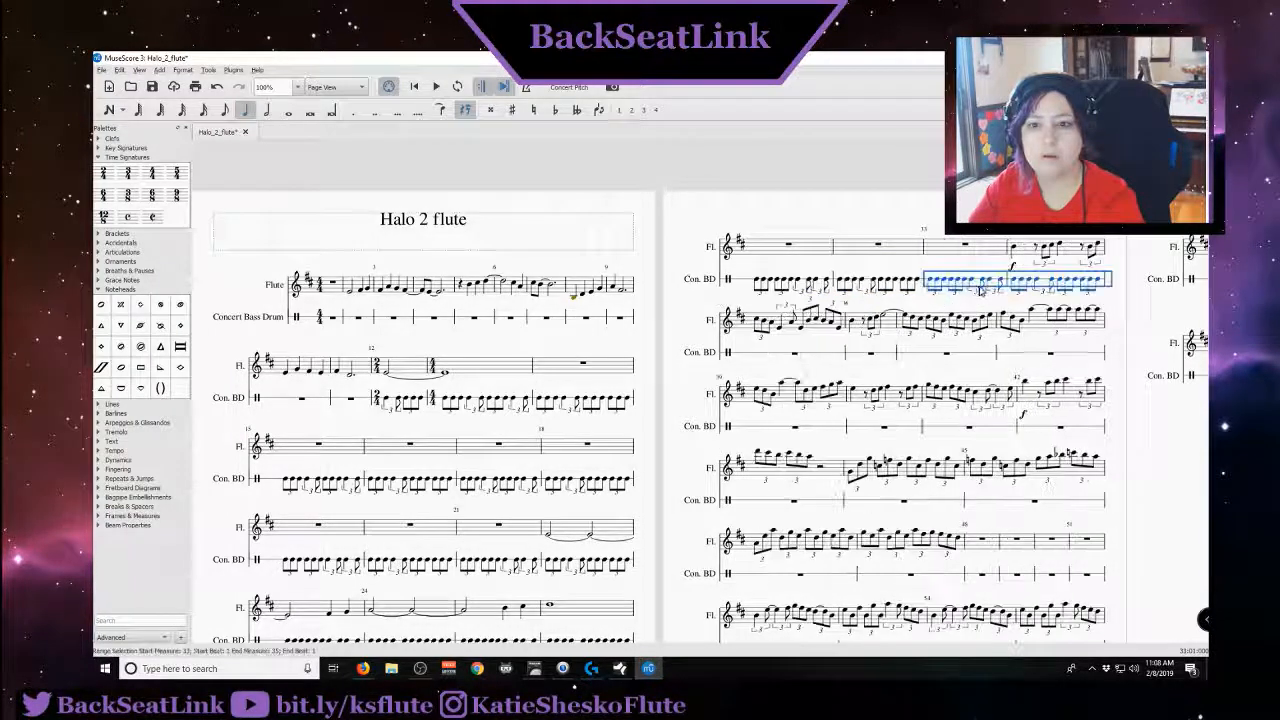
Continue pasting the copied rhythm into bass drum measures 35 through 40
{"action": "left_click", "coordinate": [785, 352]}
{"action": "key", "text": "ctrl+v"}
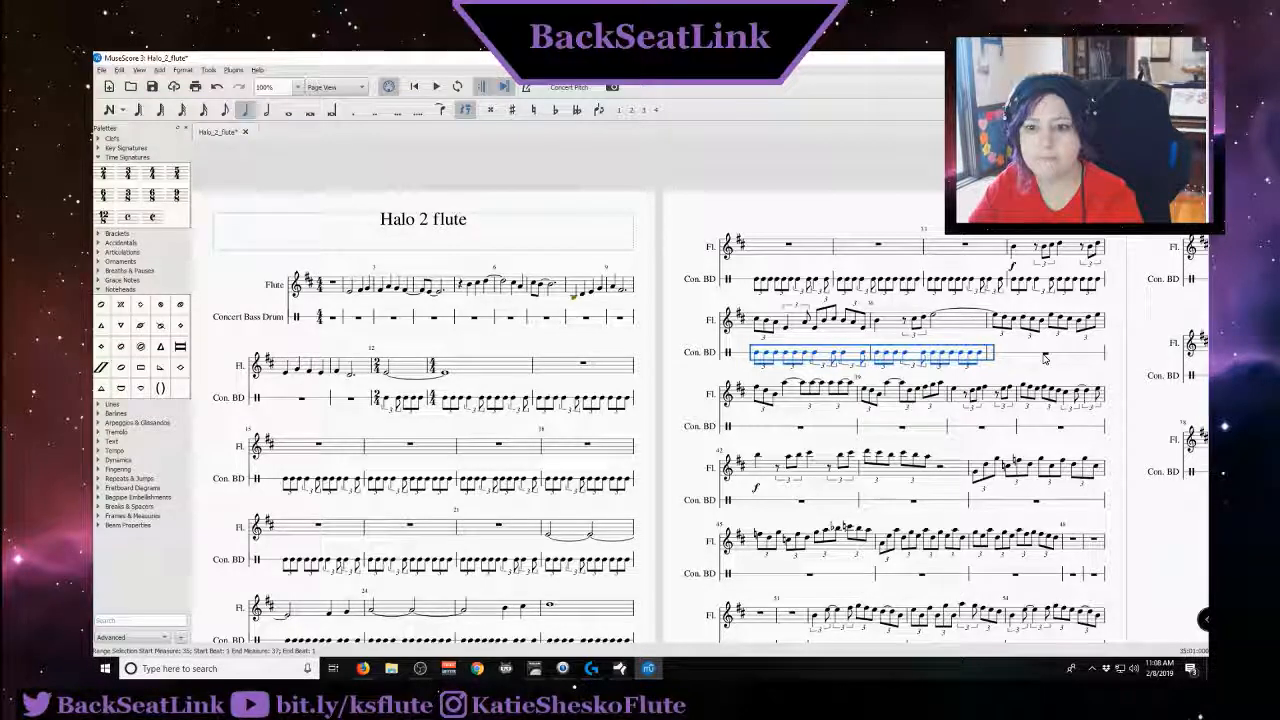
{"action": "left_click", "coordinate": [1043, 356]}
{"action": "key", "text": "ctrl+v"}
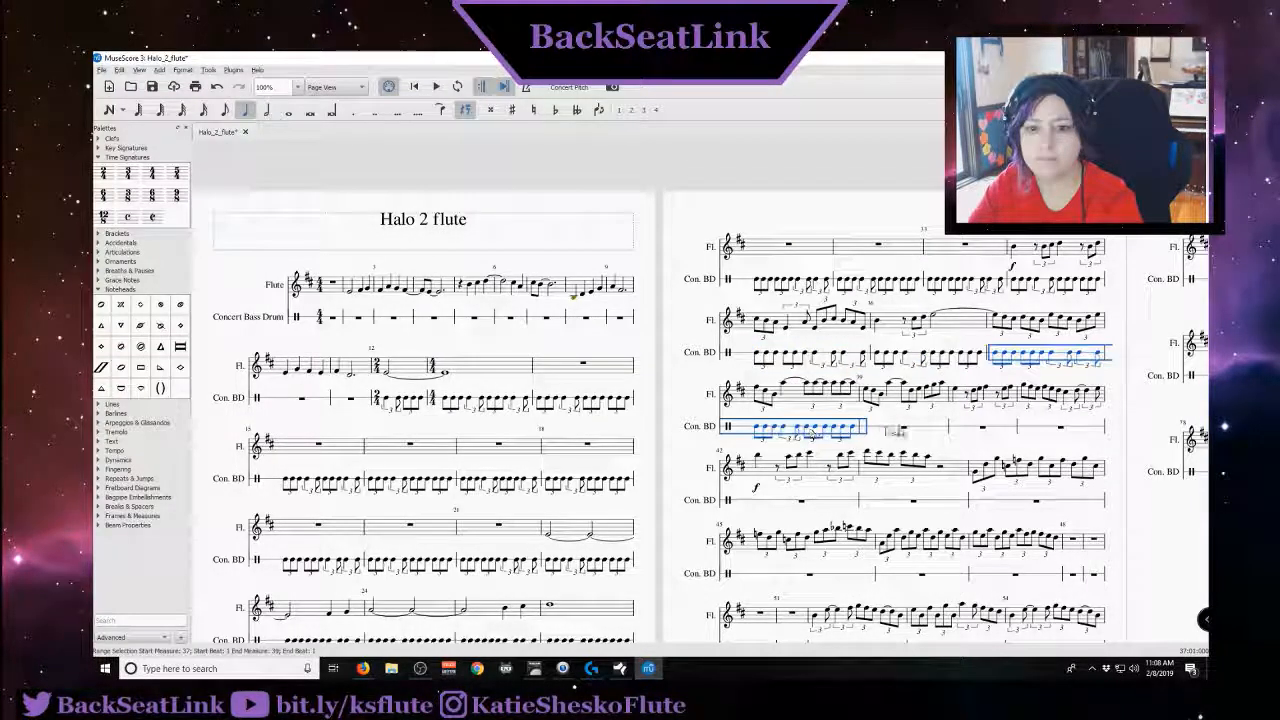
{"action": "left_click", "coordinate": [903, 428]}
{"action": "key", "text": "ctrl+v"}
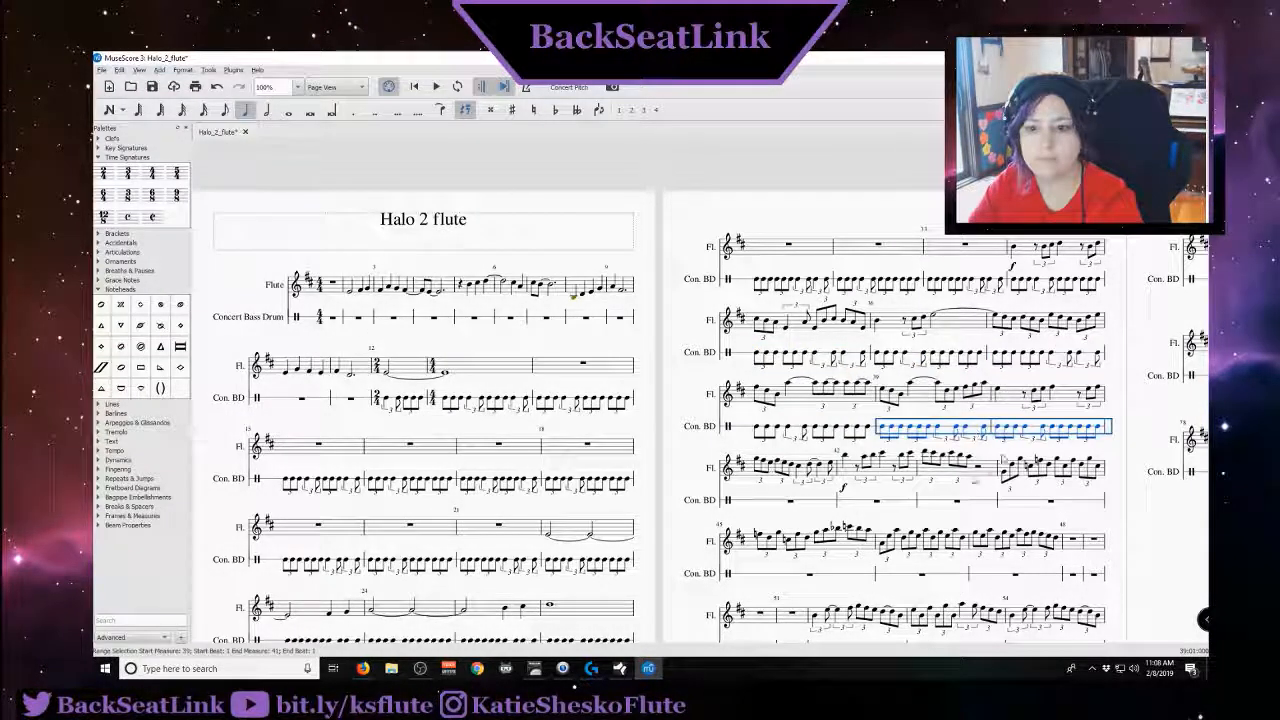
Paste the copied rhythm into bass drum measures 41 through 44
{"action": "left_click", "coordinate": [791, 505]}
{"action": "key", "text": "ctrl+v"}
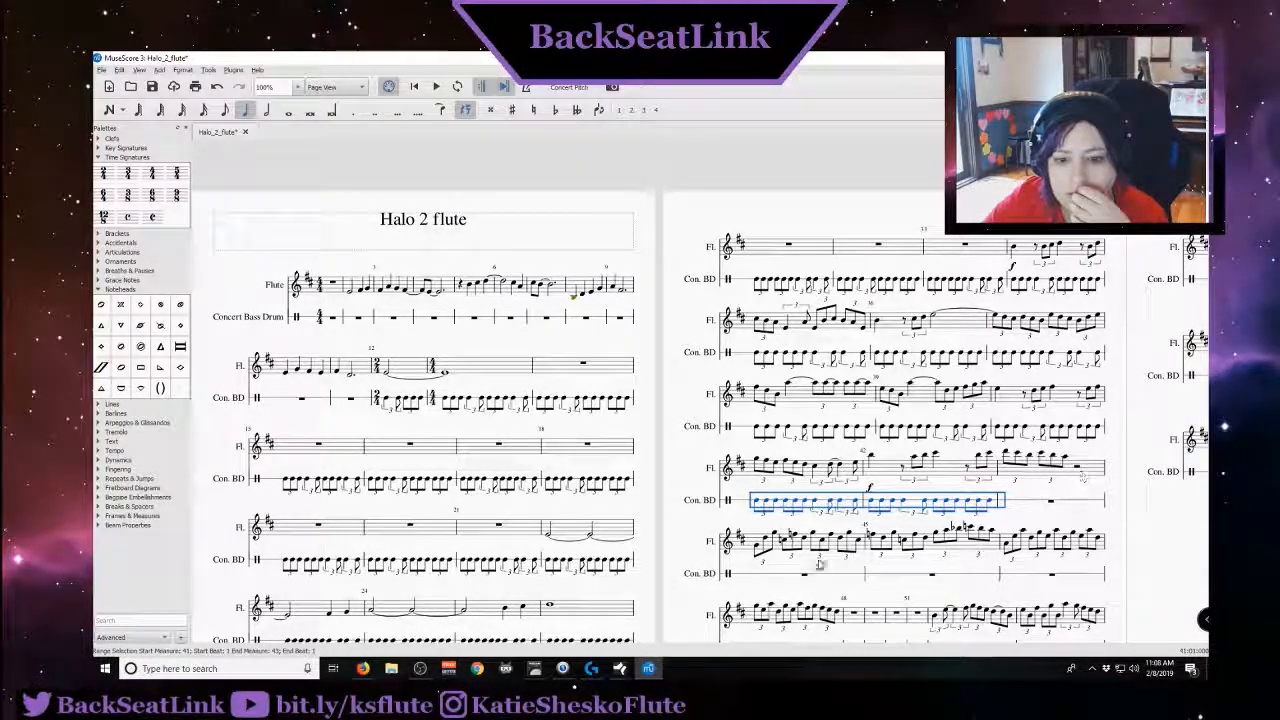
{"action": "left_click", "coordinate": [1050, 501]}
{"action": "key", "text": "ctrl+v"}
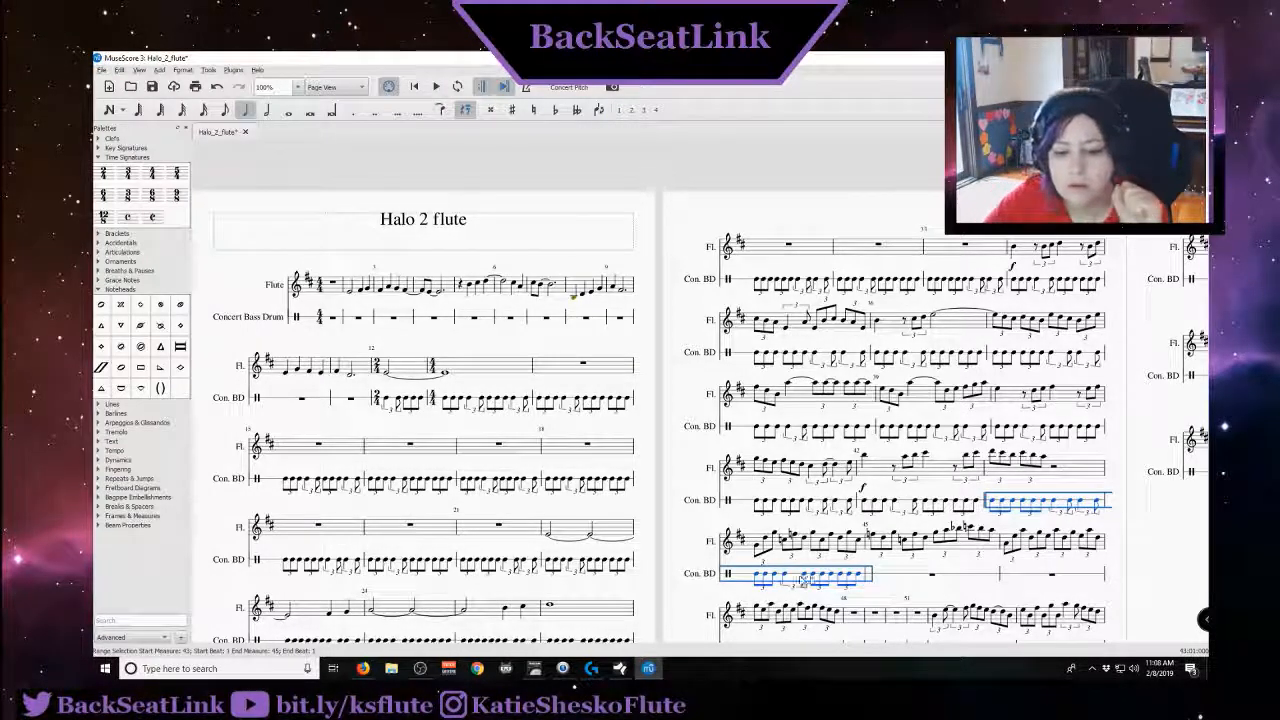
Delete all the notes in bass drum measure 44
{"action": "left_click", "coordinate": [760, 578]}
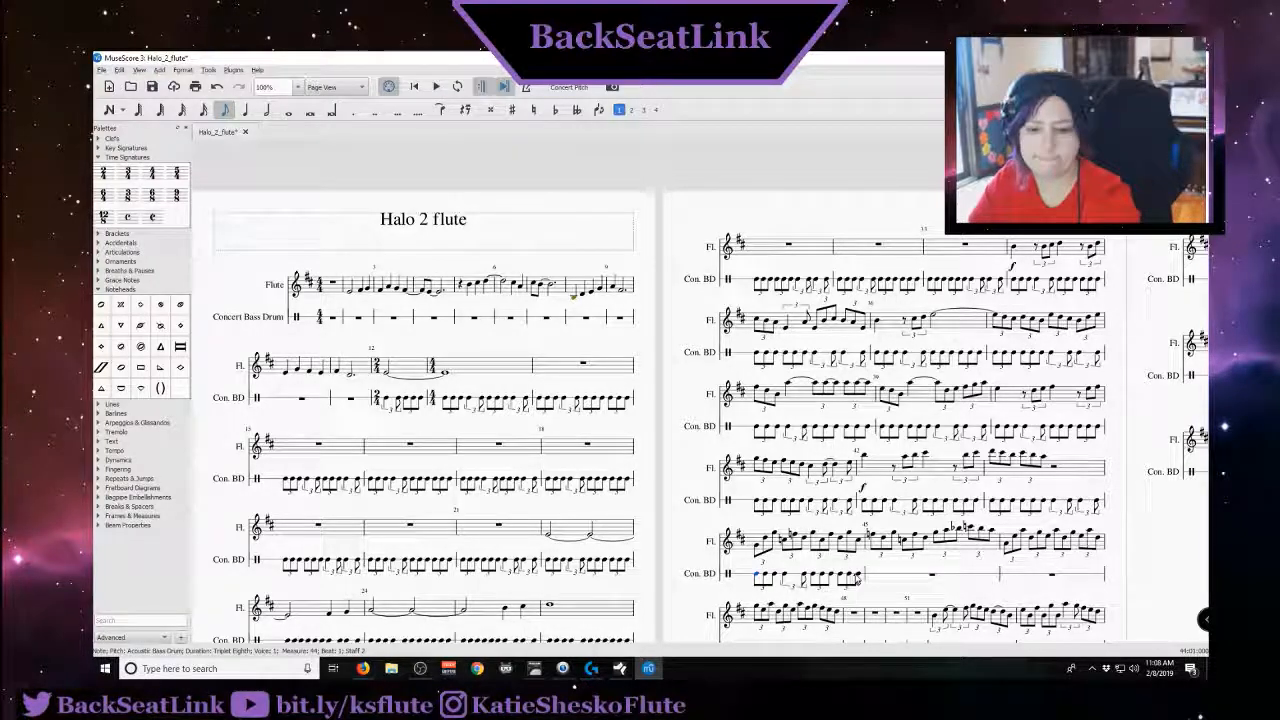
{"action": "left_click", "coordinate": [858, 577], "text": "shift"}
{"action": "key", "text": "Delete"}
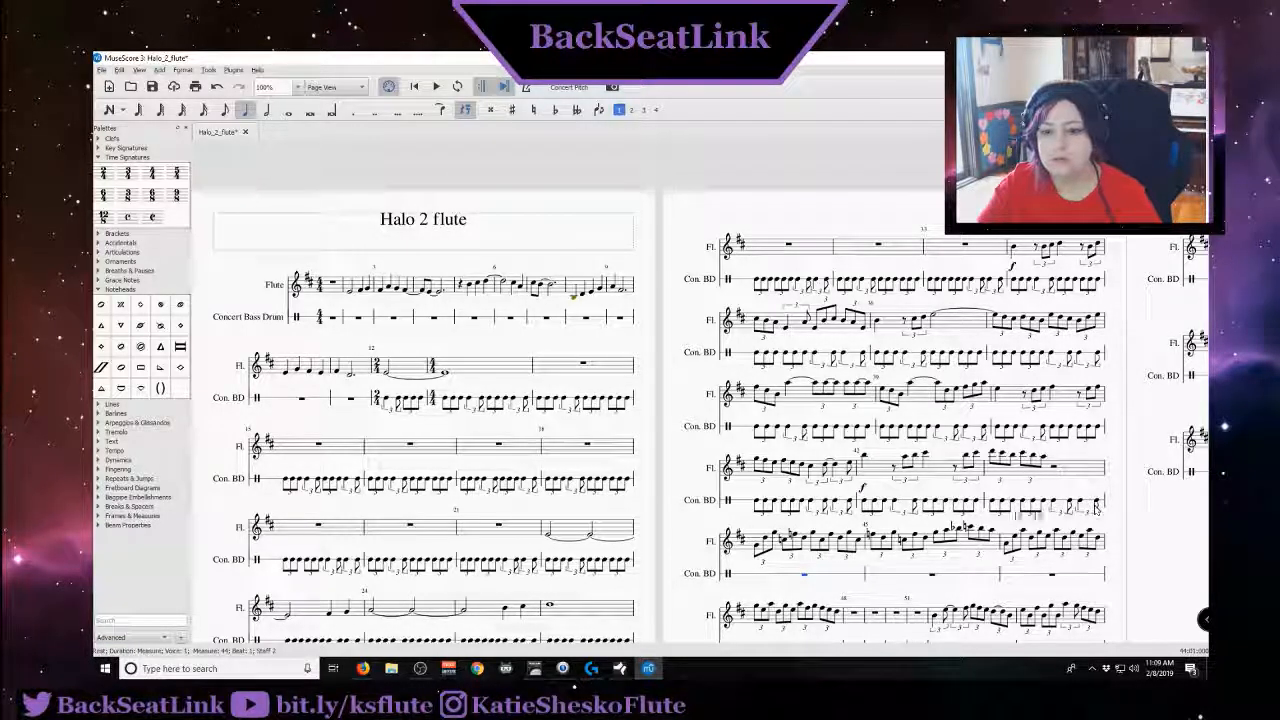
Open the score's part settings and create a new part titled "flute"
{"action": "scroll", "coordinate": [607, 448], "scroll_direction": "down", "scroll_amount": 3}
{"action": "scroll", "coordinate": [565, 458], "scroll_direction": "up", "scroll_amount": 3}
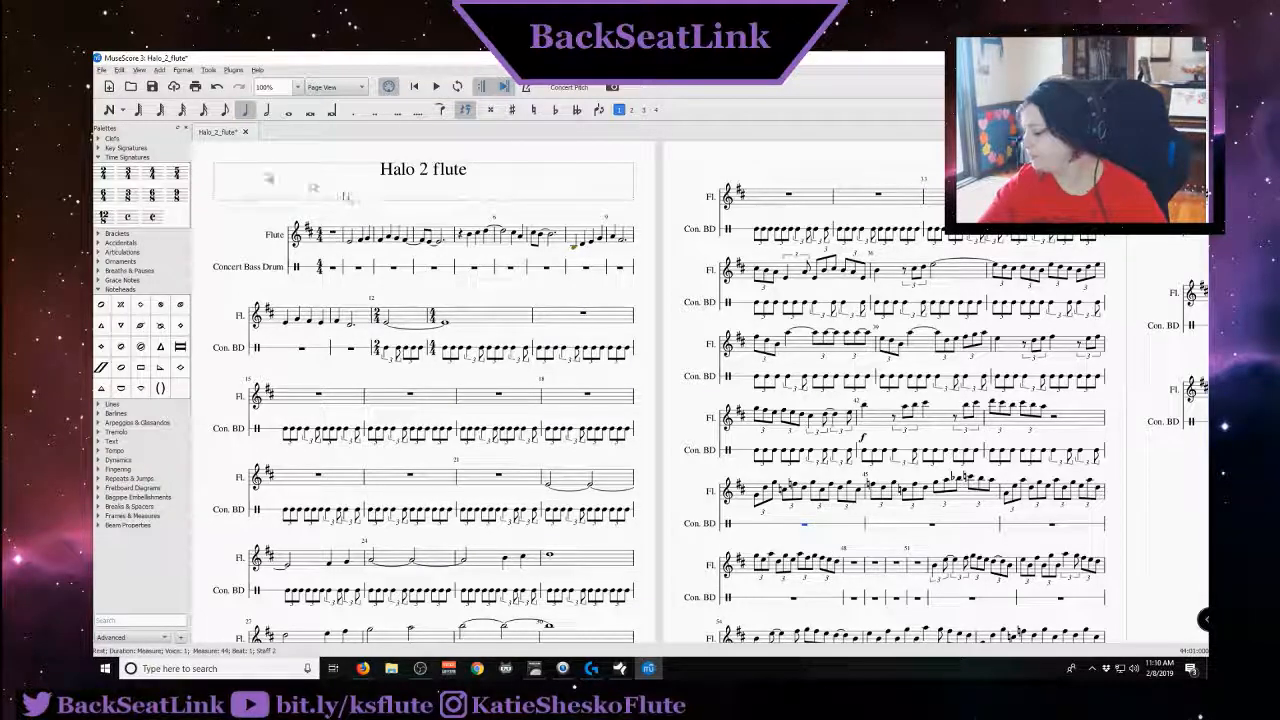
{"action": "left_click", "coordinate": [102, 70]}
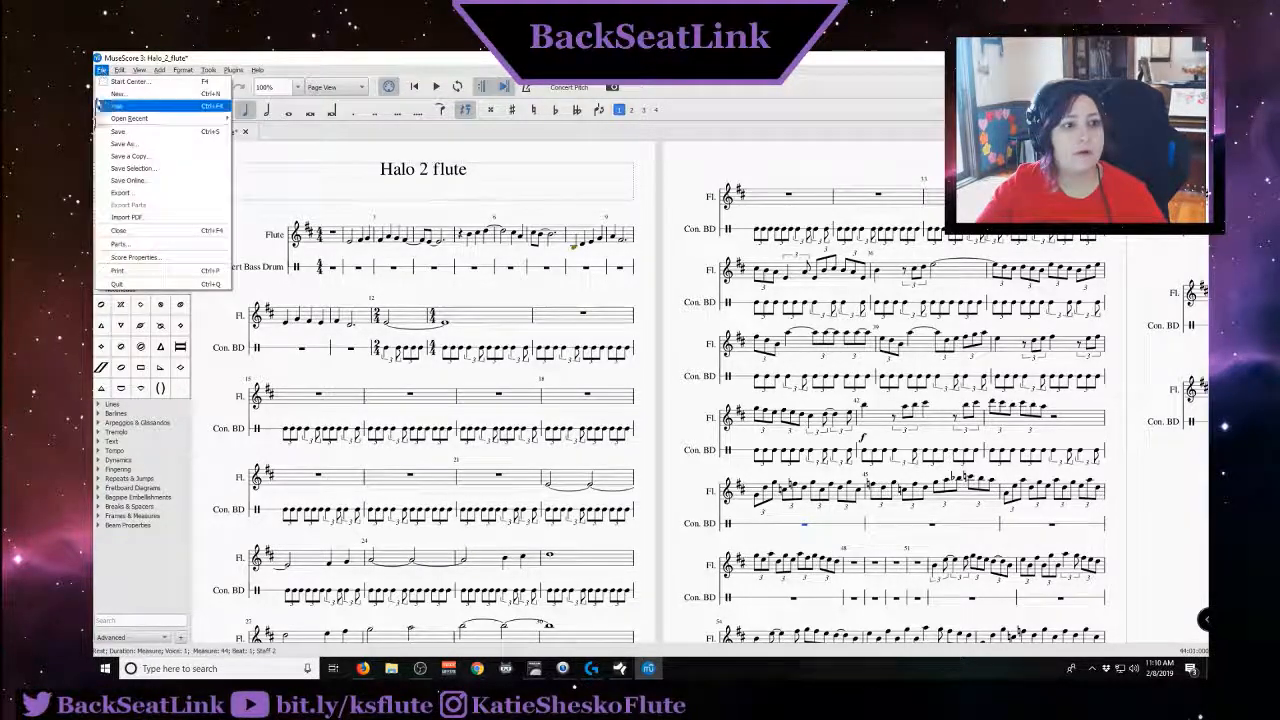
{"action": "left_click", "coordinate": [112, 244]}
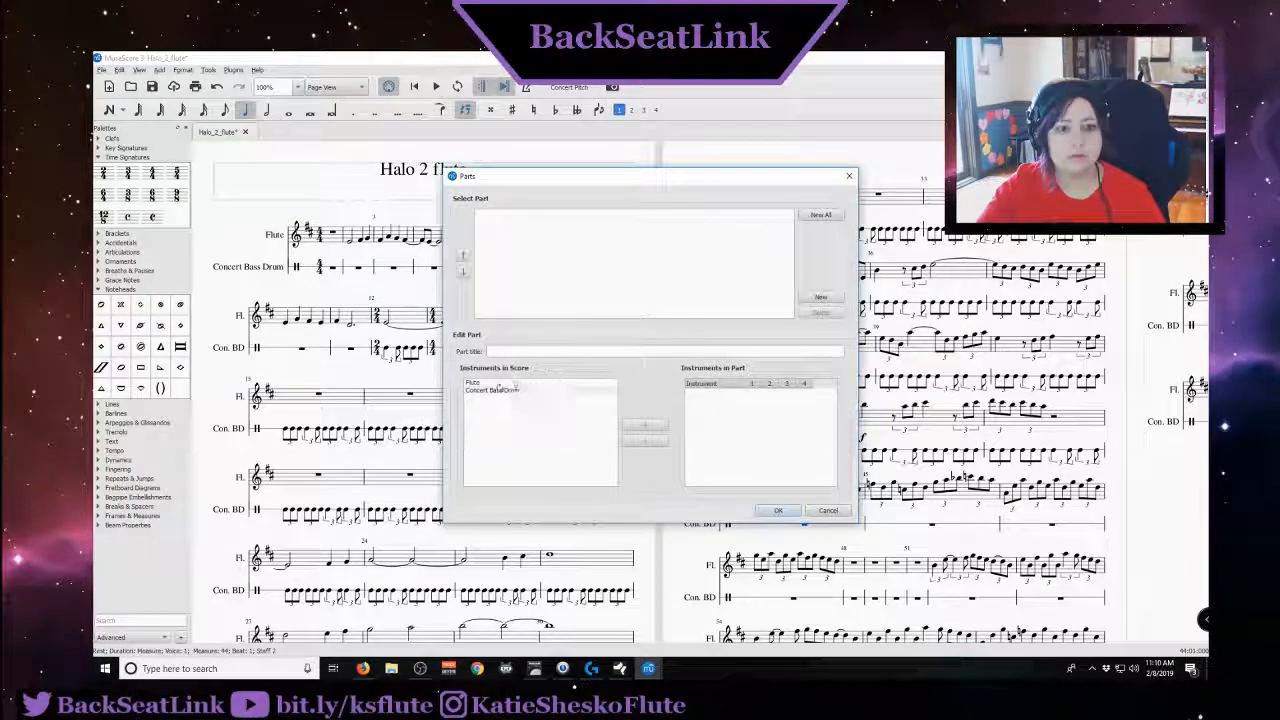
{"action": "left_click", "coordinate": [490, 382]}
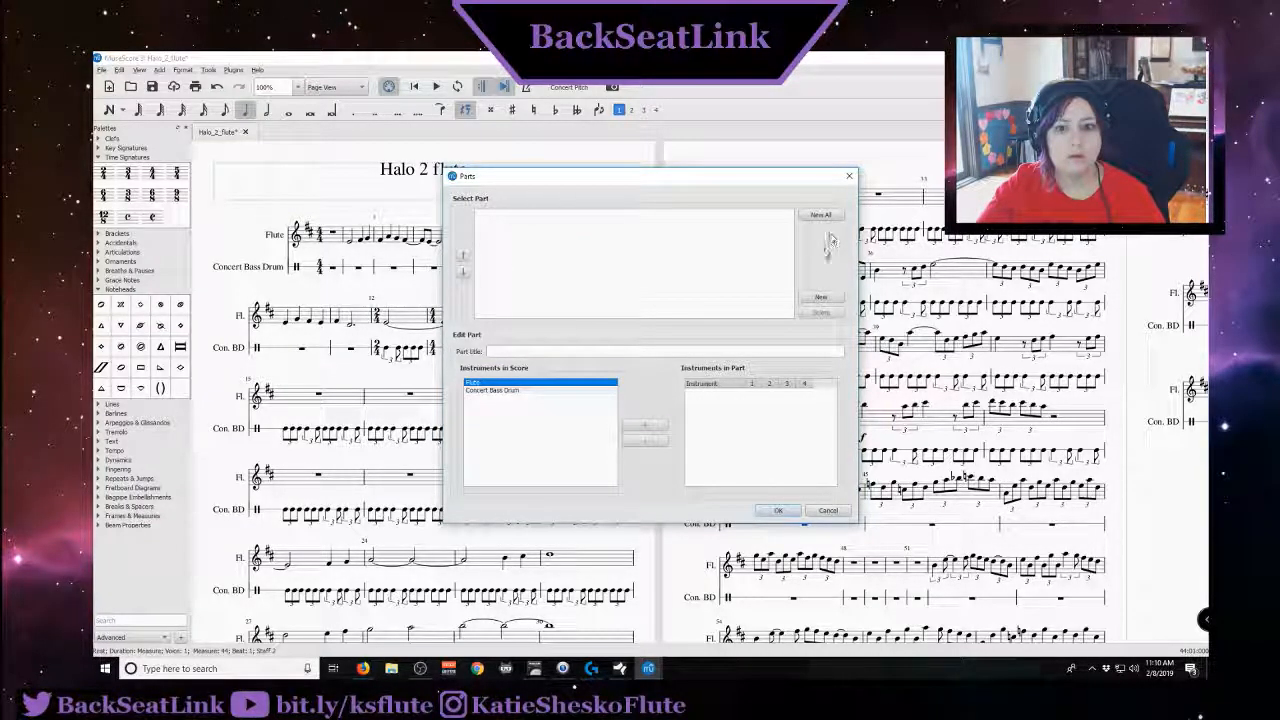
{"action": "left_click", "coordinate": [820, 297]}
{"action": "left_click_drag", "start_coordinate": [505, 351], "coordinate": [486, 352]}
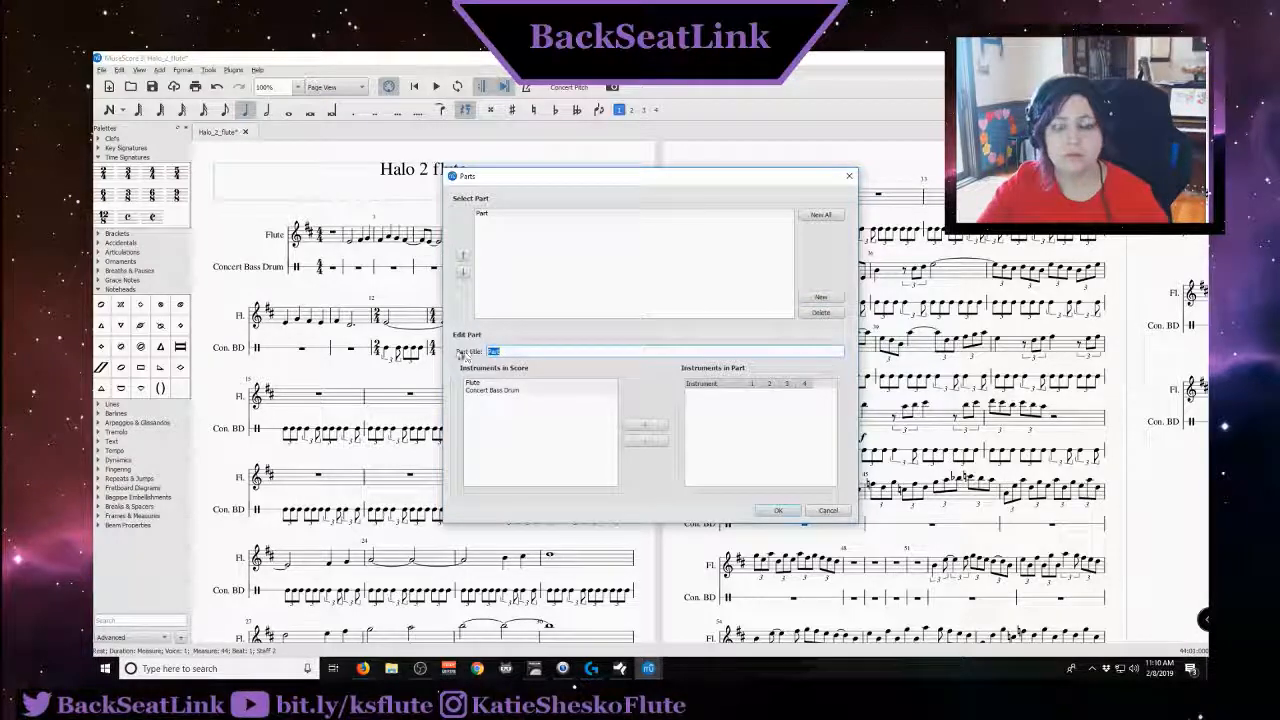
{"action": "type", "text": "Flute"}
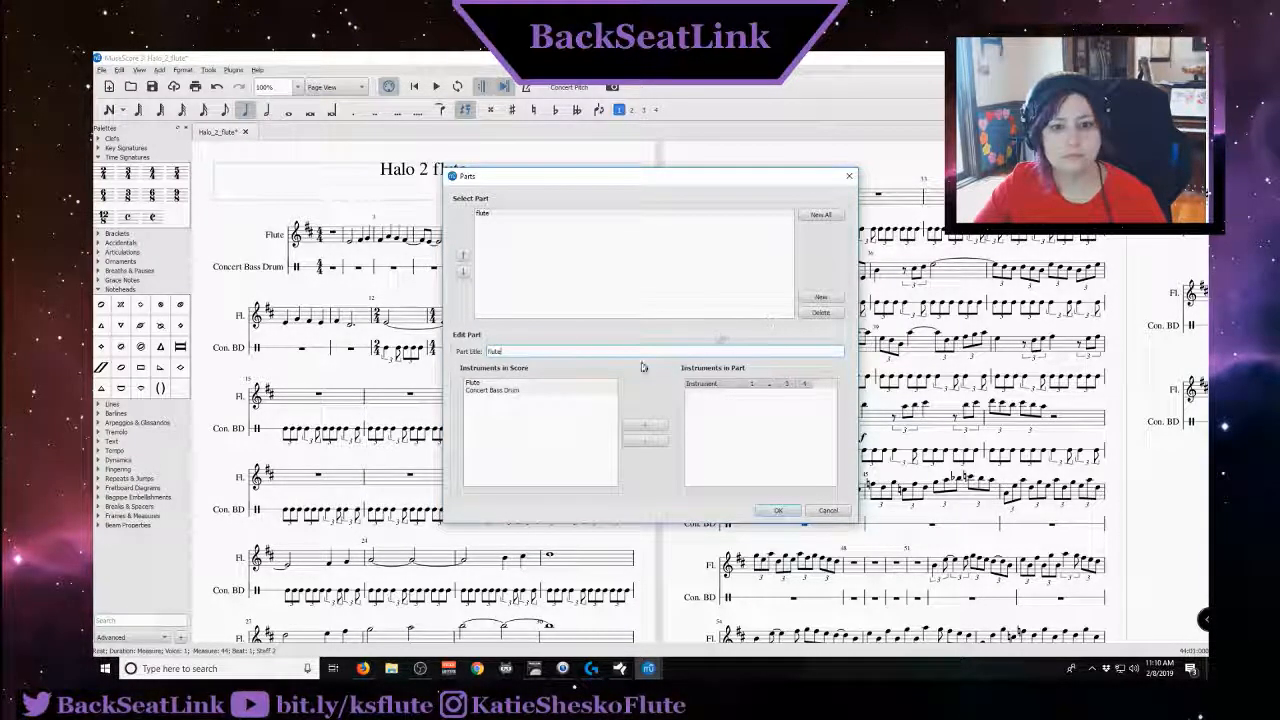
Create a second new part titled "hand drum"
{"action": "left_click", "coordinate": [822, 297]}
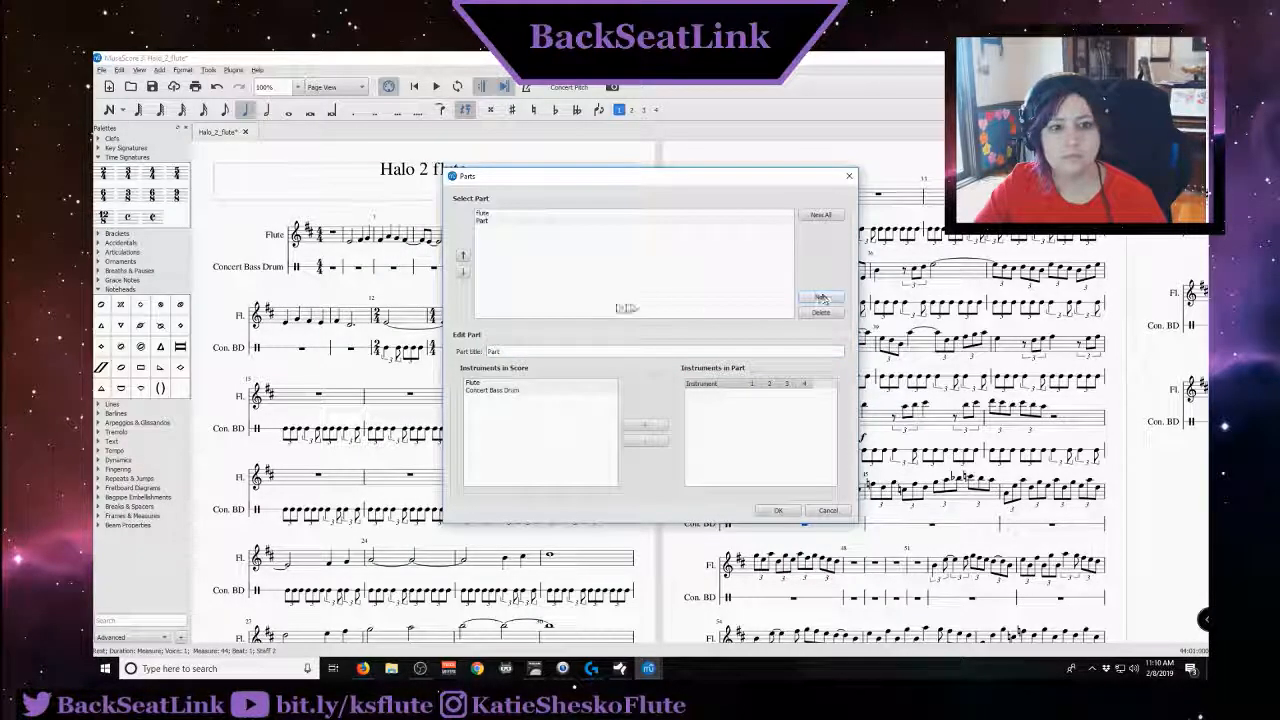
{"action": "left_click_drag", "start_coordinate": [505, 351], "coordinate": [477, 355]}
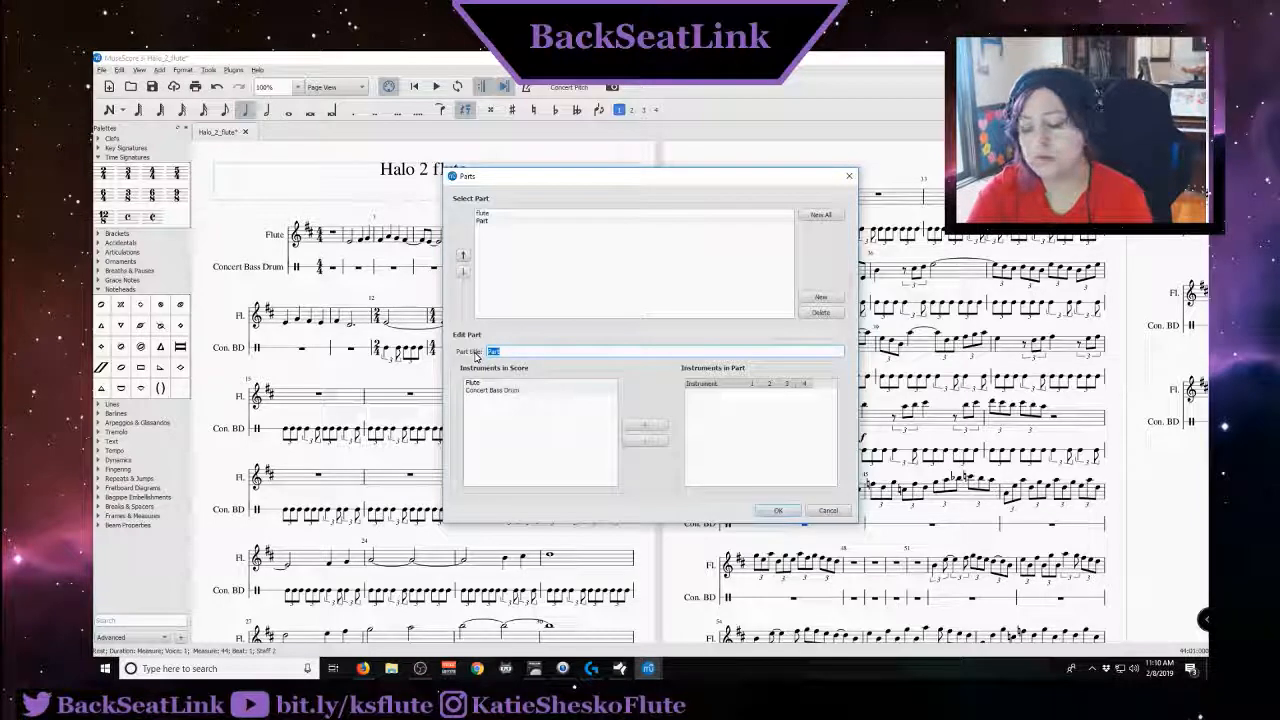
{"action": "type", "text": "hand drum"}
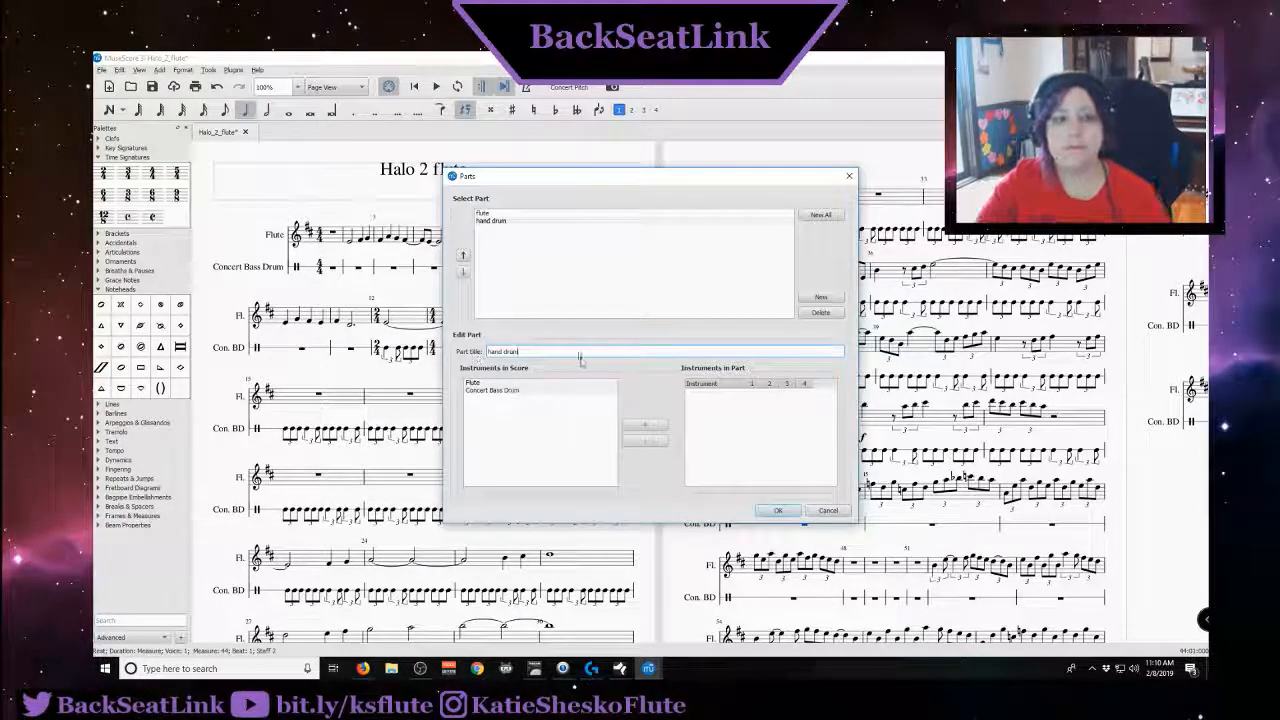
Assign the Flute instrument to the flute part and Concert Bass Drum to the hand drum part, and generate both parts
{"action": "left_click", "coordinate": [483, 213]}
{"action": "left_click", "coordinate": [476, 384]}
{"action": "left_click", "coordinate": [645, 425]}
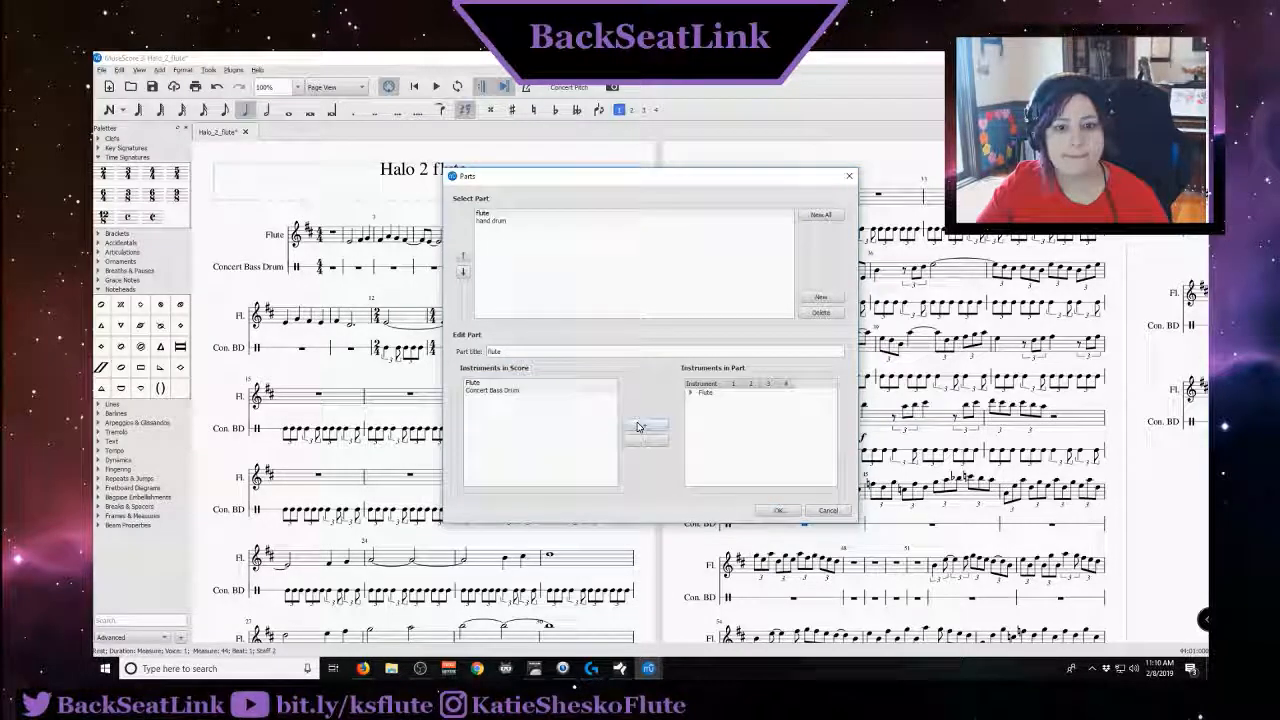
{"action": "left_click", "coordinate": [494, 222]}
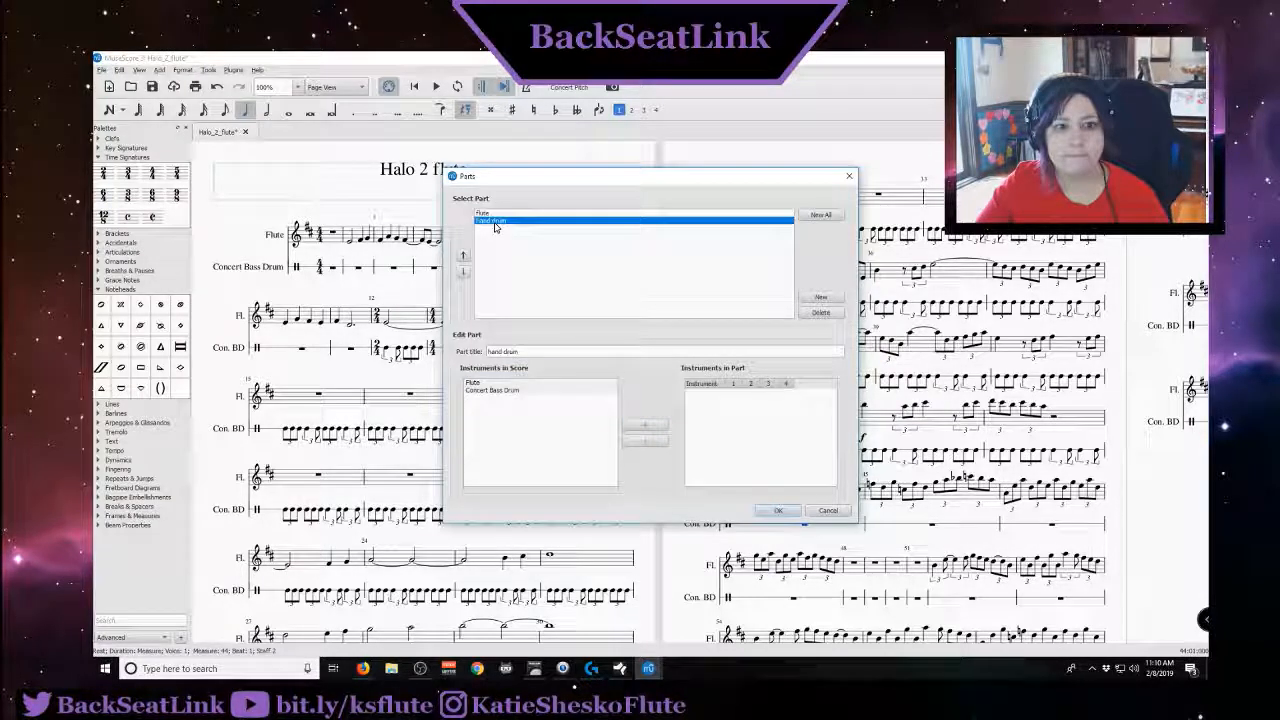
{"action": "left_click", "coordinate": [490, 391]}
{"action": "left_click", "coordinate": [665, 427]}
{"action": "left_click", "coordinate": [781, 512]}
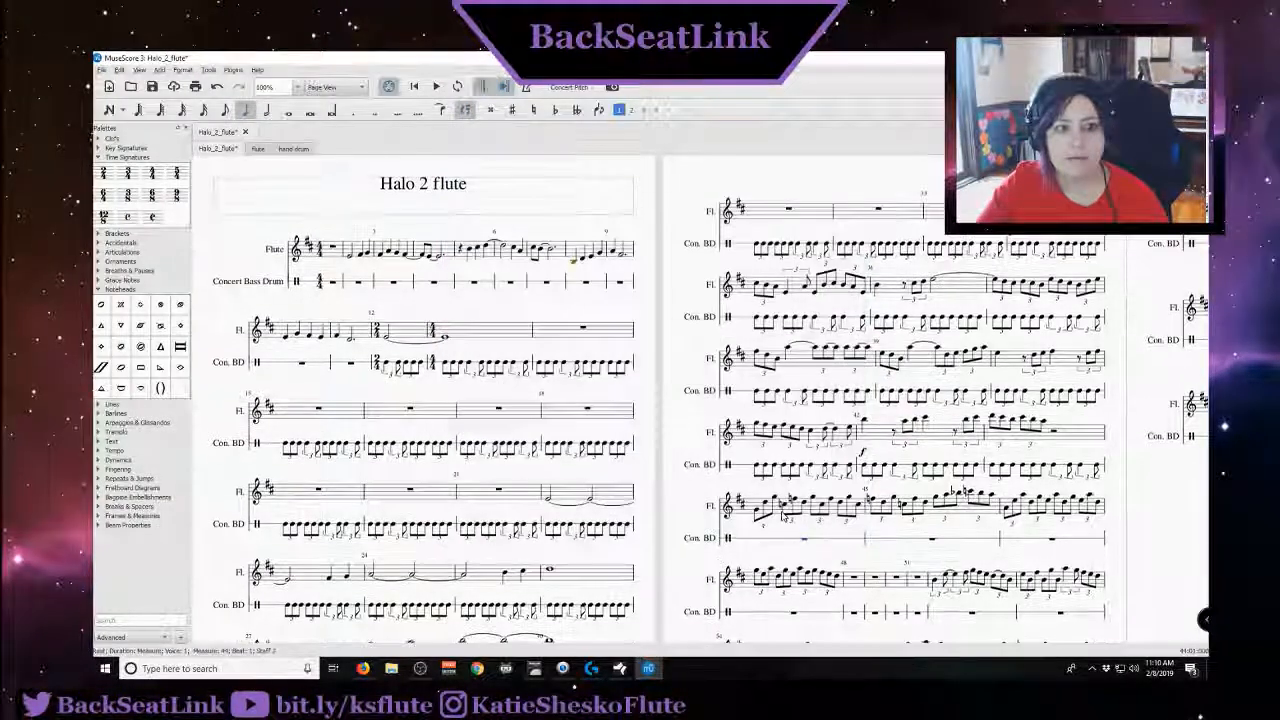
Review the generated flute and hand drum parts and compare them with the full score
{"action": "left_click", "coordinate": [259, 150]}
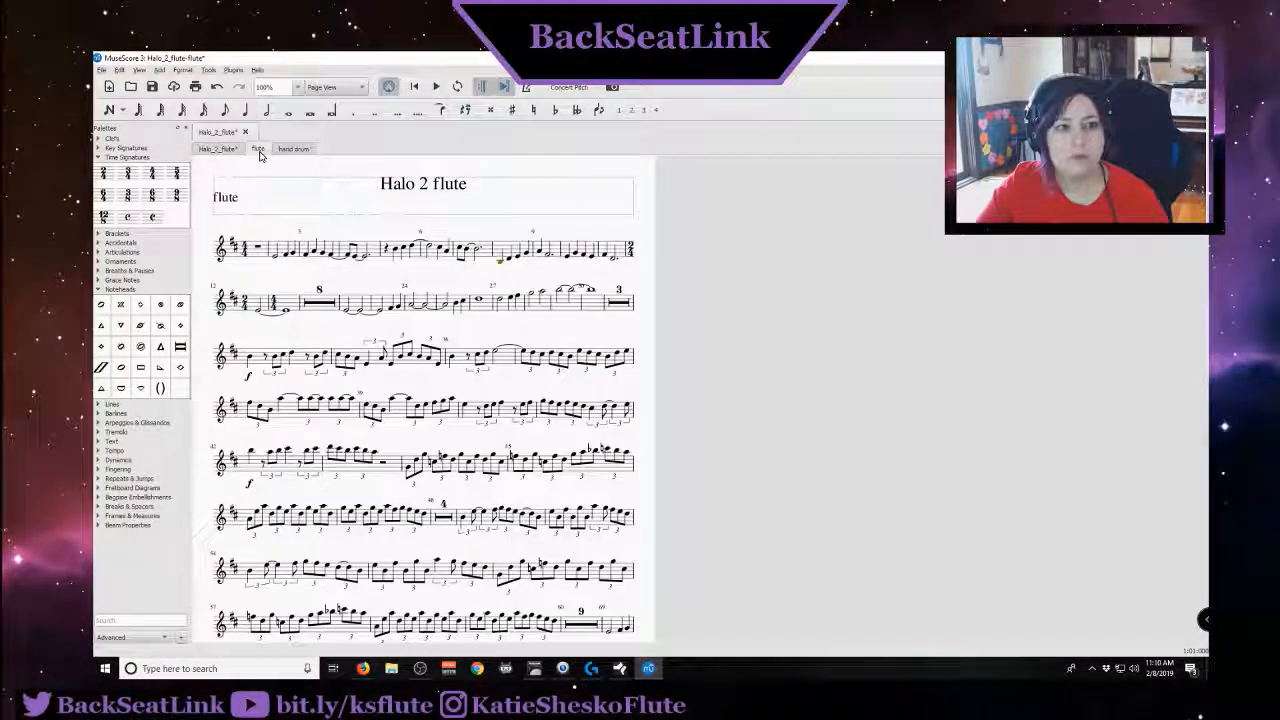
{"action": "left_click", "coordinate": [291, 149]}
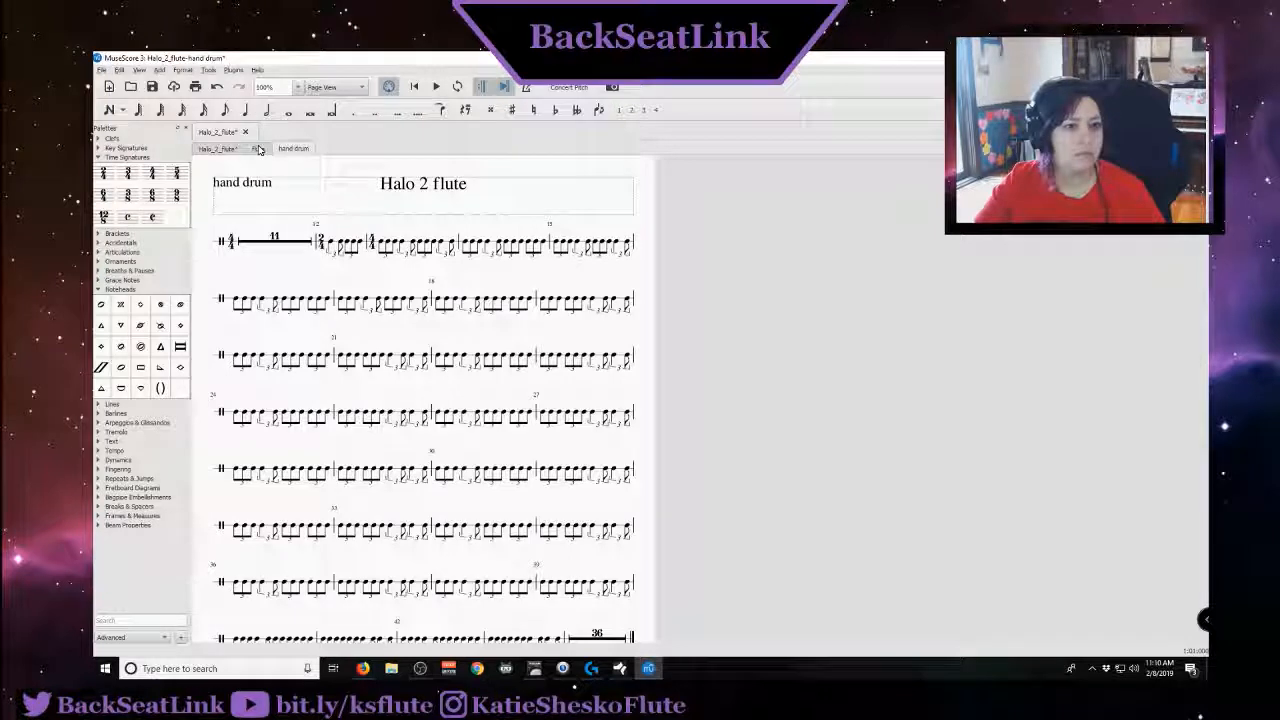
{"action": "scroll", "coordinate": [373, 266], "scroll_direction": "down", "scroll_amount": 1}
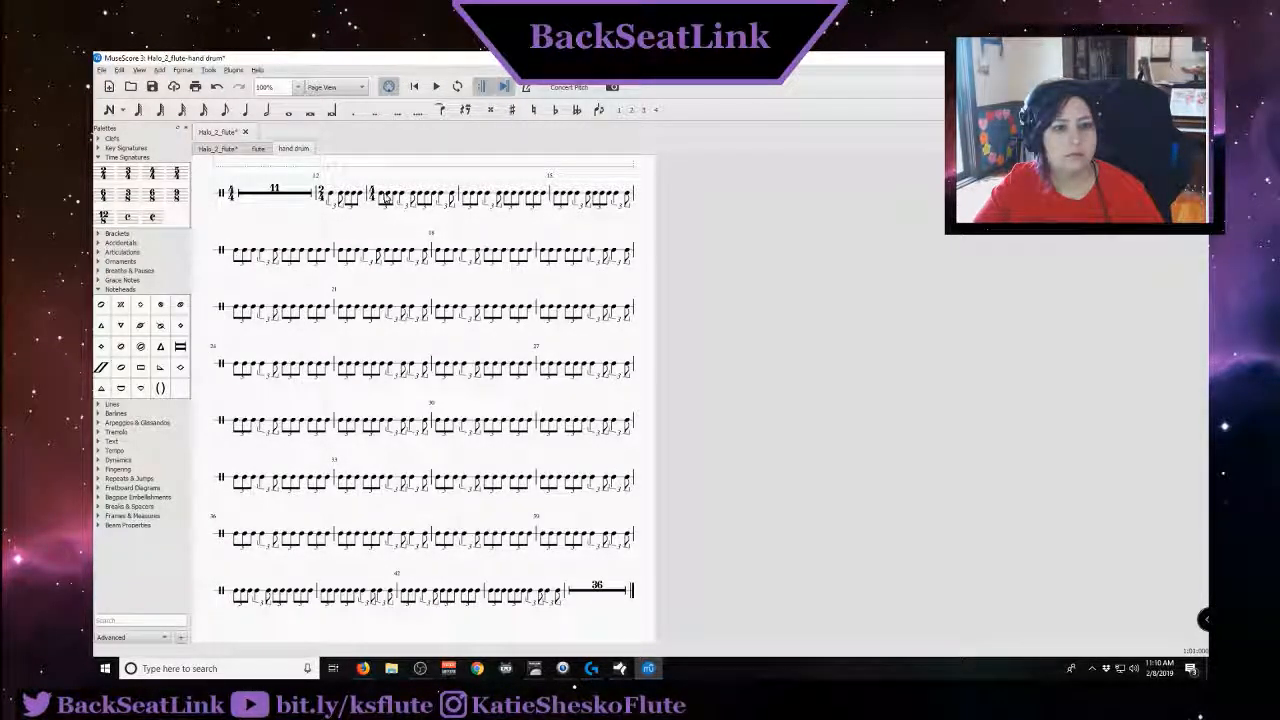
{"action": "left_click", "coordinate": [383, 198]}
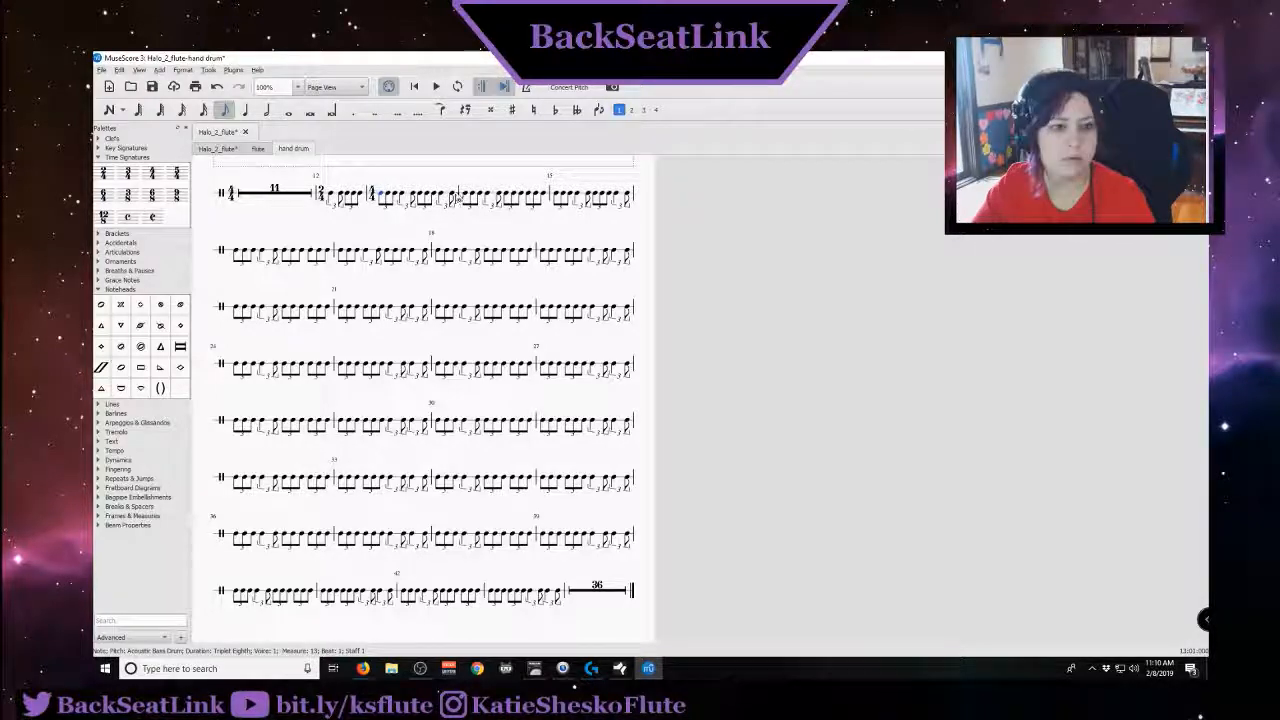
{"action": "left_click", "coordinate": [452, 199]}
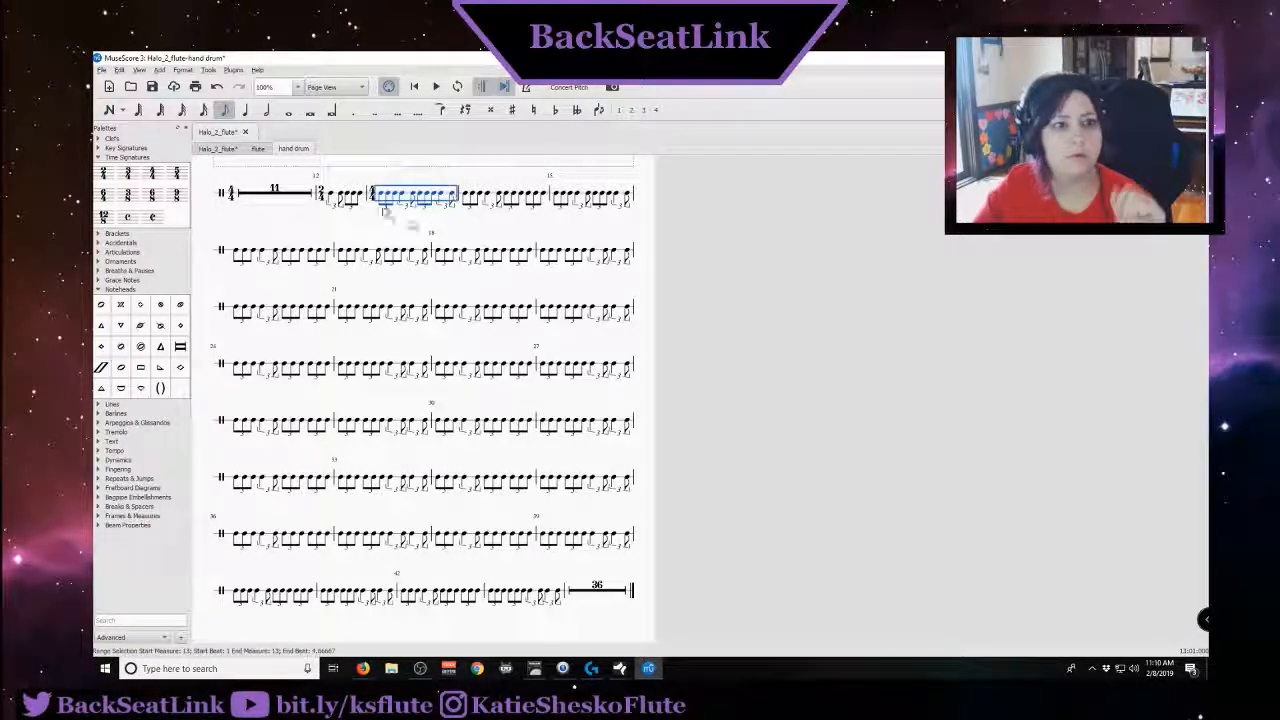
{"action": "left_click", "coordinate": [218, 148]}
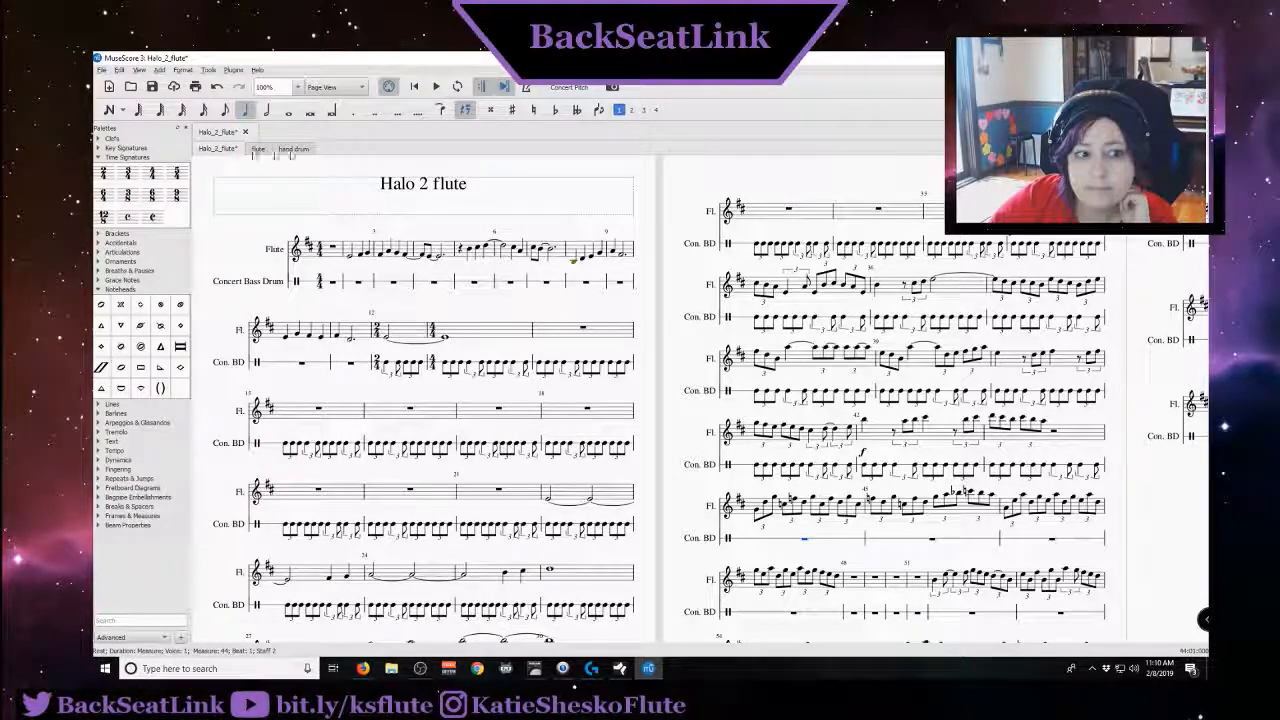
{"action": "left_click", "coordinate": [296, 148]}
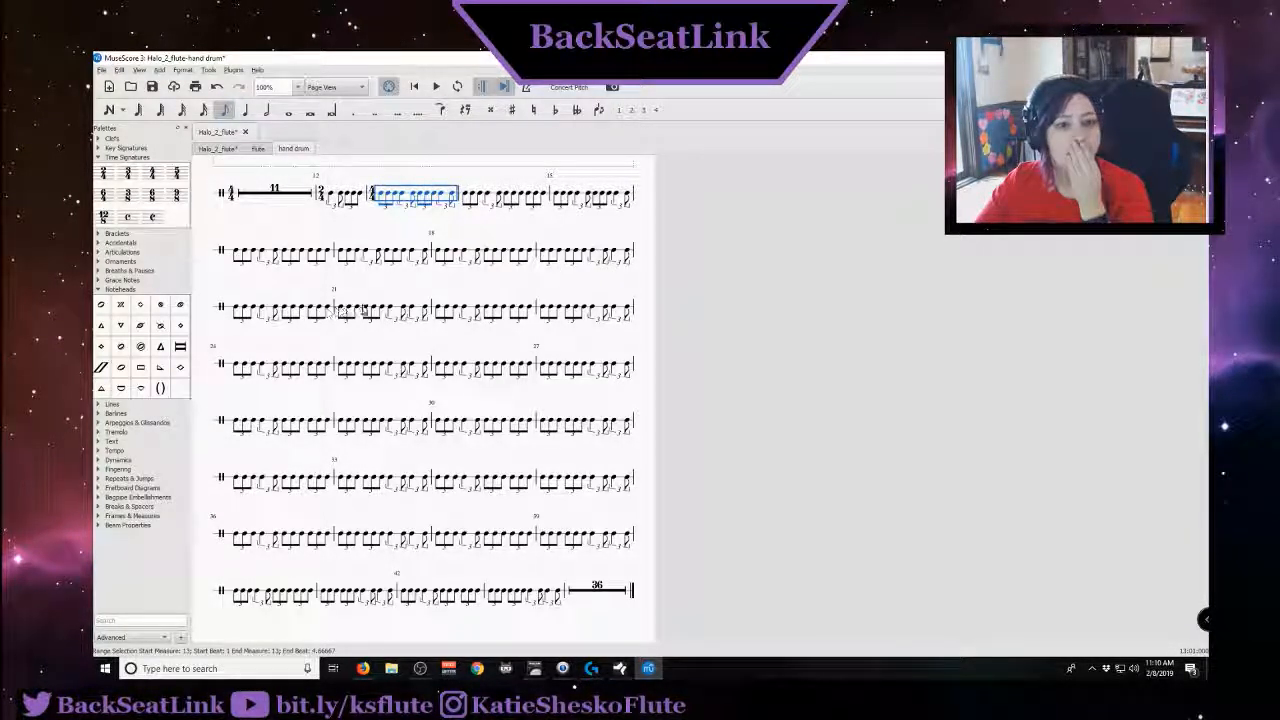
{"action": "left_click", "coordinate": [222, 149]}
{"action": "scroll", "coordinate": [490, 400], "scroll_direction": "down", "scroll_amount": 3}
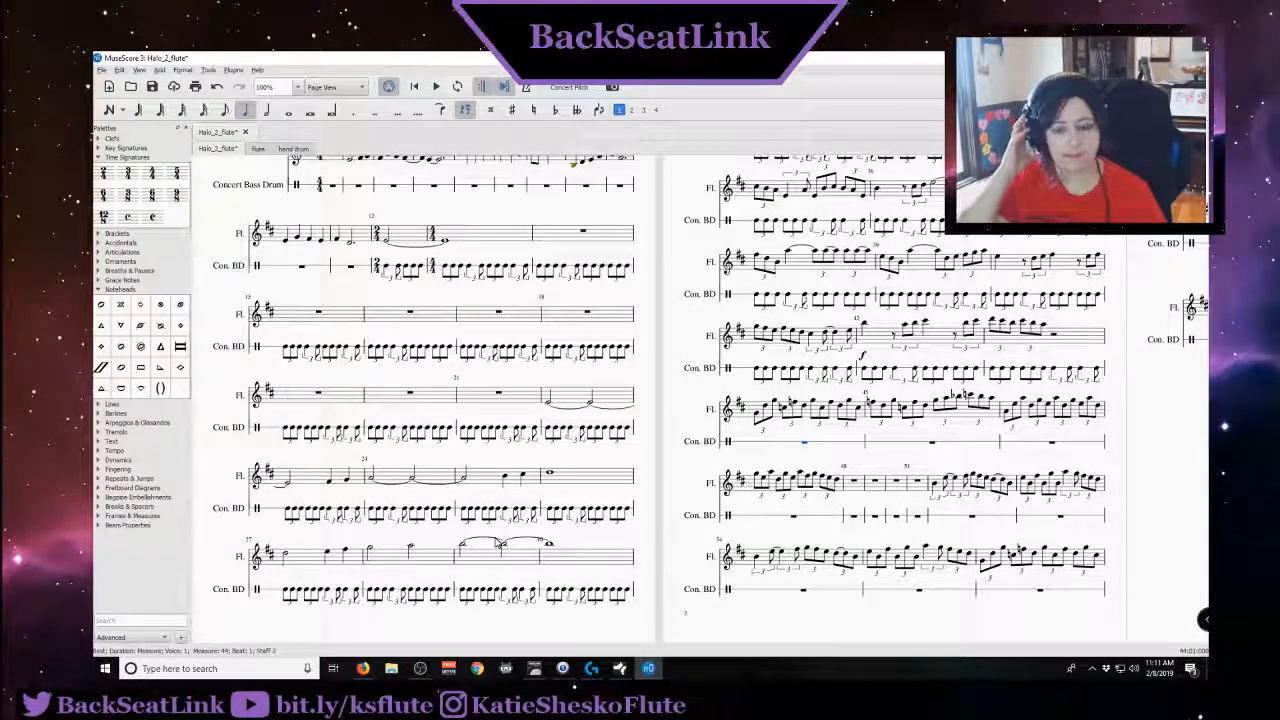
{"action": "scroll", "coordinate": [510, 453], "scroll_direction": "up", "scroll_amount": 1}
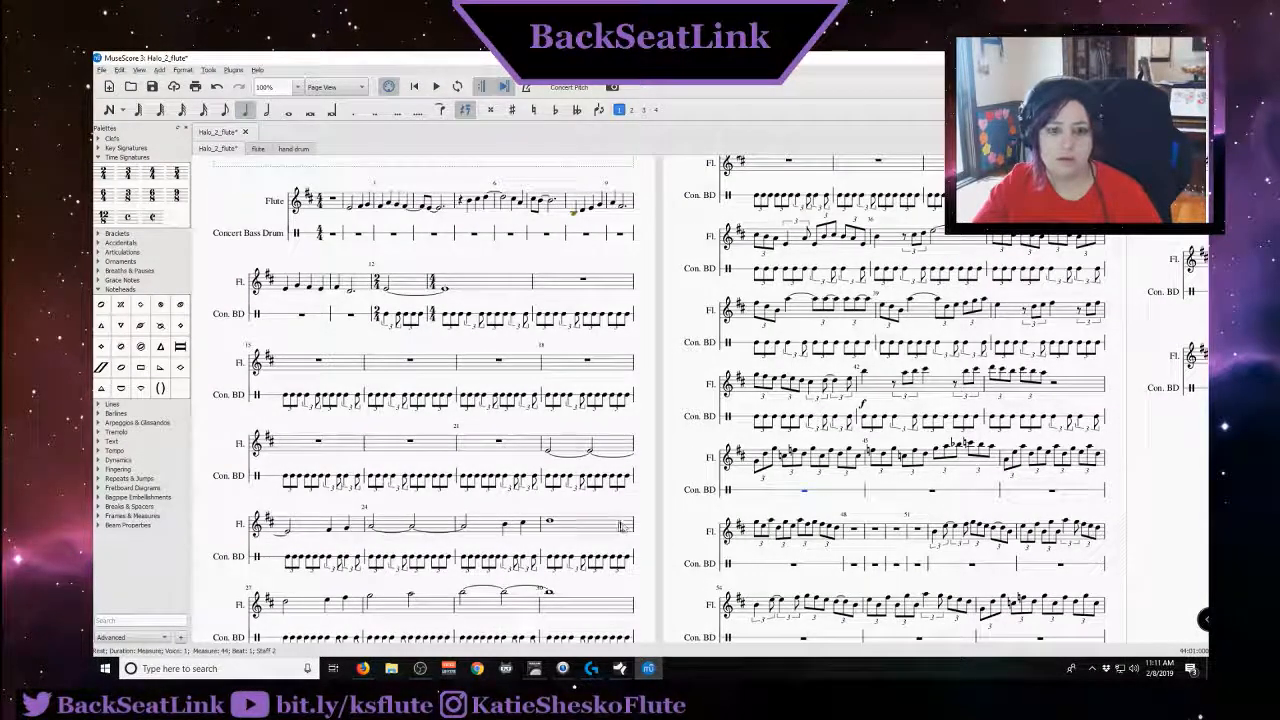
{"action": "scroll", "coordinate": [623, 525], "scroll_direction": "down", "scroll_amount": 1}
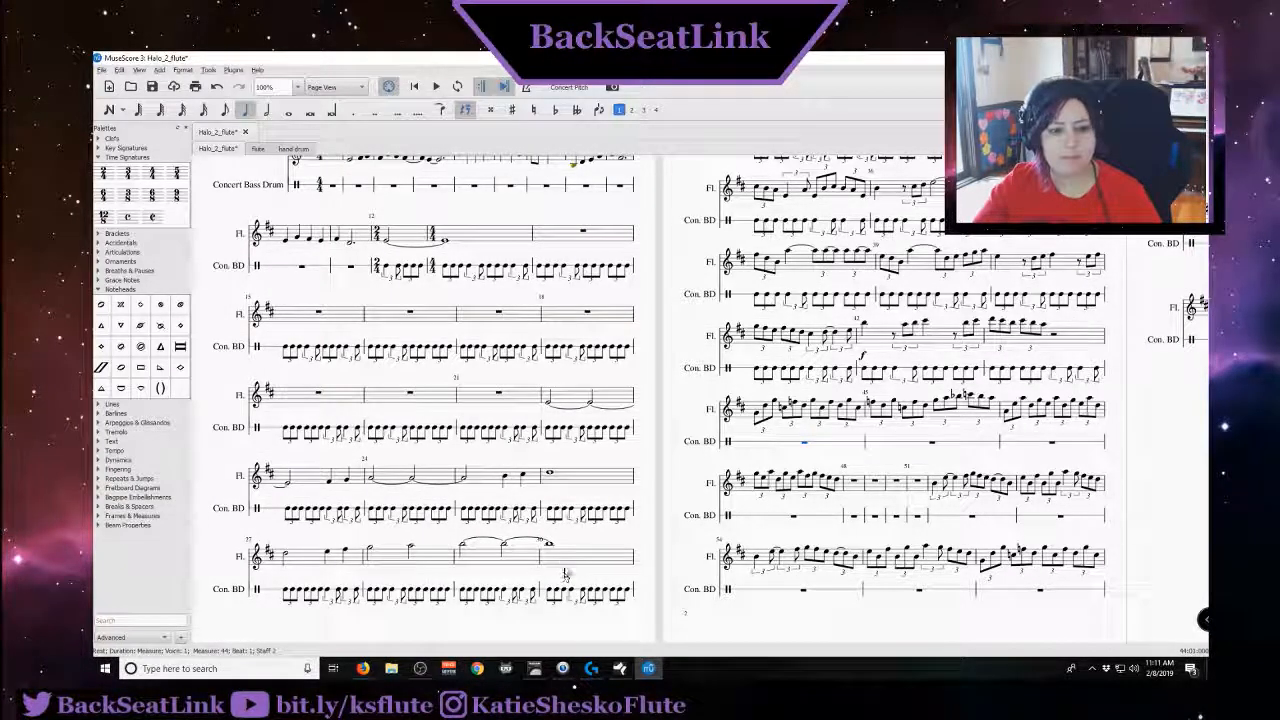
{"action": "scroll", "coordinate": [588, 560], "scroll_direction": "up", "scroll_amount": 1}
{"action": "scroll", "coordinate": [588, 557], "scroll_direction": "up", "scroll_amount": 1}
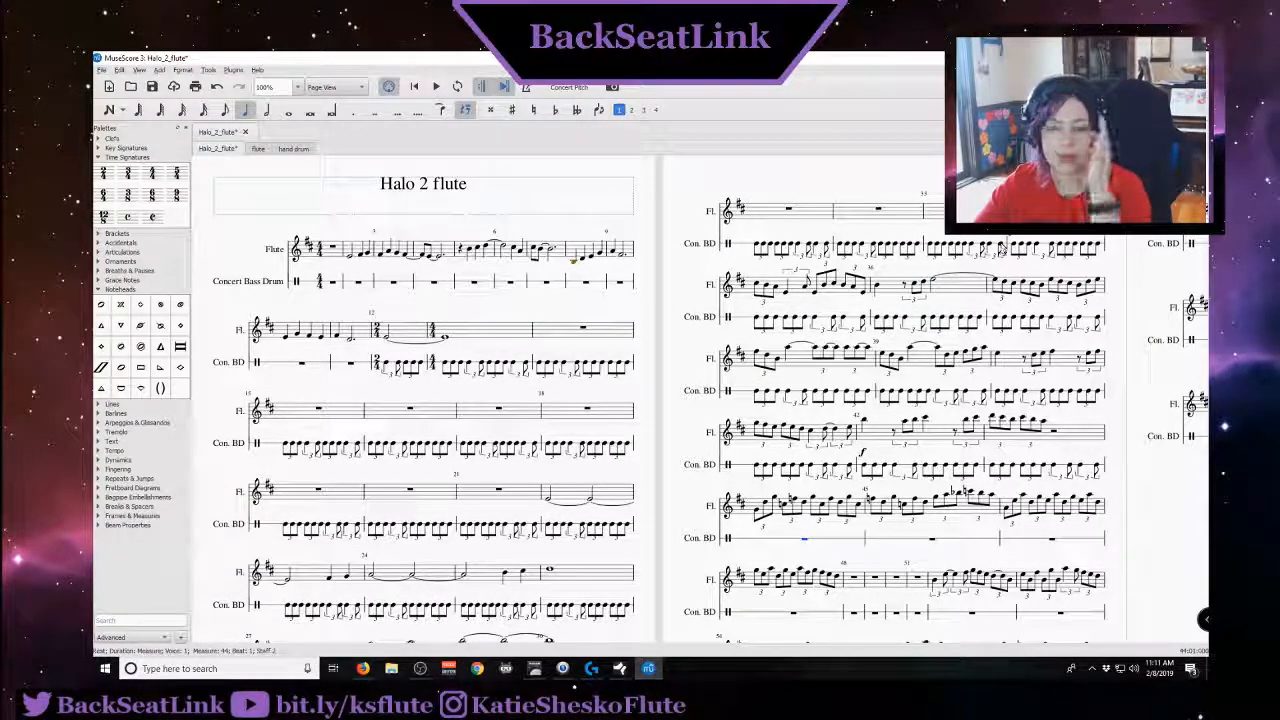
Select measures 13 and 14 of the hand drum part as the two-measure pattern to copy
{"action": "left_click", "coordinate": [294, 148]}
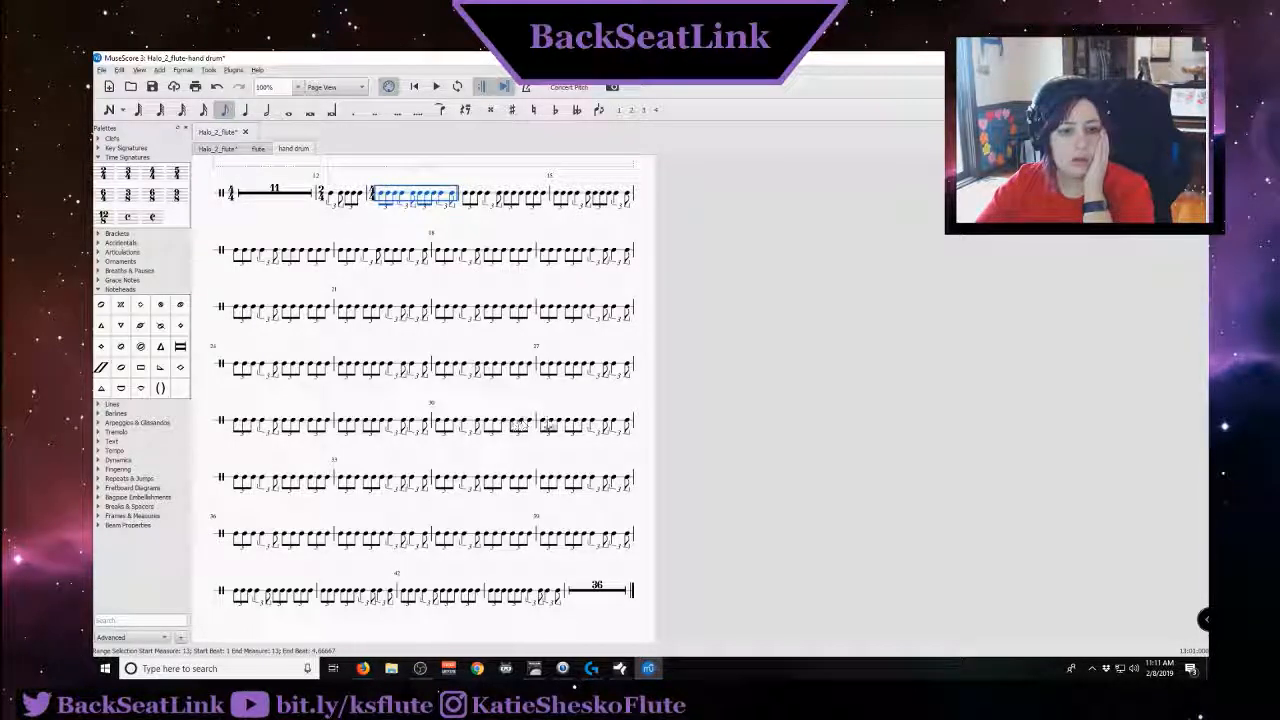
{"action": "left_click", "coordinate": [437, 483]}
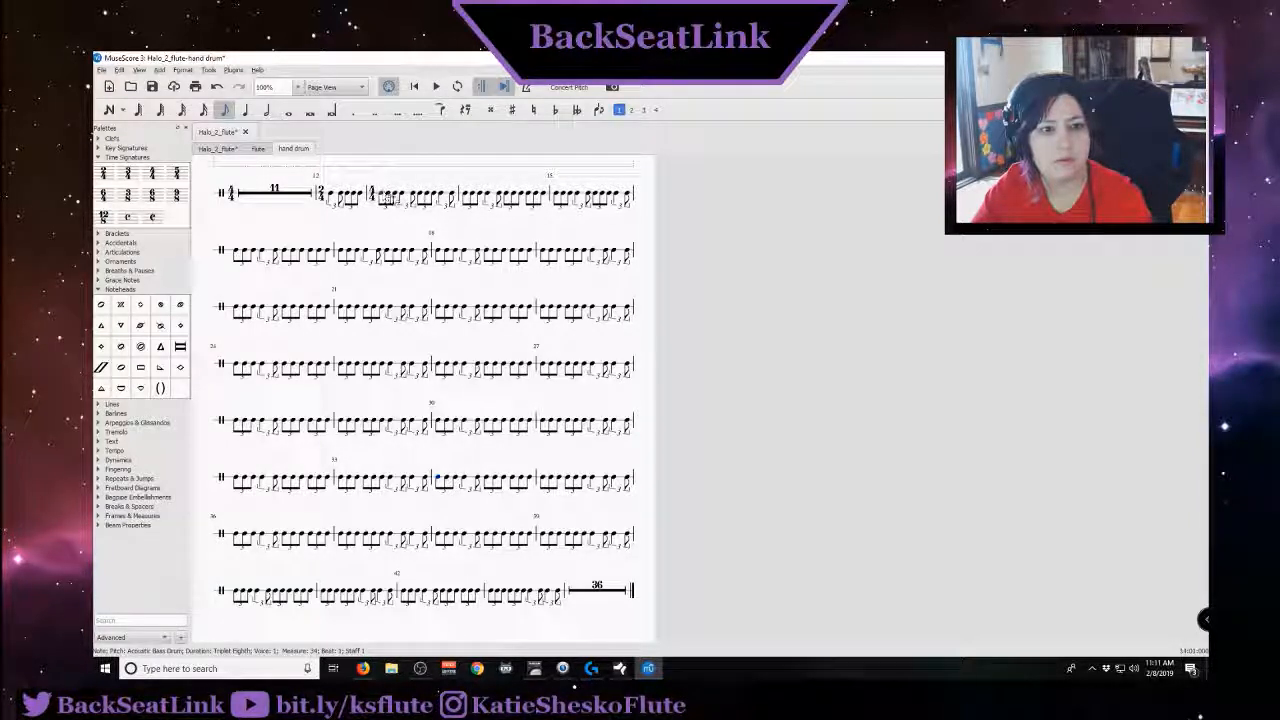
{"action": "left_click", "coordinate": [383, 197]}
{"action": "left_click", "coordinate": [541, 197], "text": "shift"}
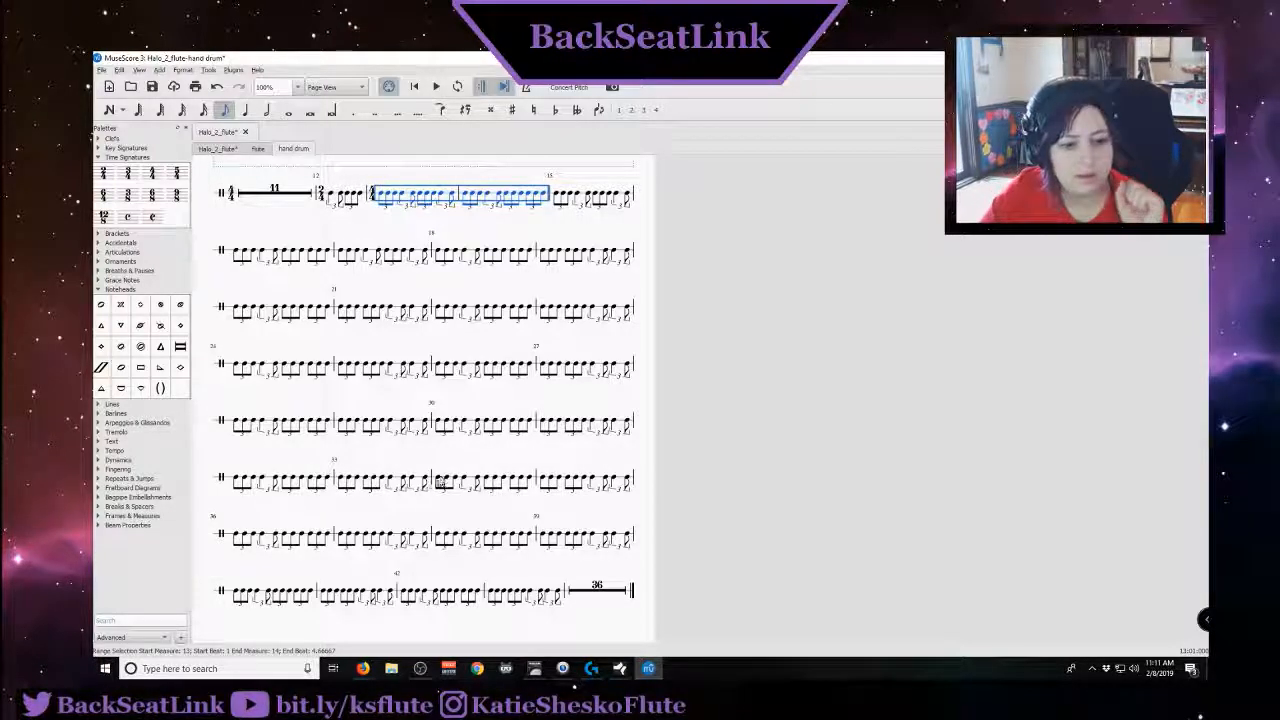
Delete the notes in hand drum measures 34 to 43 and turn off multimeasure rests in that part
{"action": "left_click", "coordinate": [438, 483]}
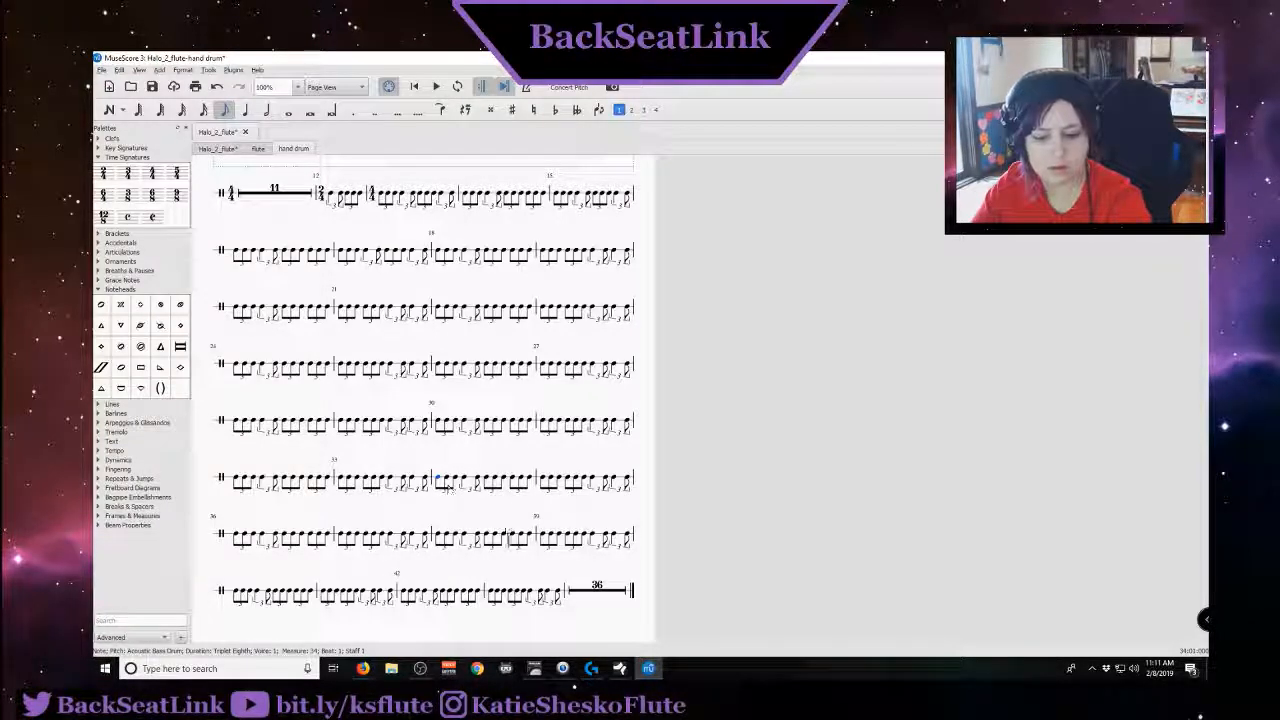
{"action": "left_click", "coordinate": [560, 594], "text": "shift"}
{"action": "key", "text": "Delete"}
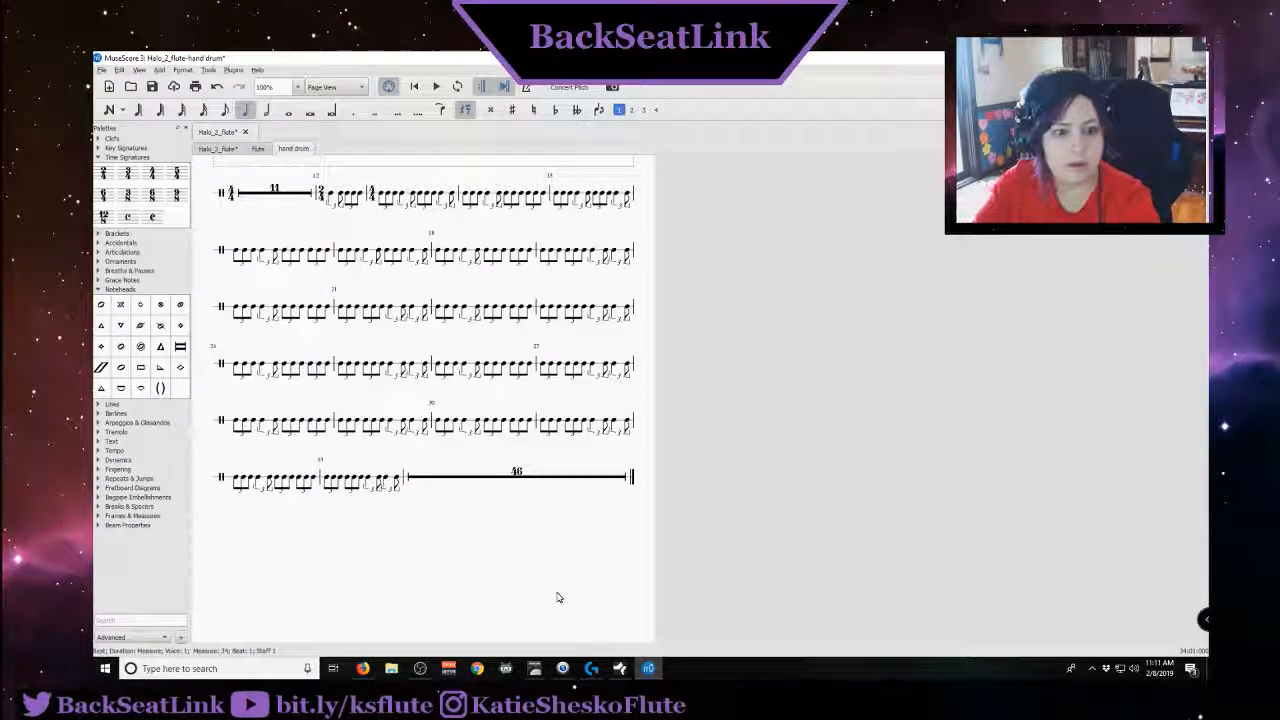
{"action": "left_click", "coordinate": [461, 477]}
{"action": "key", "text": "m"}
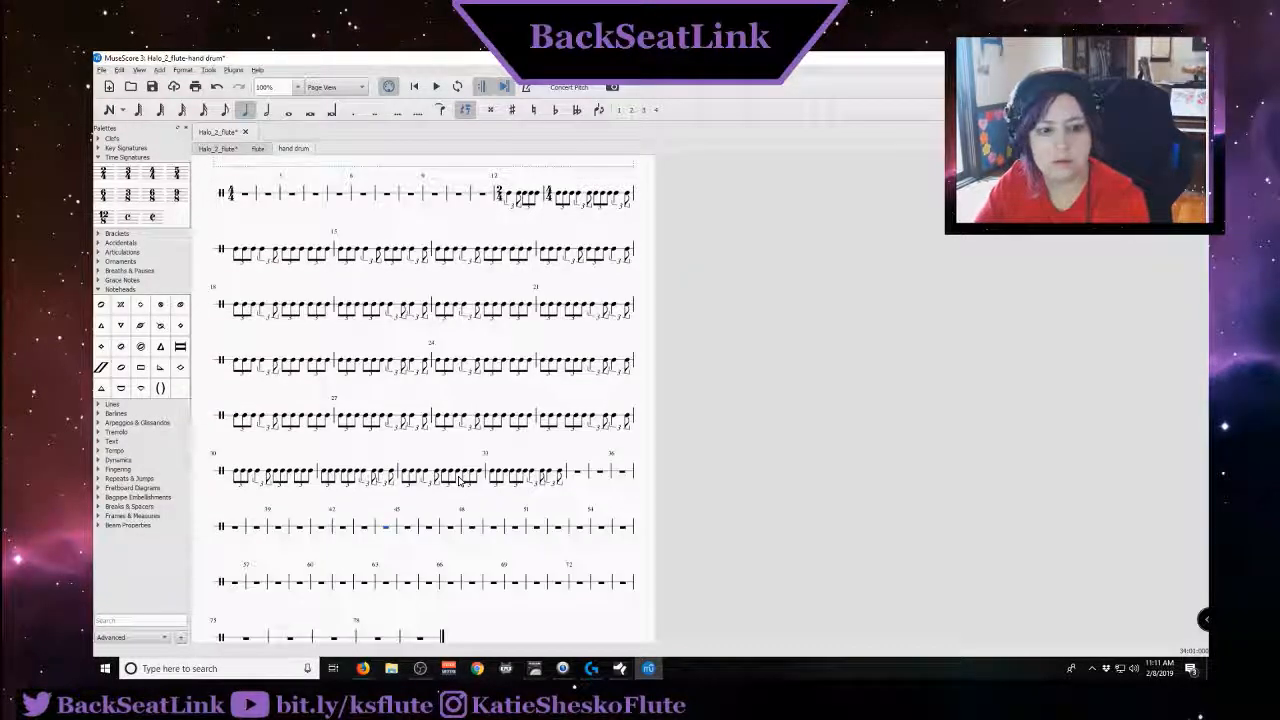
Paste the copied two-measure triplet pattern repeatedly to fill hand drum measures 34 to 43
{"action": "left_click", "coordinate": [589, 471]}
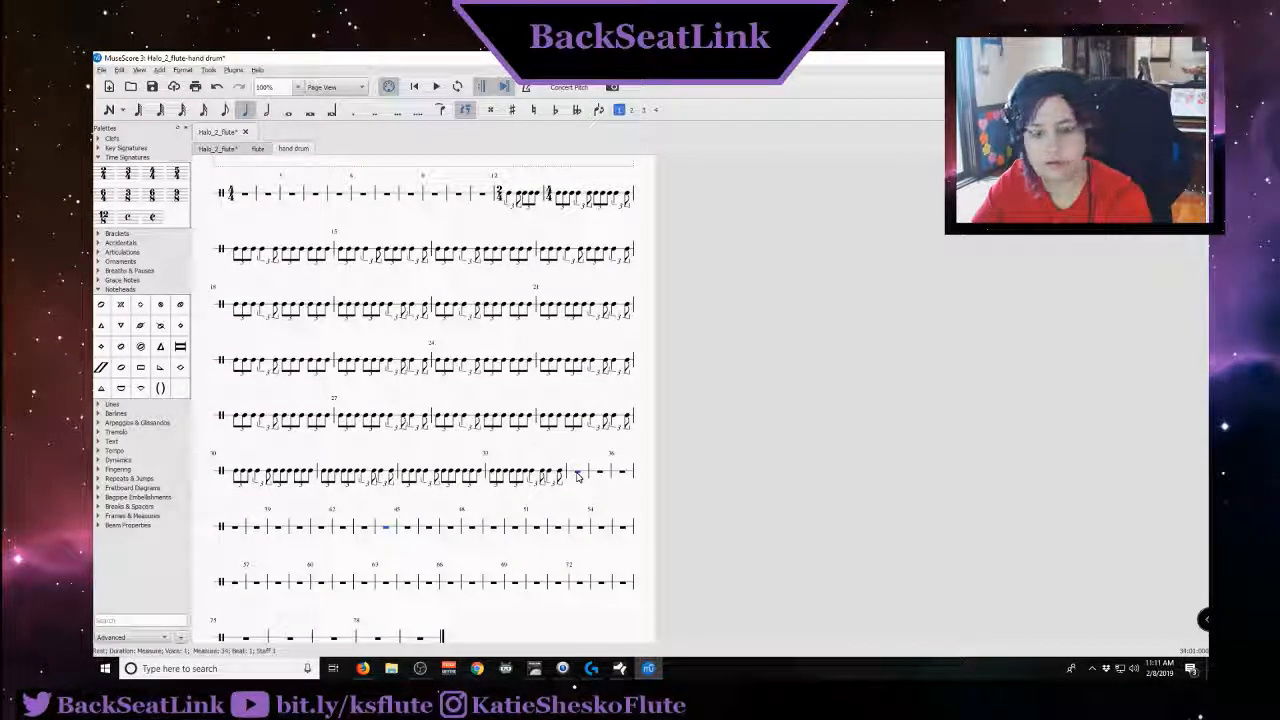
{"action": "key", "text": "ctrl+v"}
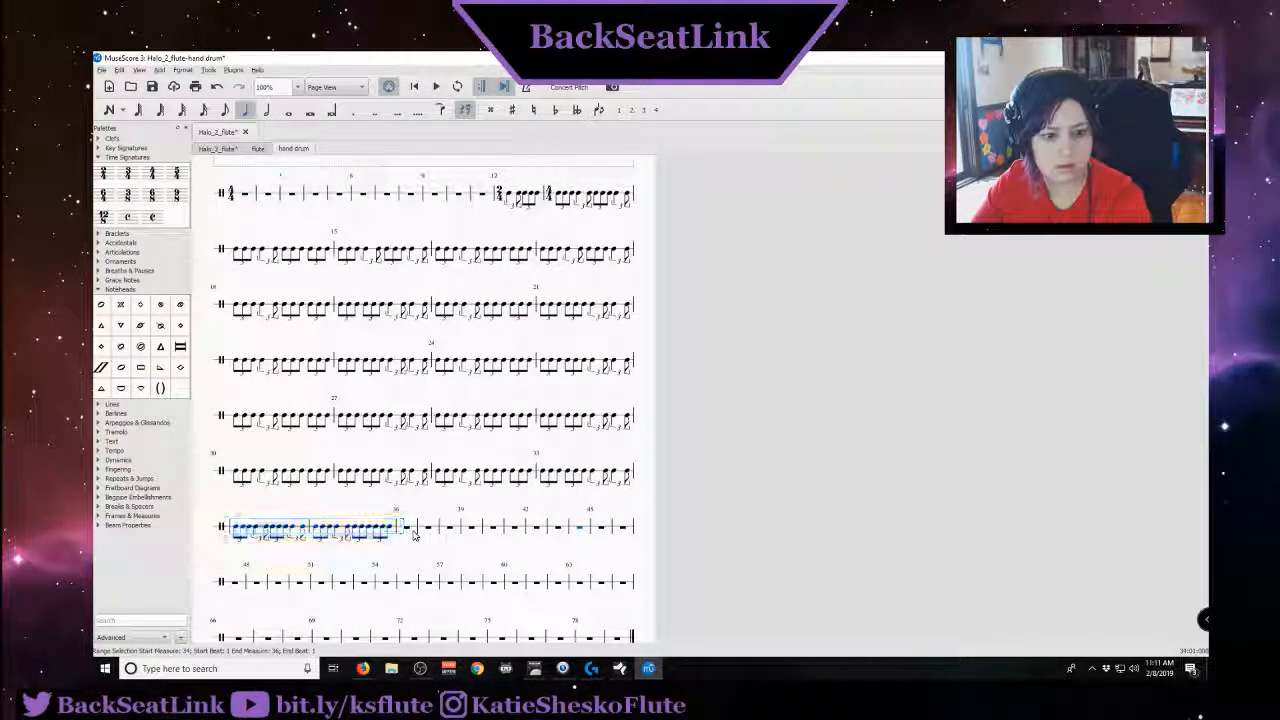
{"action": "left_click", "coordinate": [416, 530]}
{"action": "key", "text": "ctrl+v"}
{"action": "left_click", "coordinate": [589, 516]}
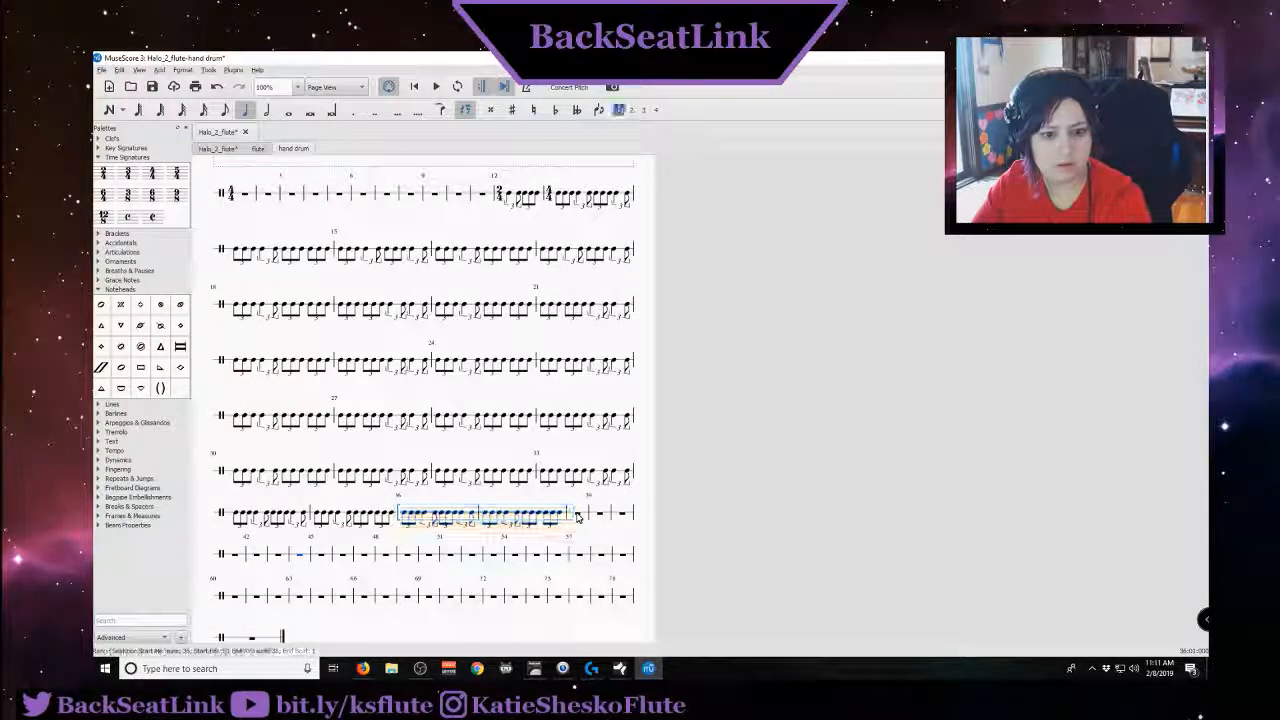
{"action": "key", "text": "ctrl+v"}
{"action": "left_click", "coordinate": [408, 557]}
{"action": "key", "text": "ctrl+v"}
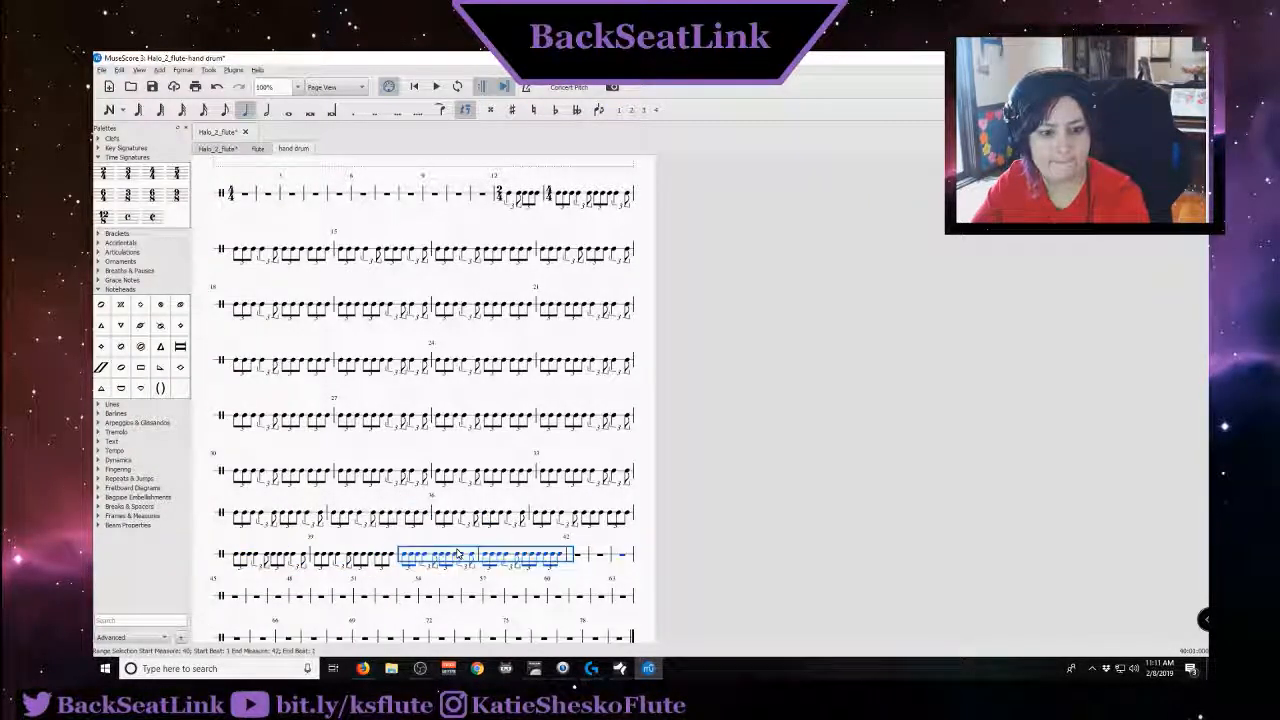
{"action": "left_click", "coordinate": [580, 561]}
{"action": "key", "text": "ctrl+v"}
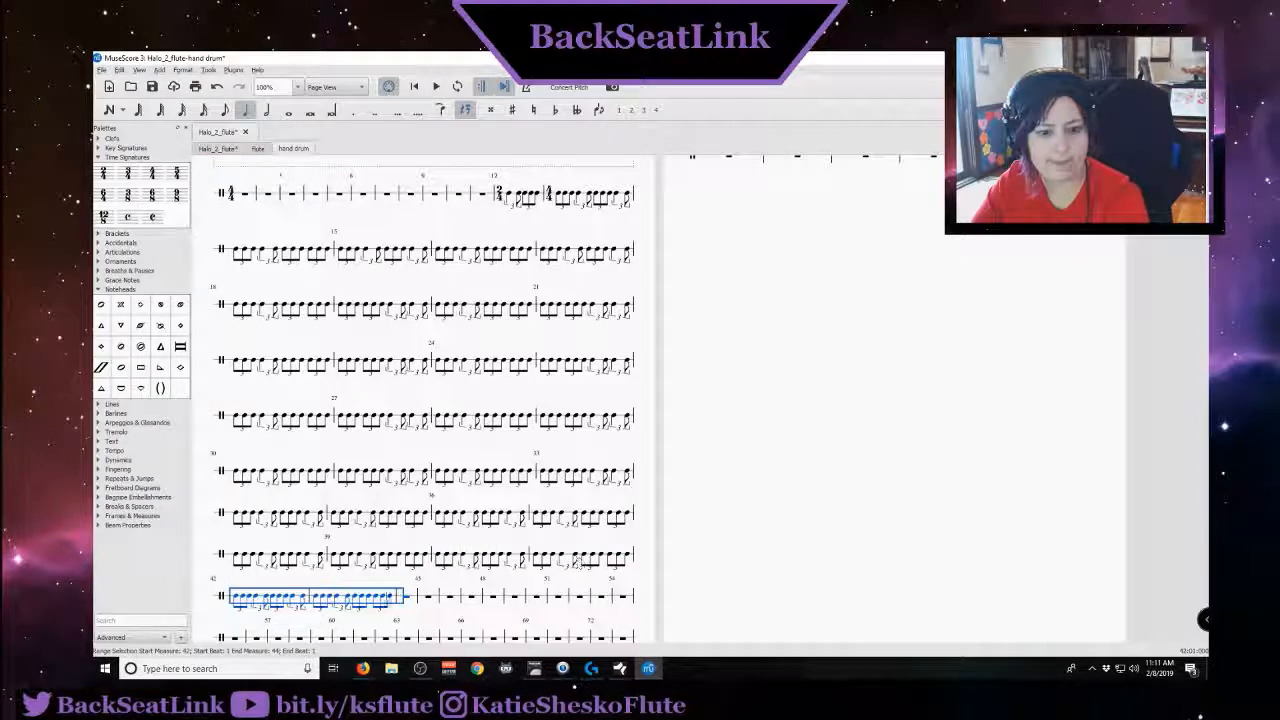
Paste the two-measure triplet pattern three more times into hand drum measures 44 to 49
{"action": "left_click", "coordinate": [412, 598]}
{"action": "key", "text": "ctrl+v"}
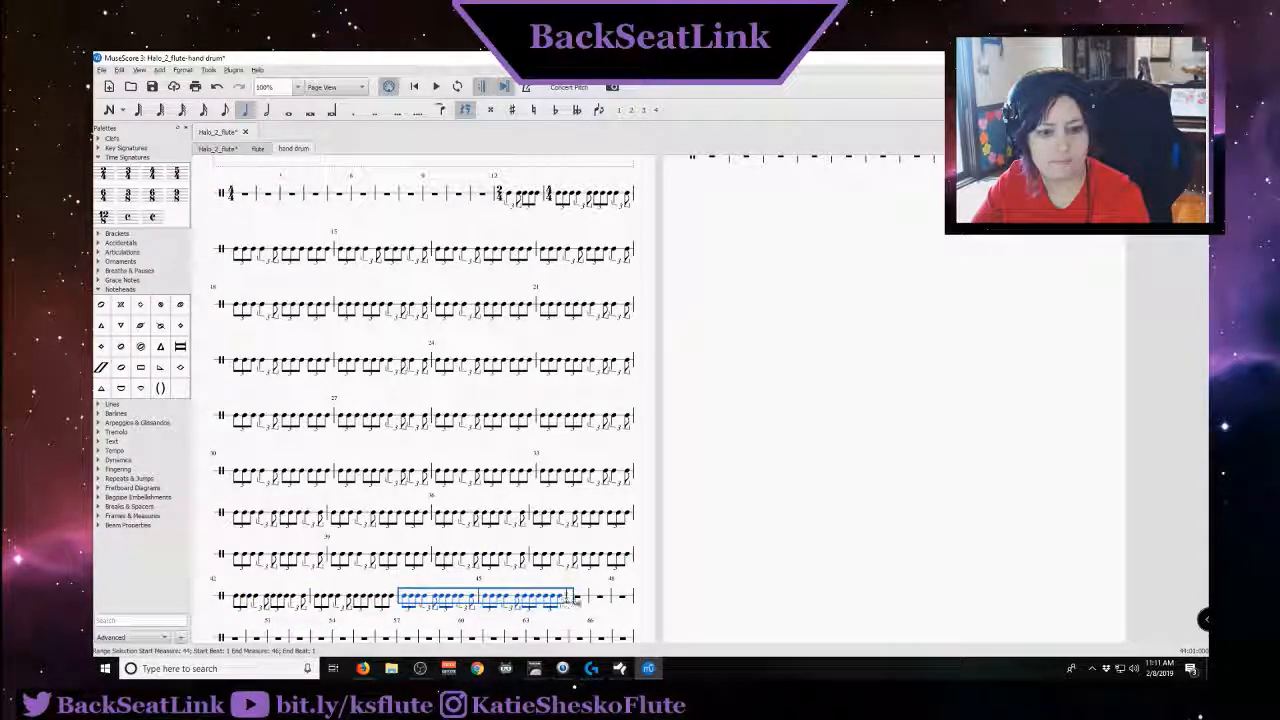
{"action": "left_click", "coordinate": [586, 598]}
{"action": "key", "text": "ctrl+v"}
{"action": "left_click", "coordinate": [414, 540]}
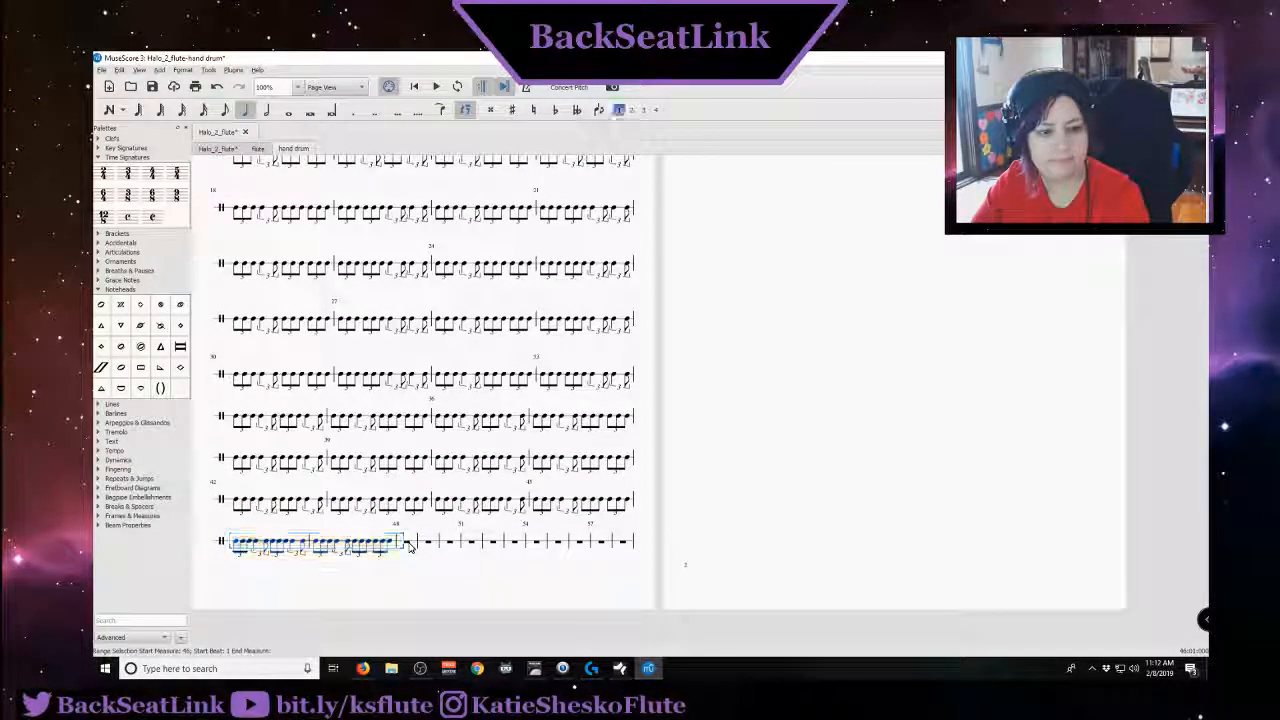
{"action": "key", "text": "ctrl+v"}
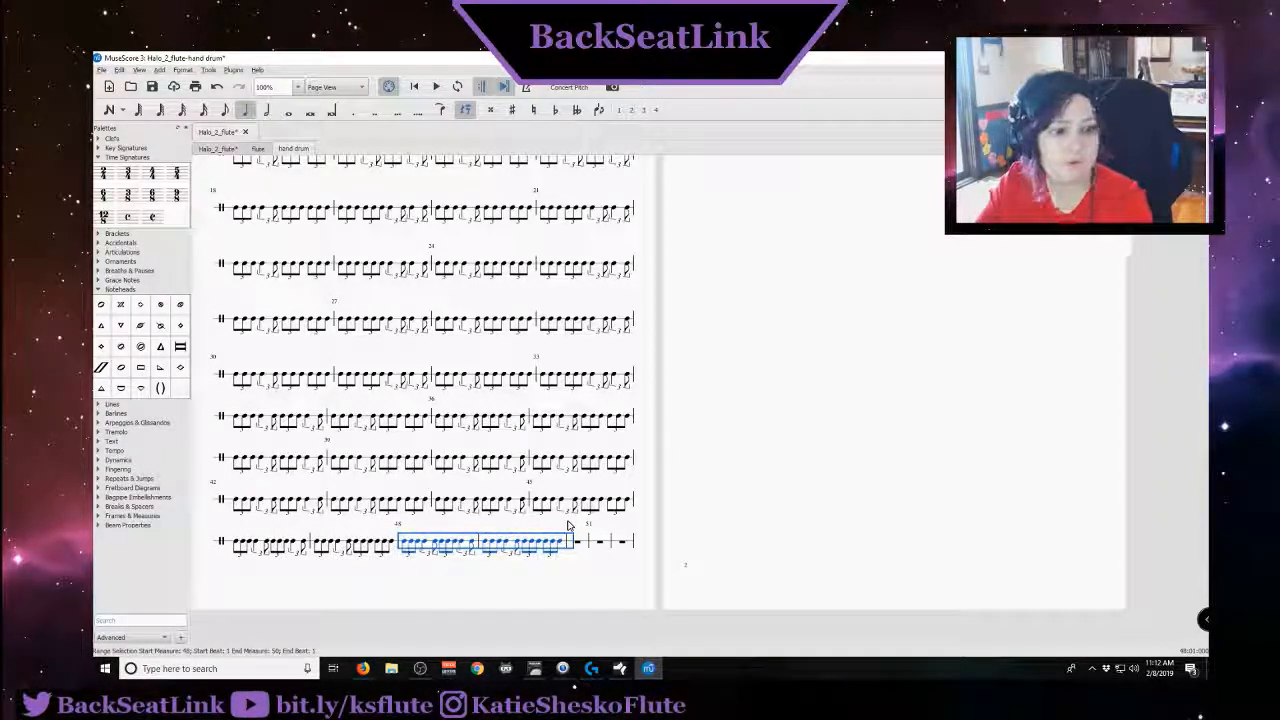
Delete the pasted notes in hand drum measures 44 to 49 and save the score
{"action": "key", "text": "Delete"}
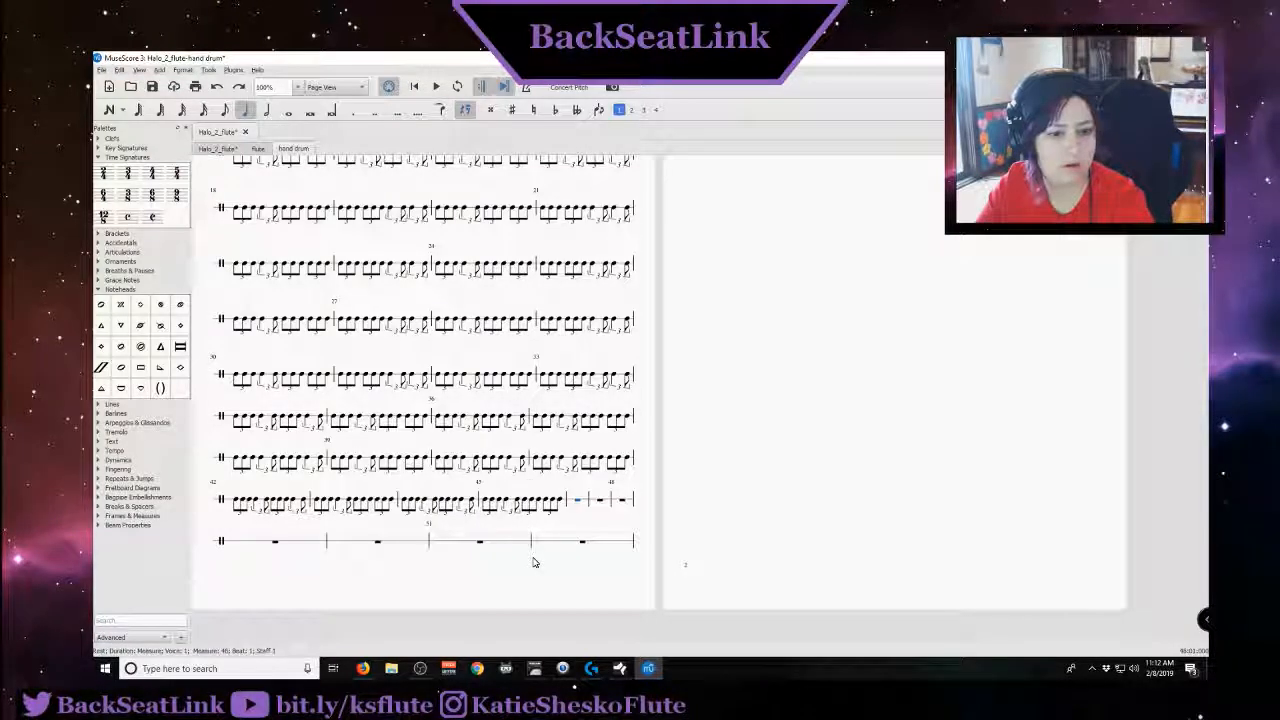
{"action": "left_click", "coordinate": [485, 502]}
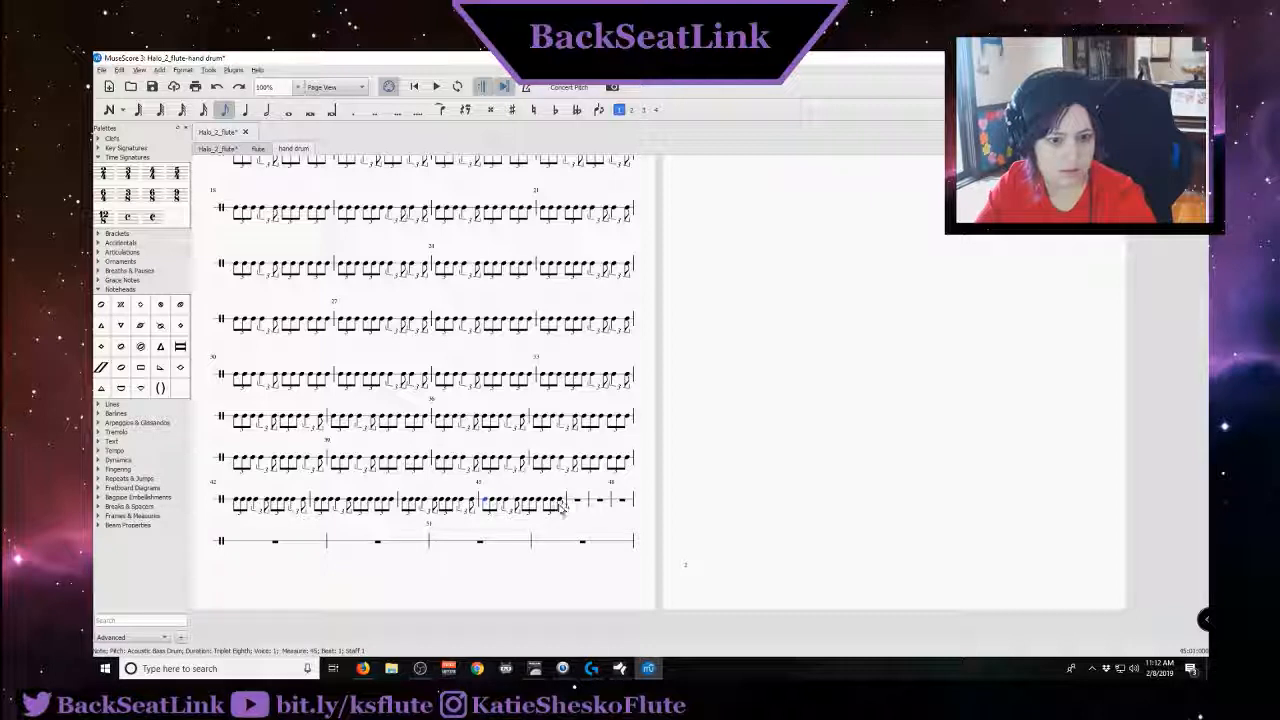
{"action": "left_click", "coordinate": [405, 502]}
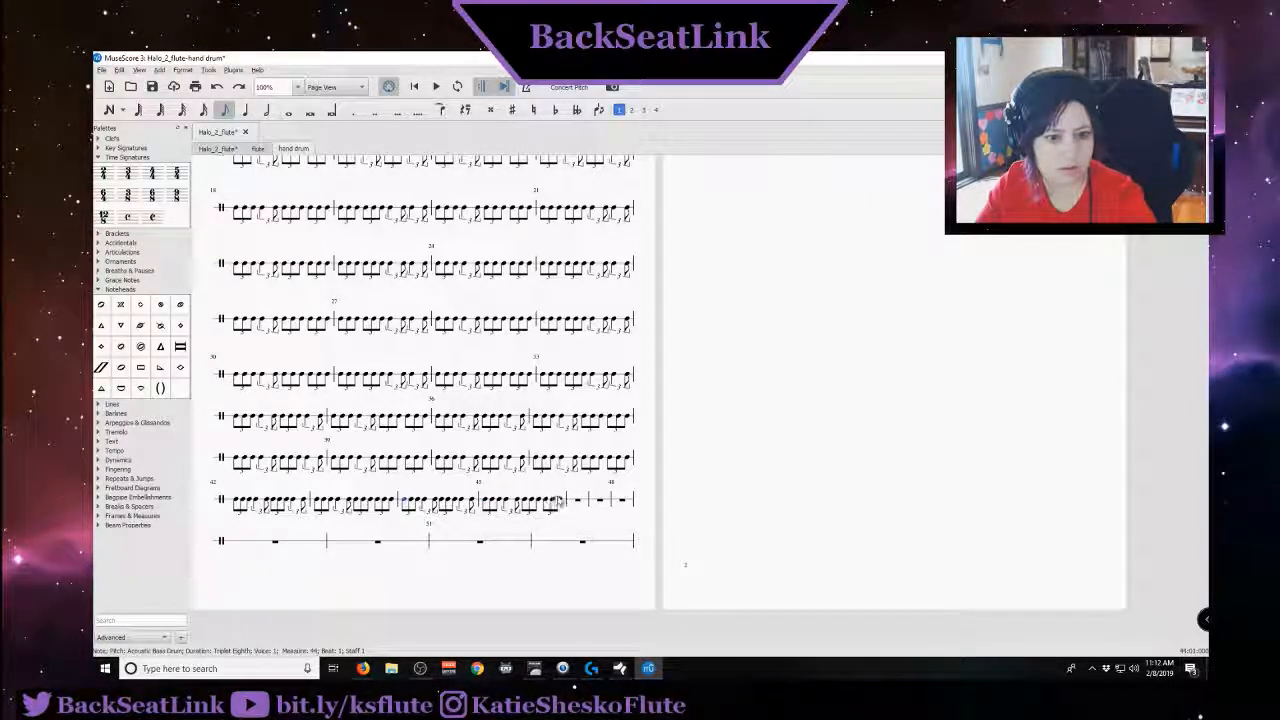
{"action": "left_click", "coordinate": [560, 502], "text": "shift"}
{"action": "key", "text": "Delete"}
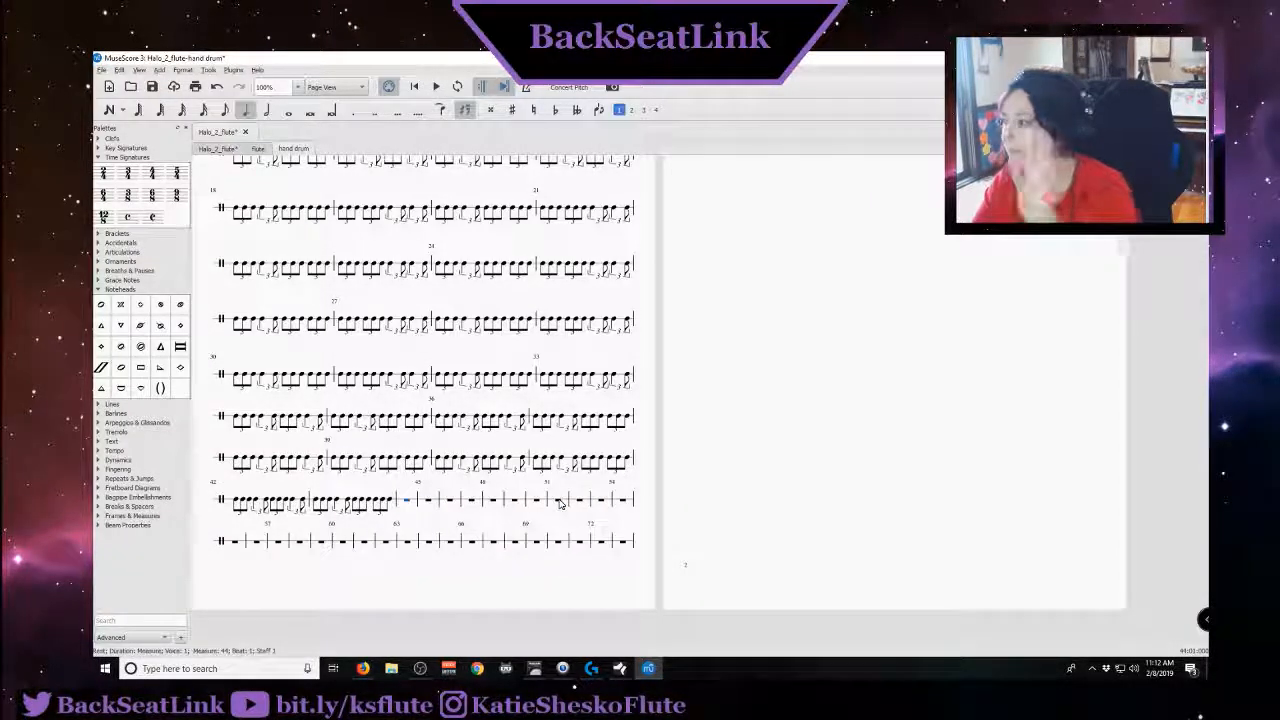
{"action": "key", "text": "ctrl+s"}
Review the full score and the flute part, examining the passage from measure 44 to the end
{"action": "left_click", "coordinate": [224, 148]}
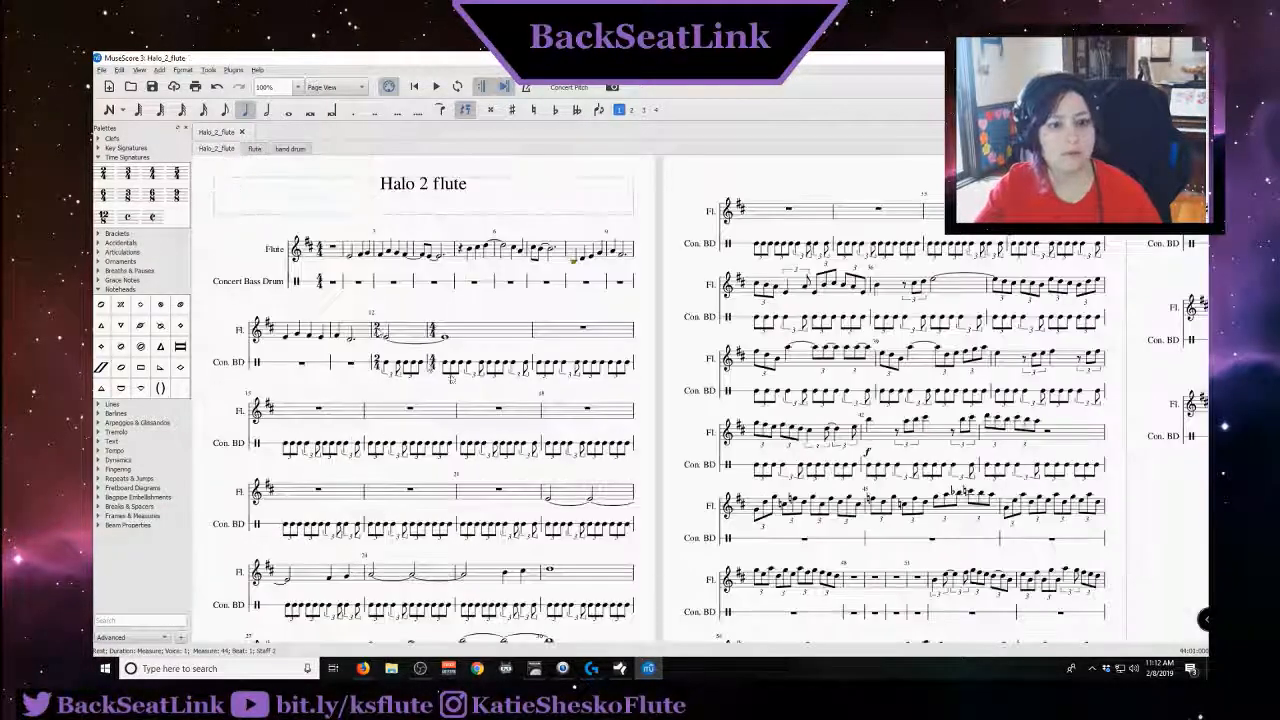
{"action": "scroll", "coordinate": [828, 497], "scroll_direction": "down", "scroll_amount": 6}
{"action": "scroll", "coordinate": [838, 497], "scroll_direction": "up", "scroll_amount": 3}
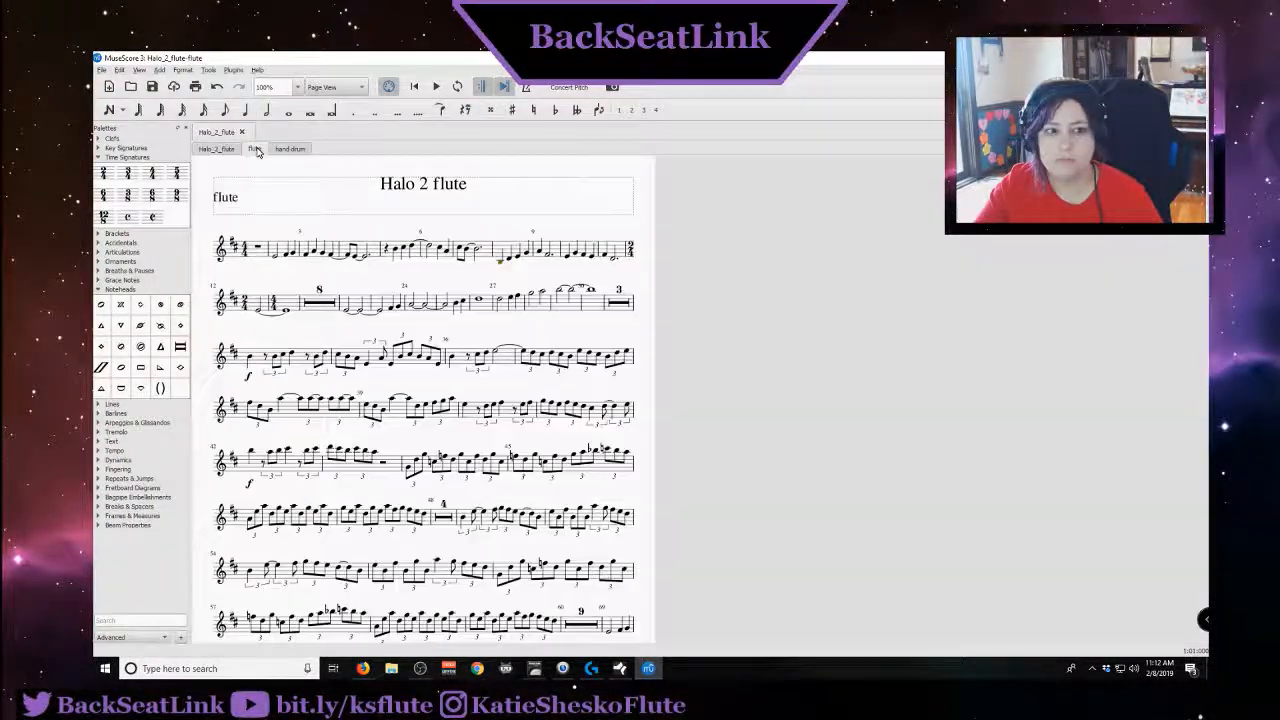
{"action": "left_click", "coordinate": [256, 149]}
{"action": "left_click", "coordinate": [216, 149]}
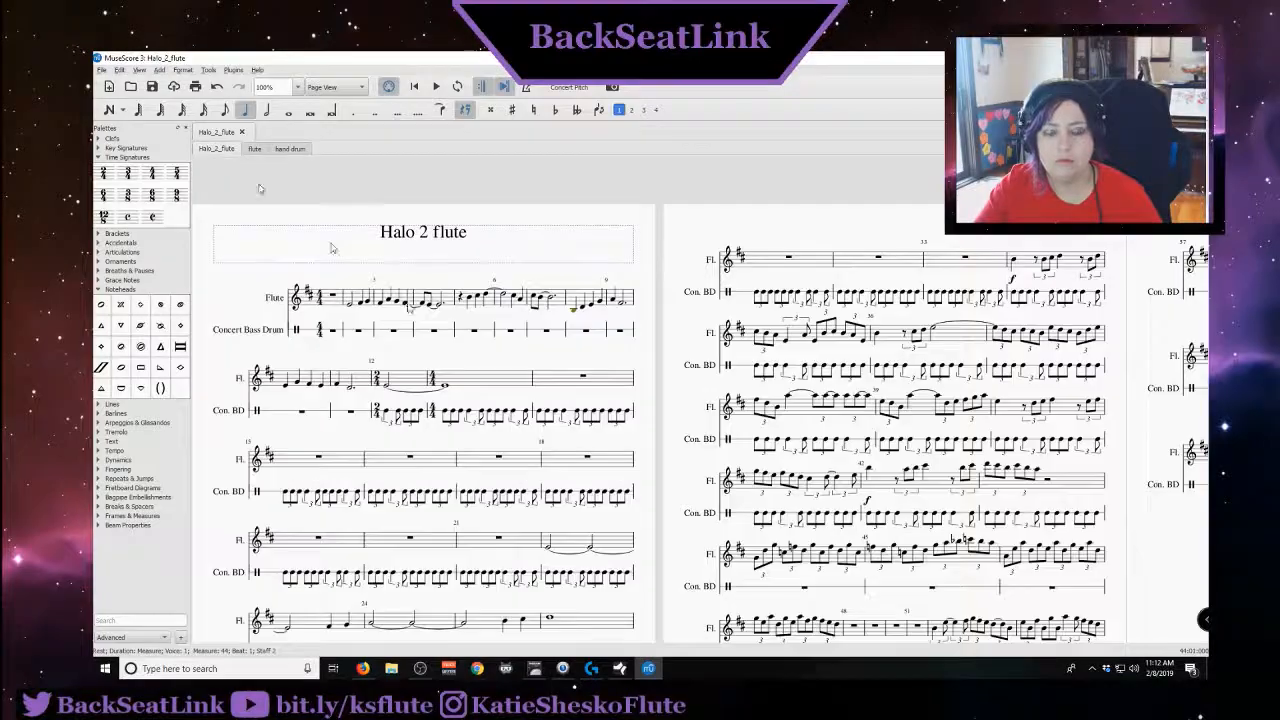
{"action": "scroll", "coordinate": [924, 641], "scroll_direction": "down", "scroll_amount": 3}
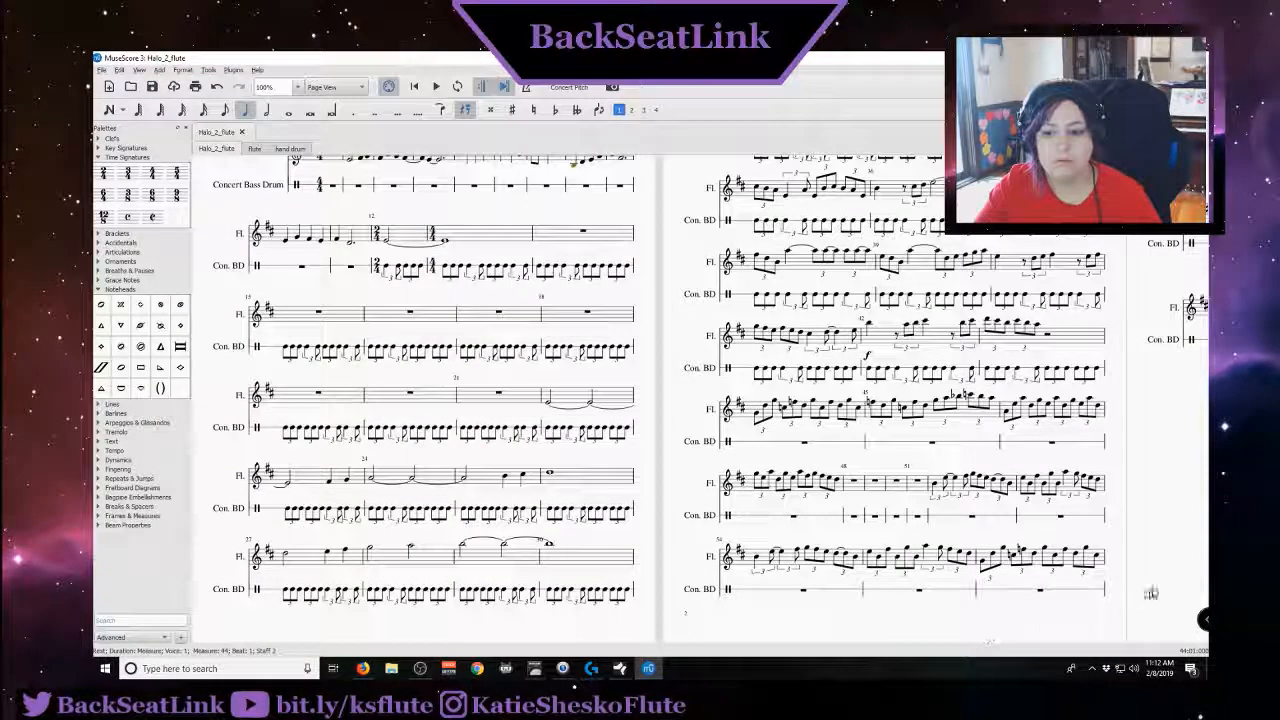
{"action": "scroll", "coordinate": [1152, 592], "scroll_direction": "down", "scroll_amount": 10}
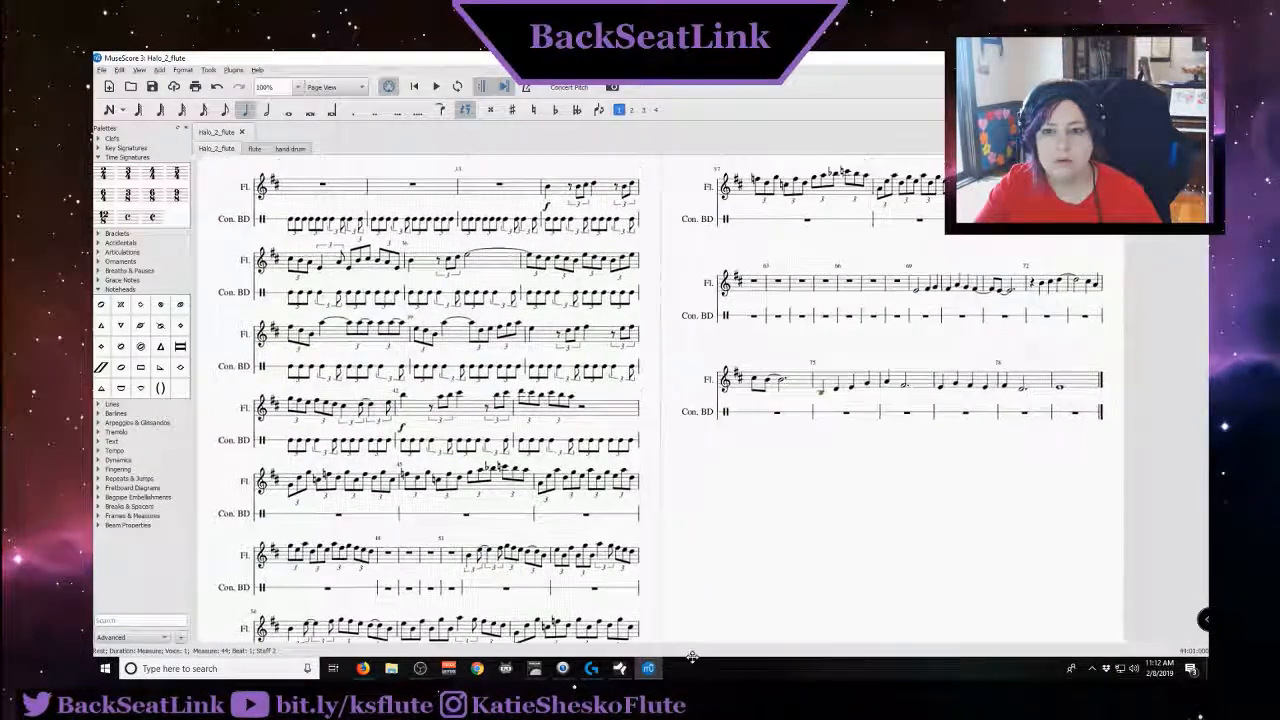
{"action": "left_click_drag", "start_coordinate": [698, 640], "coordinate": [943, 651]}
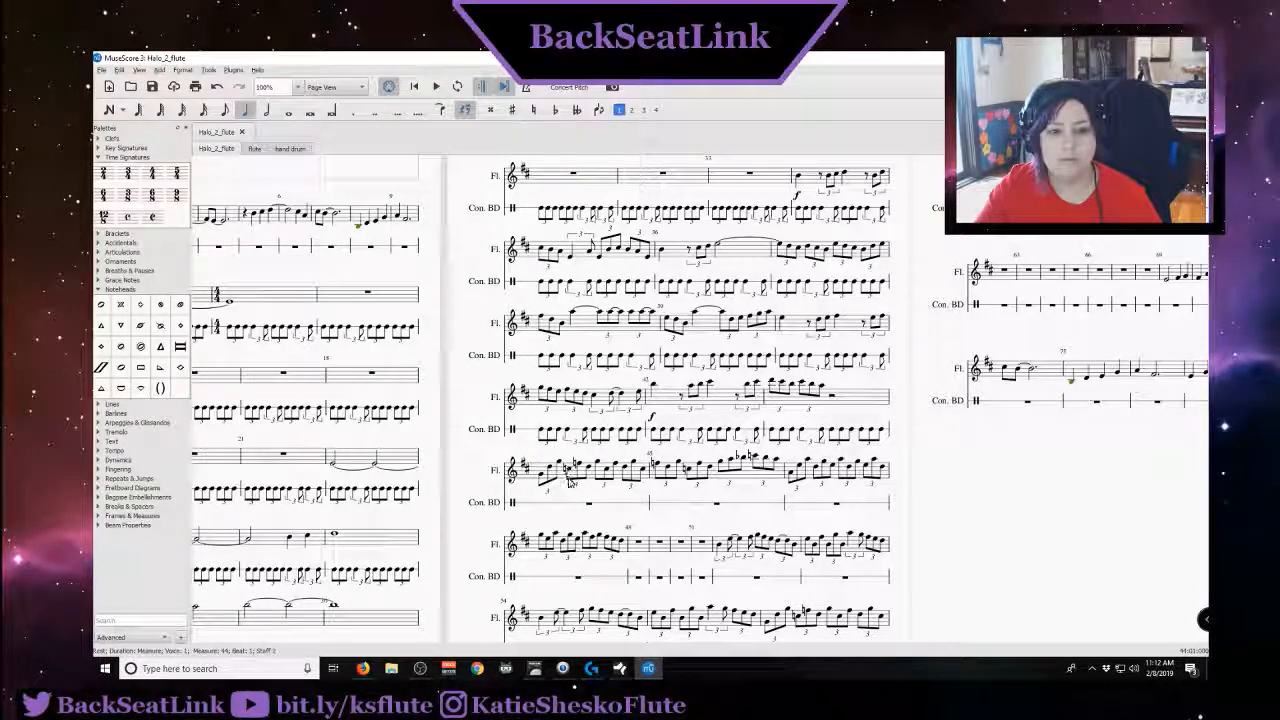
Play back the full score from the first flute note of measure 34, and stop playback after listening through the passage
{"action": "left_click_drag", "start_coordinate": [992, 505], "coordinate": [1194, 388]}
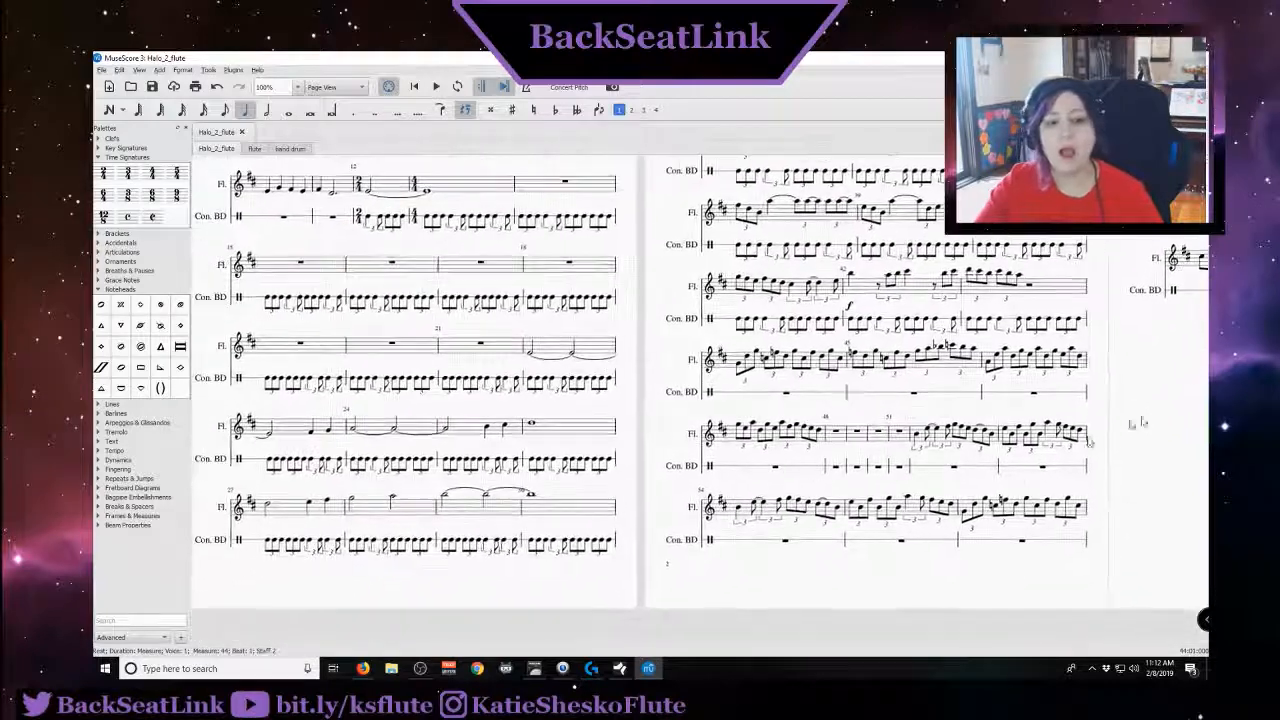
{"action": "left_click_drag", "start_coordinate": [262, 594], "coordinate": [385, 584]}
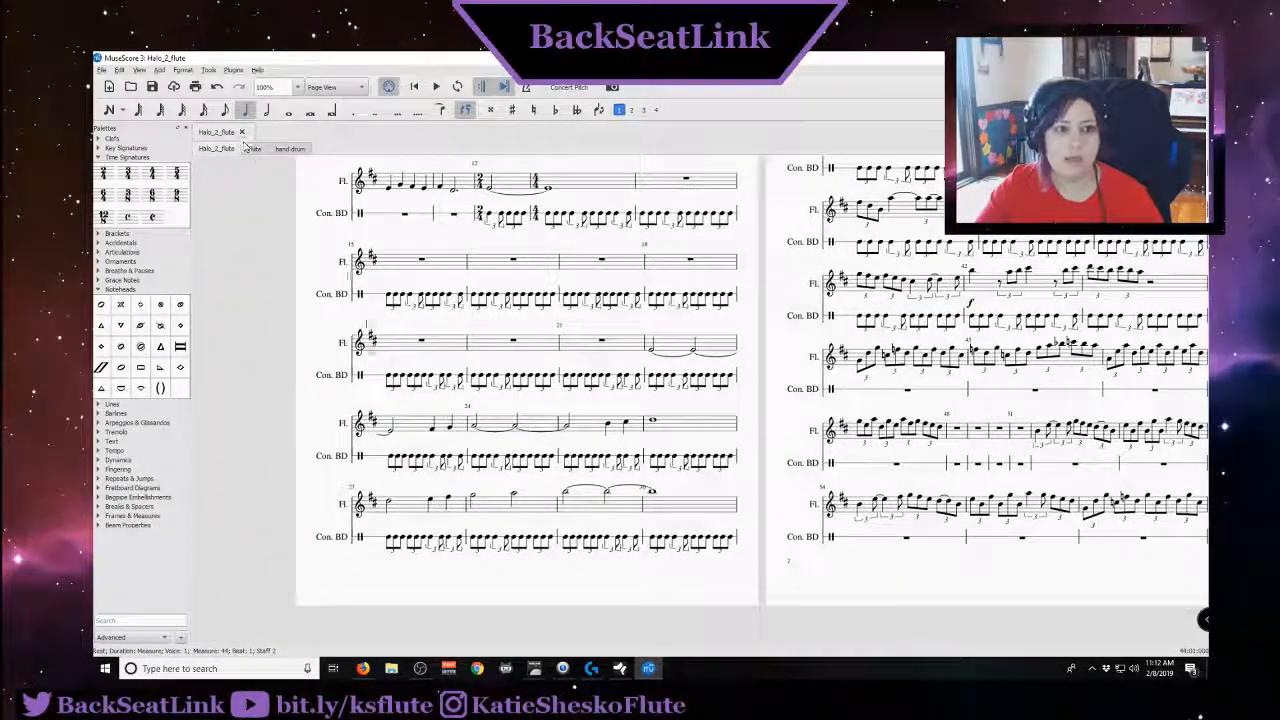
{"action": "left_click_drag", "start_coordinate": [312, 330], "coordinate": [292, 369]}
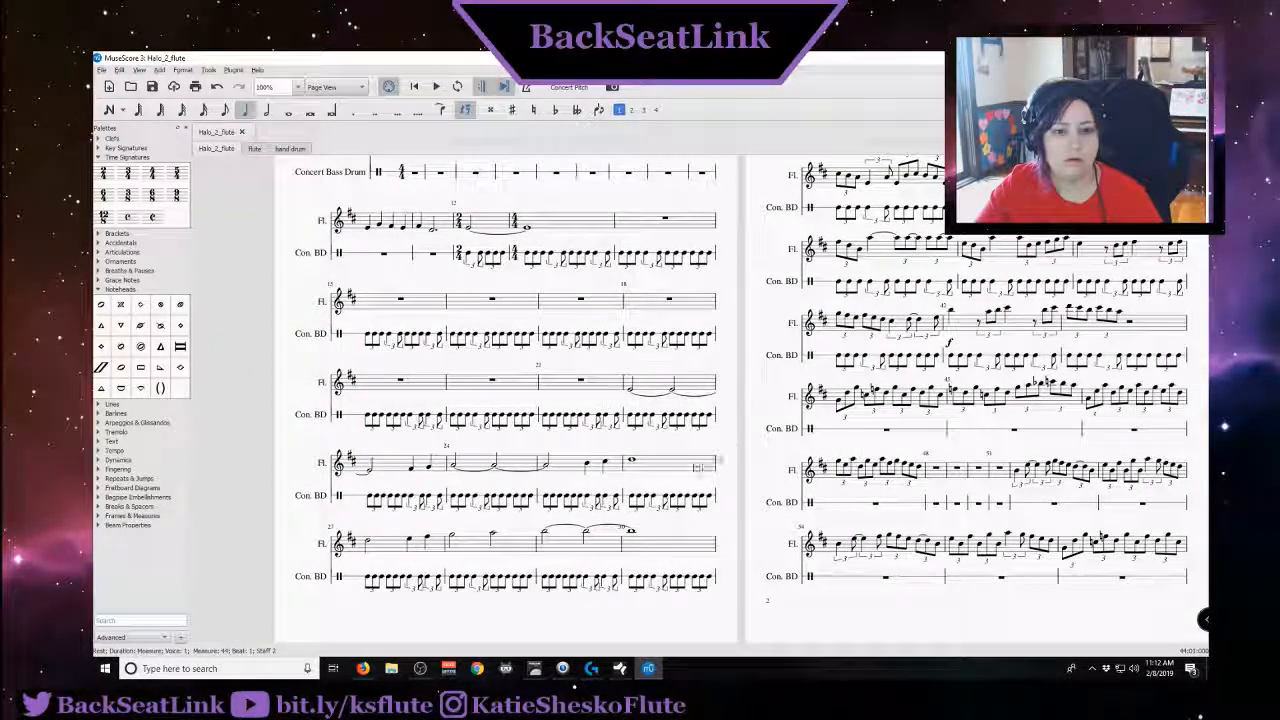
{"action": "left_click_drag", "start_coordinate": [674, 463], "coordinate": [395, 602]}
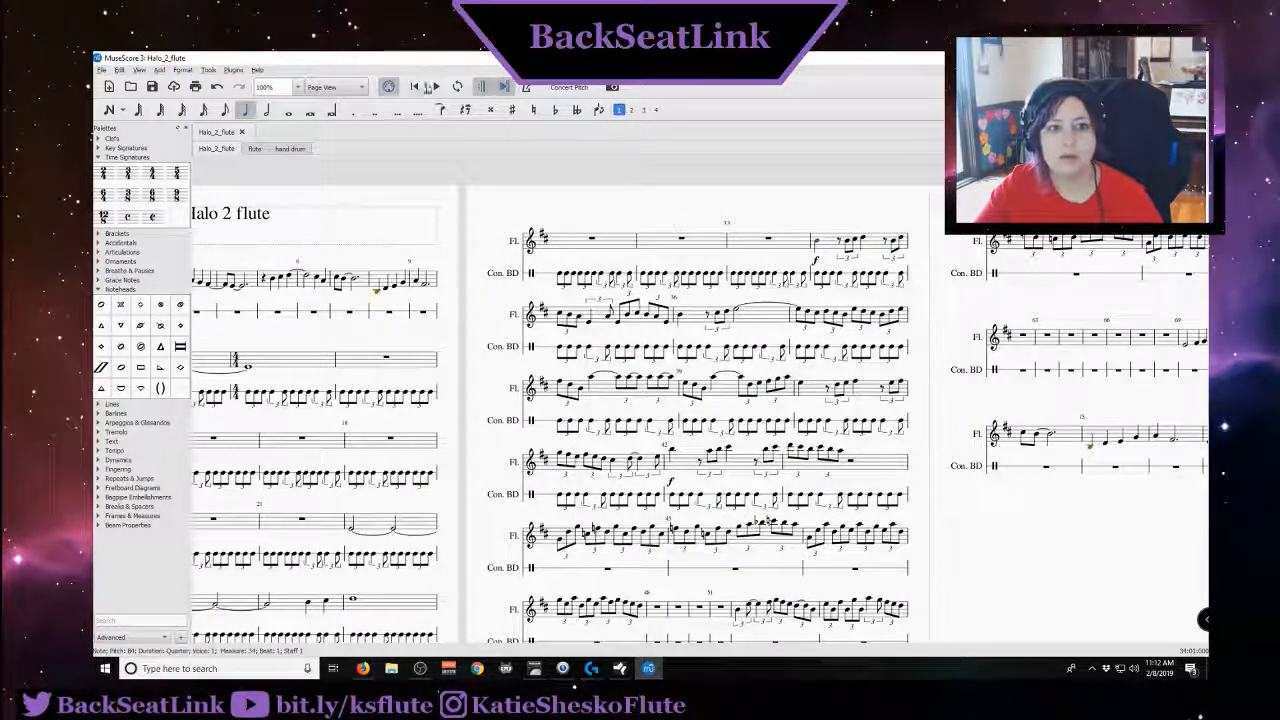
{"action": "left_click", "coordinate": [436, 86]}
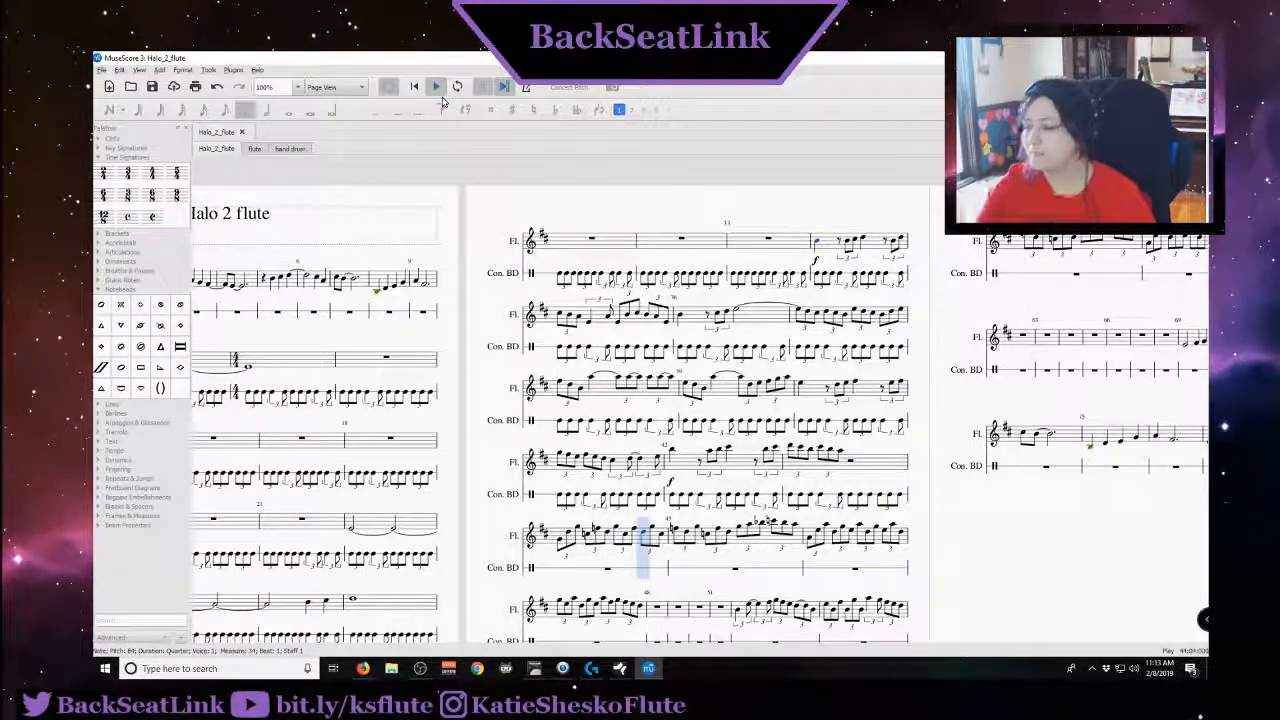
{"action": "left_click", "coordinate": [436, 87]}
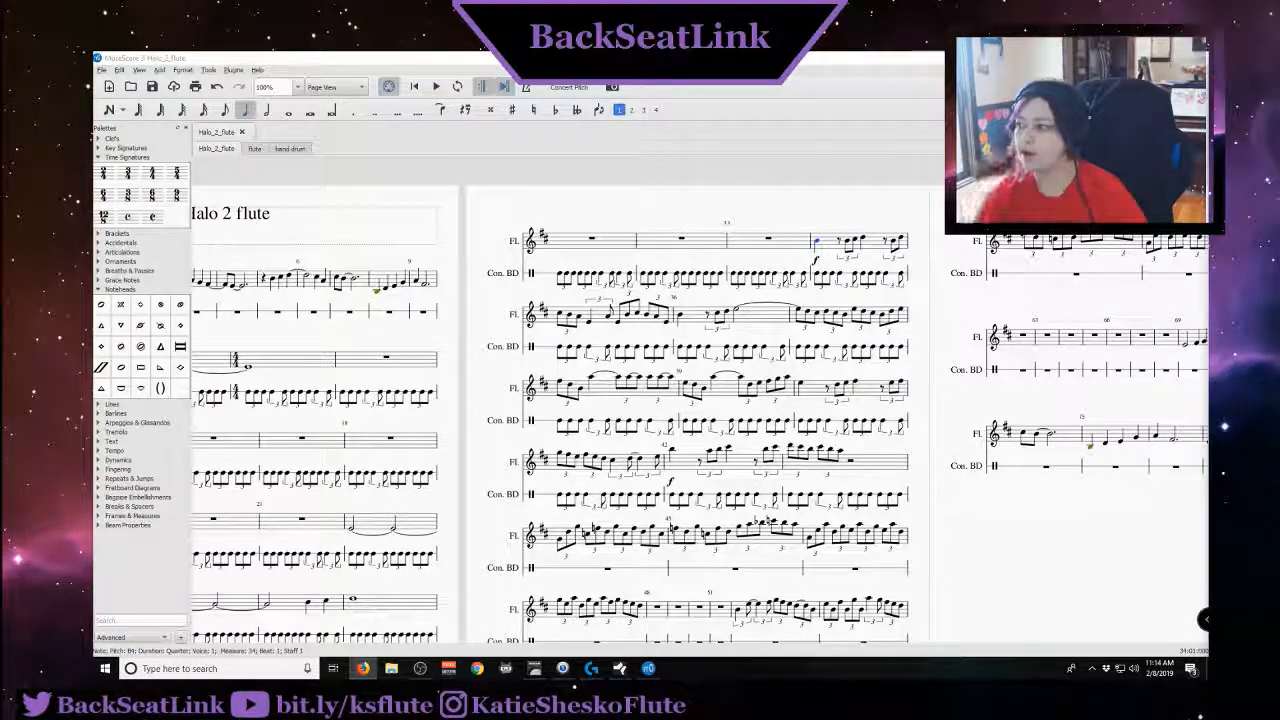
{"action": "key", "text": "Escape"}
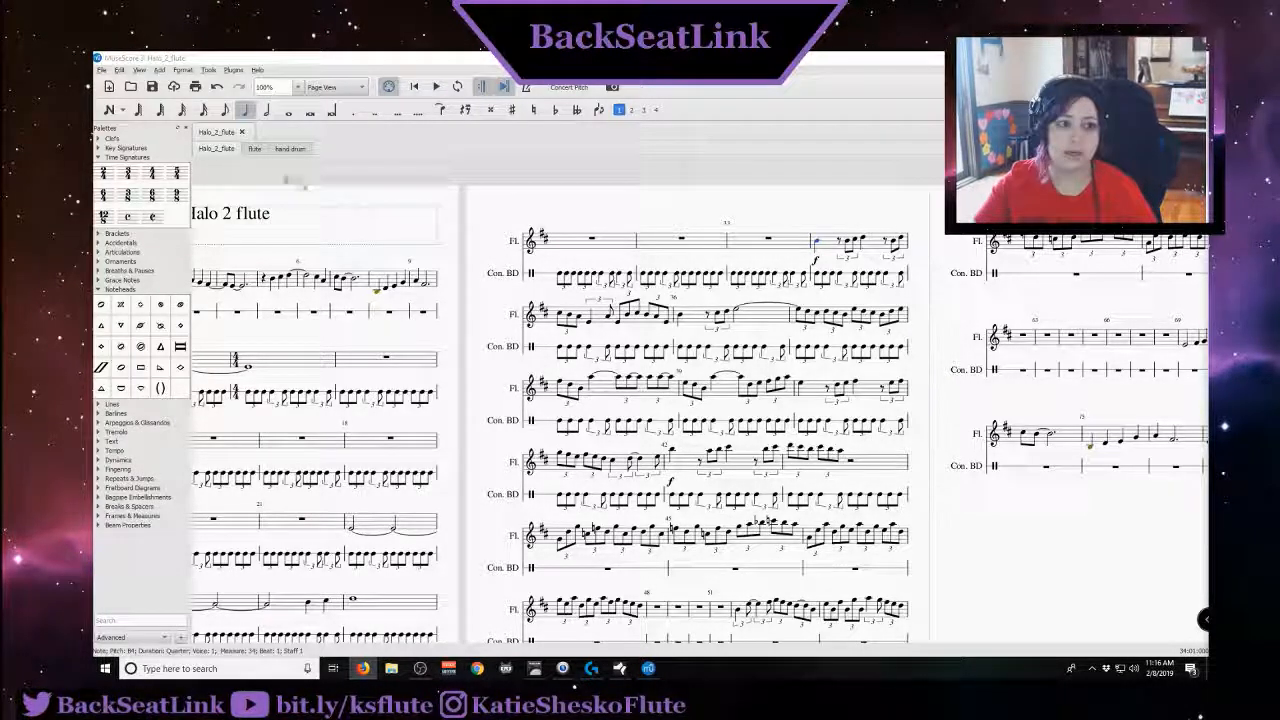
Switch to the flute part, show its multimeasure rests as individual empty measures, and review the music through the final measure
{"action": "left_click", "coordinate": [254, 148]}
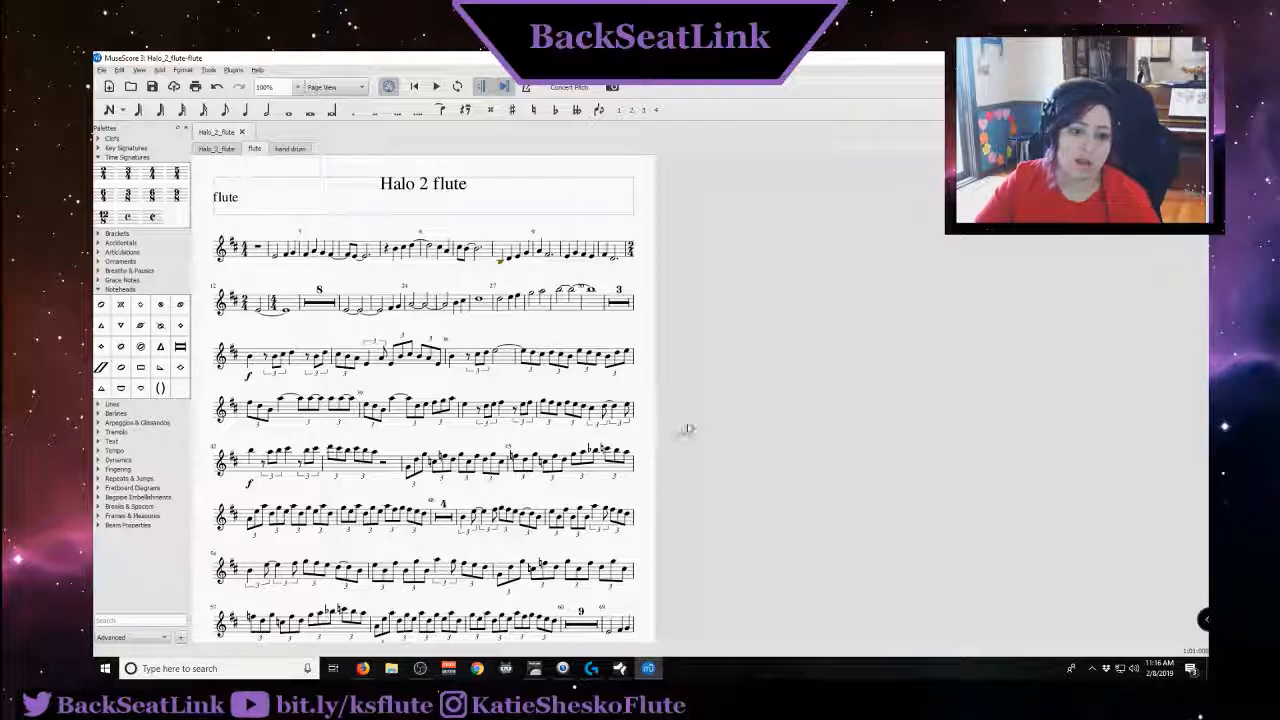
{"action": "scroll", "coordinate": [688, 428], "scroll_direction": "down", "scroll_amount": 5}
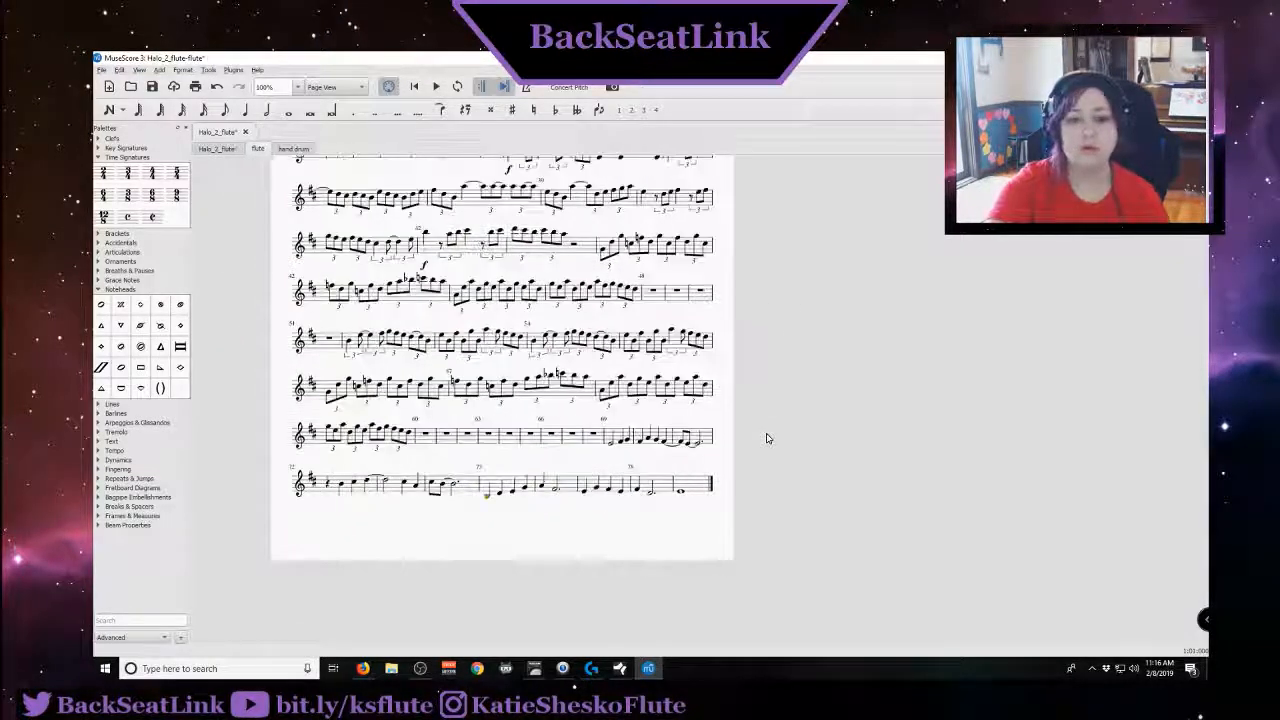
{"action": "scroll", "coordinate": [811, 471], "scroll_direction": "up", "scroll_amount": 1}
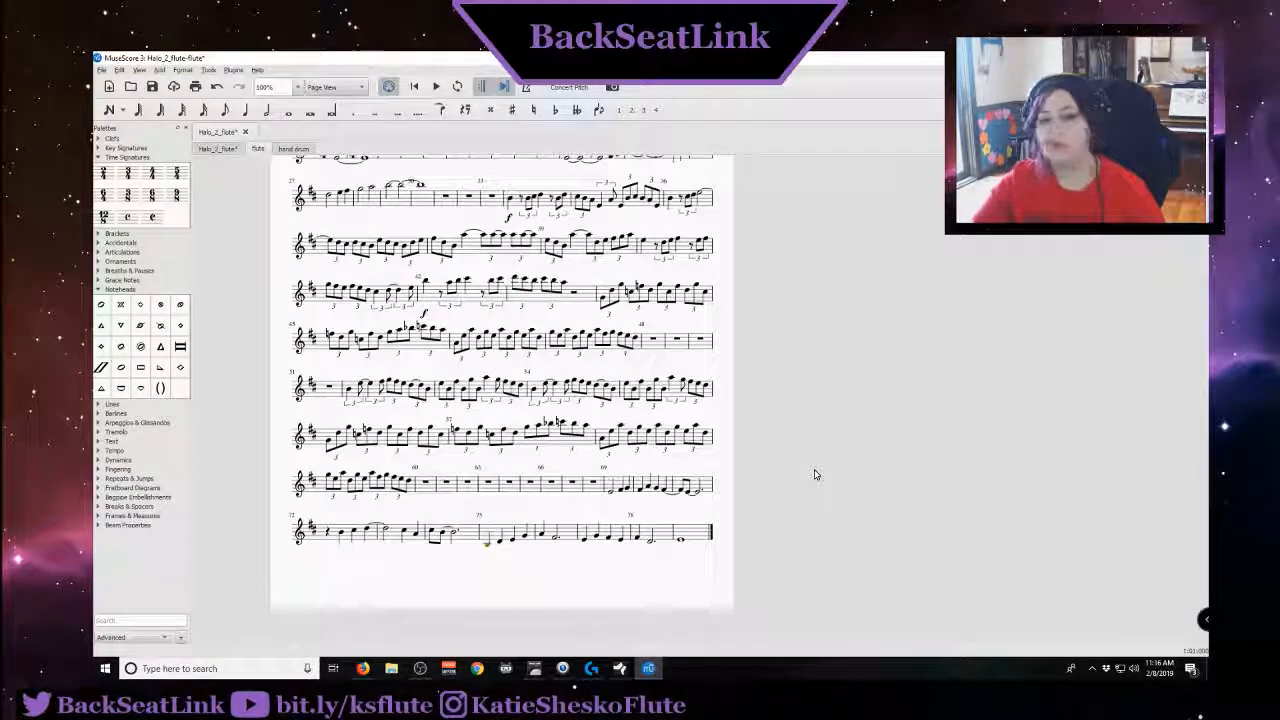